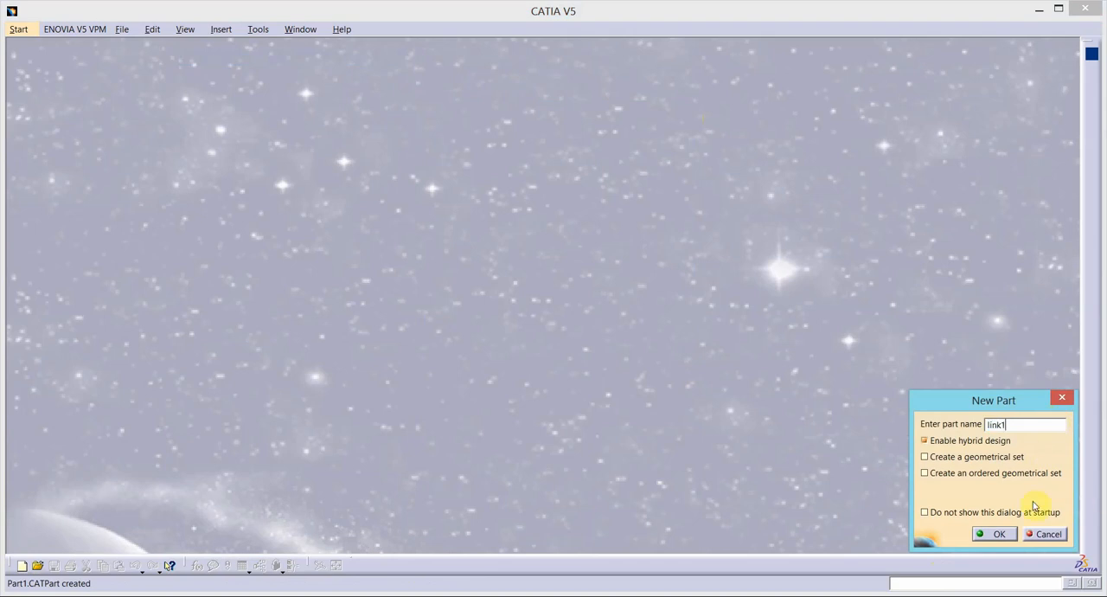
# - Create the new part named link1 and open a sketch on the yz plane
pyautogui.click(999, 535)
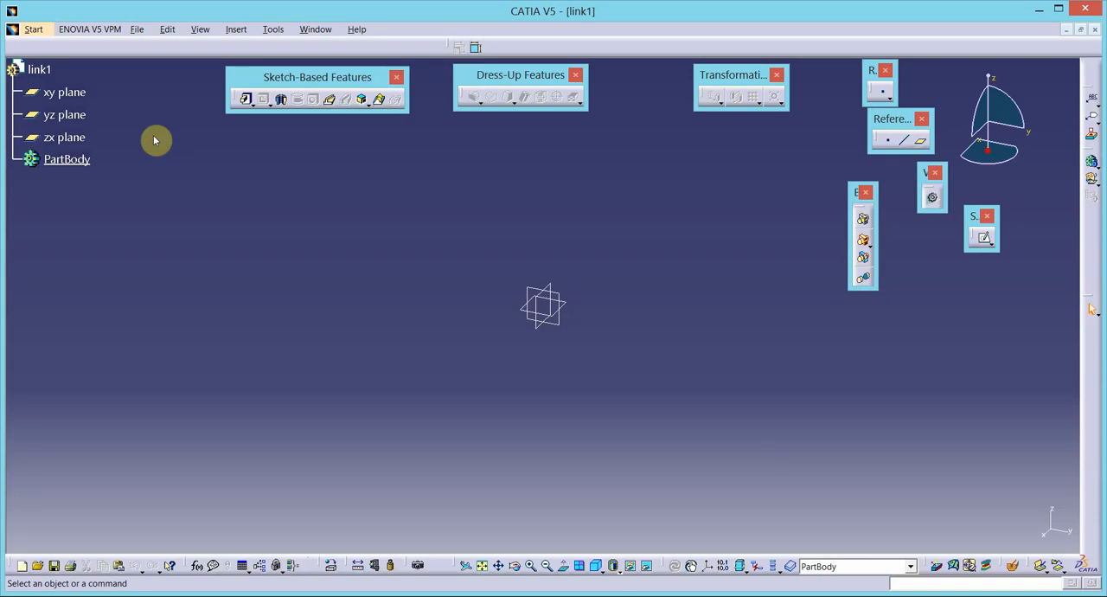
pyautogui.click(983, 238)
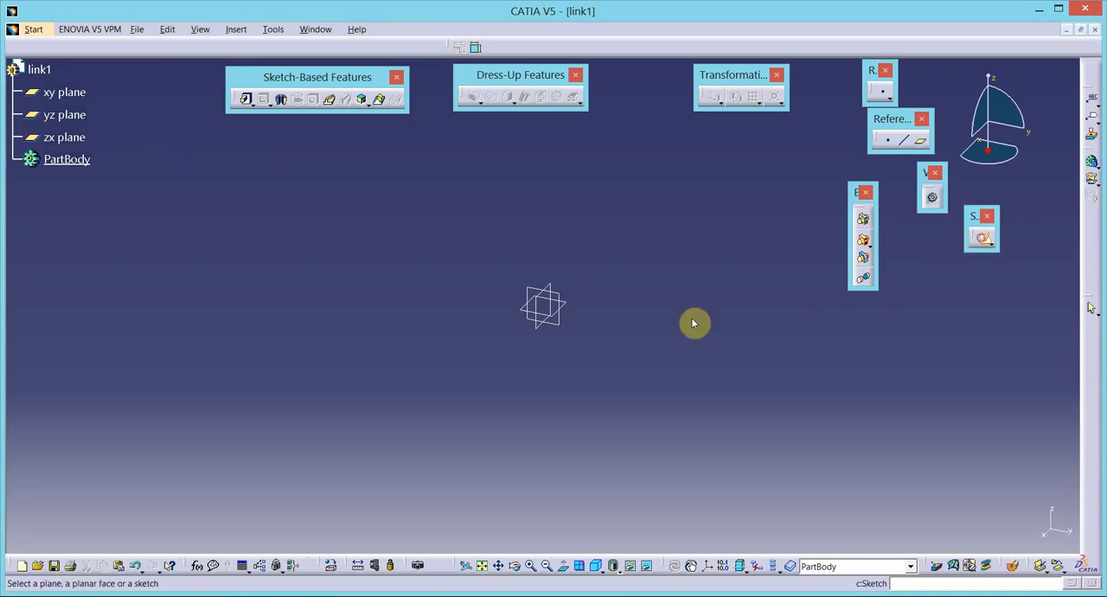
pyautogui.click(565, 305)
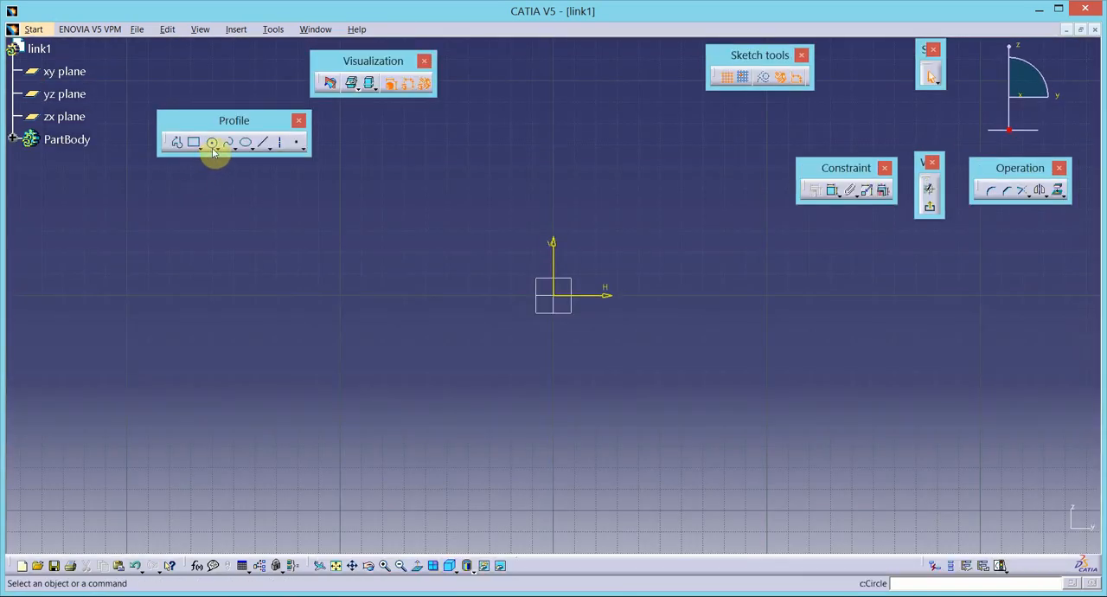
# - Sketch a horizontal elongated hole profile with a radius of about 17 mm, spanning both sides of the origin along the H axis
pyautogui.click(214, 149)
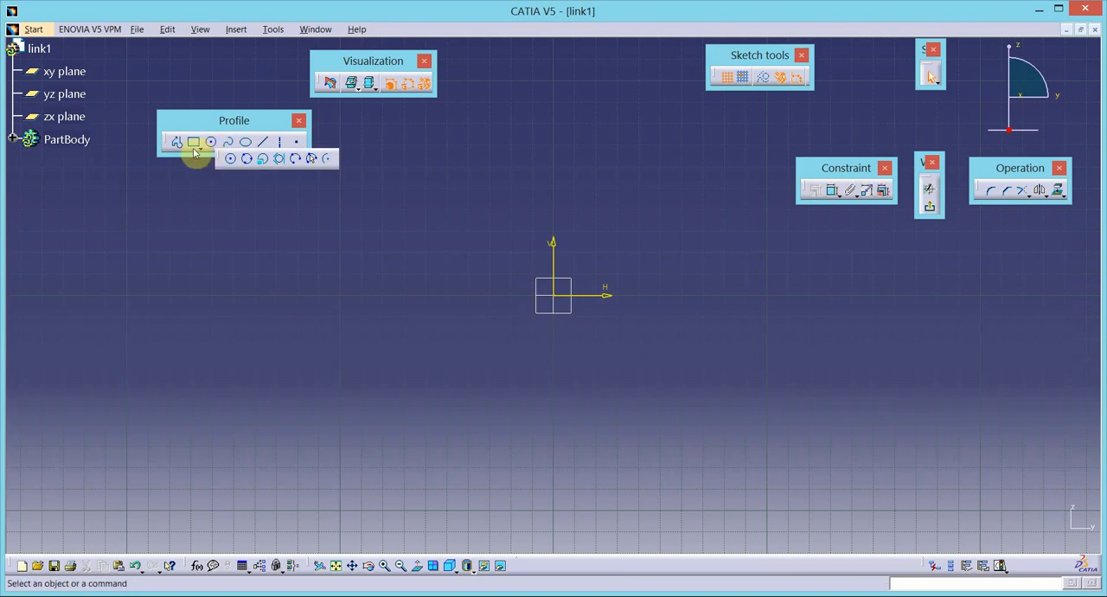
pyautogui.click(199, 149)
pyautogui.click(264, 164)
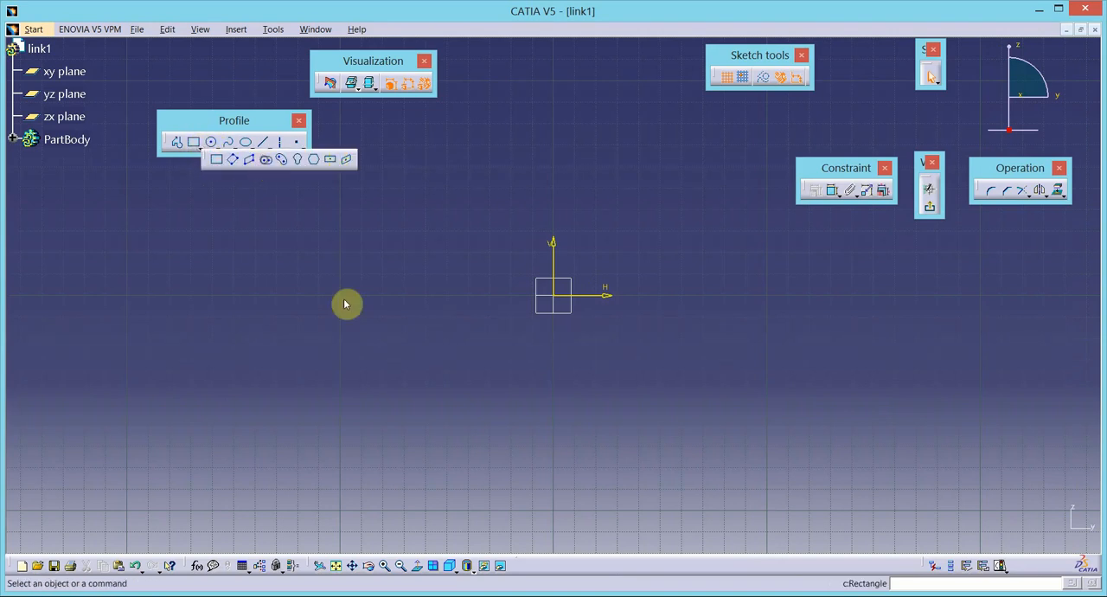
pyautogui.click(418, 296)
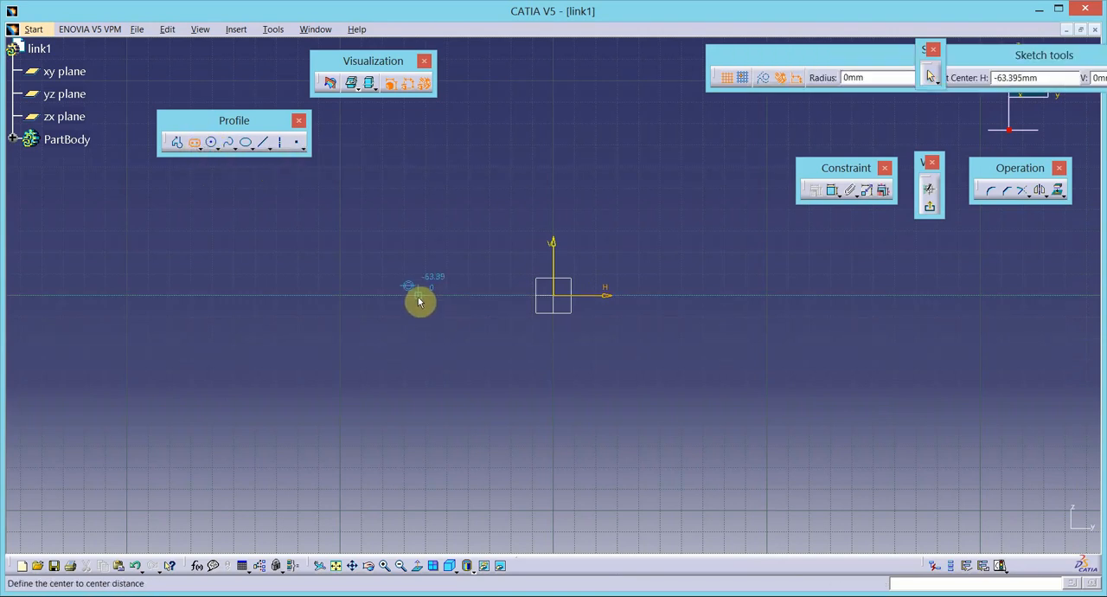
pyautogui.click(703, 298)
pyautogui.click(694, 348)
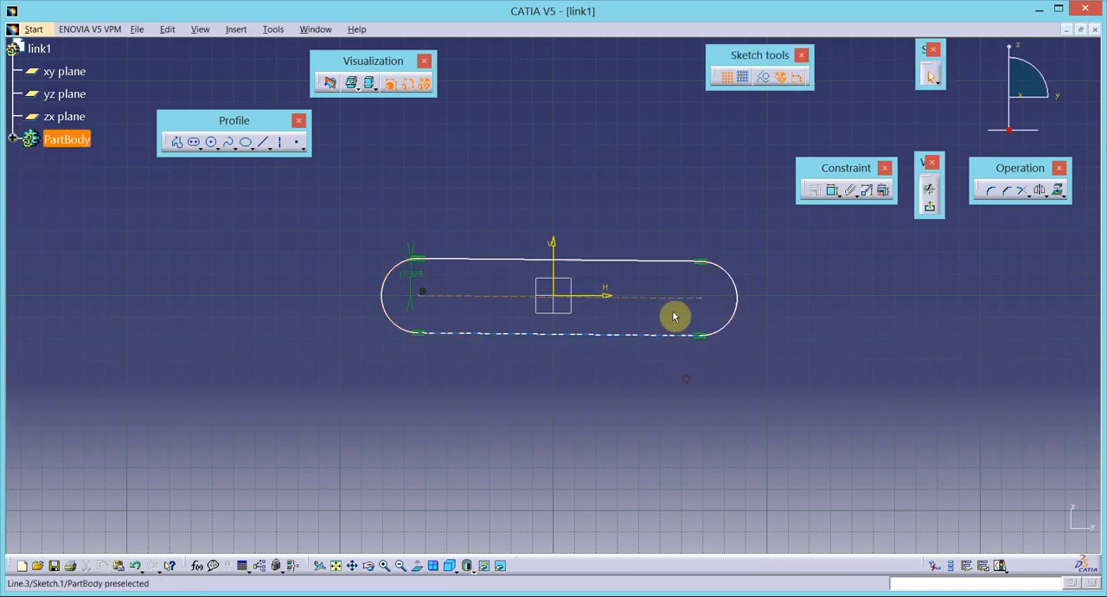
# - Constrain the slot's centreline to be coincident with the horizontal sketch axis
pyautogui.click(645, 305)
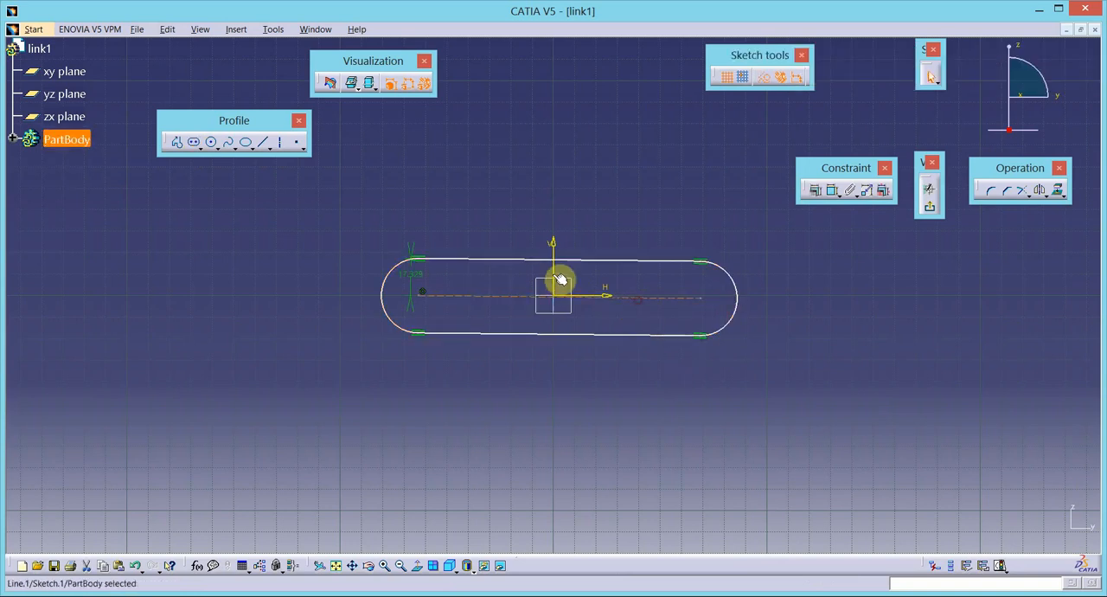
pyautogui.keyDown('ctrl'); pyautogui.click(613, 297); pyautogui.keyUp('ctrl')
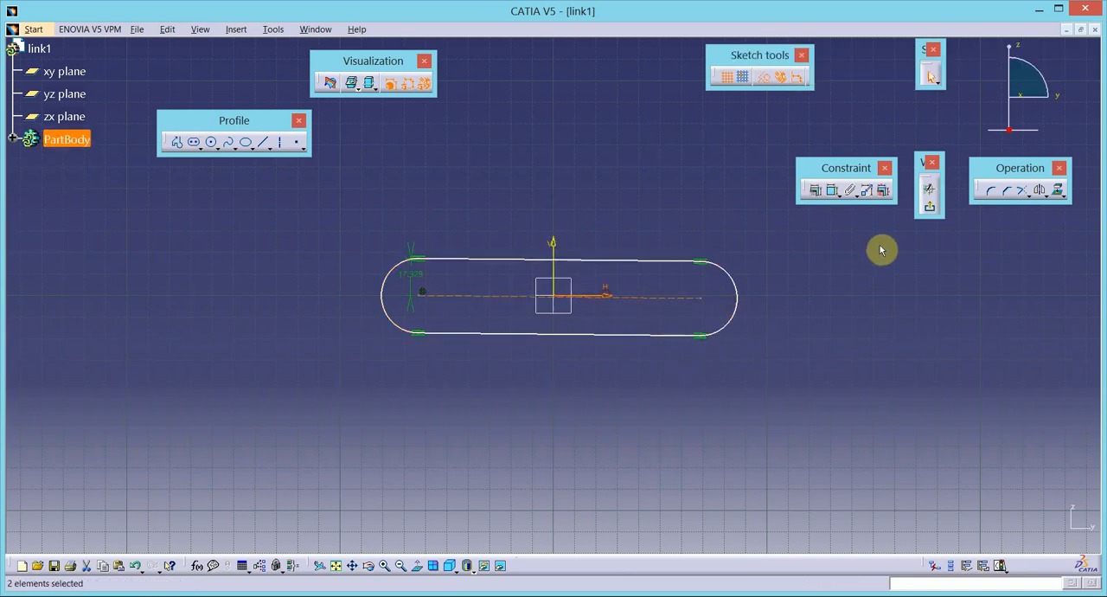
pyautogui.click(816, 188)
pyautogui.click(794, 204)
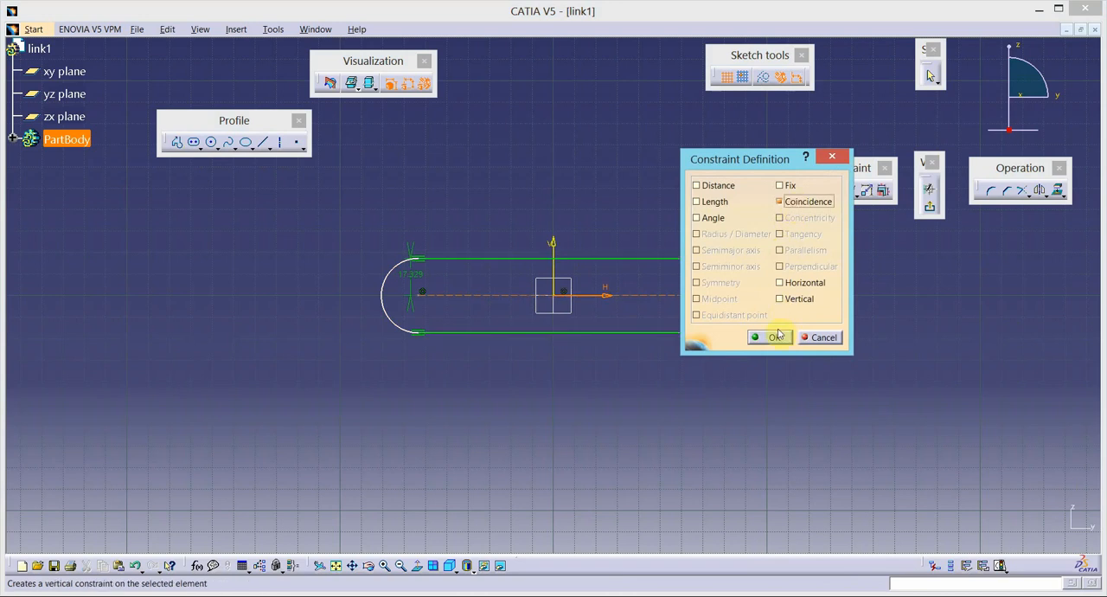
pyautogui.click(776, 338)
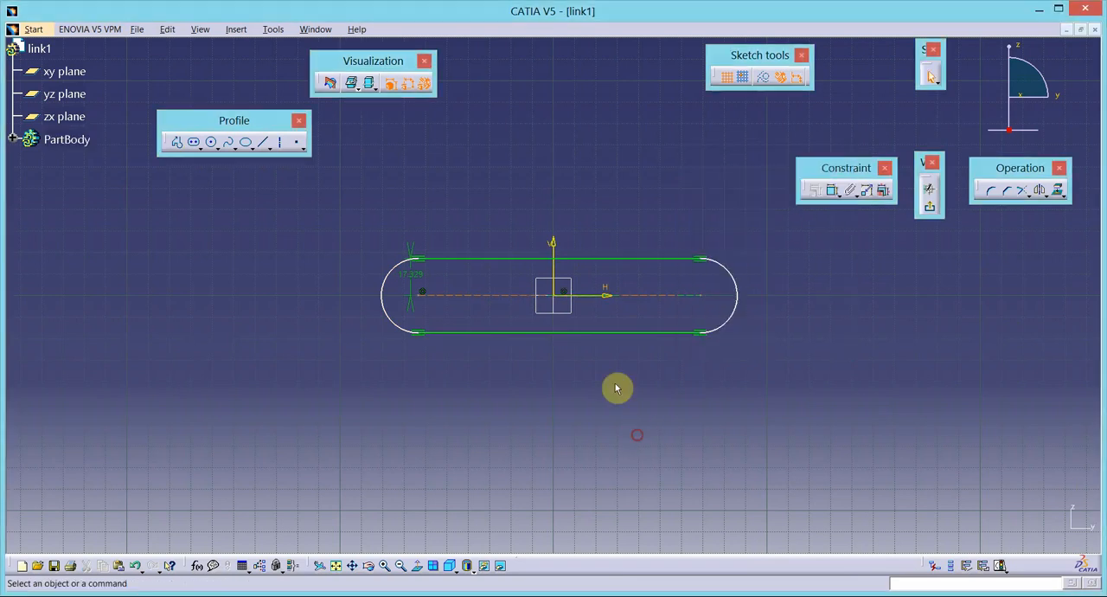
# - Apply a symmetry constraint to the two end points of the slot's centreline about the vertical axis
pyautogui.click(421, 299)
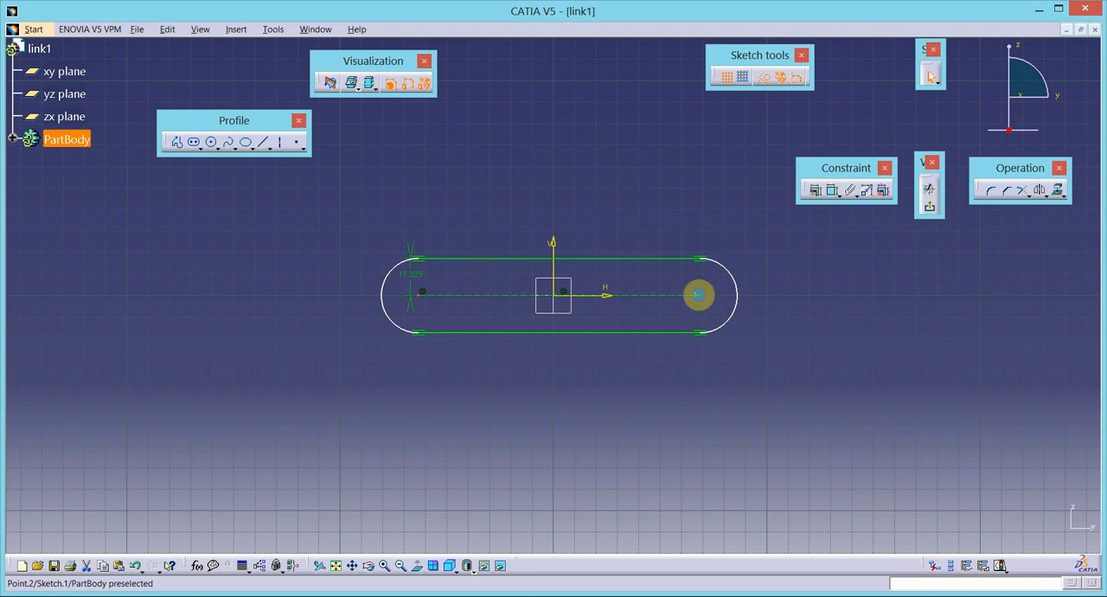
pyautogui.keyDown('ctrl'); pyautogui.click(699, 295); pyautogui.keyUp('ctrl')
pyautogui.keyDown('ctrl'); pyautogui.click(552, 267); pyautogui.keyUp('ctrl')
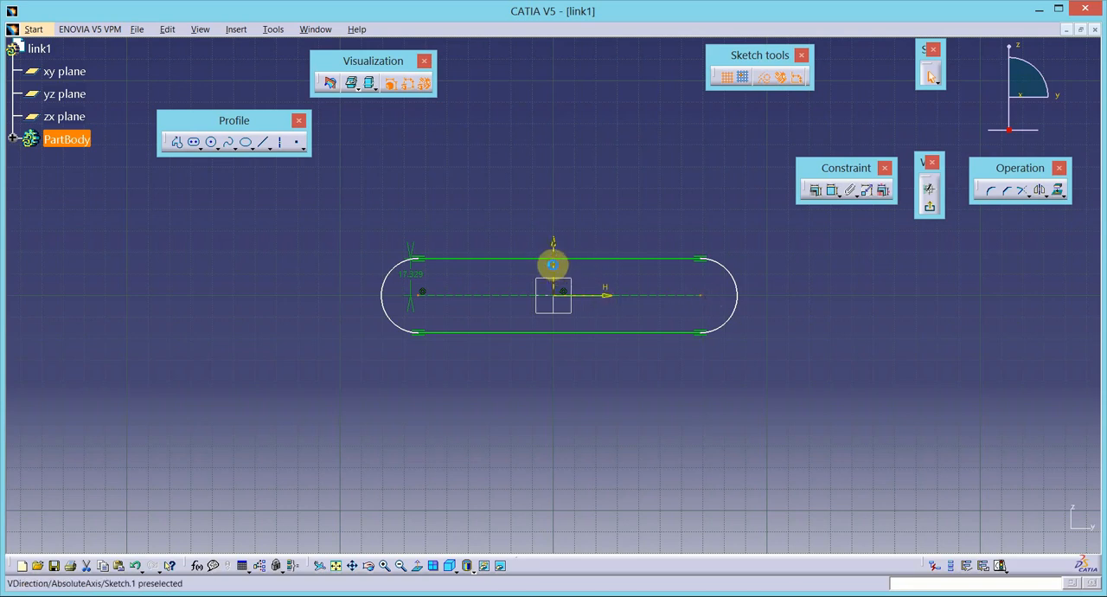
pyautogui.click(815, 190)
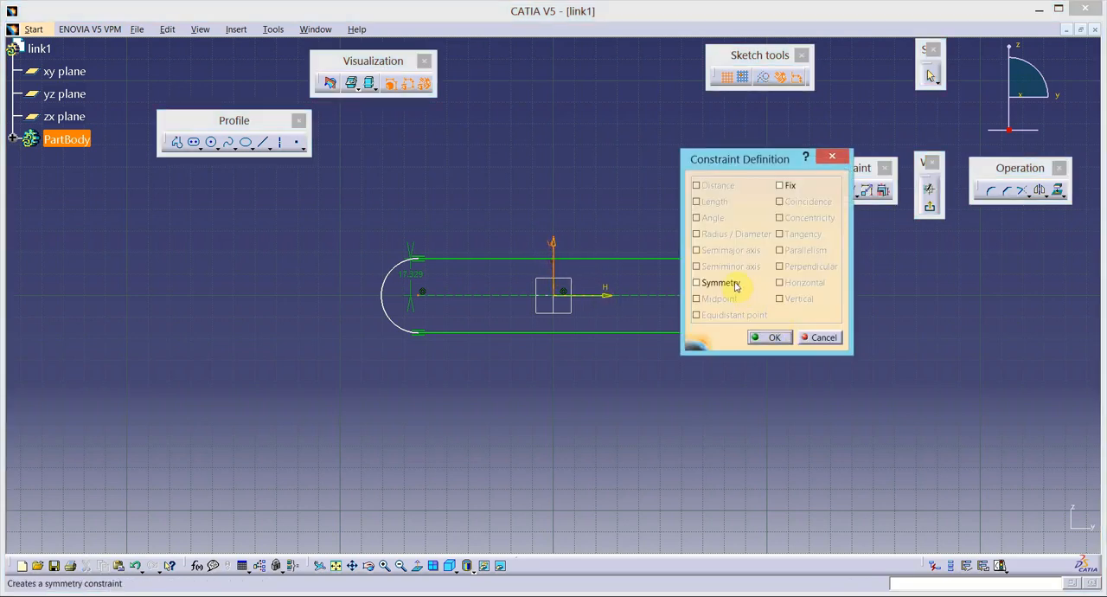
pyautogui.click(774, 337)
# - Reduce the slot's radius dimension and add a length dimension to its centreline above the profile
pyautogui.doubleClick(420, 277)
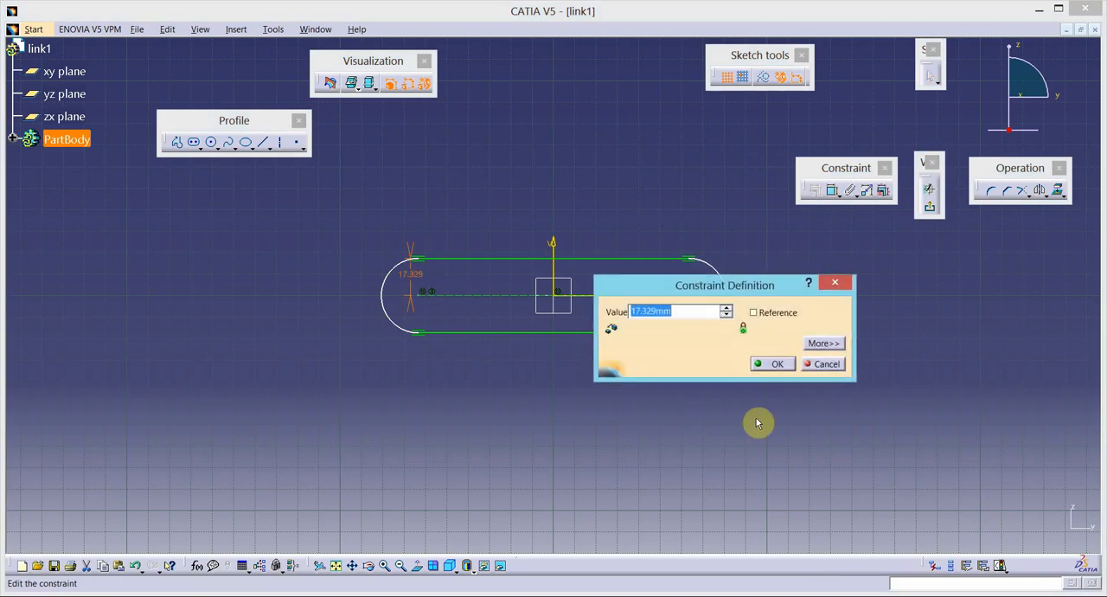
pyautogui.press('Return')
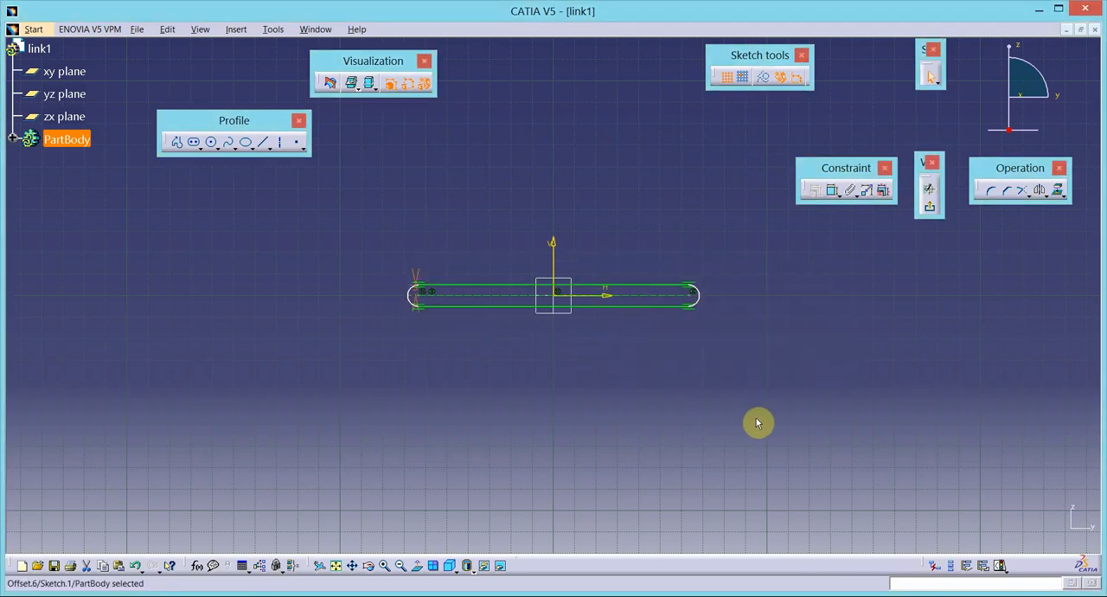
pyautogui.click(833, 191)
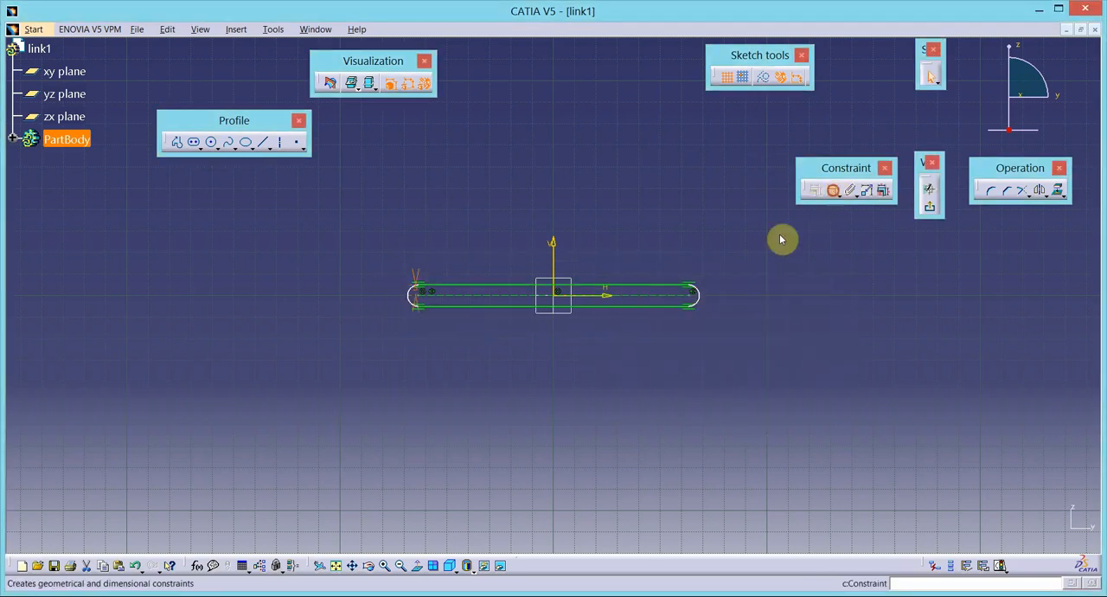
pyautogui.click(637, 285)
pyautogui.click(545, 213)
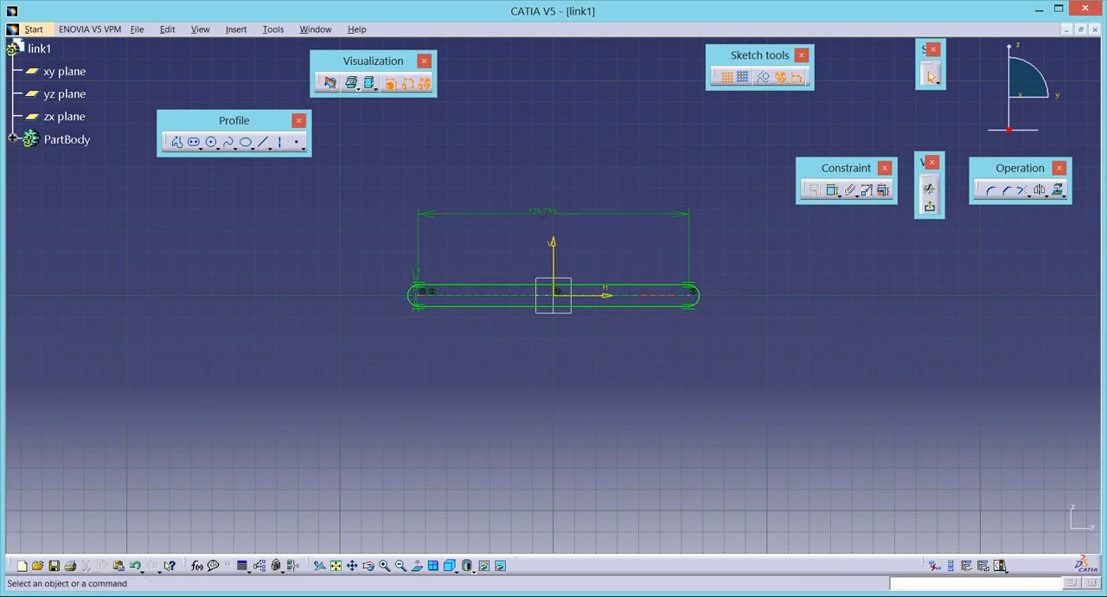
# - Check the link lengths in the Word linkage diagram, return to CATIA and set the slot's centreline length to 80 mm
pyautogui.hotkey('alt', 'Tab')
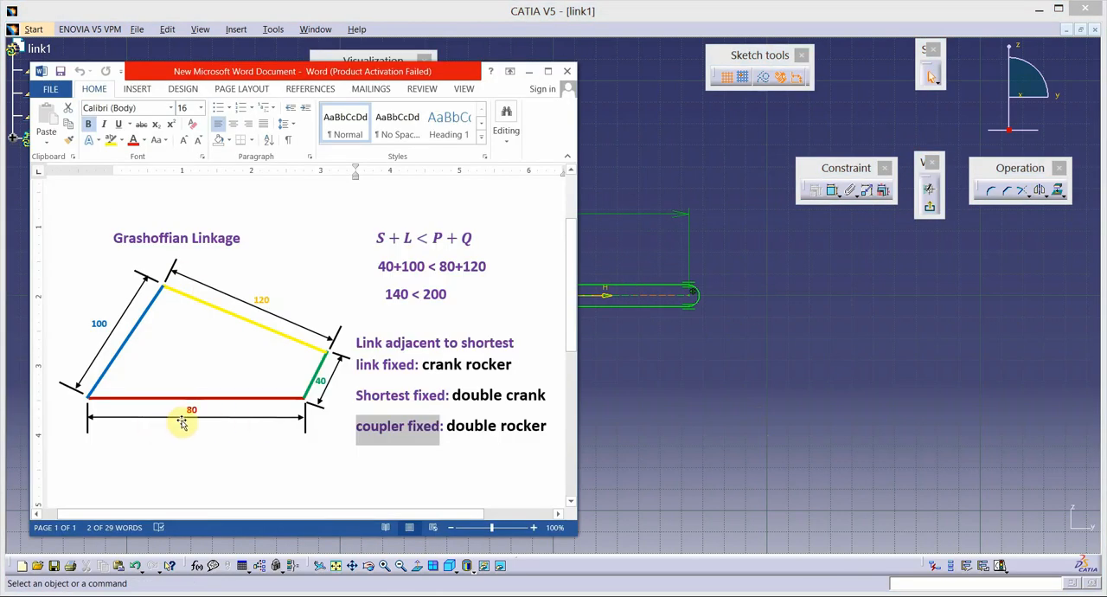
pyautogui.hotkey('alt', 'Tab')
pyautogui.click(547, 213)
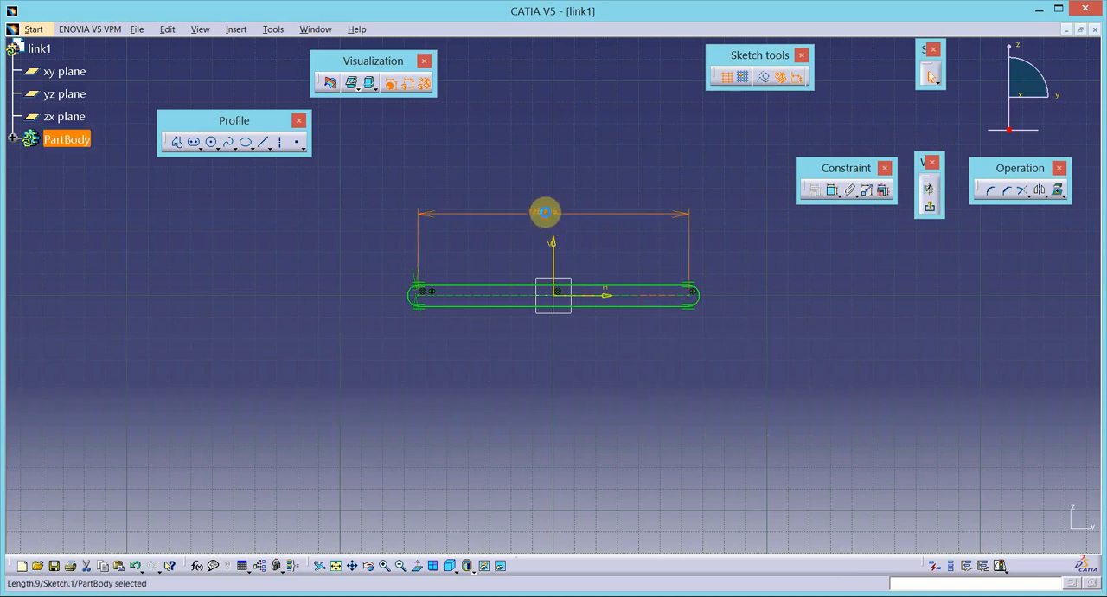
pyautogui.doubleClick(545, 213)
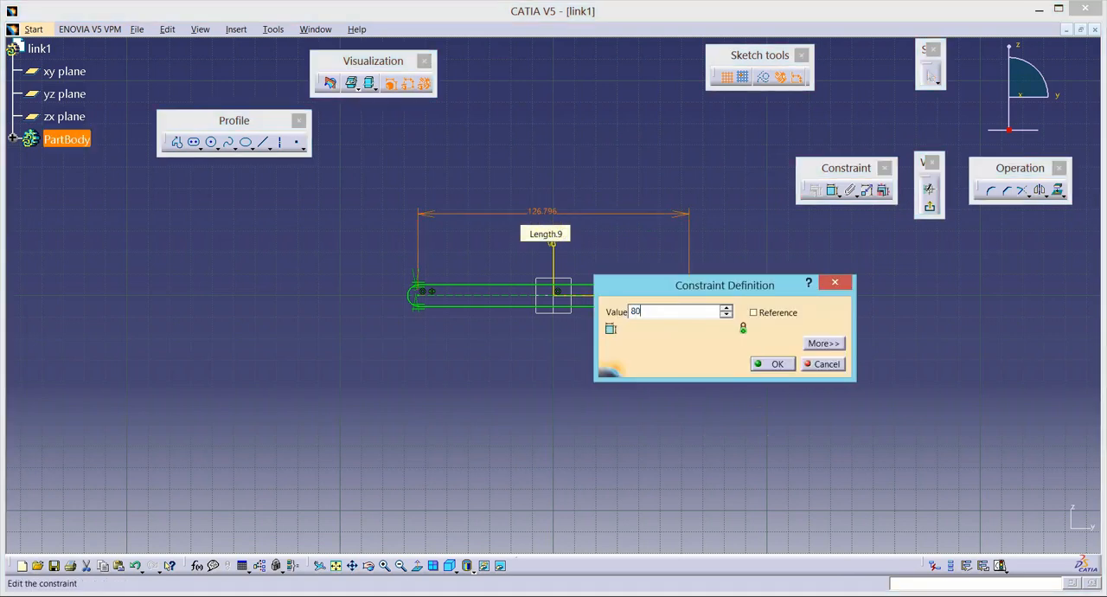
pyautogui.write('80')
pyautogui.press('Return')
pyautogui.click(800, 308)
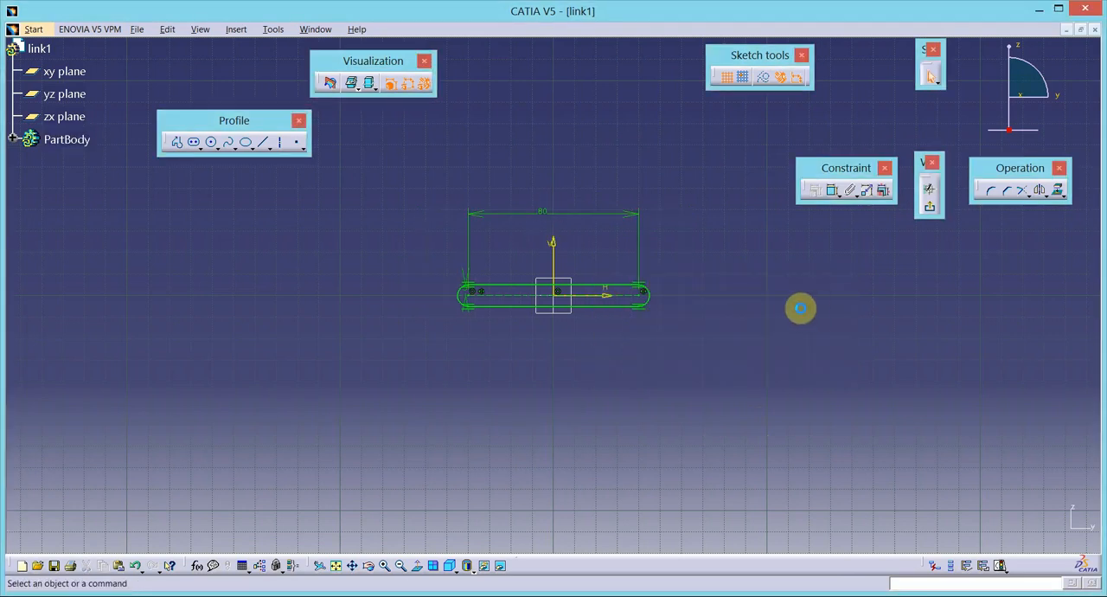
pyautogui.click(211, 141)
pyautogui.click(291, 286)
pyautogui.click(304, 289)
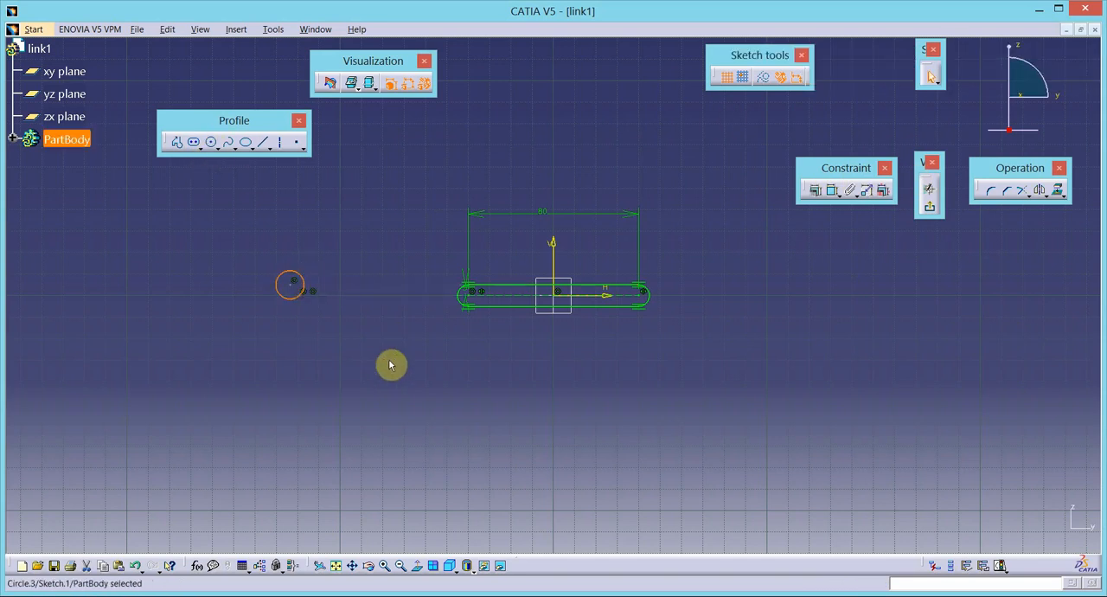
pyautogui.hotkey('ctrl', 'z')
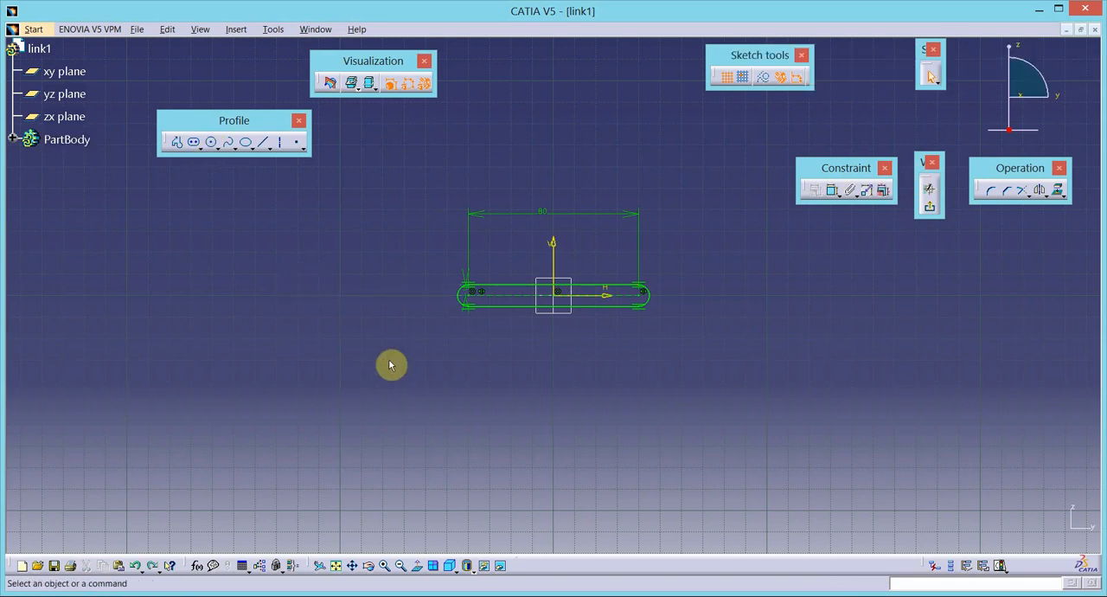
# - Sketch a circle about 43 mm in diameter in the free area below and to the left of the slot
pyautogui.click(211, 142)
pyautogui.click(302, 377)
pyautogui.click(313, 423)
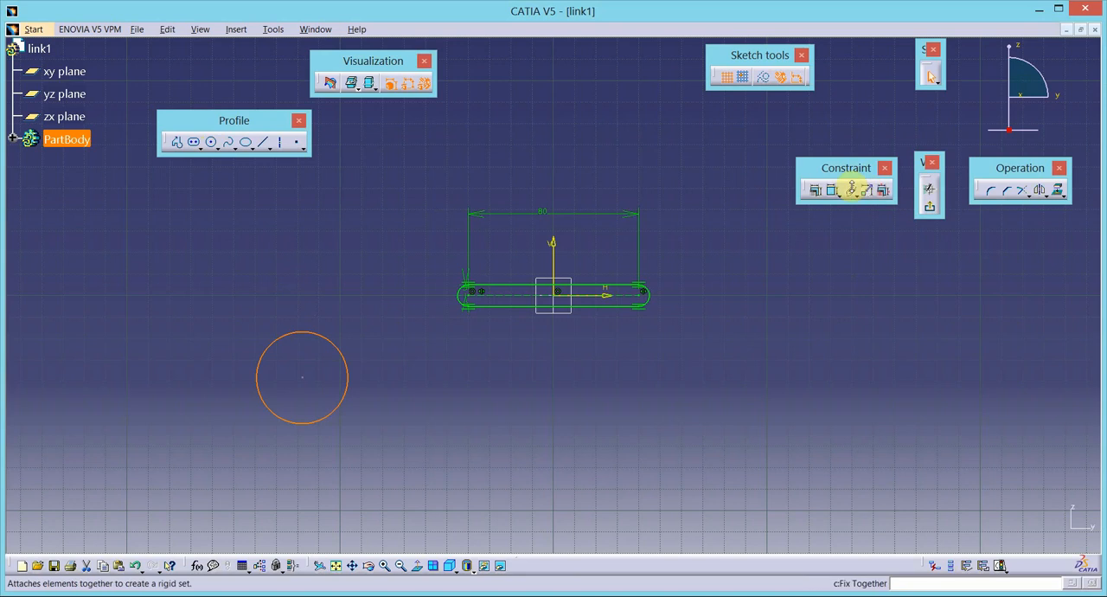
# - Dimension the circle's diameter and set it to 5 mm
pyautogui.click(832, 190)
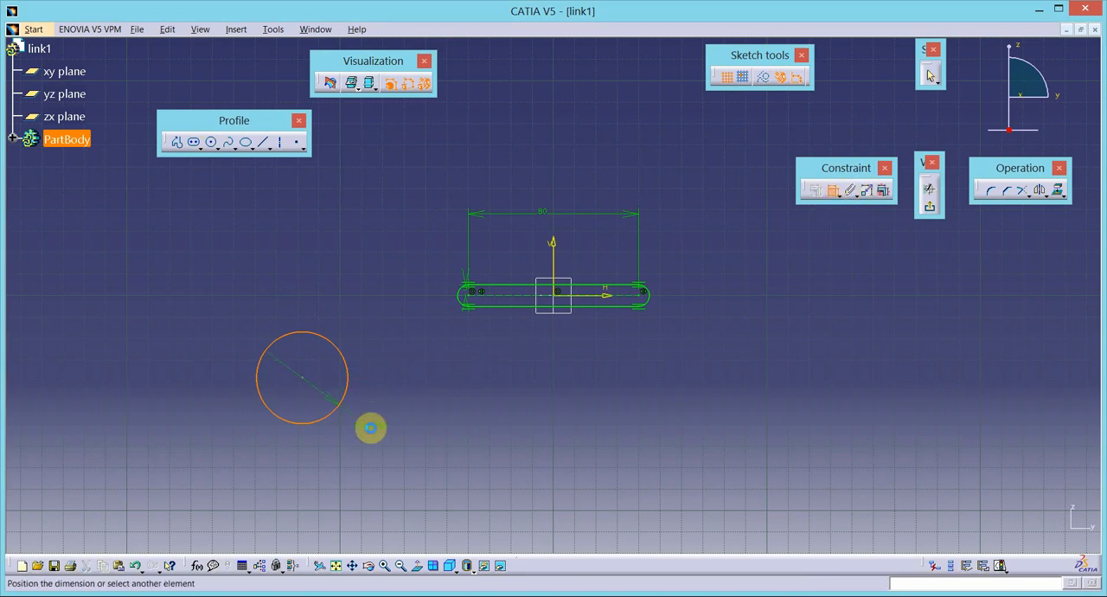
pyautogui.click(370, 428)
pyautogui.doubleClick(382, 430)
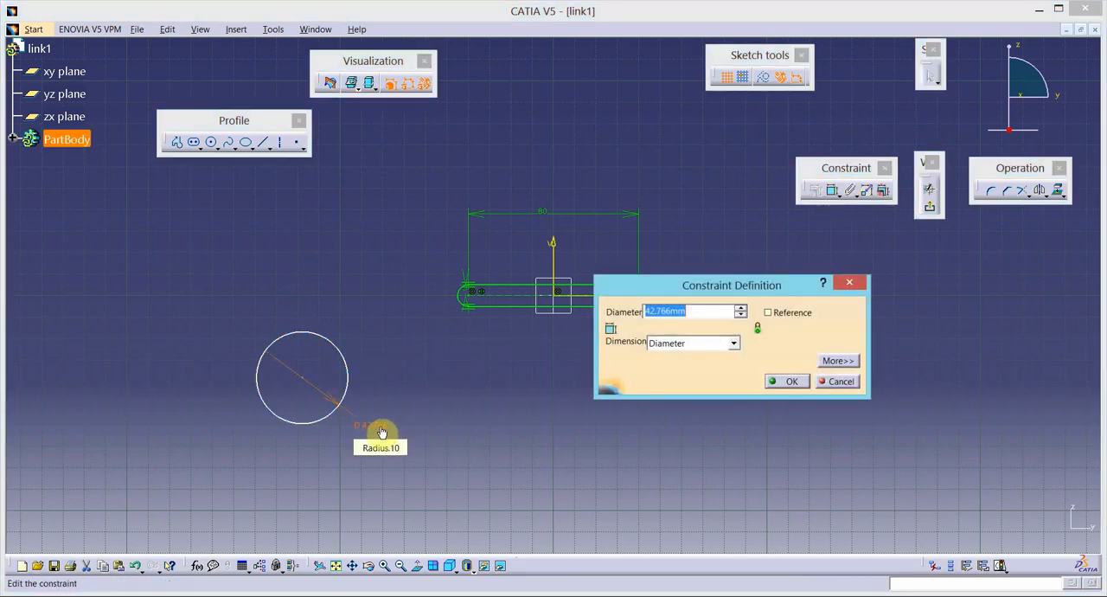
pyautogui.write('5')
pyautogui.press('Return')
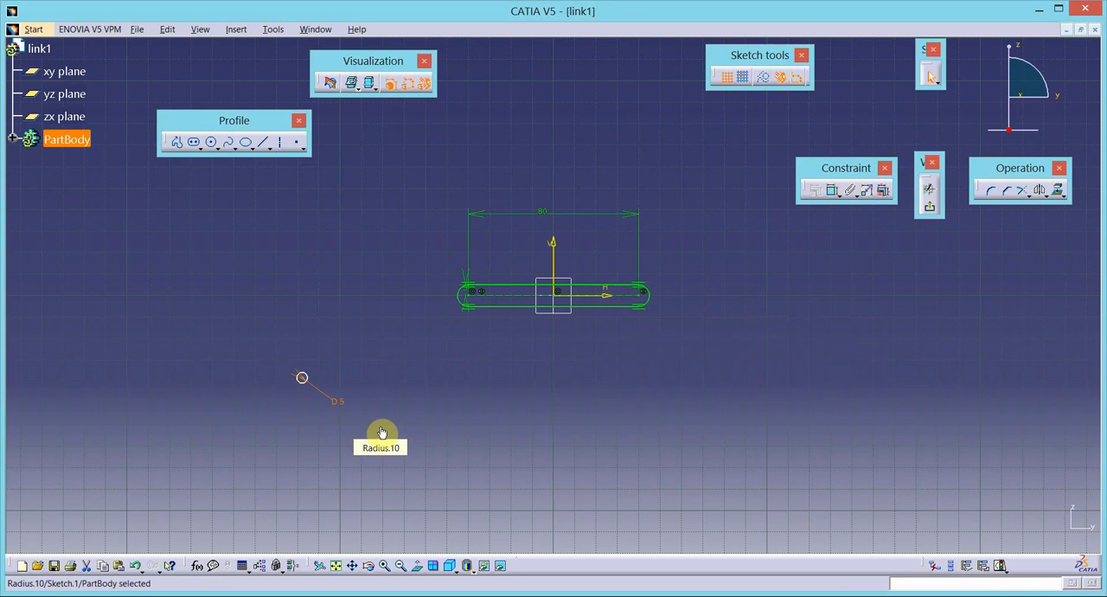
# - Make the 5 mm circle concentric with the arc at the slot's left end
pyautogui.click(302, 379)
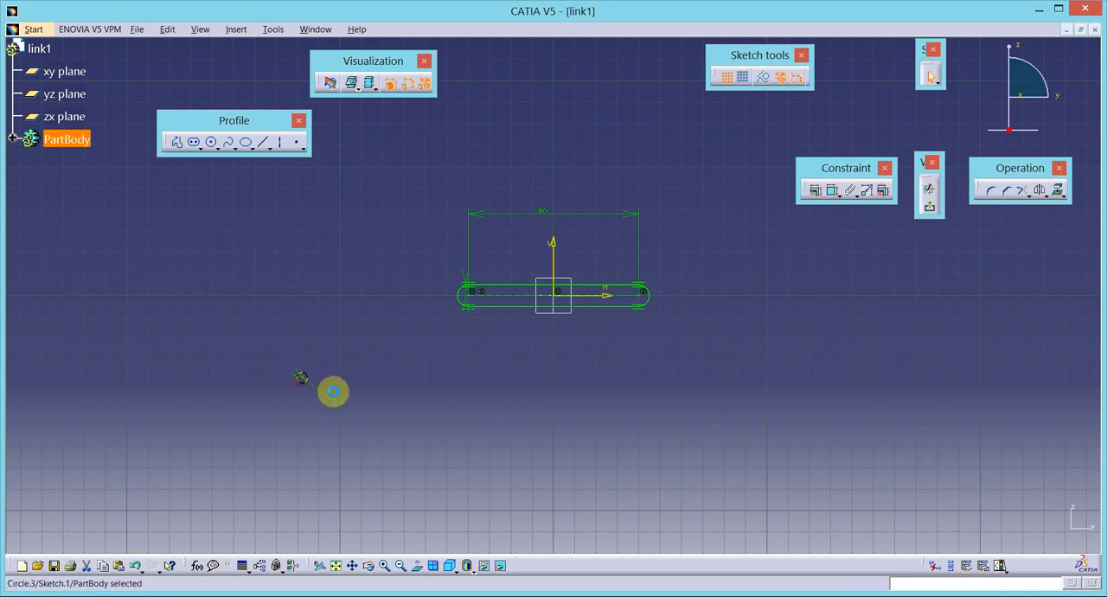
pyautogui.keyDown('ctrl'); pyautogui.click(465, 303); pyautogui.keyUp('ctrl')
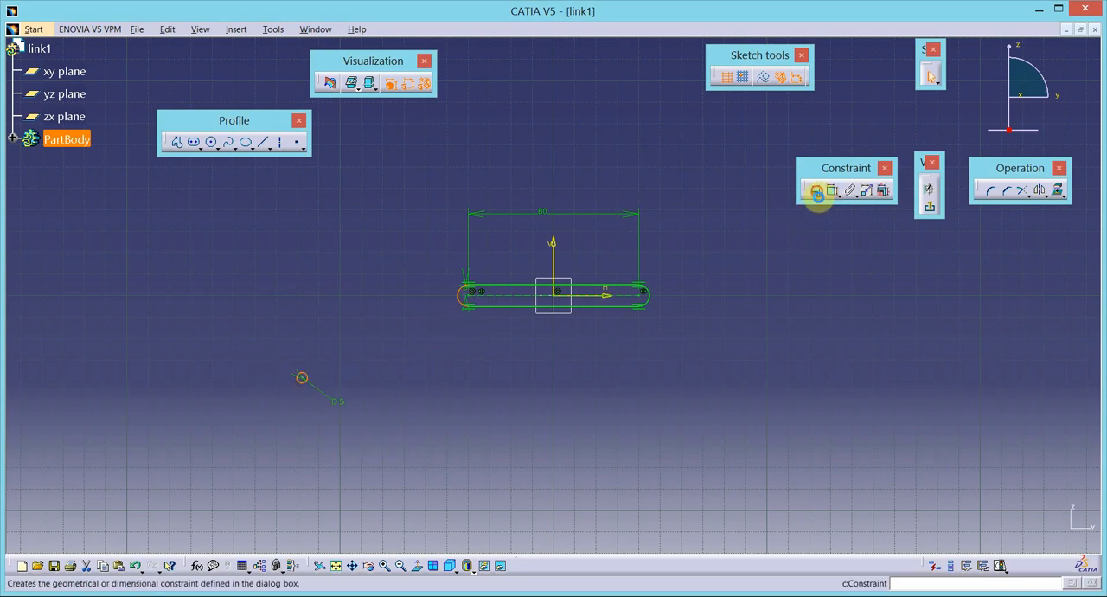
pyautogui.click(817, 193)
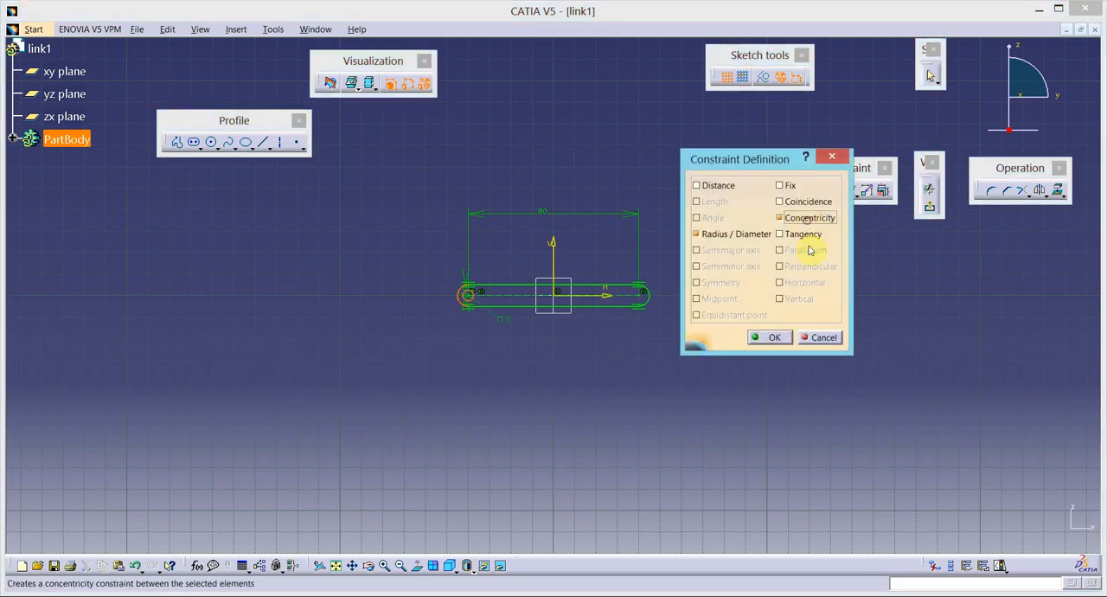
pyautogui.click(770, 338)
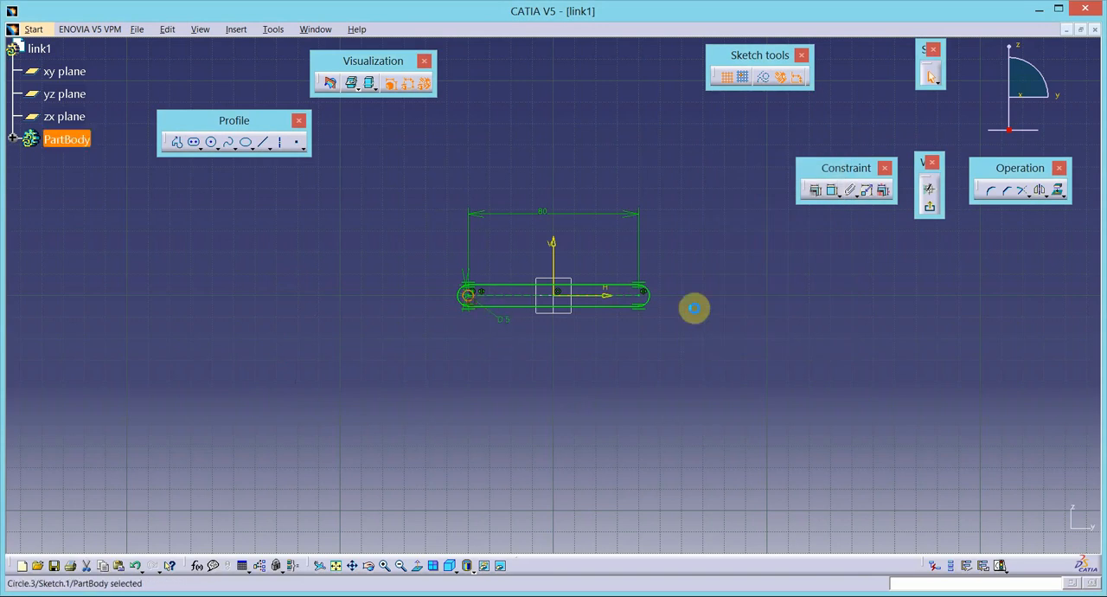
# - Mirror the 5 mm circle about the vertical axis to the slot's other end and exit the sketch
pyautogui.click(1036, 189)
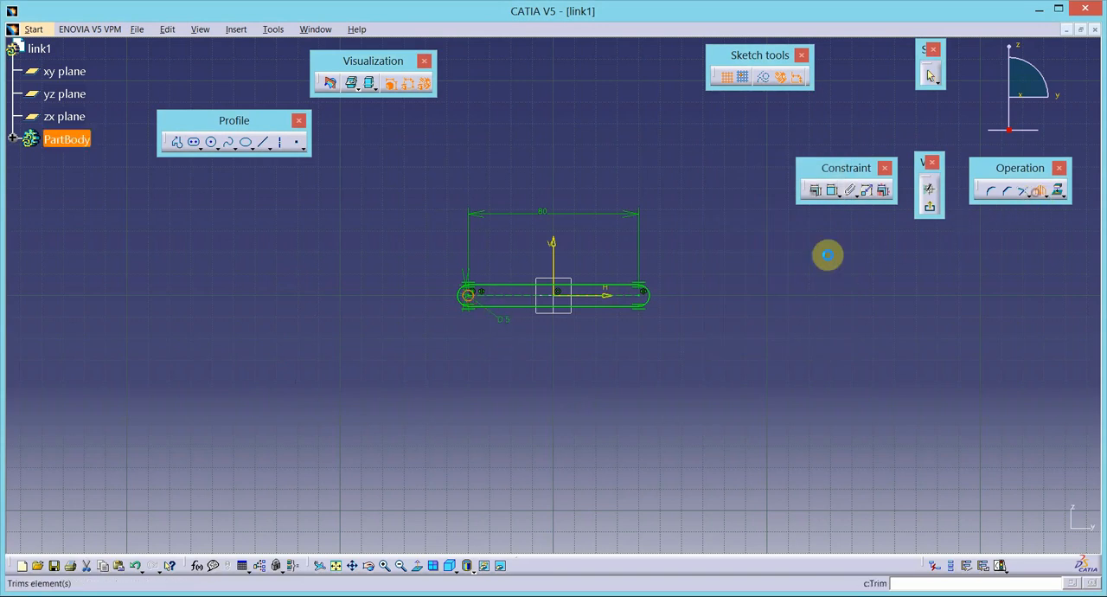
pyautogui.click(553, 265)
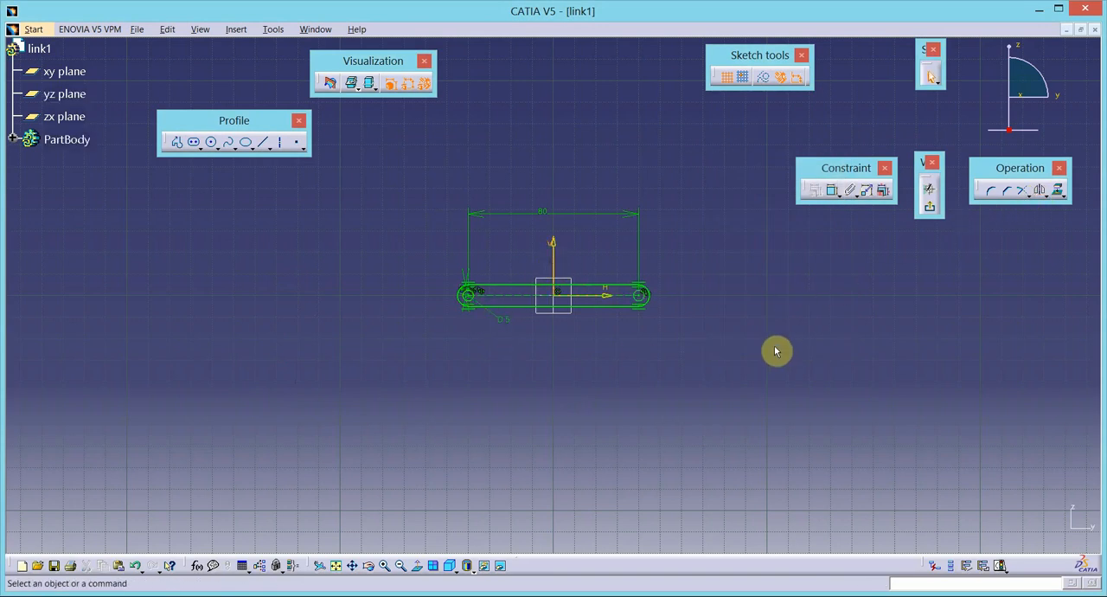
pyautogui.click(928, 212)
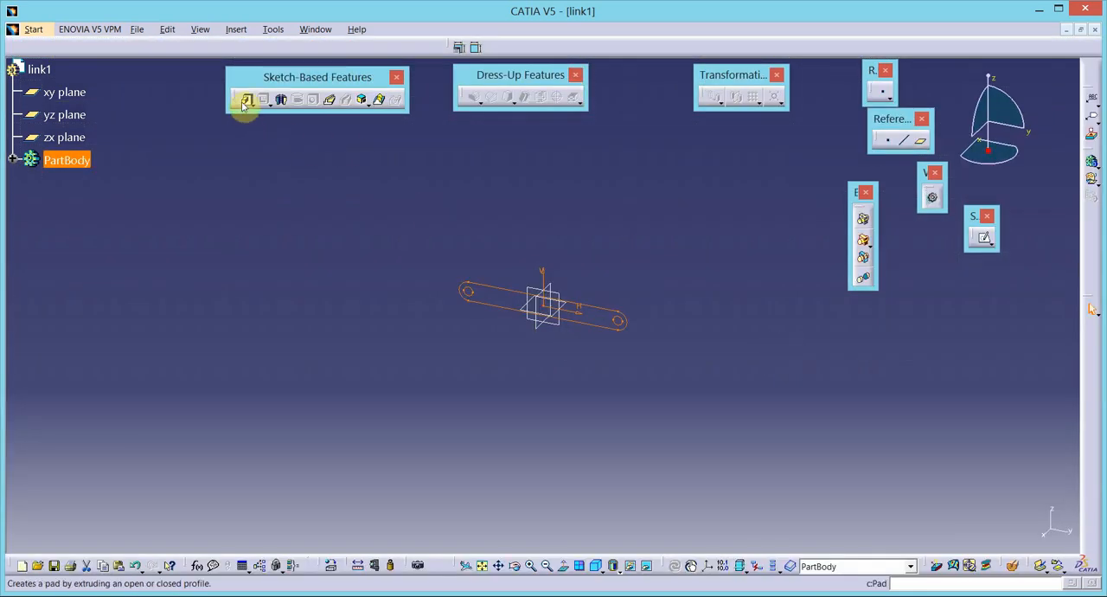
# - Pad the link sketch with a length of 2.5 mm and mirrored extent
pyautogui.click(245, 100)
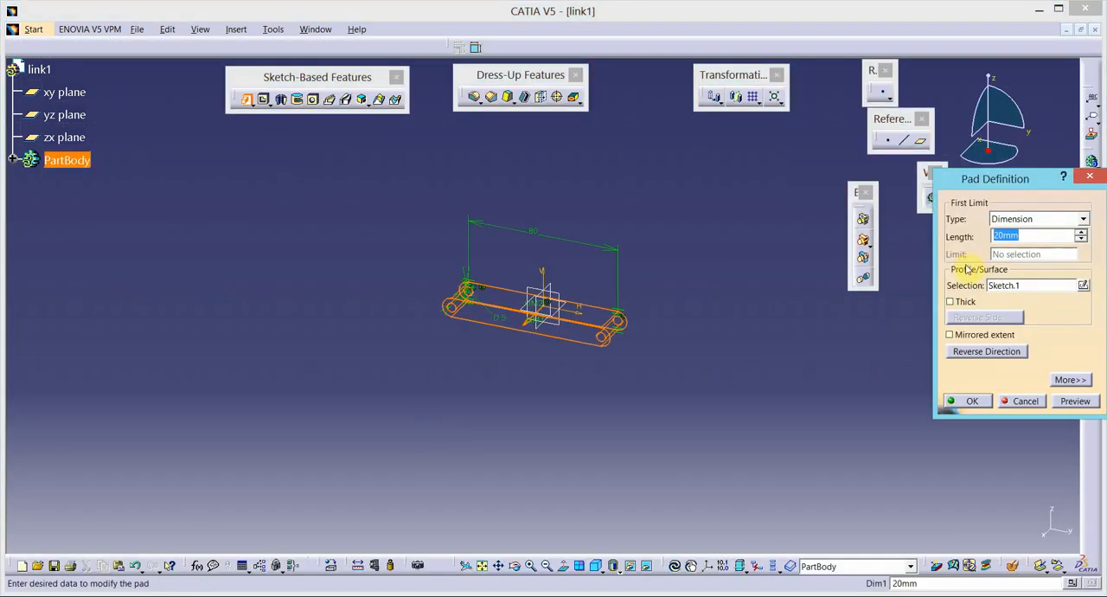
pyautogui.click(987, 334)
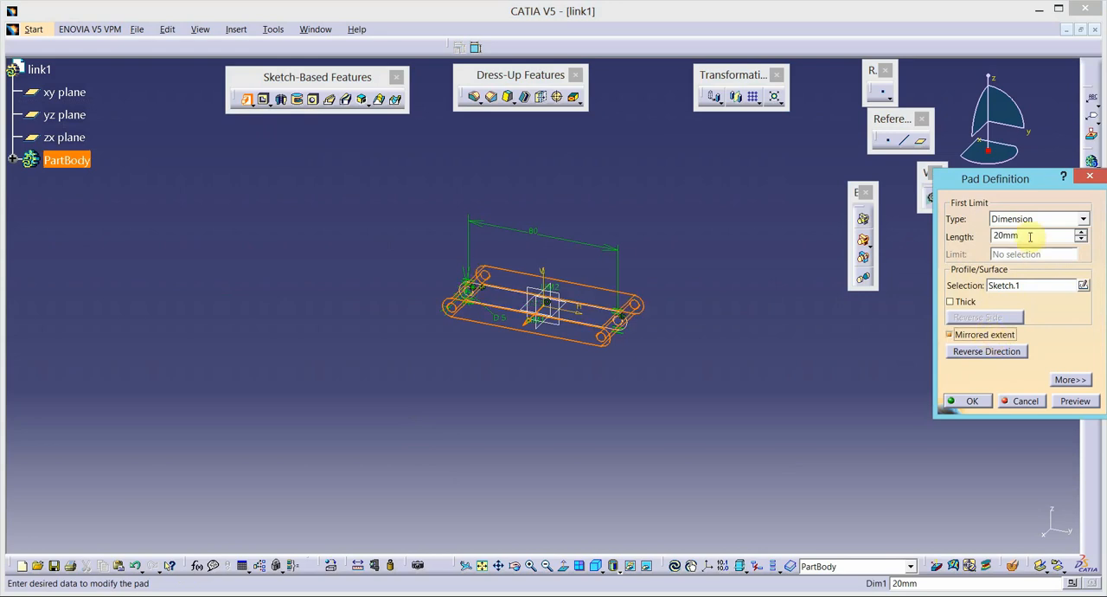
pyautogui.moveTo(945, 235); pyautogui.dragTo(945, 239)
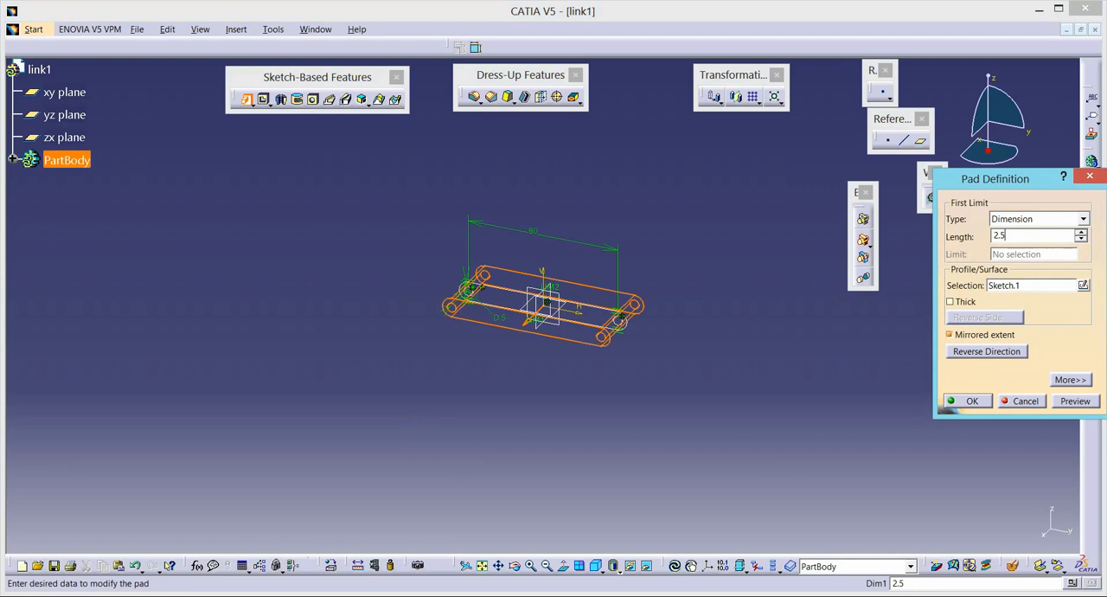
pyautogui.press('Return')
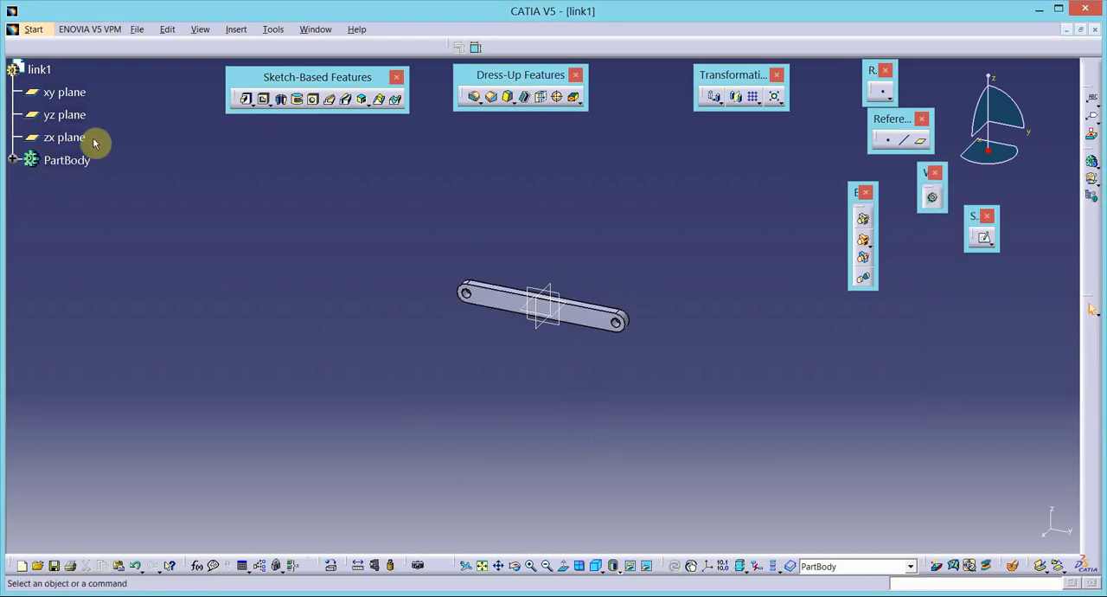
# - Change the PartBody's fill color to reddish brown in its graphic properties
pyautogui.click(78, 166)
pyautogui.rightClick(78, 166)
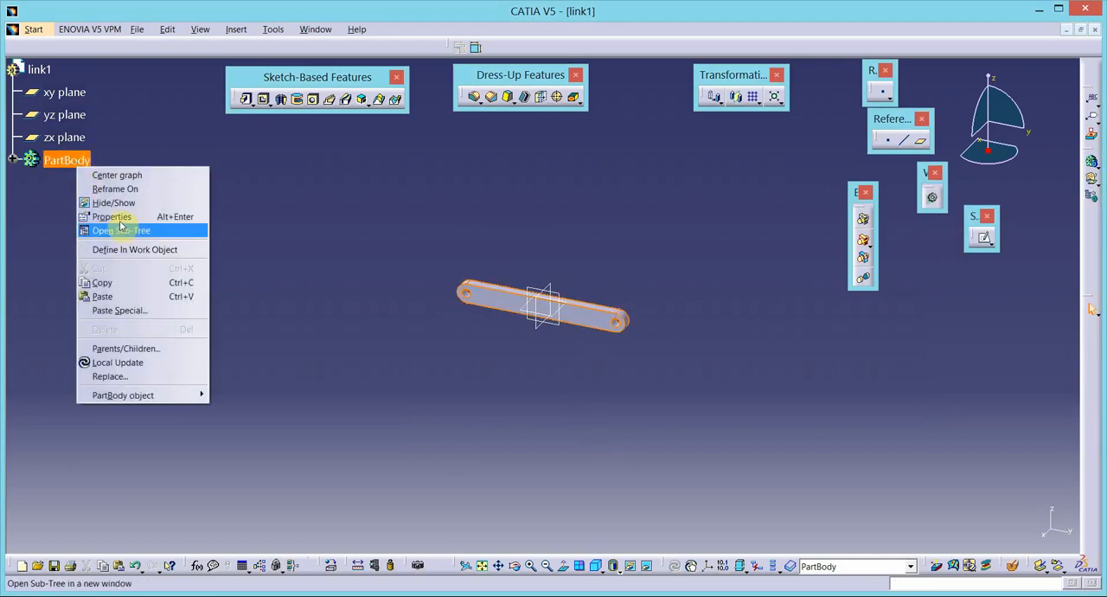
pyautogui.click(117, 217)
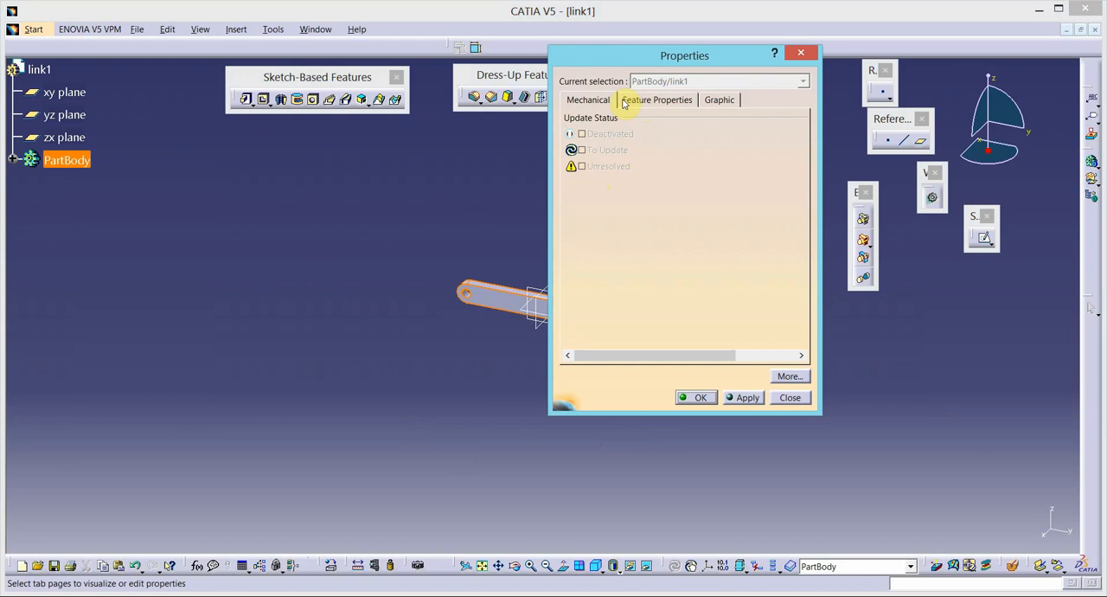
pyautogui.click(710, 102)
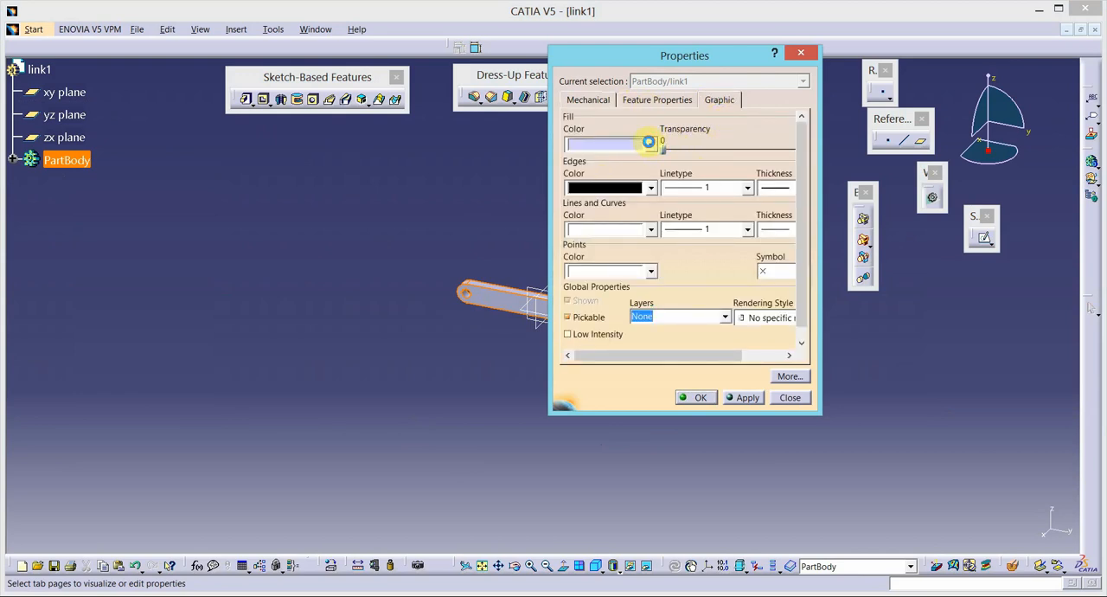
pyautogui.click(649, 143)
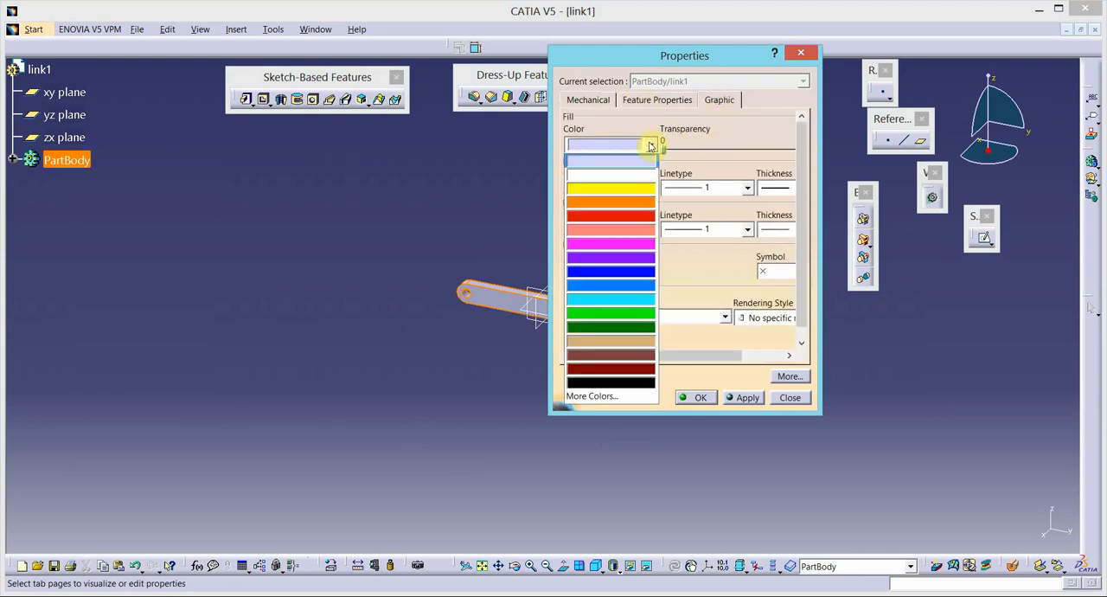
pyautogui.click(634, 360)
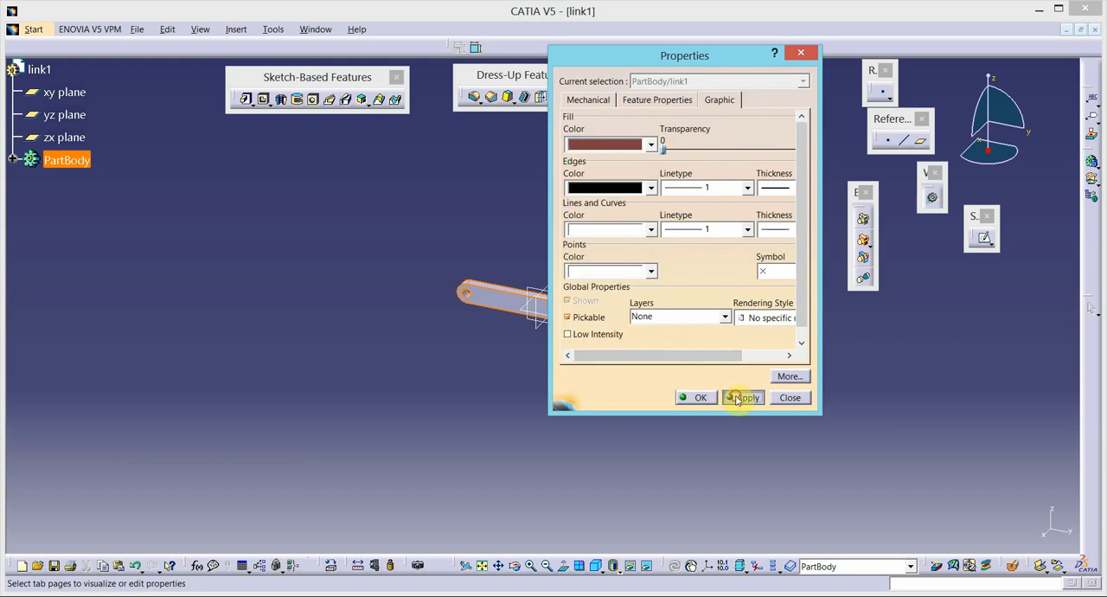
pyautogui.click(744, 397)
pyautogui.click(700, 397)
pyautogui.click(546, 413)
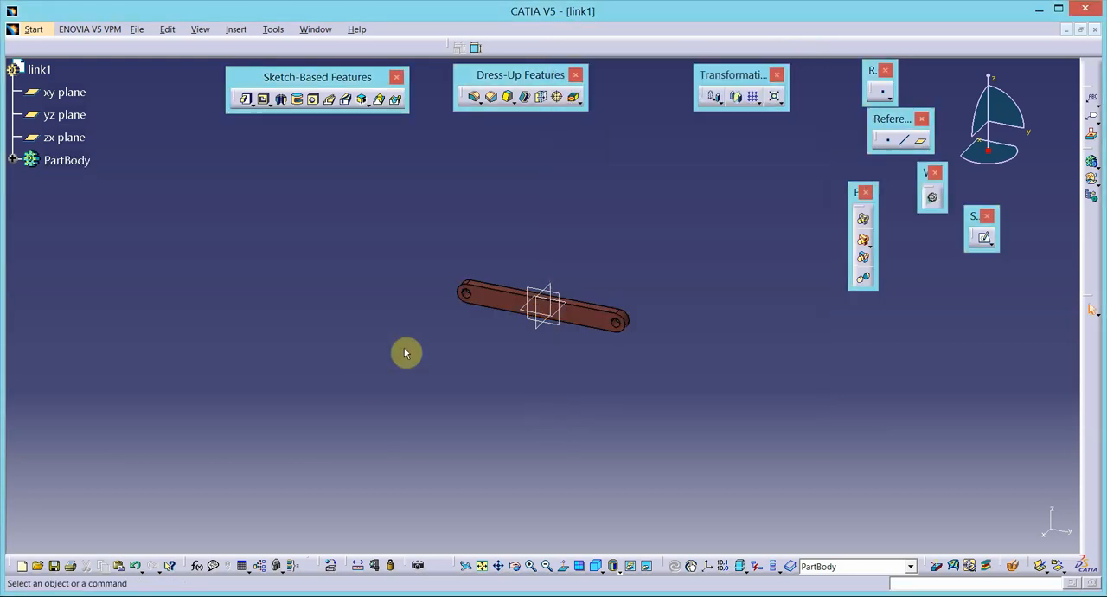
# - Save the part as link1 in the fourbar mechanism folder on the Desktop and close it
pyautogui.click(134, 30)
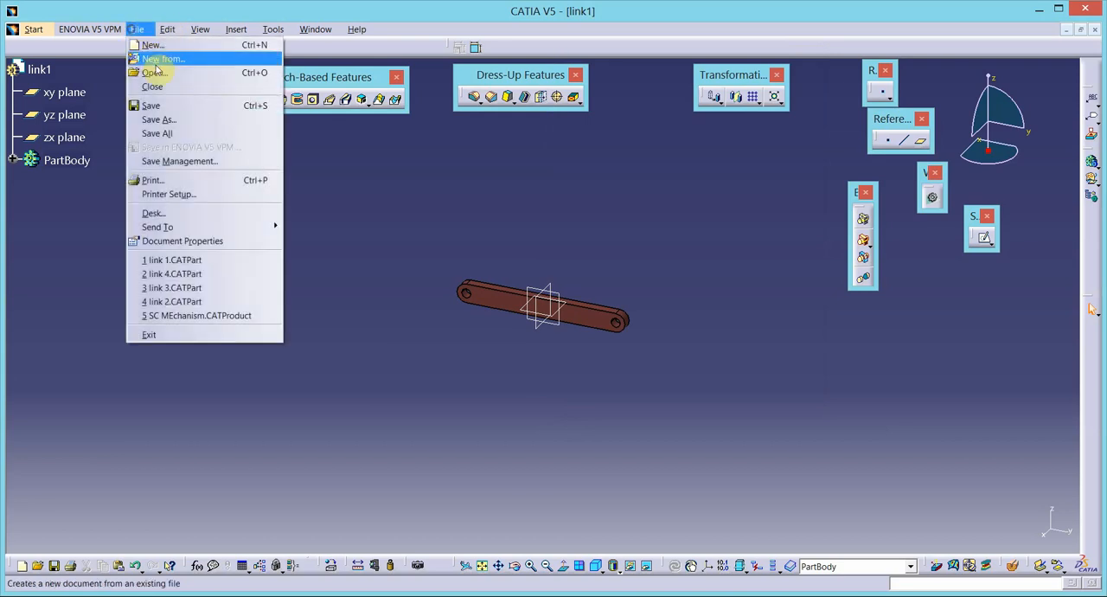
pyautogui.click(165, 106)
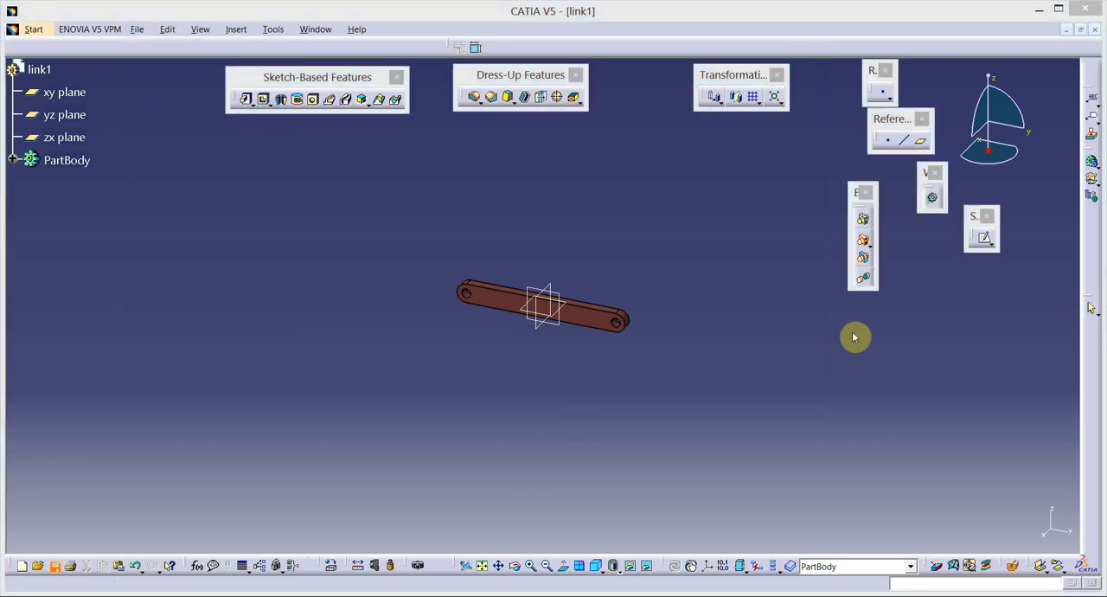
pyautogui.click(645, 171)
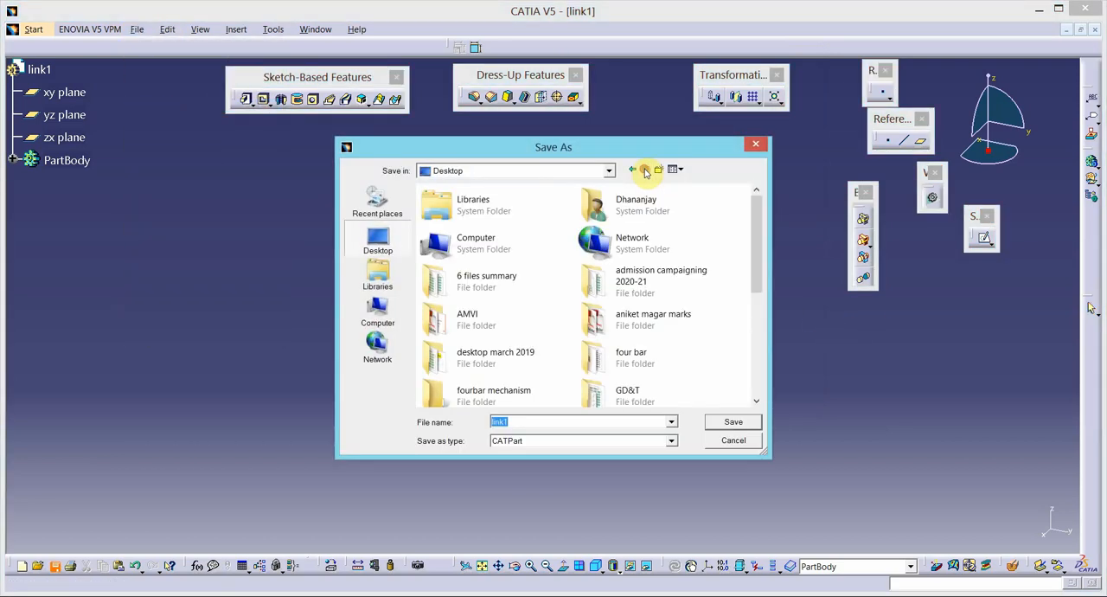
pyautogui.click(635, 326)
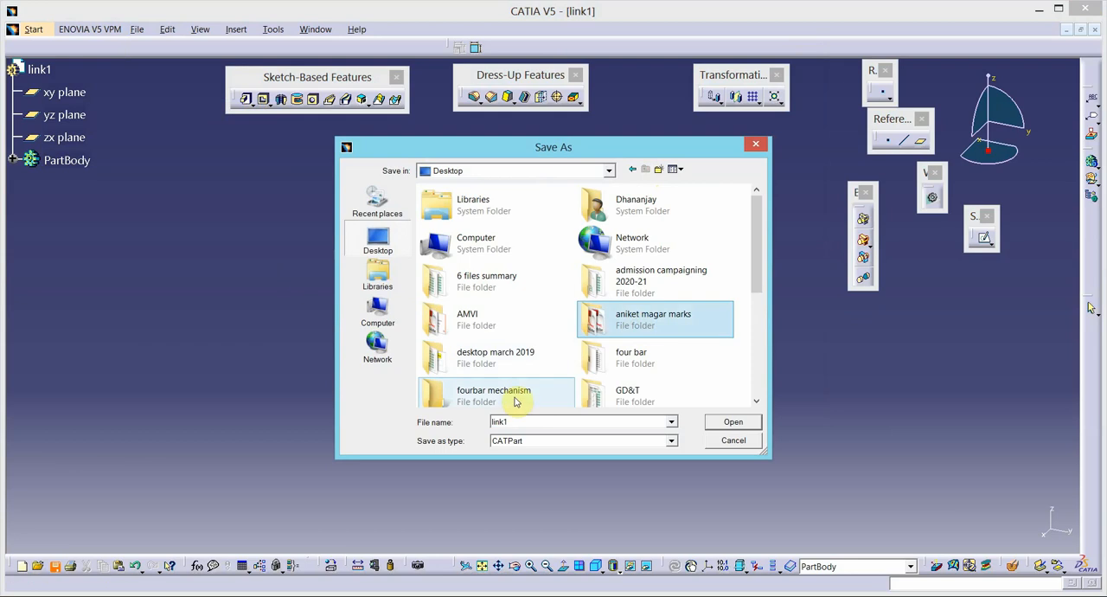
pyautogui.doubleClick(514, 396)
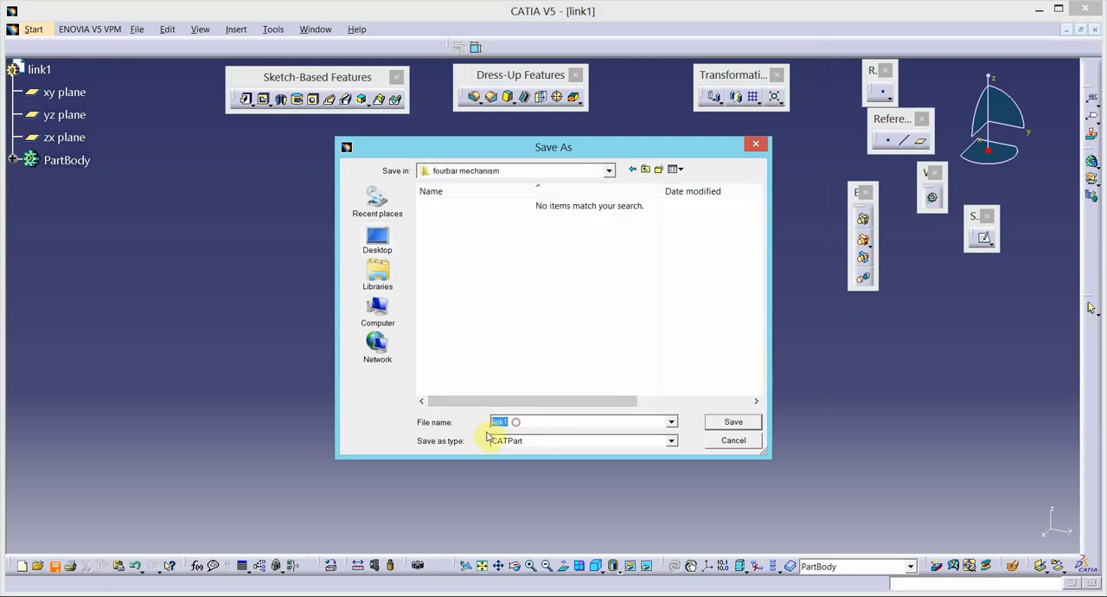
pyautogui.click(733, 420)
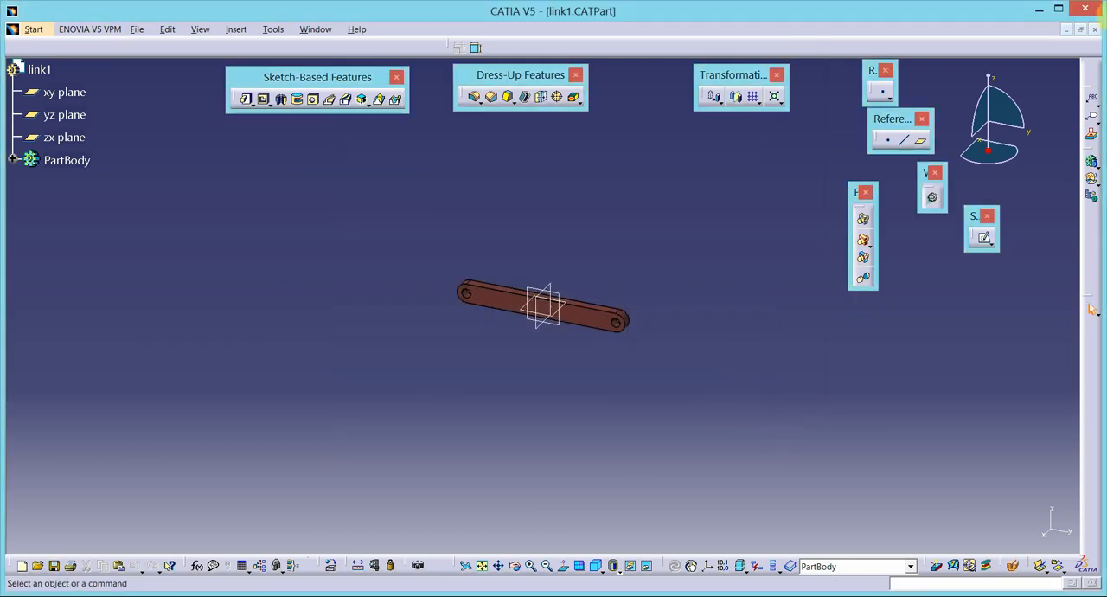
pyautogui.click(1096, 30)
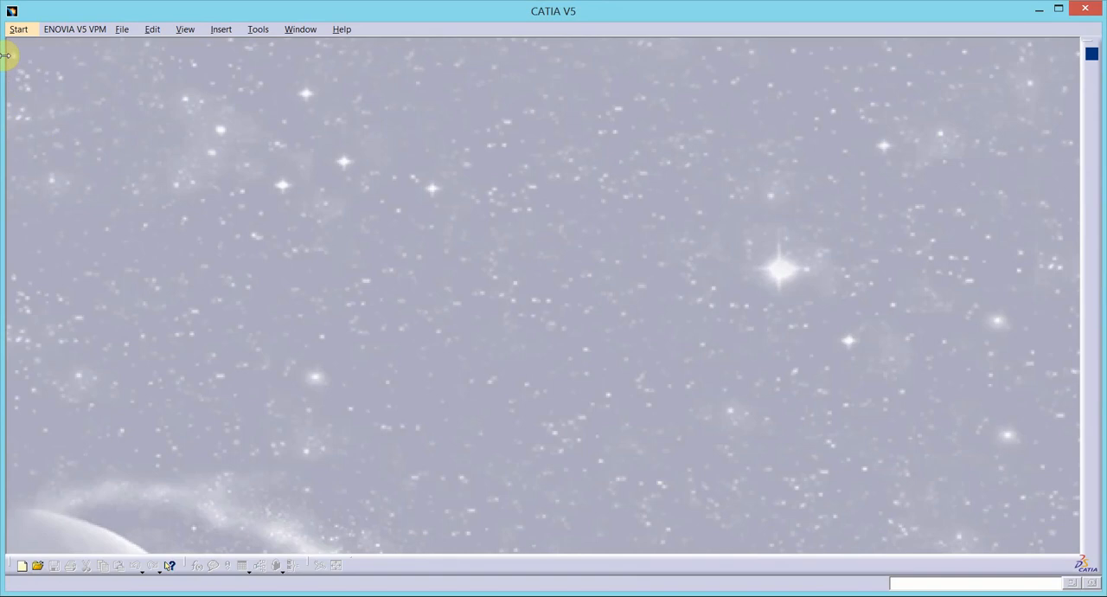
# - Create a new Part Design part named link2 and check the link lengths in the Word linkage diagram
pyautogui.click(19, 30)
pyautogui.moveTo(78, 58)
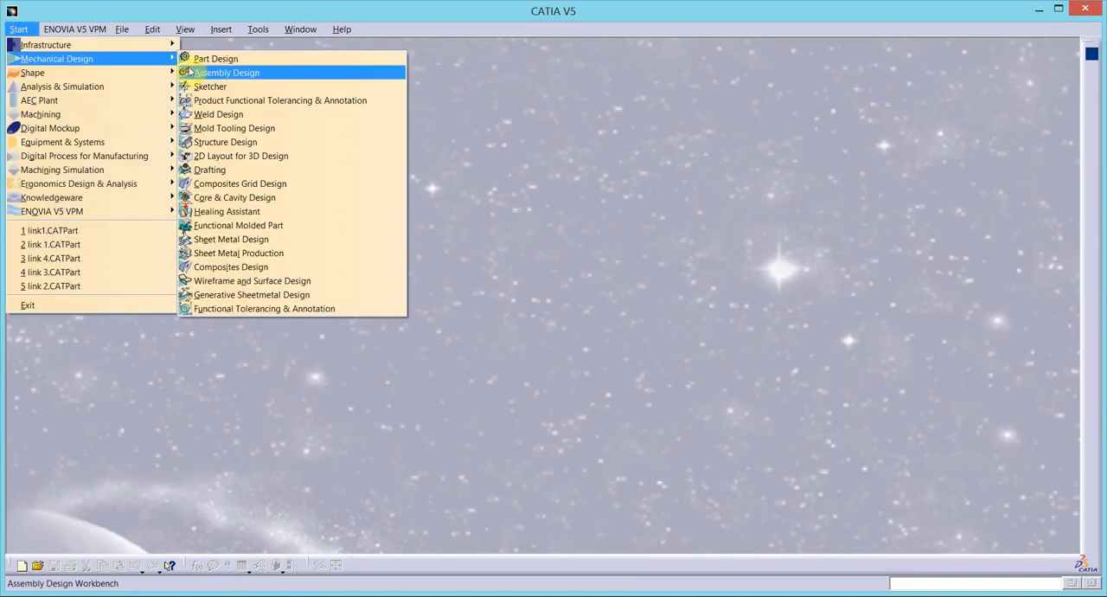
pyautogui.click(203, 61)
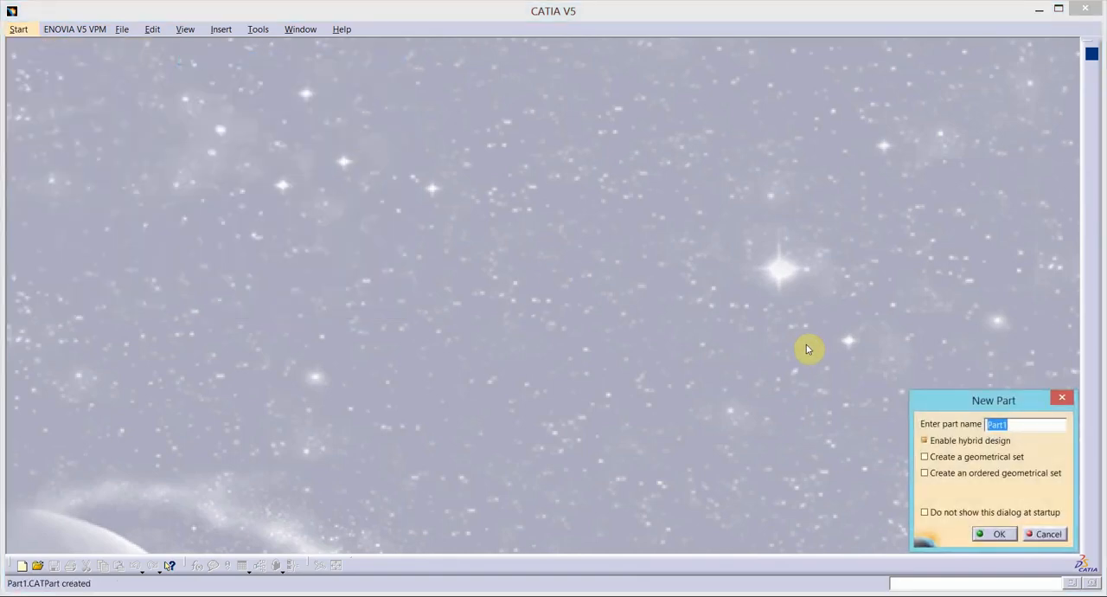
pyautogui.write('link2')
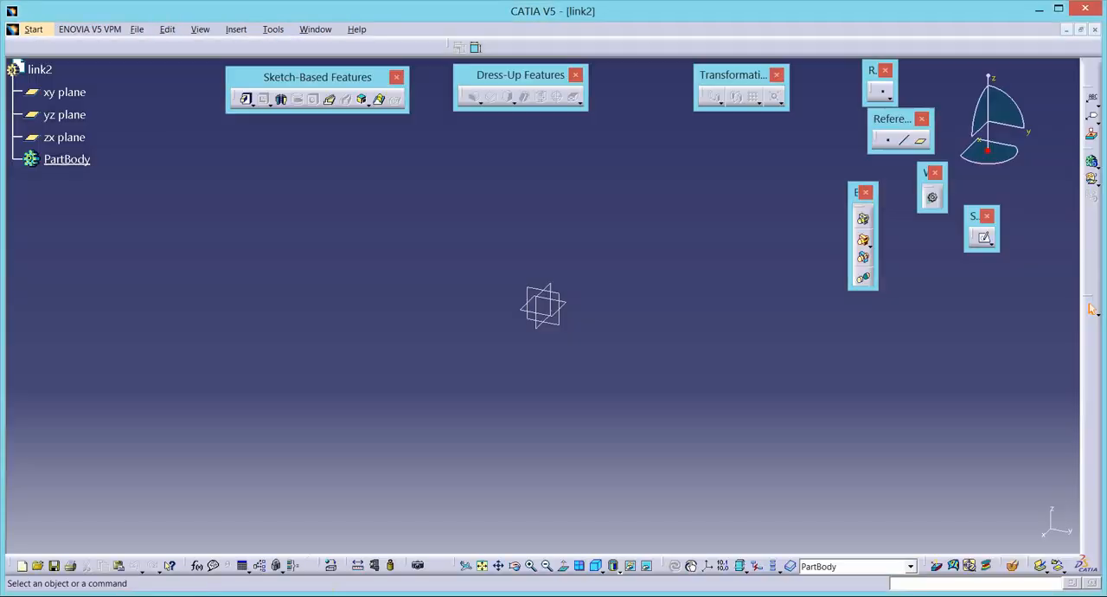
pyautogui.click(317, 596)
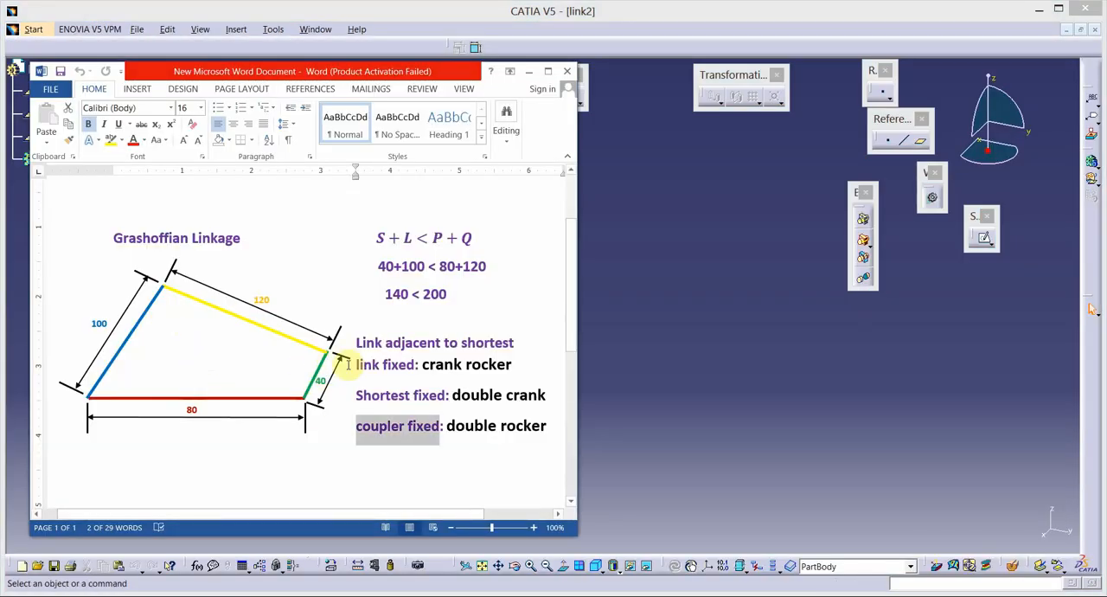
pyautogui.click(632, 322)
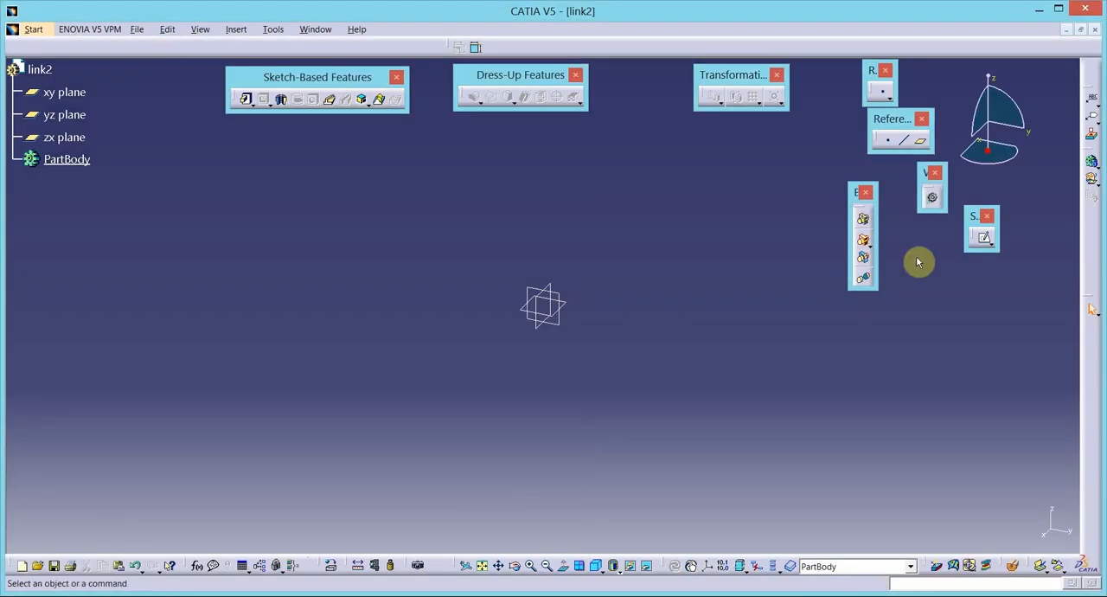
# - Sketch a horizontal elongated hole on the yz plane across the origin, about 120 mm between centers with a radius of about 24 mm
pyautogui.click(983, 239)
pyautogui.click(551, 316)
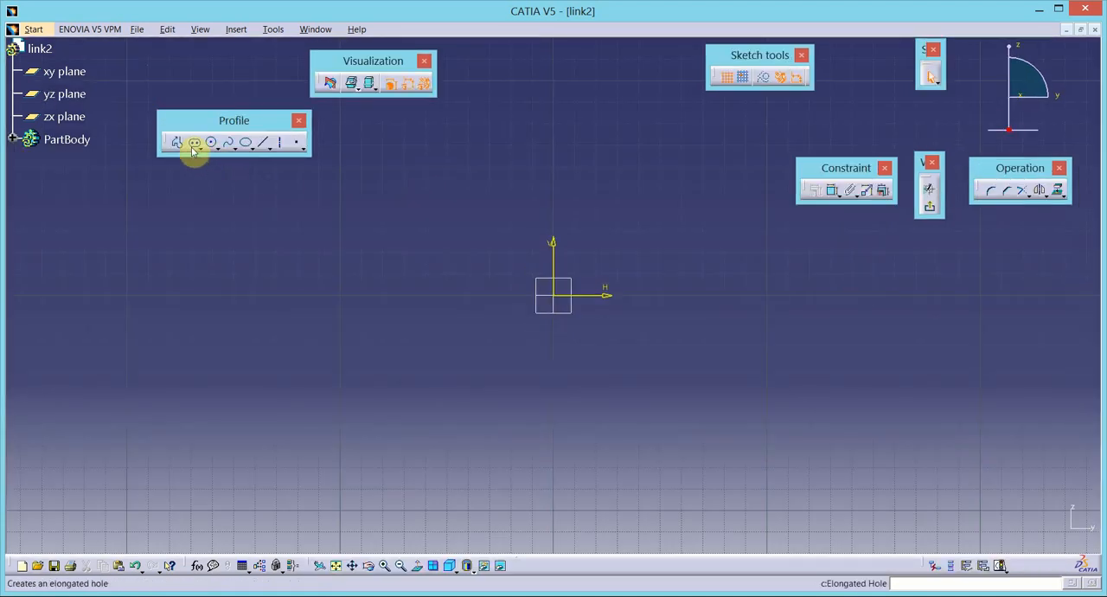
pyautogui.click(194, 144)
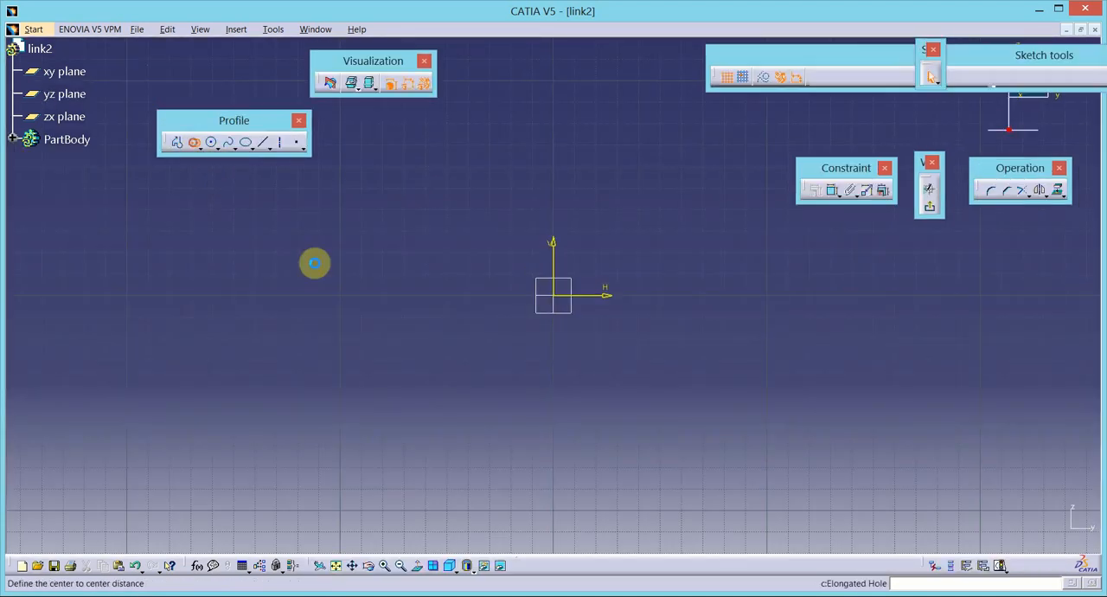
pyautogui.click(430, 295)
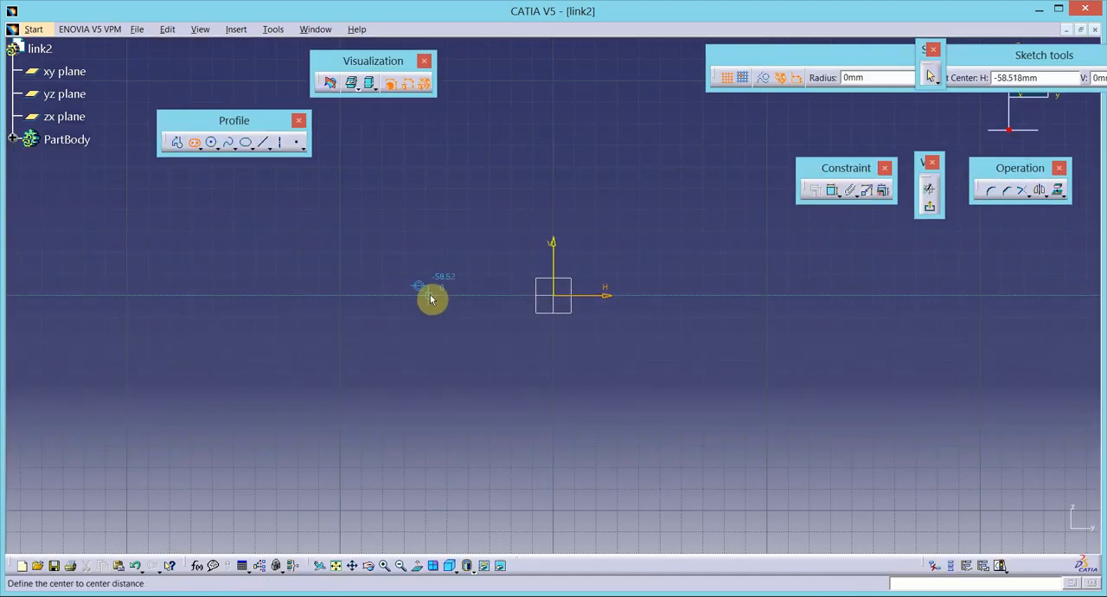
pyautogui.click(684, 299)
pyautogui.click(683, 348)
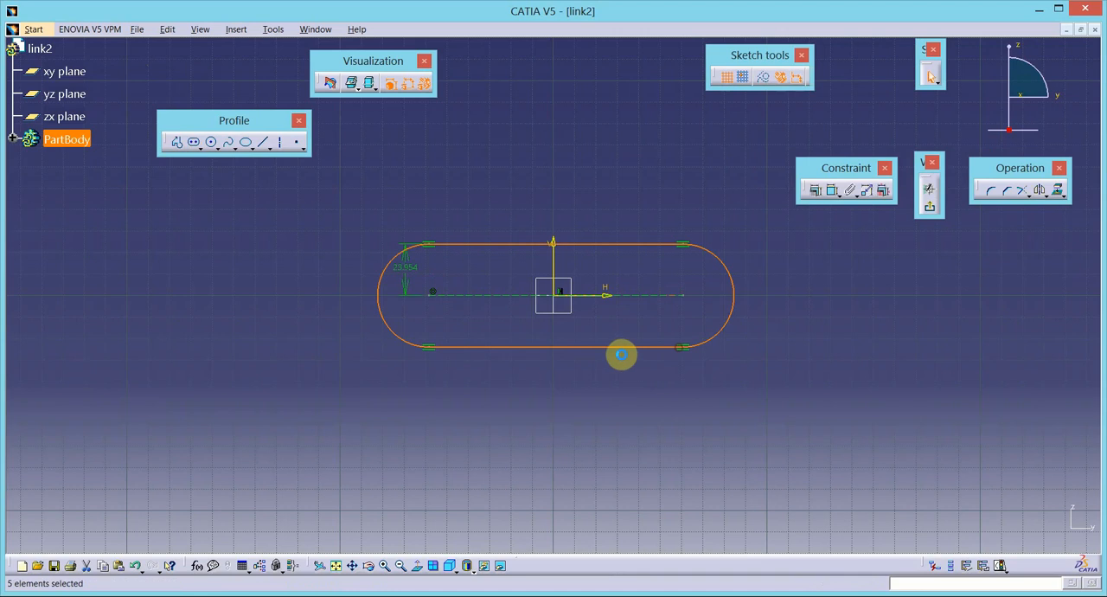
# - Constrain the slot's two end center points to be symmetric about the vertical axis
pyautogui.click(684, 298)
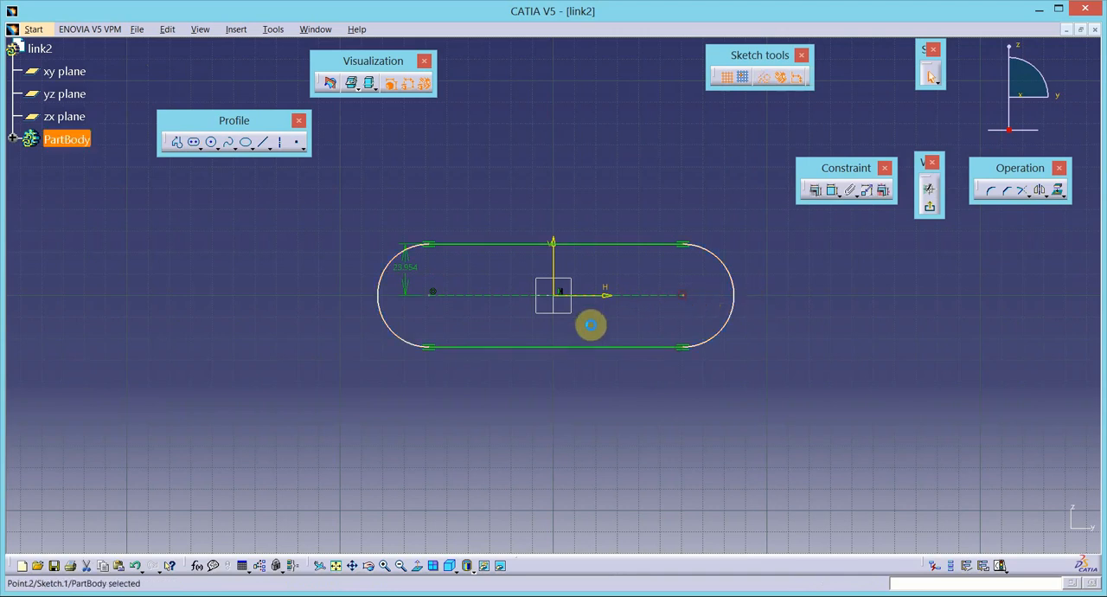
pyautogui.click(434, 297)
pyautogui.keyDown('ctrl'); pyautogui.click(558, 260); pyautogui.keyUp('ctrl')
pyautogui.click(815, 191)
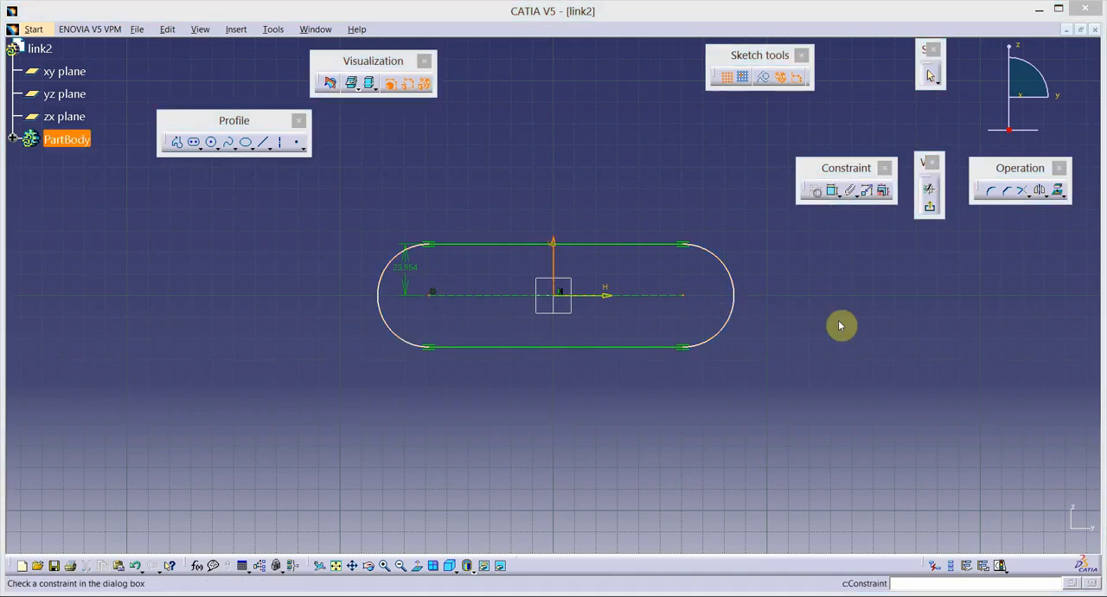
pyautogui.click(734, 288)
pyautogui.click(766, 332)
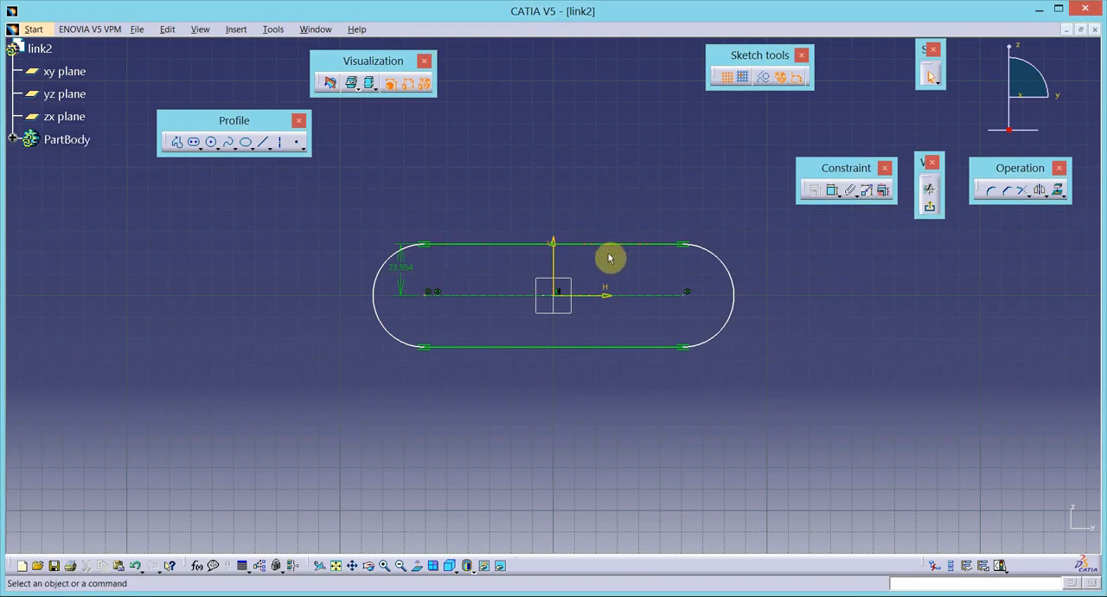
# - Set the slot's end radius to 5 mm
pyautogui.doubleClick(405, 265)
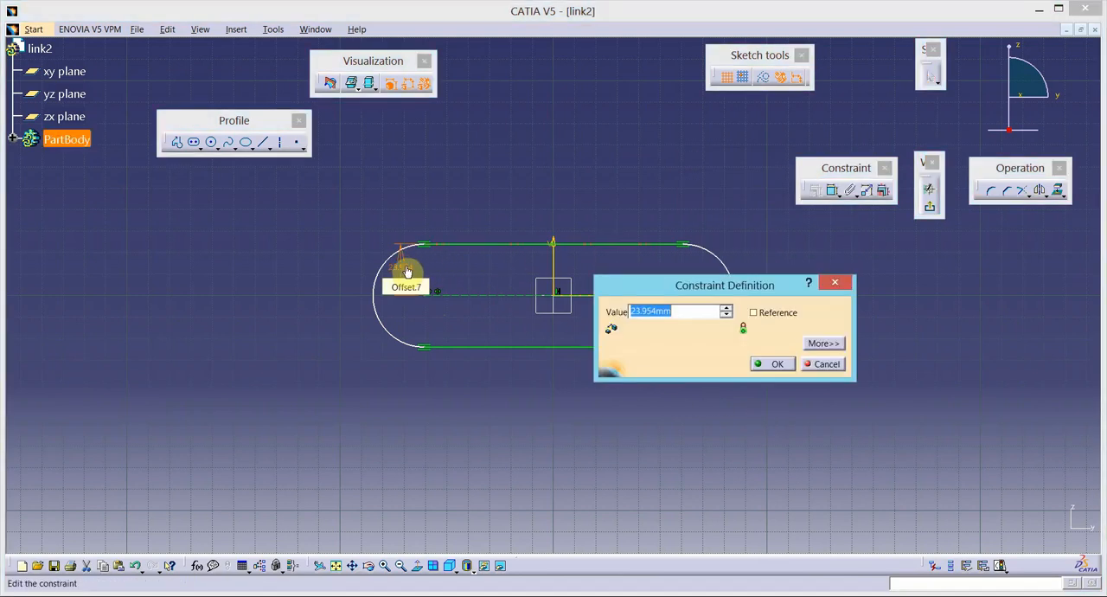
pyautogui.write('5')
pyautogui.press('Return')
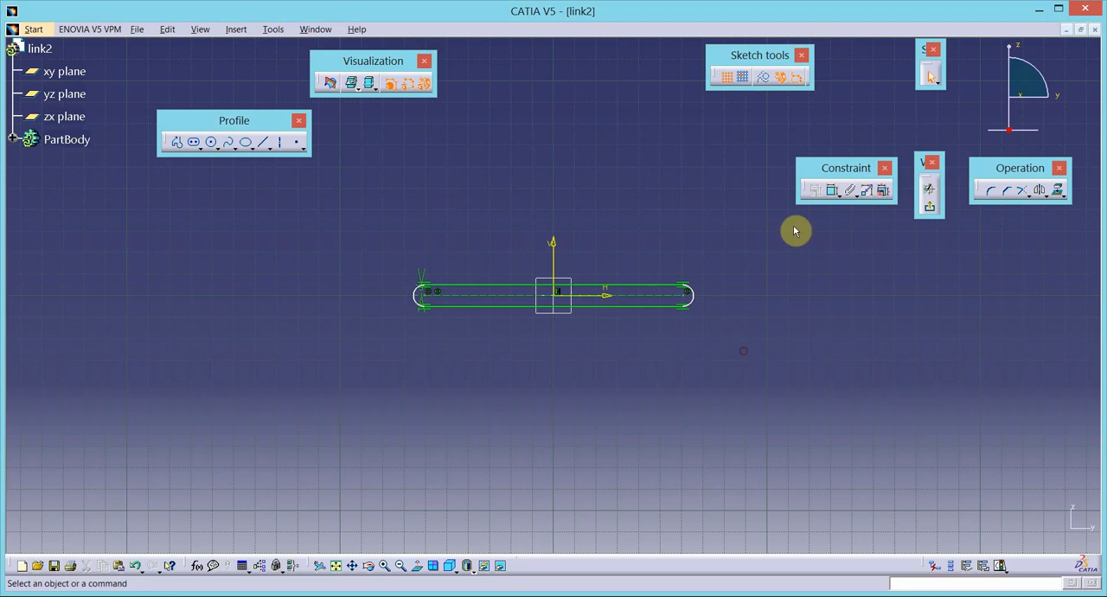
# - Dimension the slot's center-to-center length and set it to 40 mm
pyautogui.click(836, 192)
pyautogui.click(660, 295)
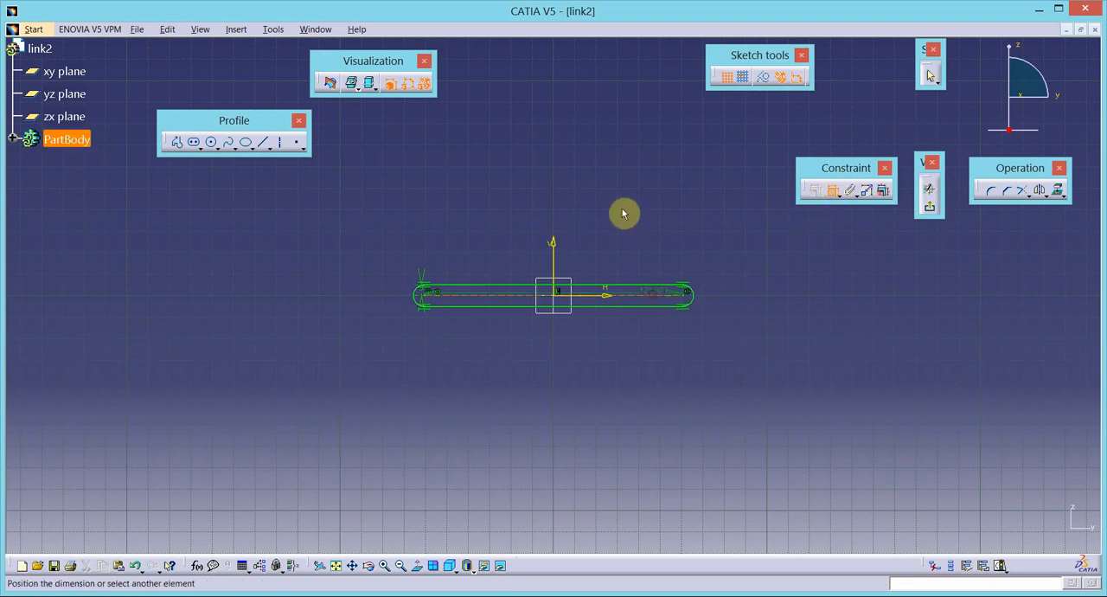
pyautogui.doubleClick(588, 189)
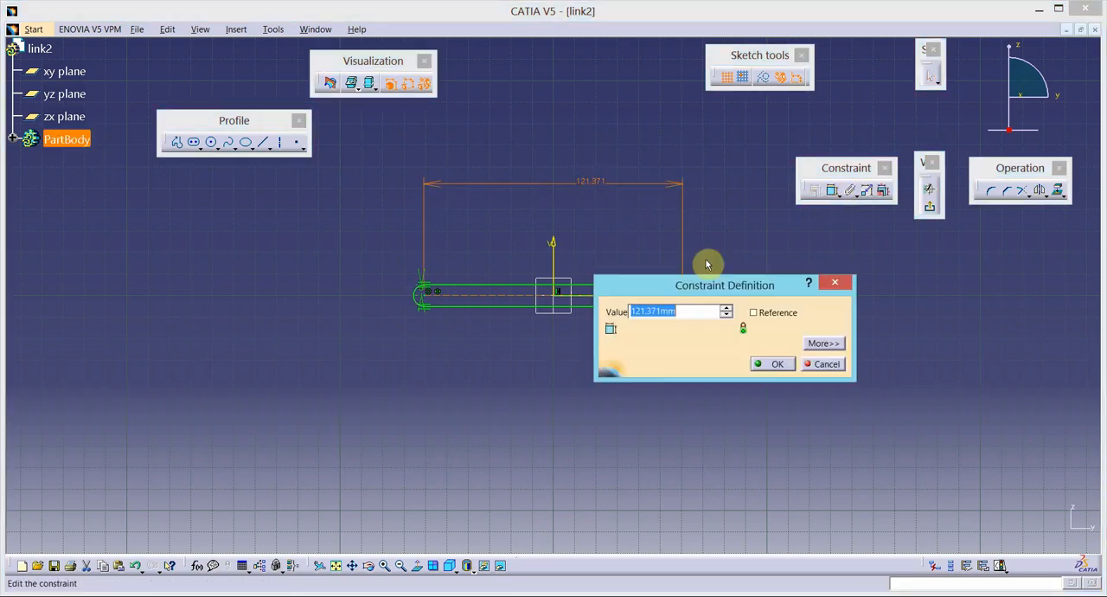
pyautogui.press('Return')
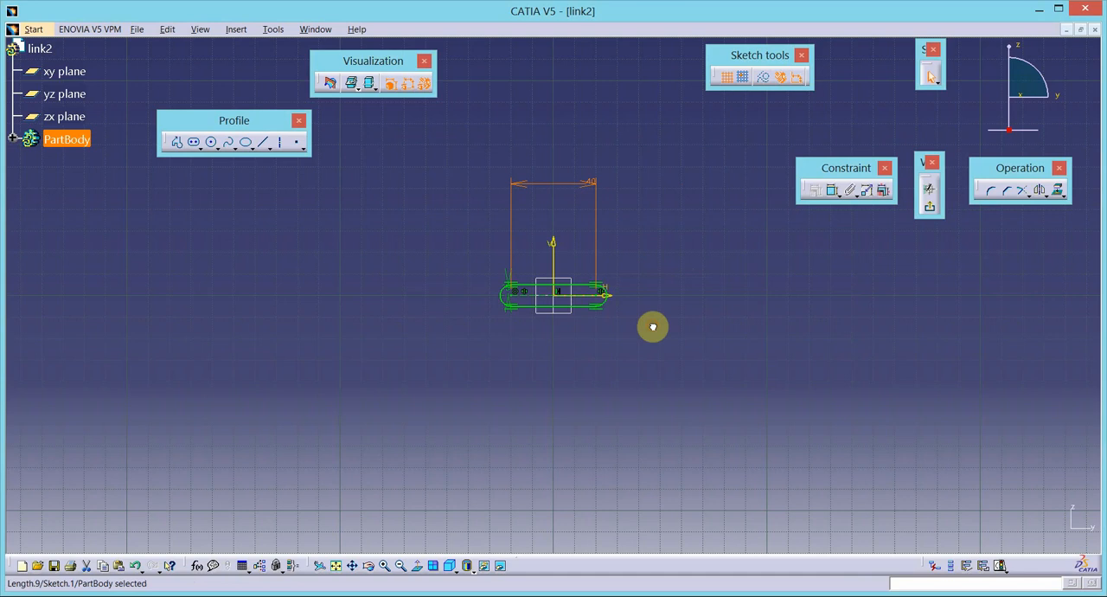
pyautogui.click(212, 144)
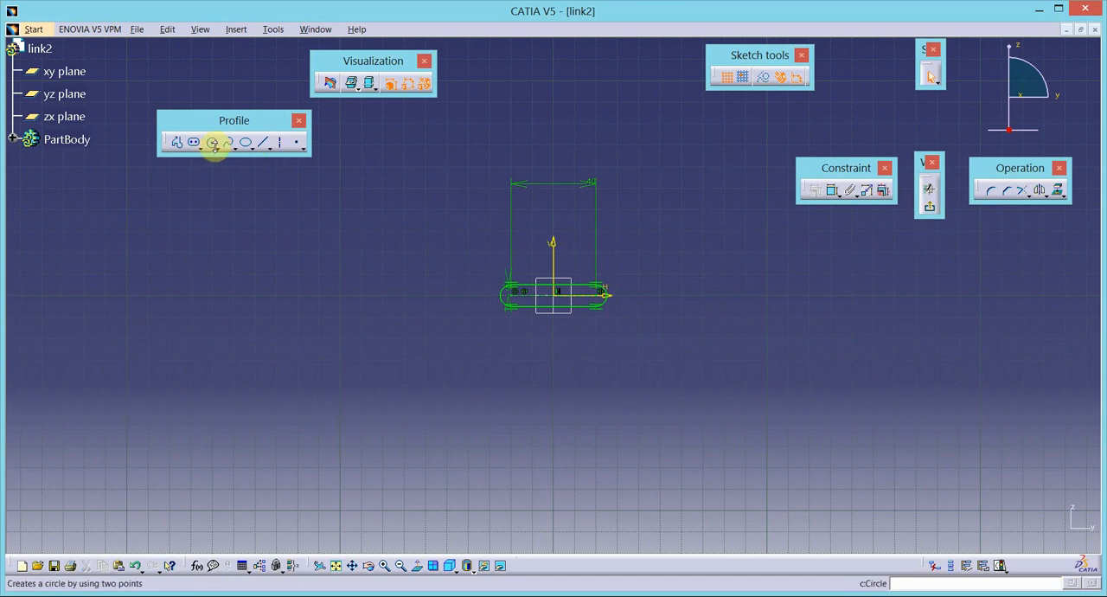
pyautogui.click(396, 333)
pyautogui.click(398, 360)
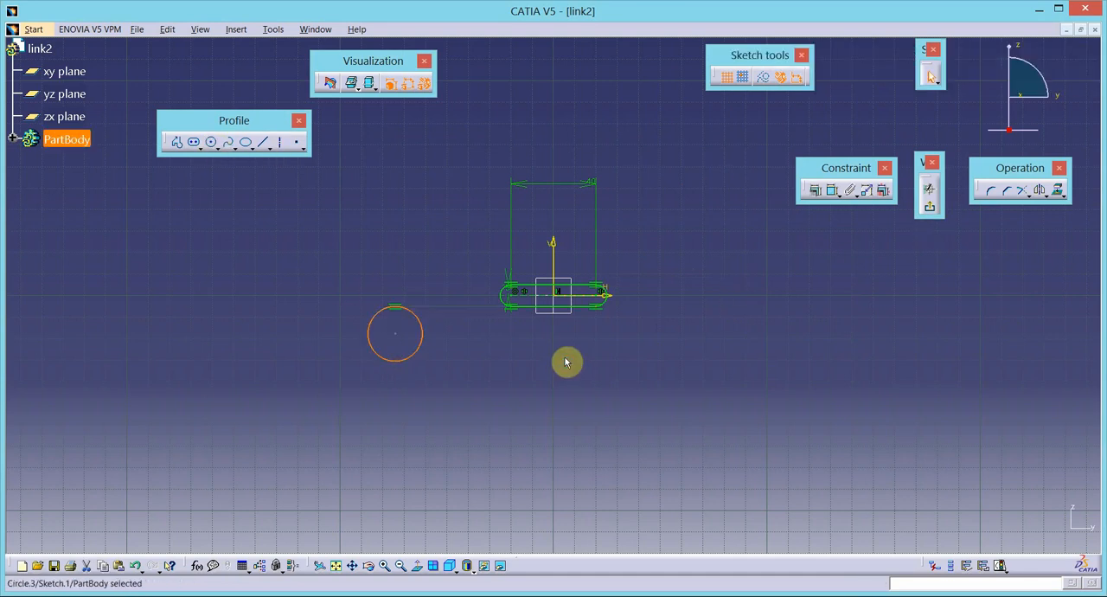
pyautogui.hotkey('ctrl', 'z')
# - Sketch a circle in the open area below and left of the slot and set its diameter to 5 mm
pyautogui.click(196, 143)
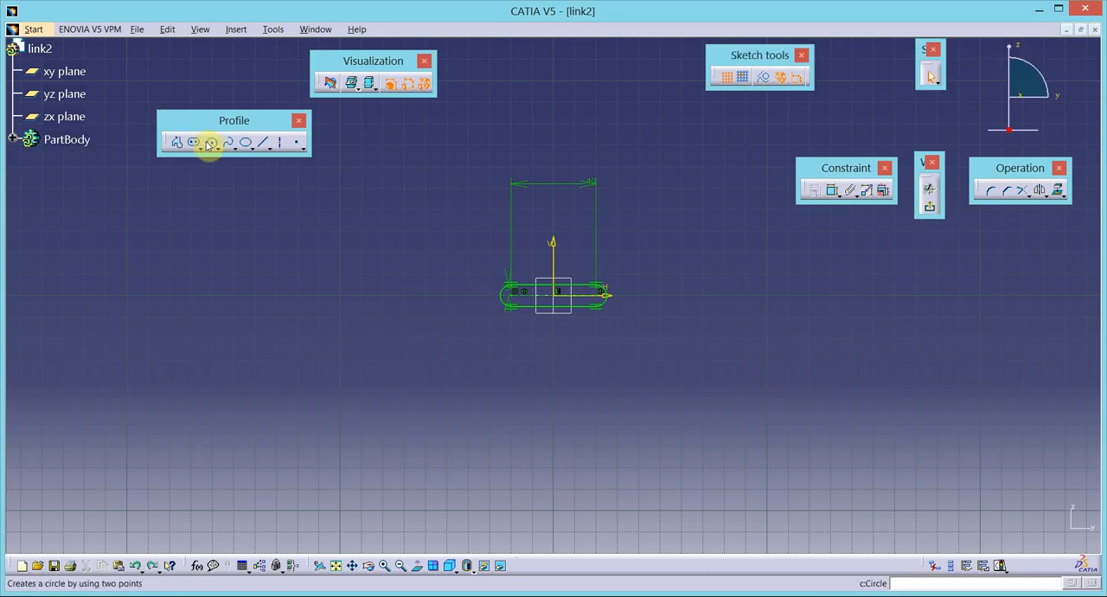
pyautogui.click(309, 349)
pyautogui.click(321, 387)
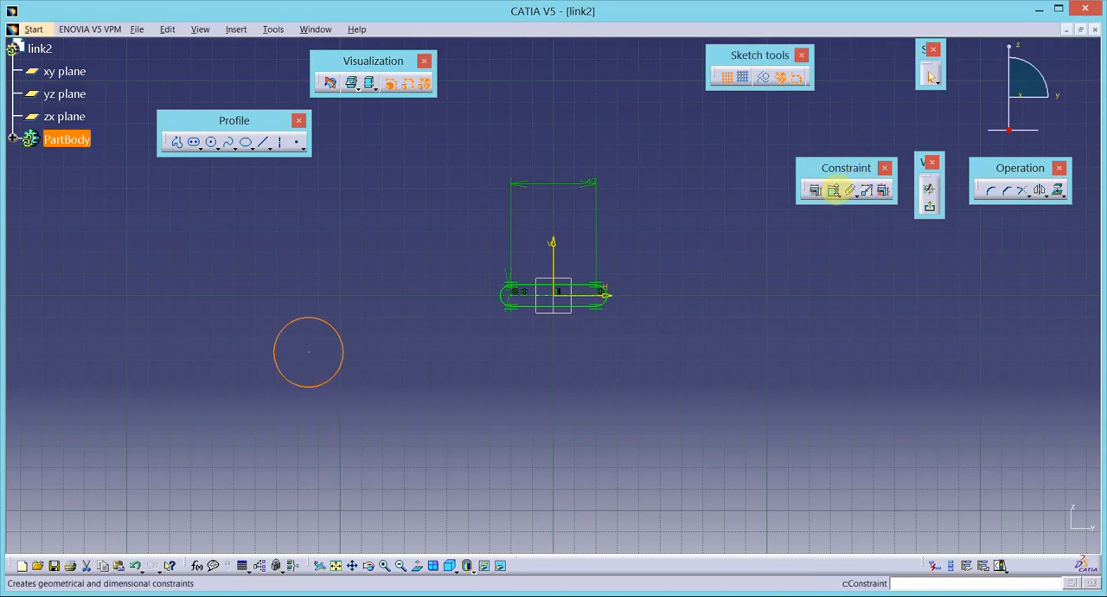
pyautogui.click(833, 190)
pyautogui.doubleClick(430, 403)
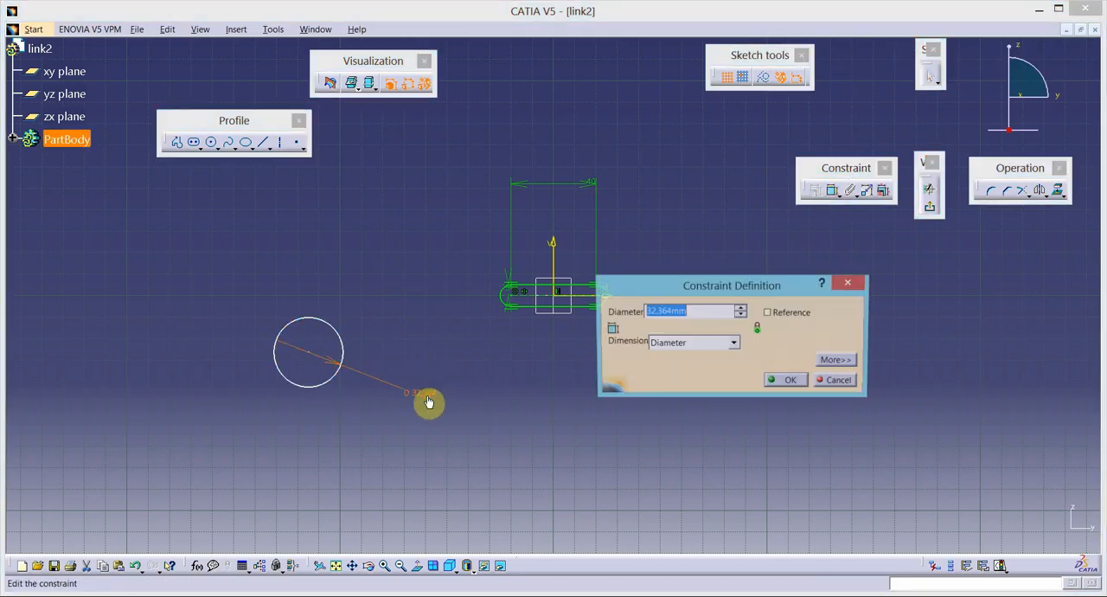
pyautogui.write('5')
pyautogui.press('Return')
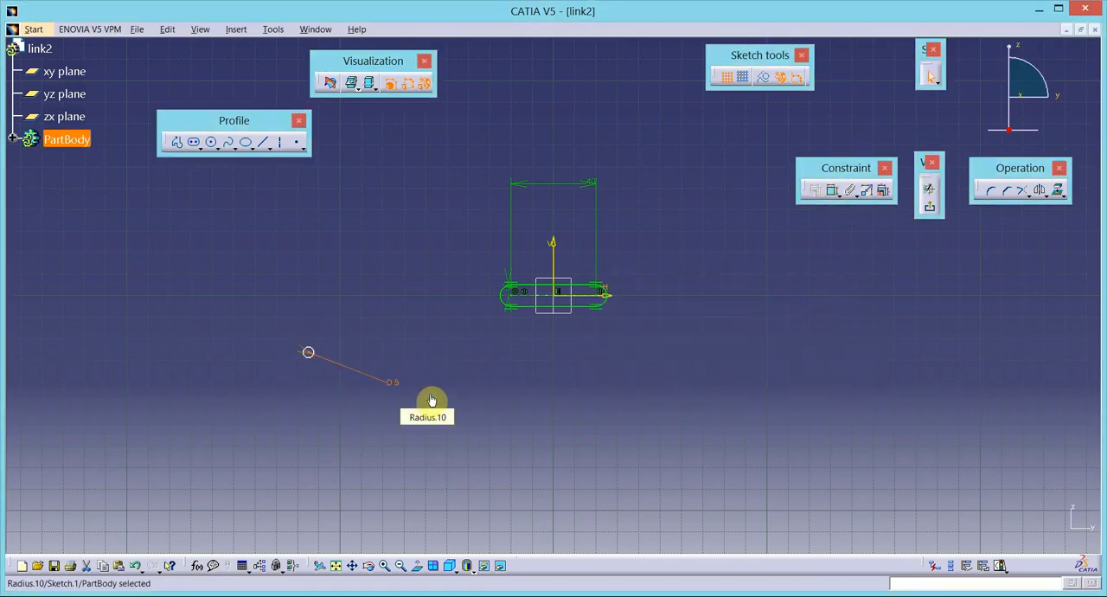
# - Constrain the 5 mm circle to be concentric with the slot's left end arc
pyautogui.click(311, 357)
pyautogui.keyDown('ctrl'); pyautogui.click(503, 299); pyautogui.keyUp('ctrl')
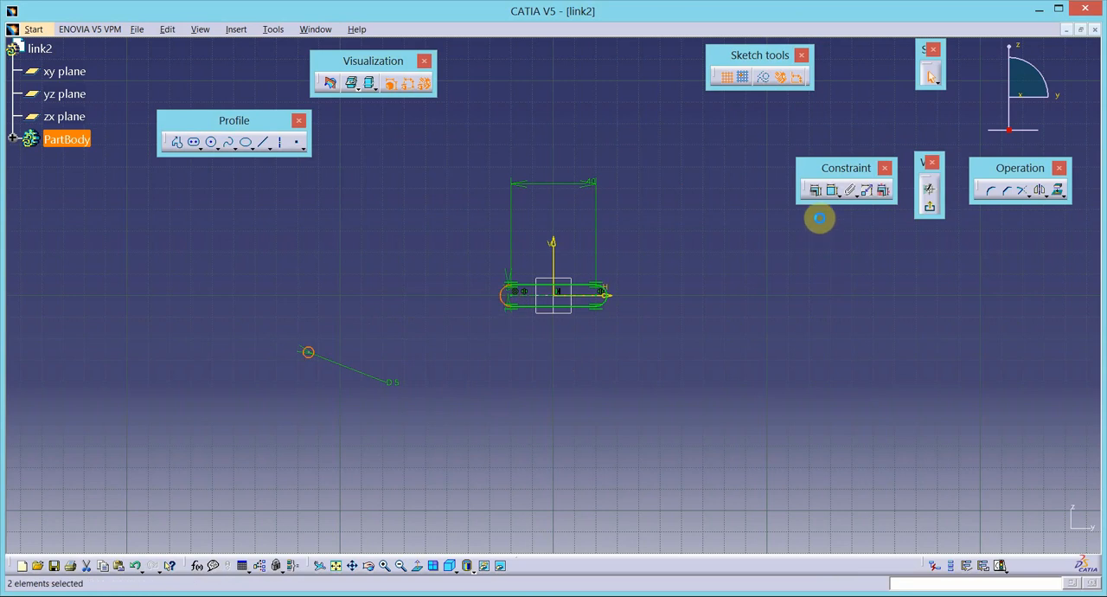
pyautogui.click(816, 189)
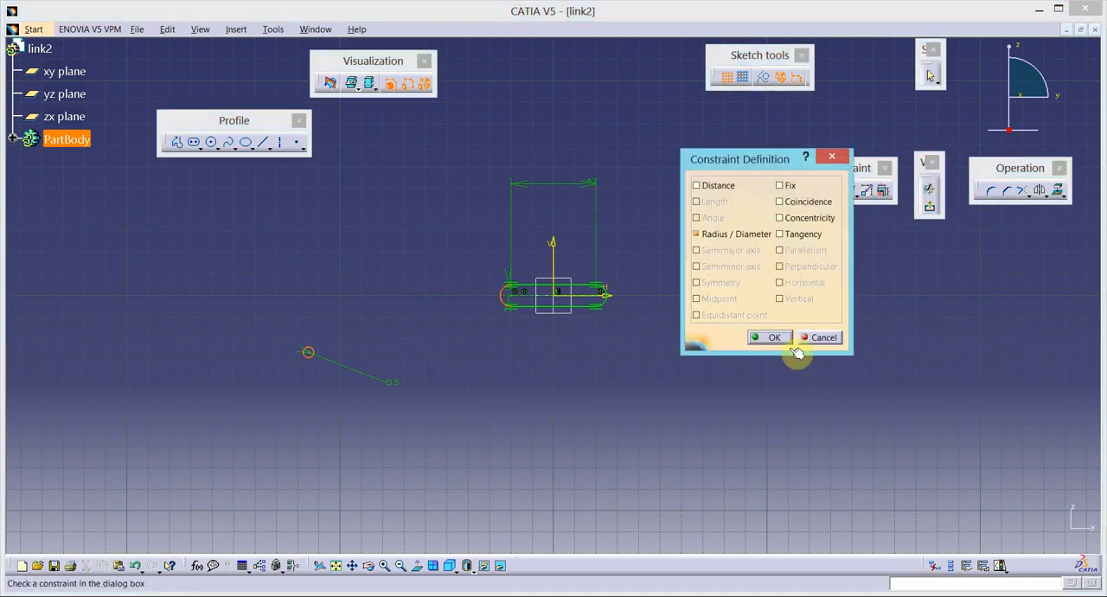
pyautogui.click(809, 201)
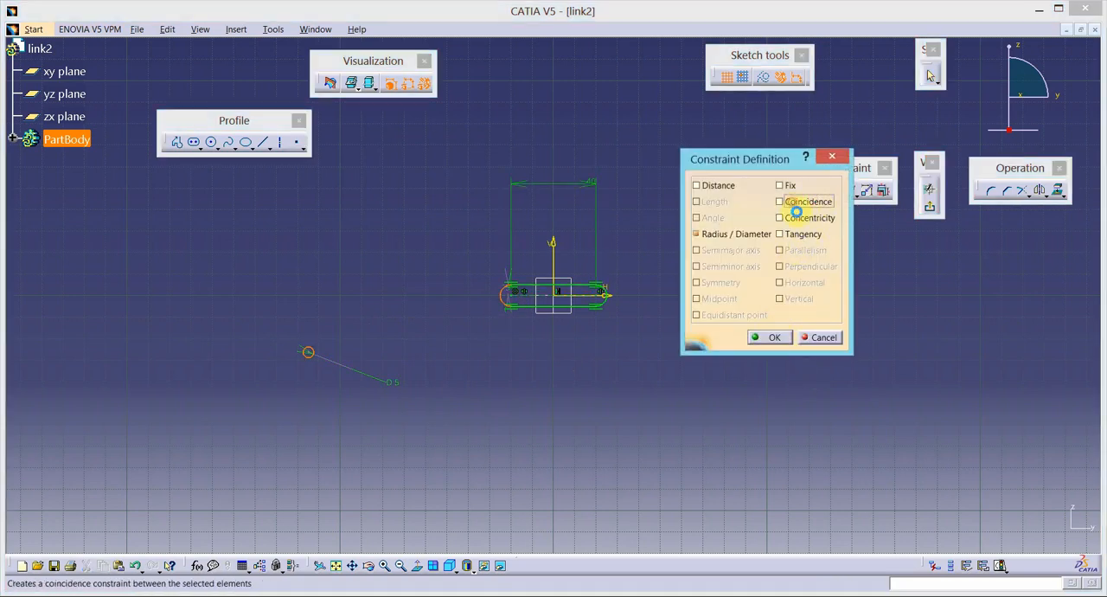
pyautogui.click(770, 337)
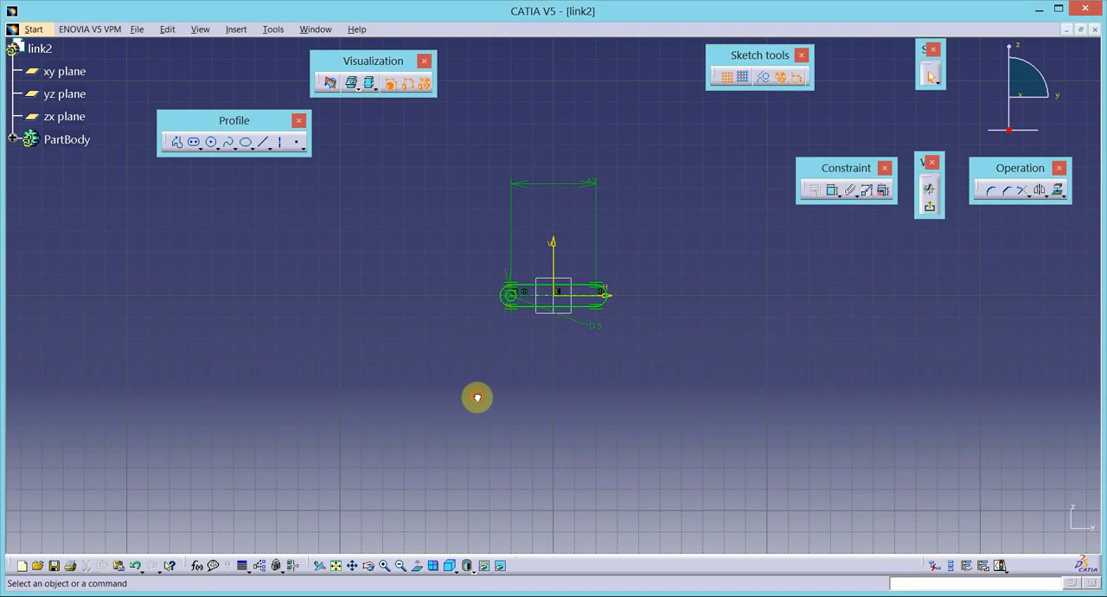
# - Mirror the 5 mm pin-hole circle about the vertical axis to the slot's other end
pyautogui.click(516, 300)
pyautogui.click(1039, 191)
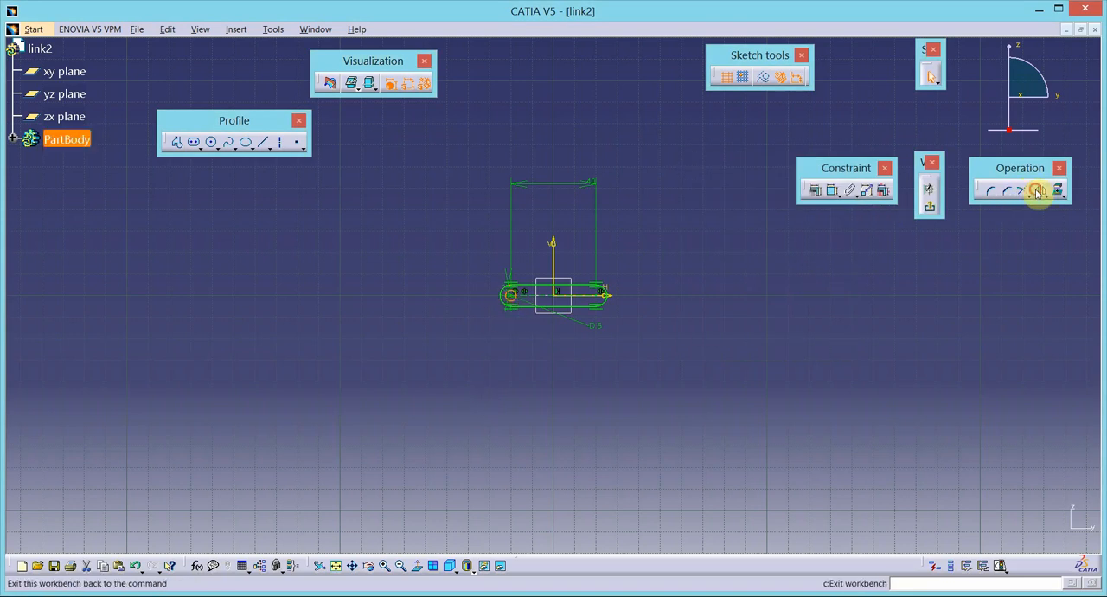
pyautogui.click(553, 256)
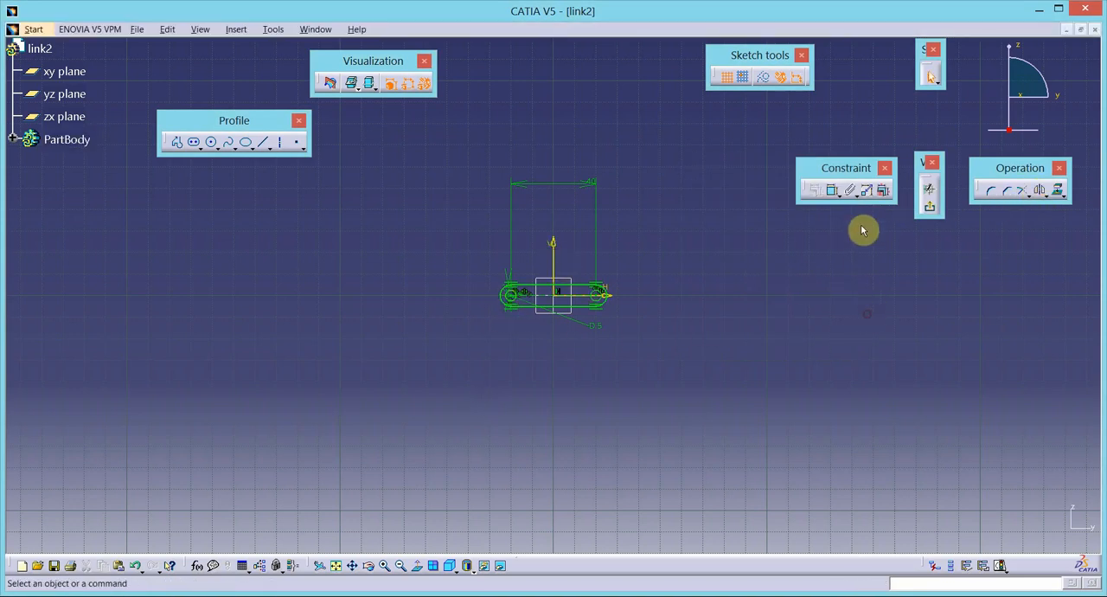
# - Exit the sketch and extrude the link profile into a thin pad with mirrored extent
pyautogui.click(929, 205)
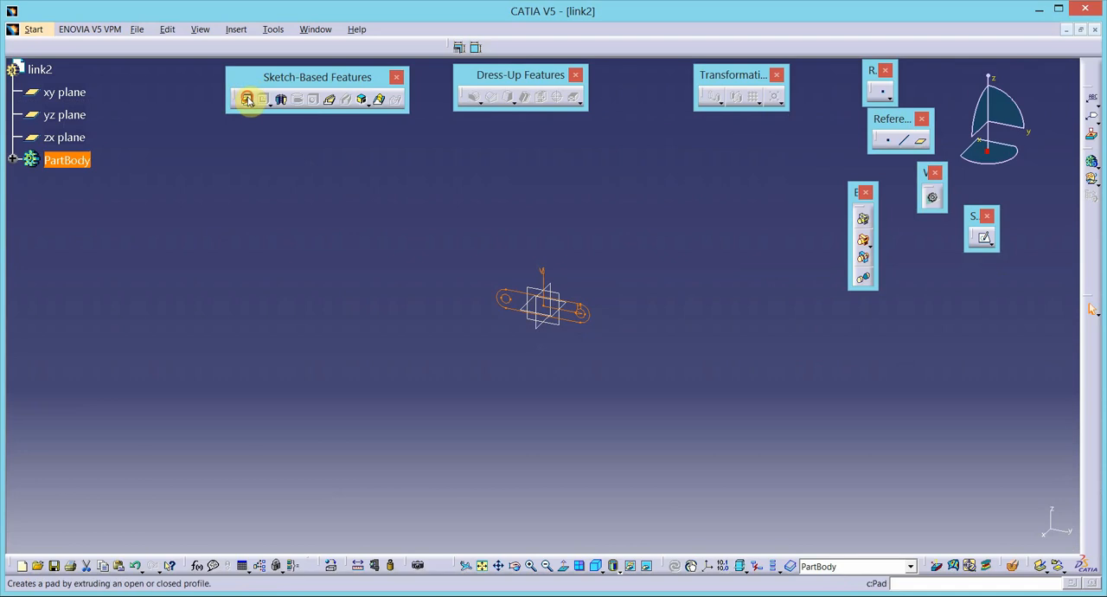
pyautogui.click(245, 97)
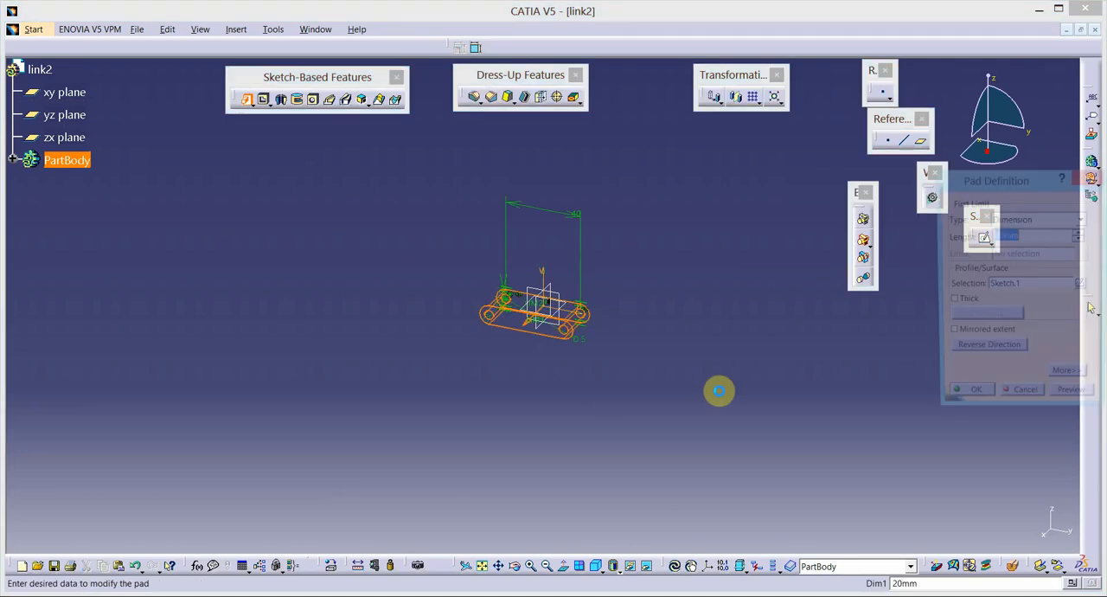
pyautogui.click(951, 335)
pyautogui.moveTo(1028, 239); pyautogui.dragTo(960, 237)
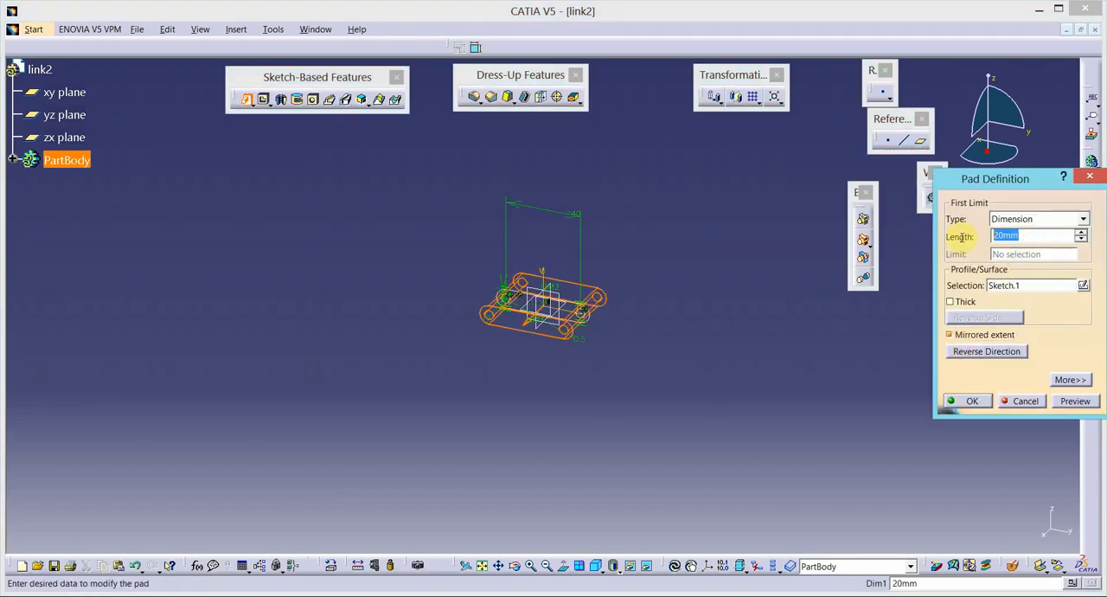
pyautogui.press('Return')
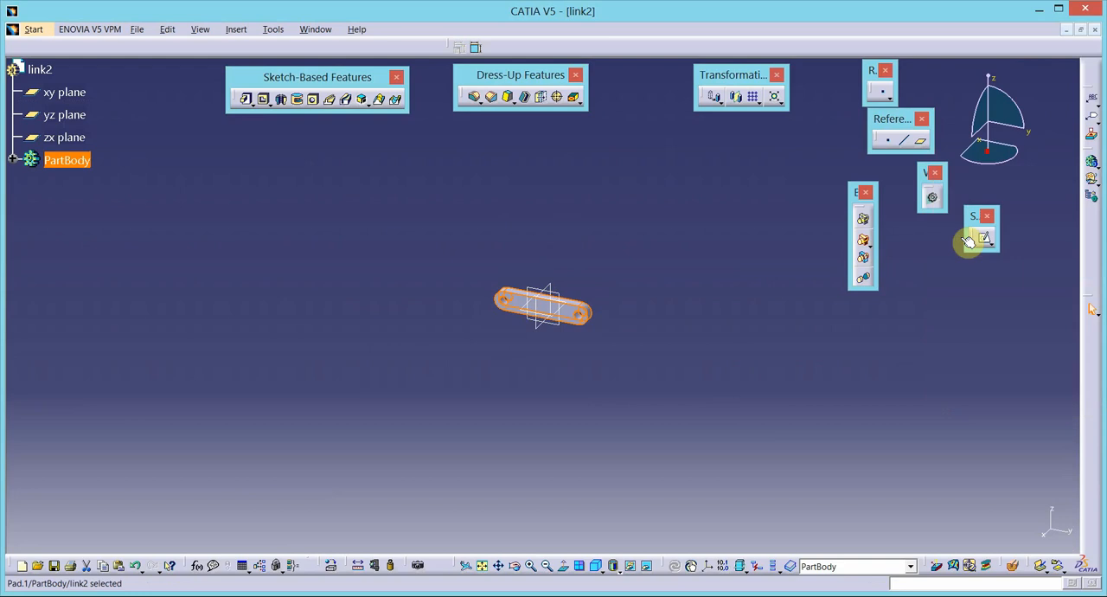
# - Change the PartBody's fill color to bright green in its graphic properties
pyautogui.rightClick(90, 169)
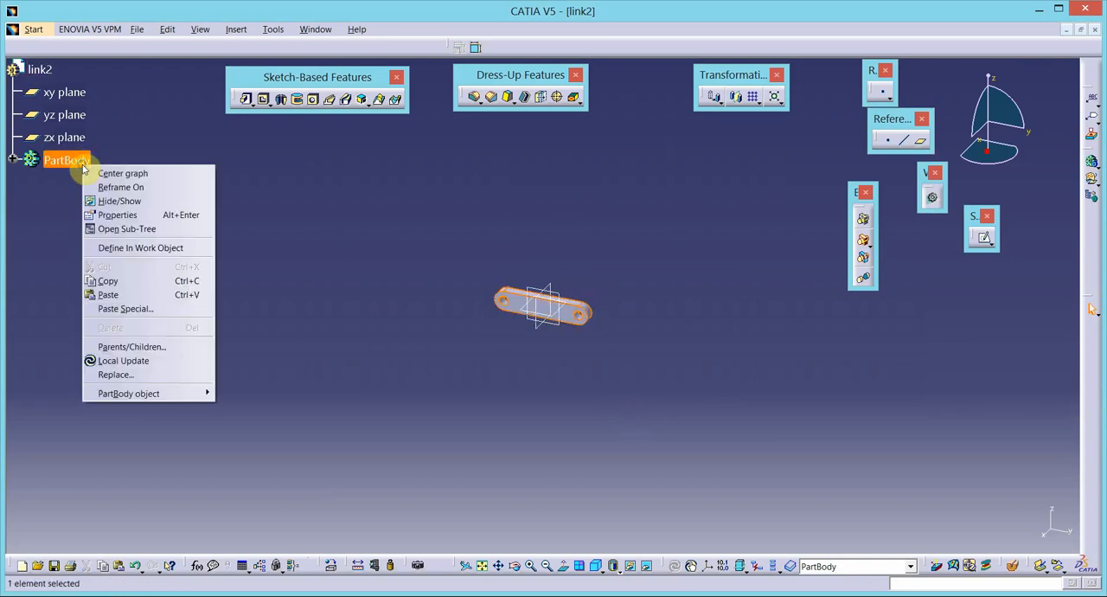
pyautogui.click(117, 214)
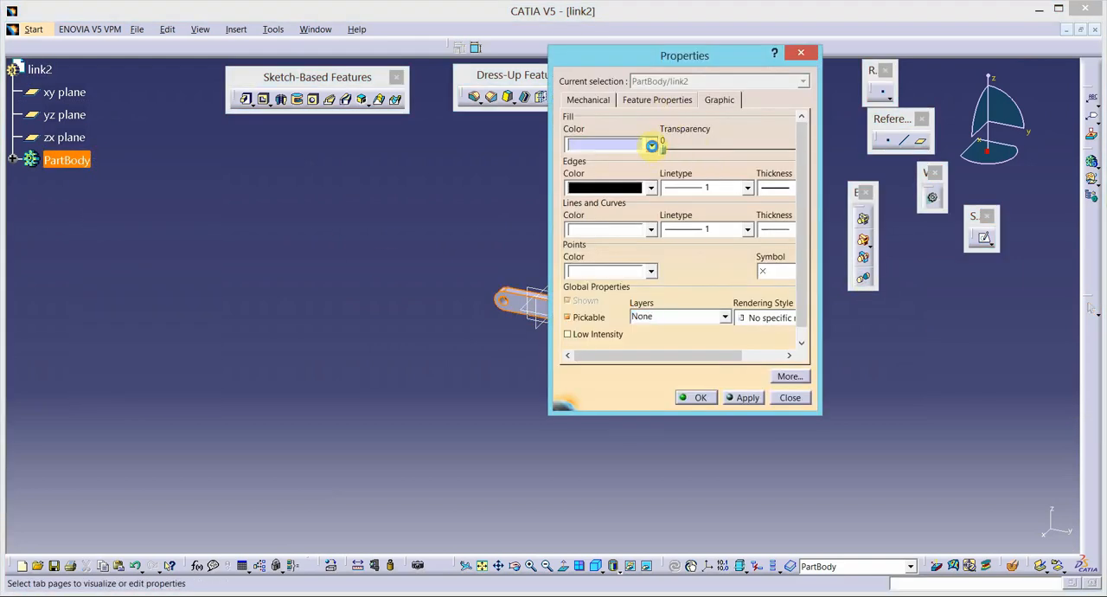
pyautogui.click(652, 146)
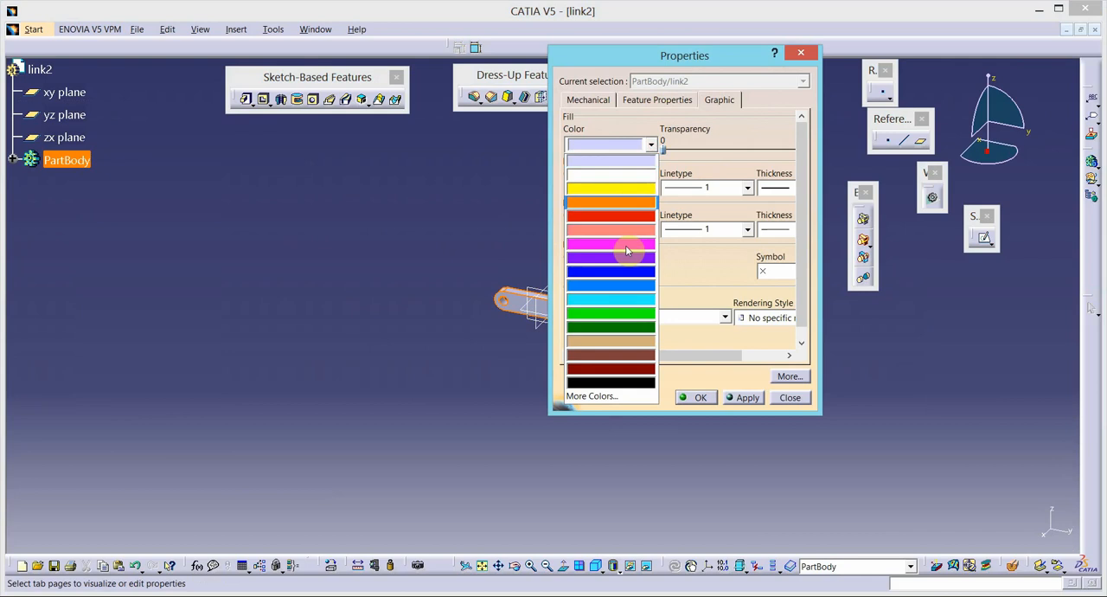
pyautogui.click(612, 318)
pyautogui.click(743, 400)
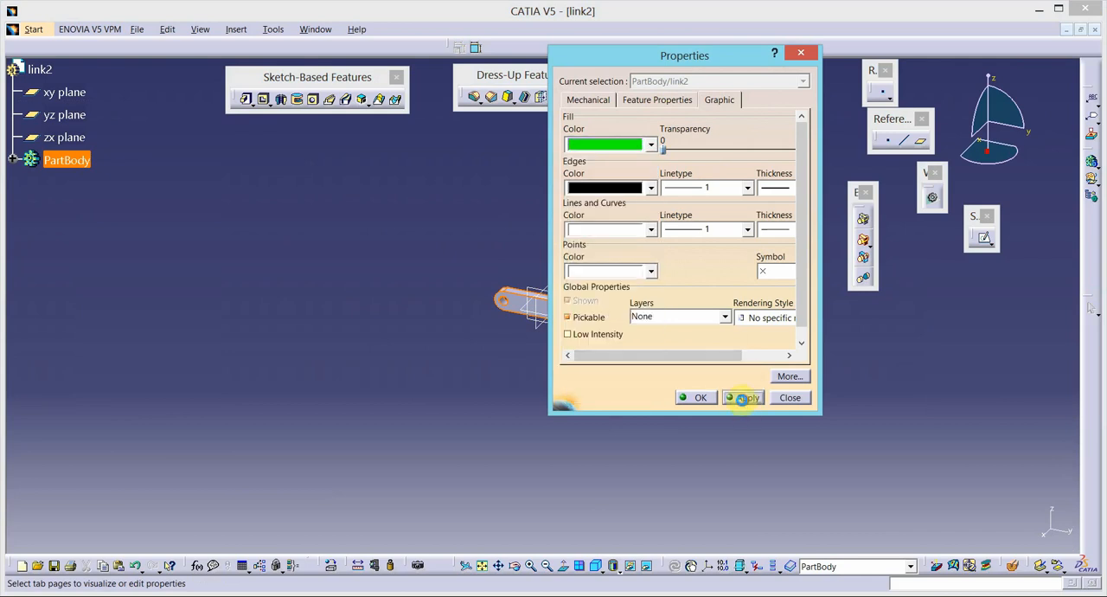
pyautogui.click(697, 398)
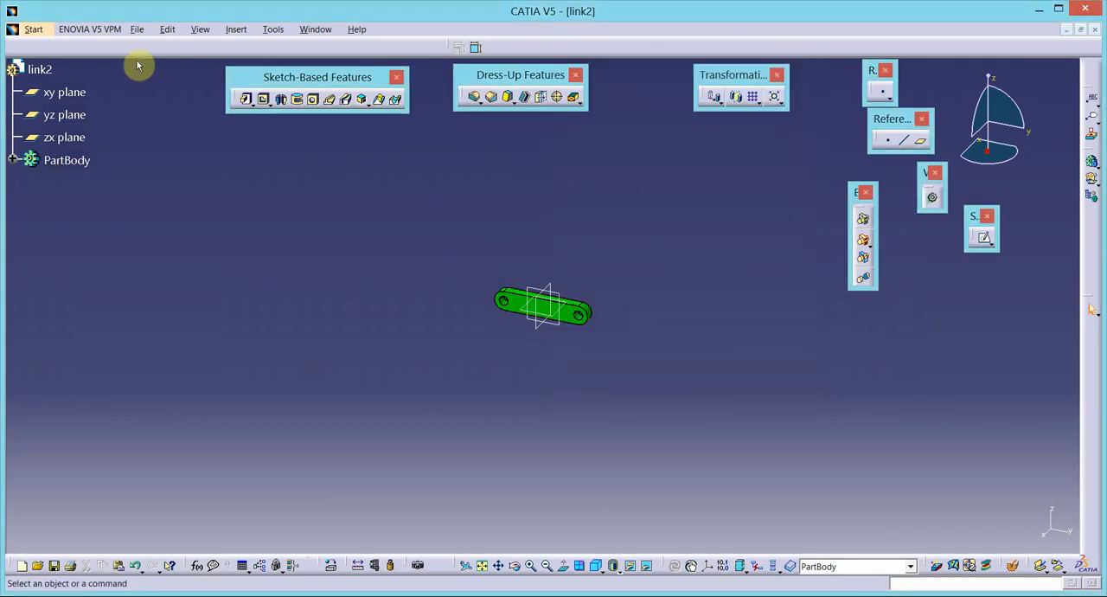
# - Save the part as link2.CATPart and close it
pyautogui.click(137, 29)
pyautogui.click(152, 102)
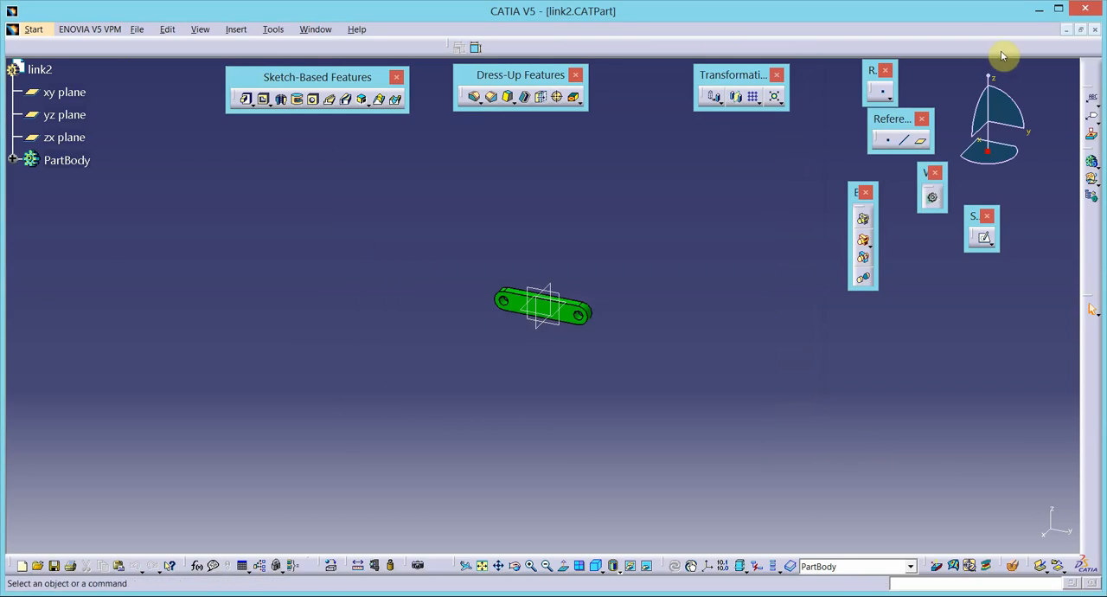
pyautogui.click(1092, 32)
# - Create a new part named link3 and check the link lengths in the Word linkage diagram
pyautogui.click(19, 29)
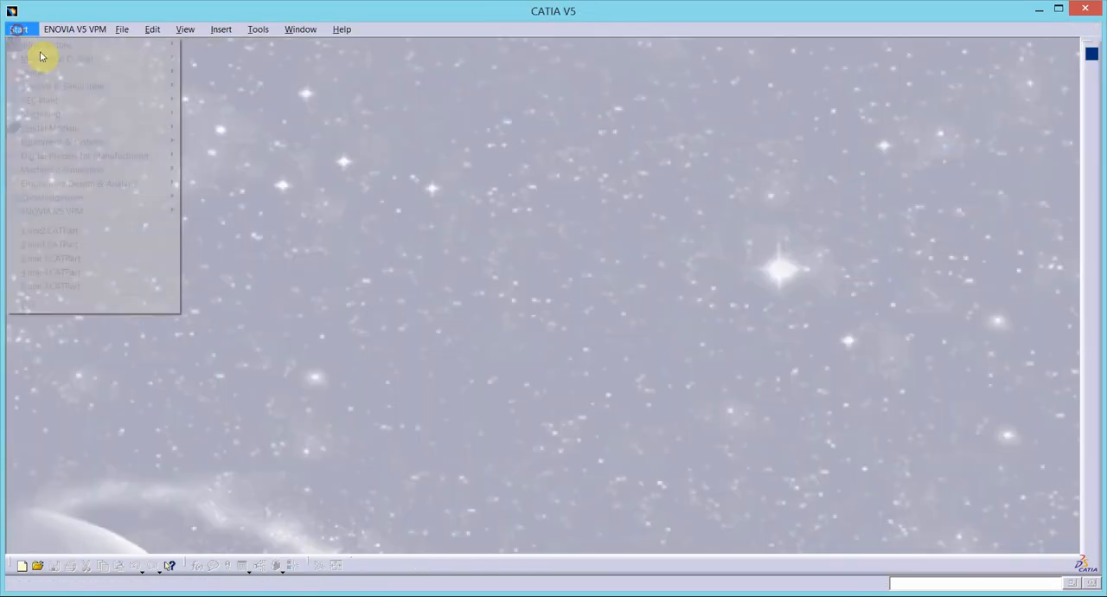
pyautogui.moveTo(57, 58)
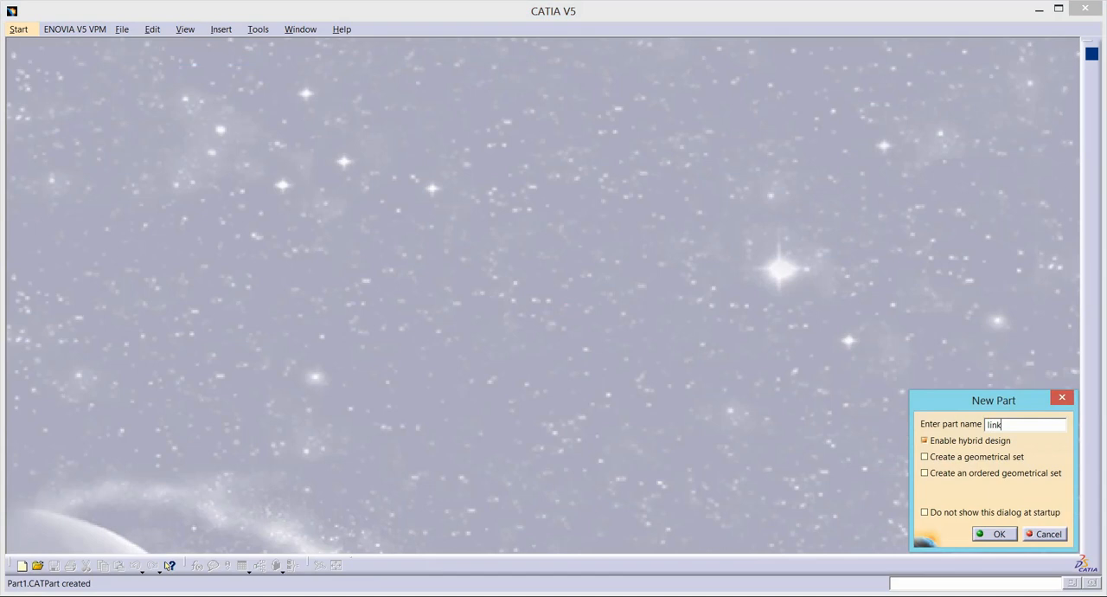
pyautogui.click(994, 533)
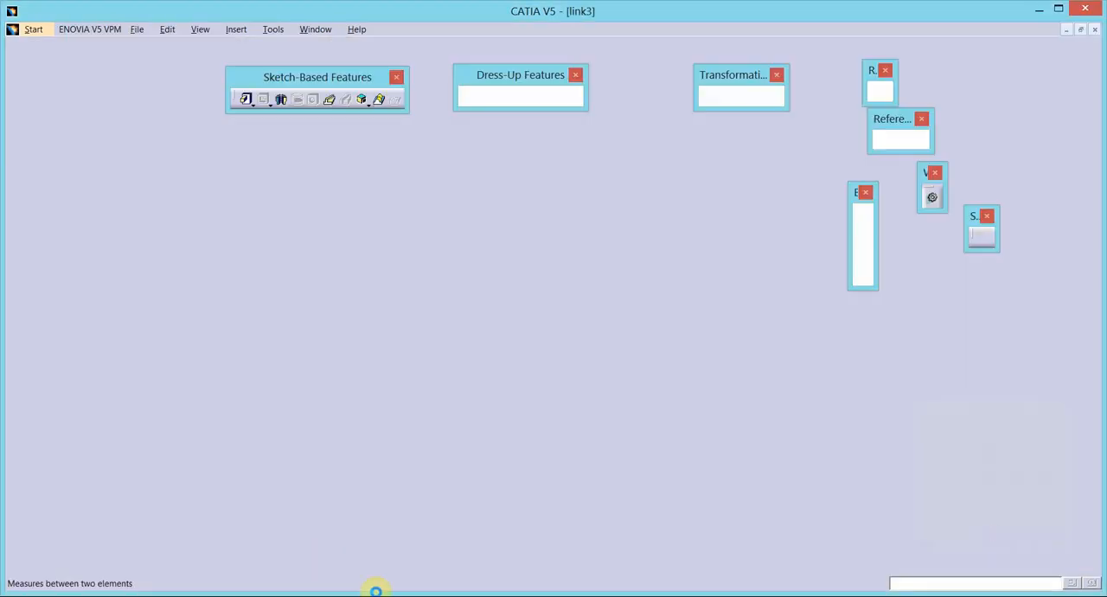
pyautogui.hotkey('alt', 'Tab')
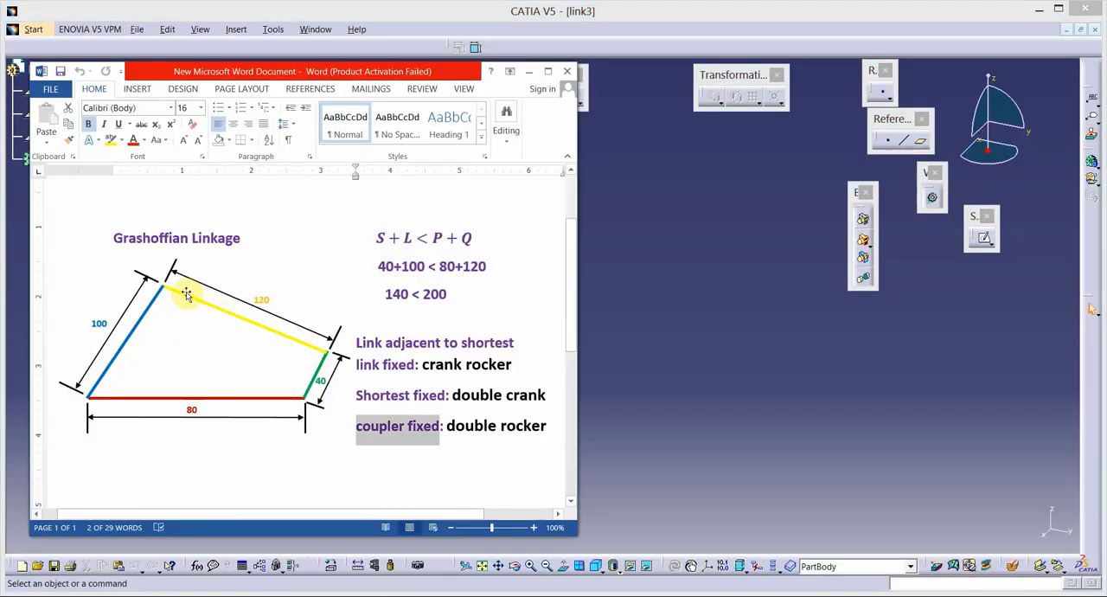
pyautogui.hotkey('alt', 'Tab')
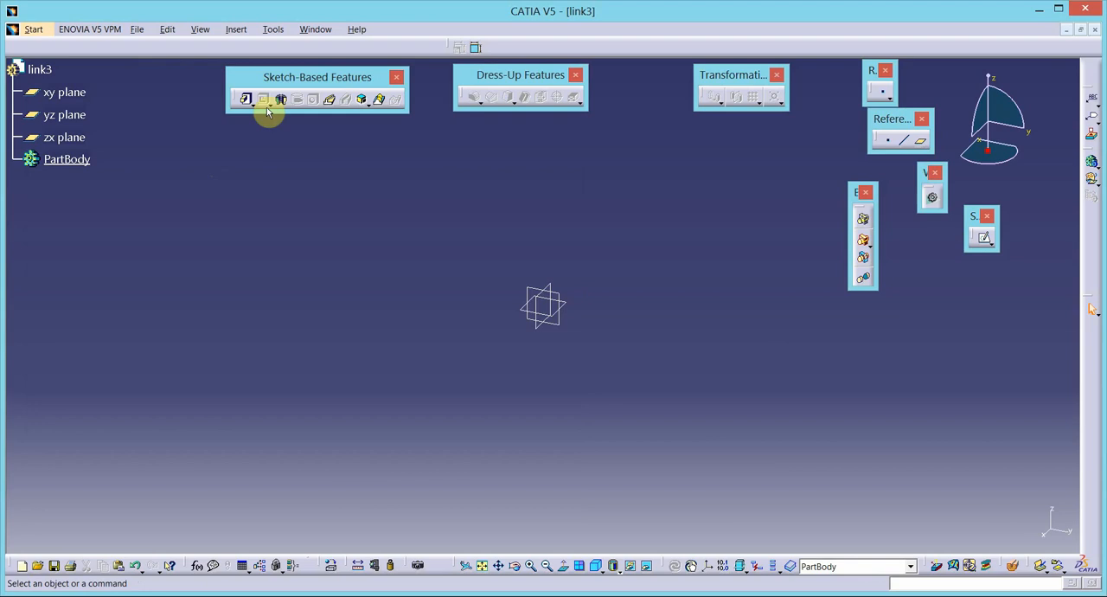
# - Sketch a horizontal elongated hole on the yz plane across the origin, with a radius of about 20 mm
pyautogui.click(980, 243)
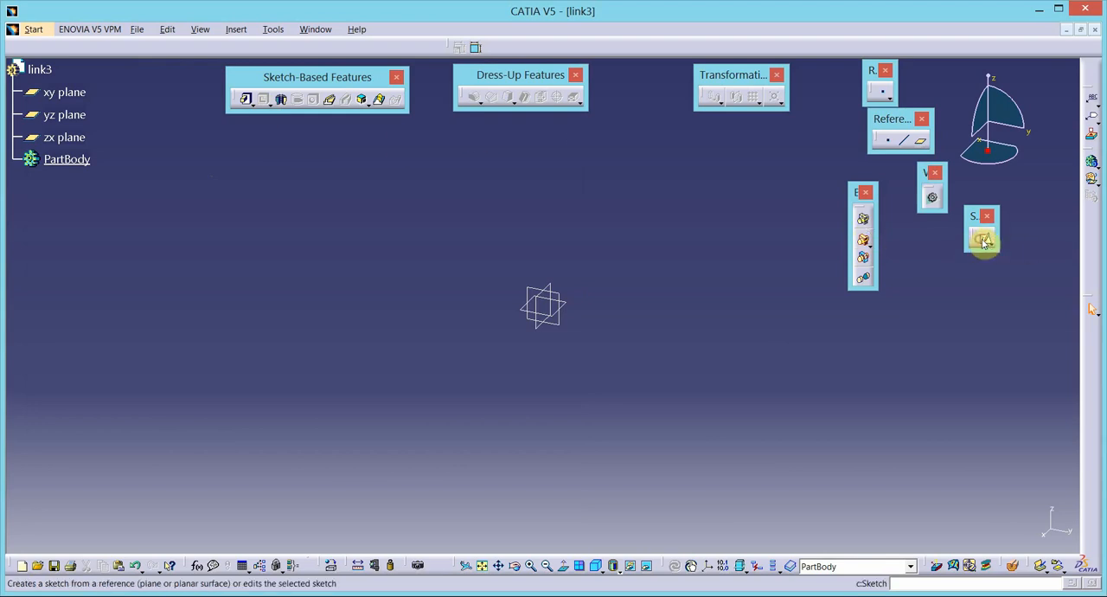
pyautogui.click(546, 330)
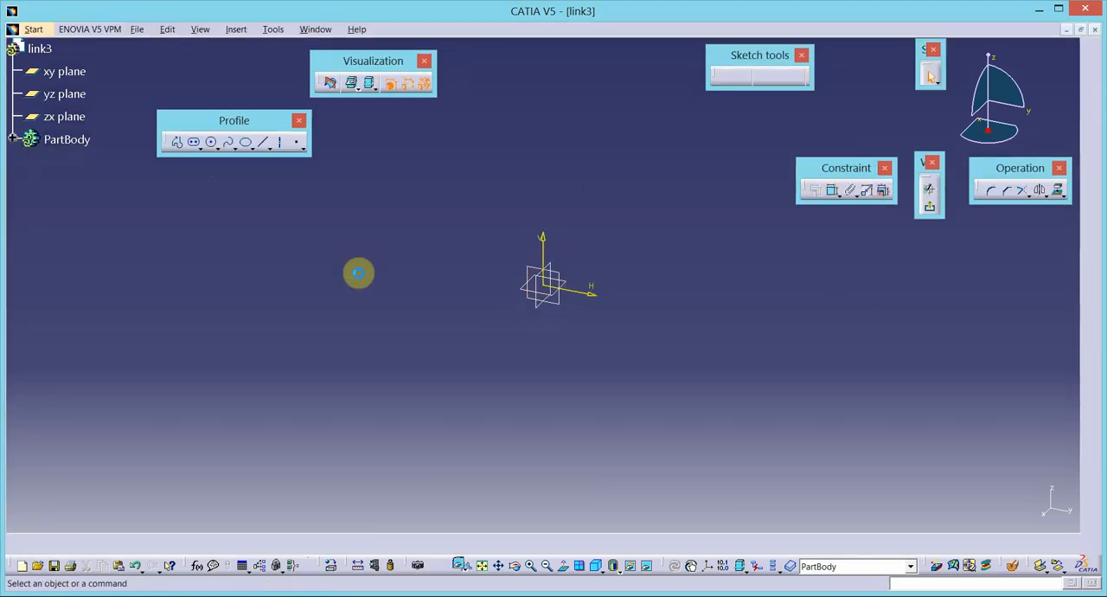
pyautogui.click(194, 143)
pyautogui.click(439, 296)
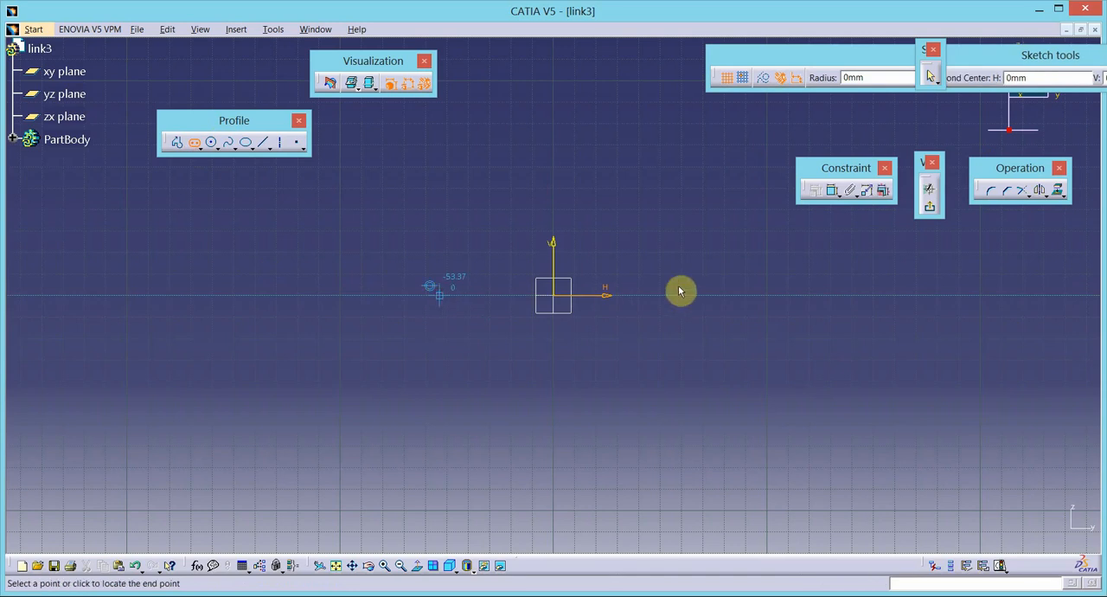
pyautogui.click(693, 299)
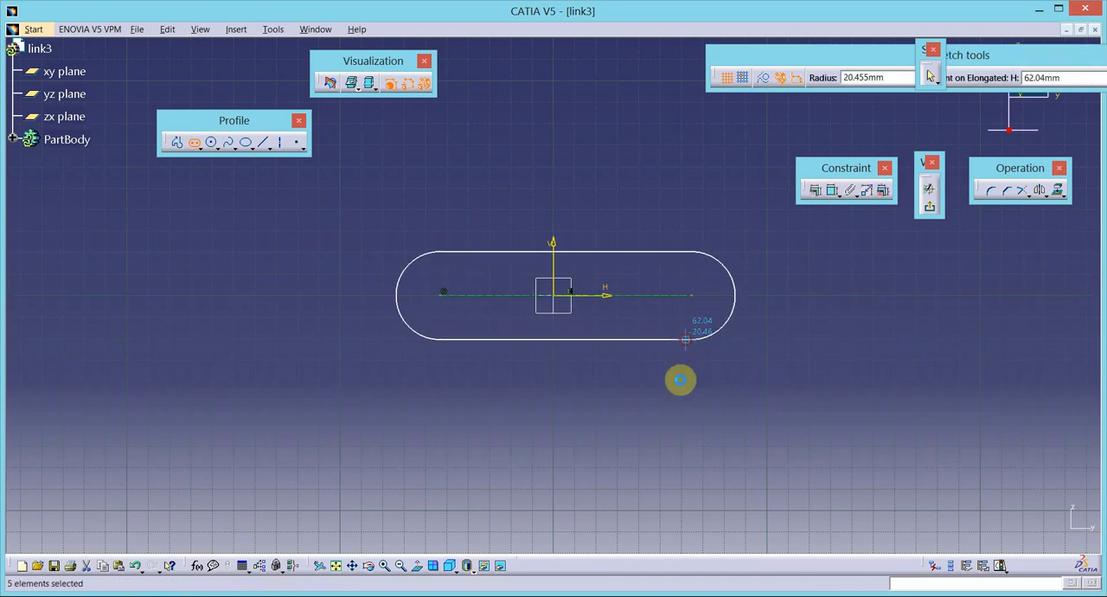
pyautogui.click(684, 376)
# - Constrain the two end center points of link3's slot to be symmetric about the vertical axis
pyautogui.click(704, 300)
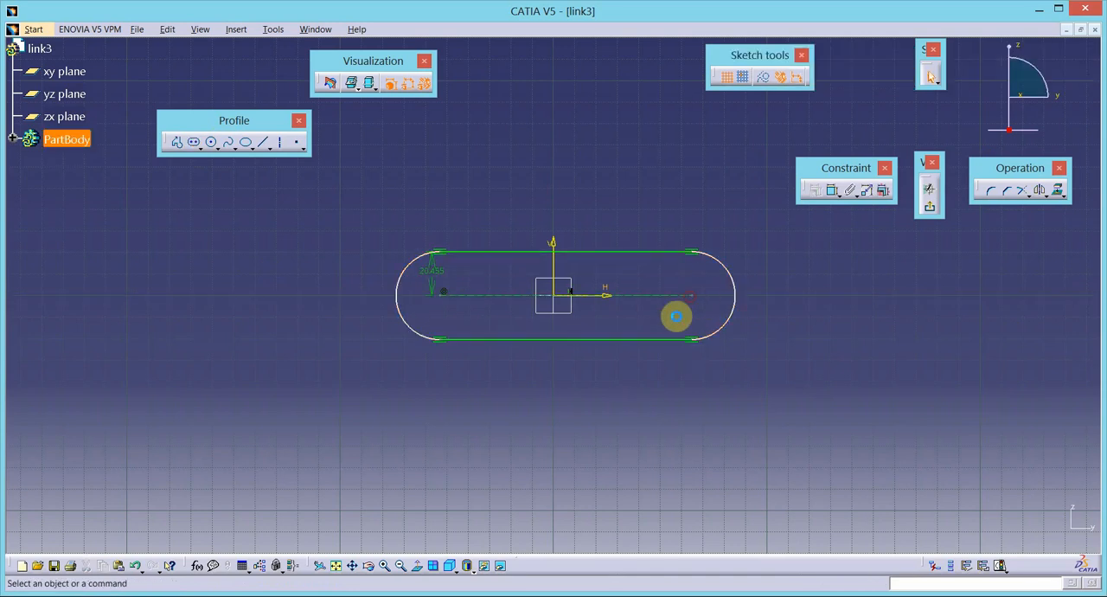
pyautogui.keyDown('ctrl'); pyautogui.click(445, 298); pyautogui.keyUp('ctrl')
pyautogui.keyDown('ctrl'); pyautogui.click(558, 261); pyautogui.keyUp('ctrl')
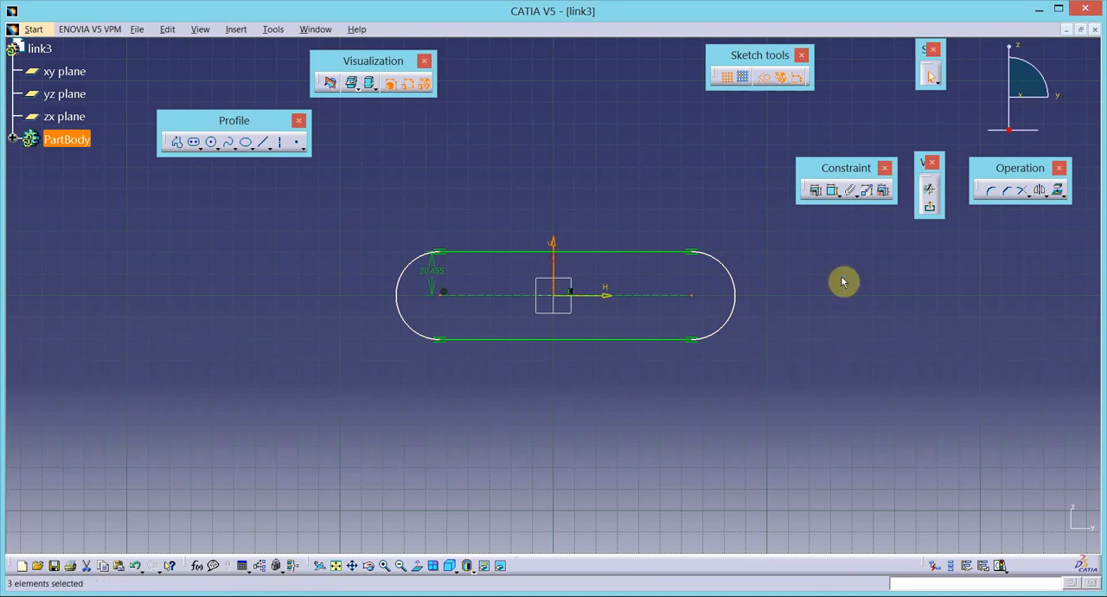
pyautogui.click(815, 190)
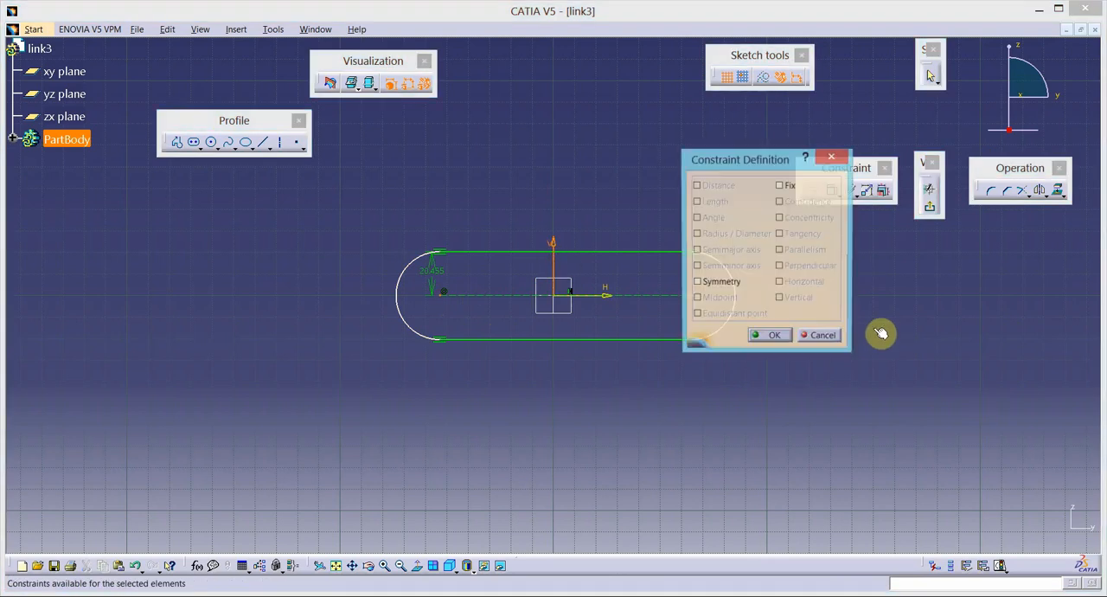
pyautogui.click(737, 285)
pyautogui.click(783, 339)
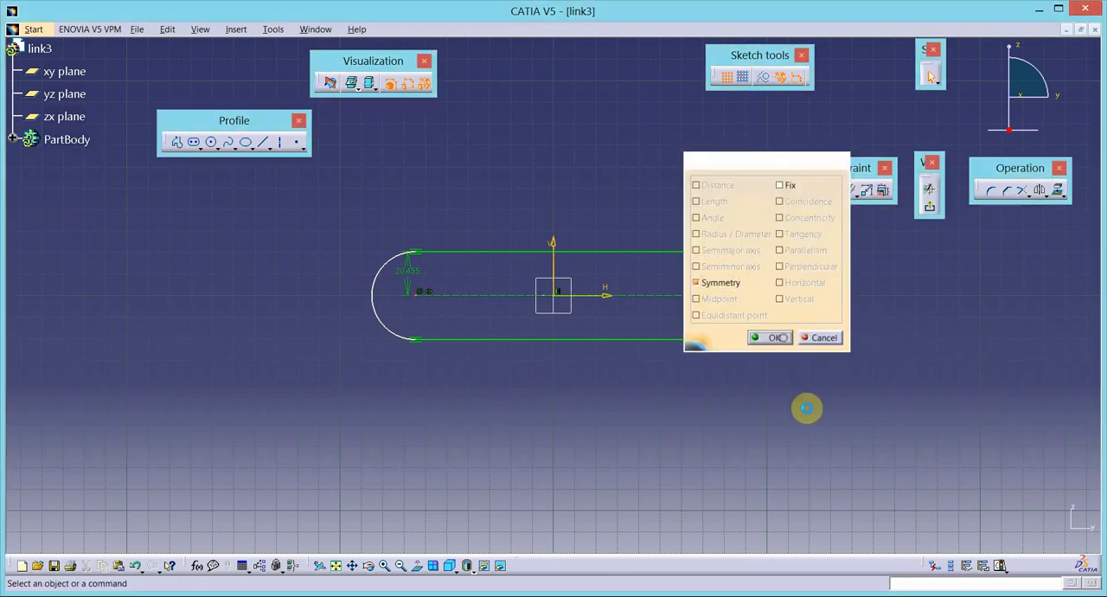
# - Set the end radius of link3's slot profile to 5 mm
pyautogui.doubleClick(406, 277)
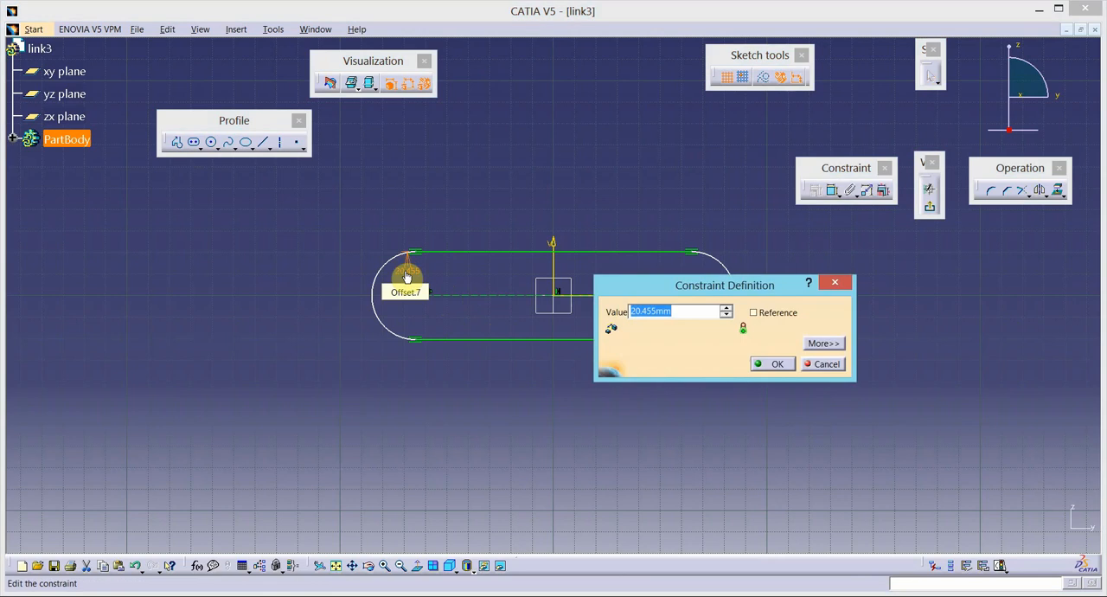
pyautogui.write('5')
pyautogui.press('Return')
pyautogui.click(772, 363)
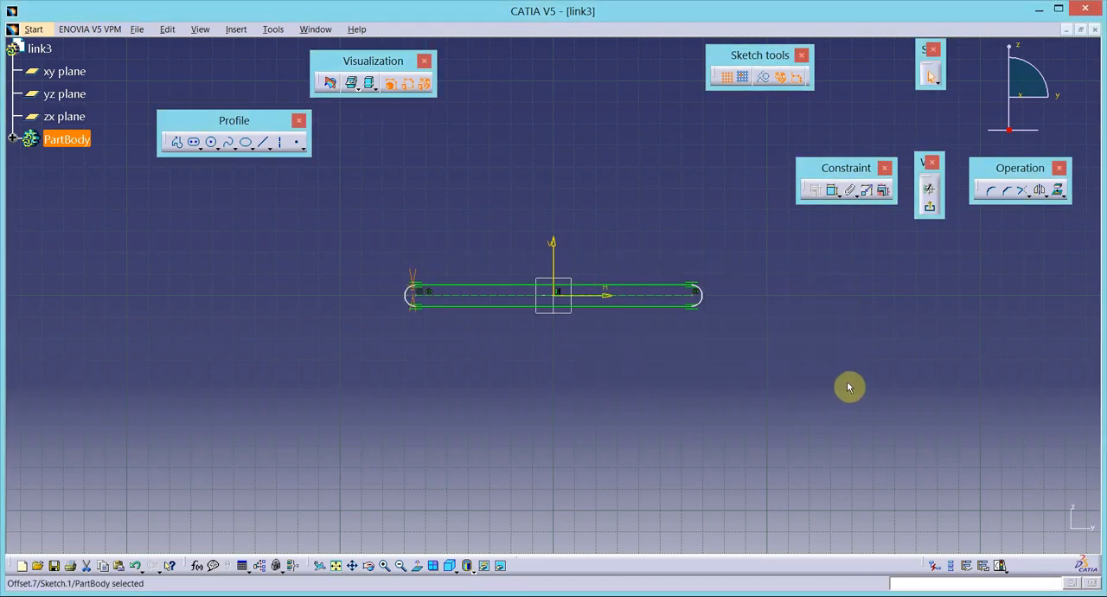
# - Dimension the distance between the slot's end centers and set it to 120 mm, checking the lengths in the Word linkage diagram
pyautogui.click(833, 191)
pyautogui.click(655, 295)
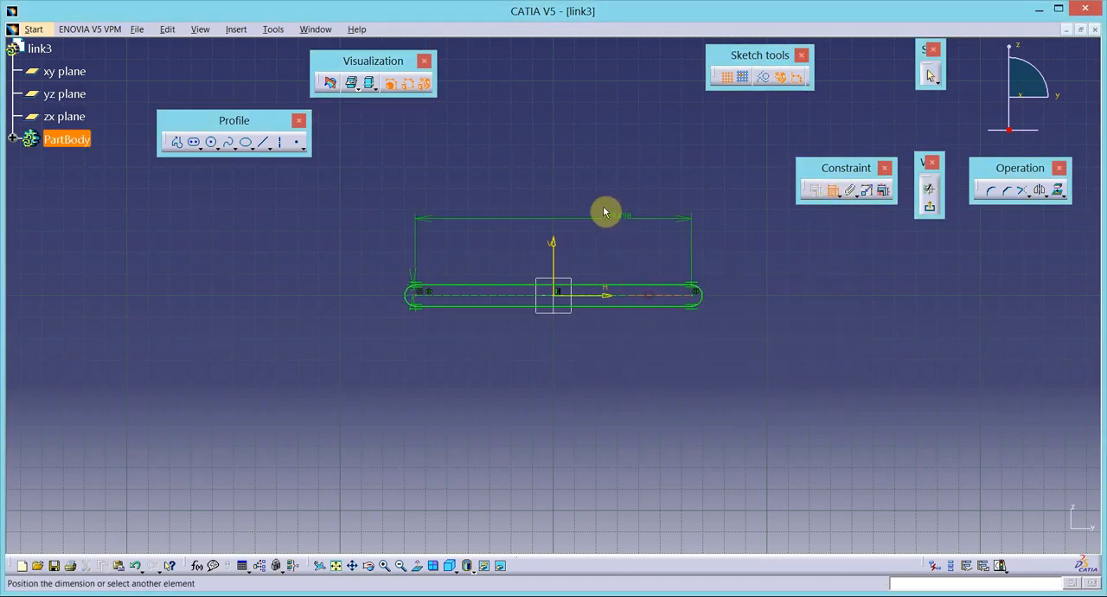
pyautogui.click(568, 193)
pyautogui.click(304, 595)
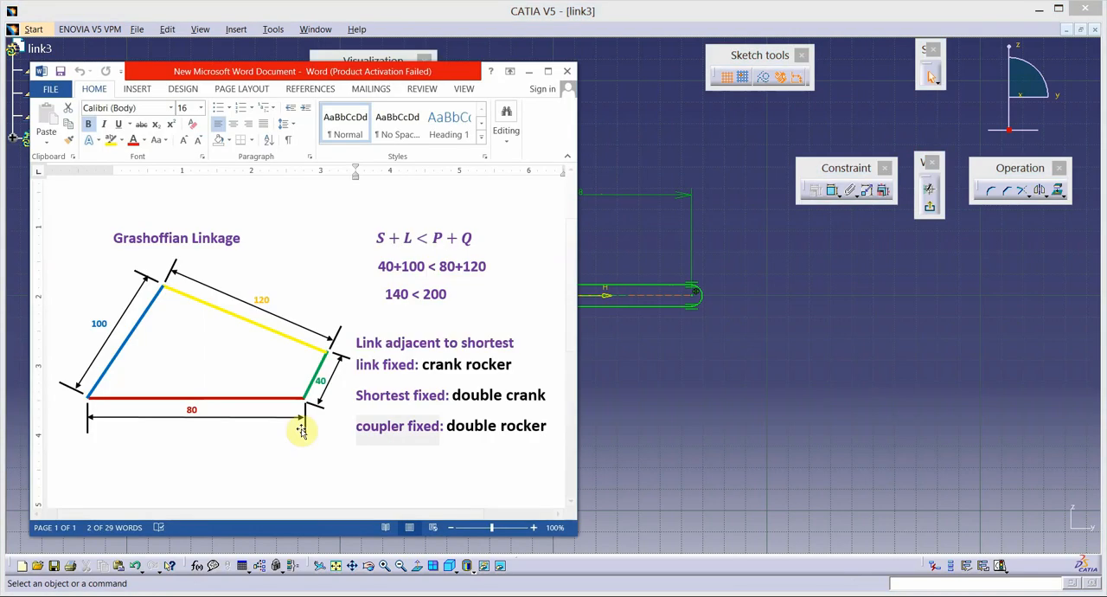
pyautogui.click(762, 377)
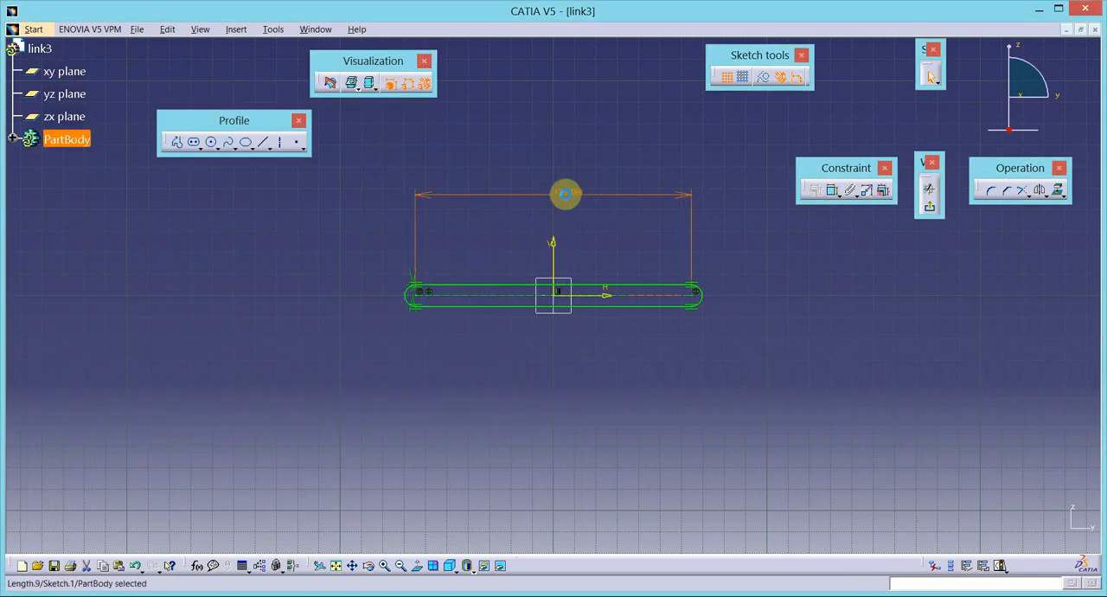
pyautogui.doubleClick(563, 191)
pyautogui.write('120')
pyautogui.press('Return')
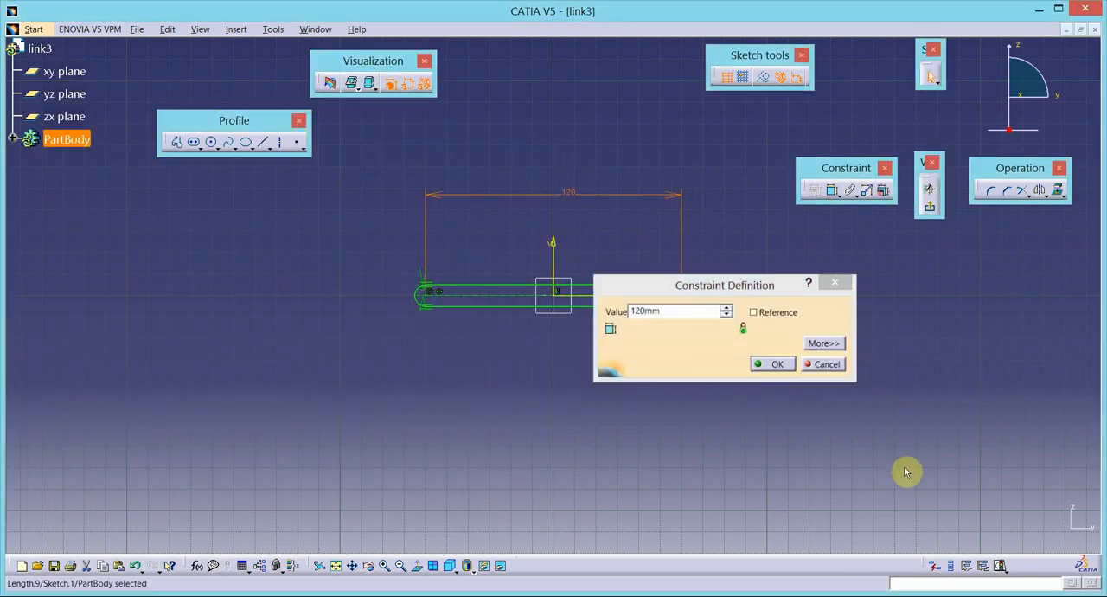
pyautogui.click(918, 378)
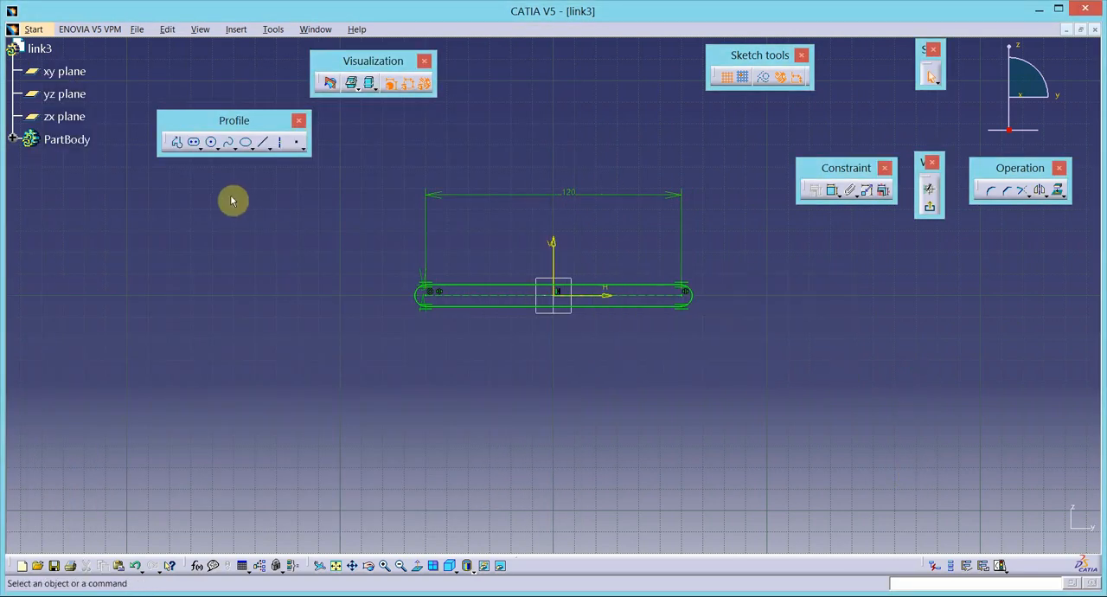
# - Sketch a circle in the empty area below the slot and dimension its diameter as 5 mm
pyautogui.click(219, 149)
pyautogui.click(291, 393)
pyautogui.click(303, 413)
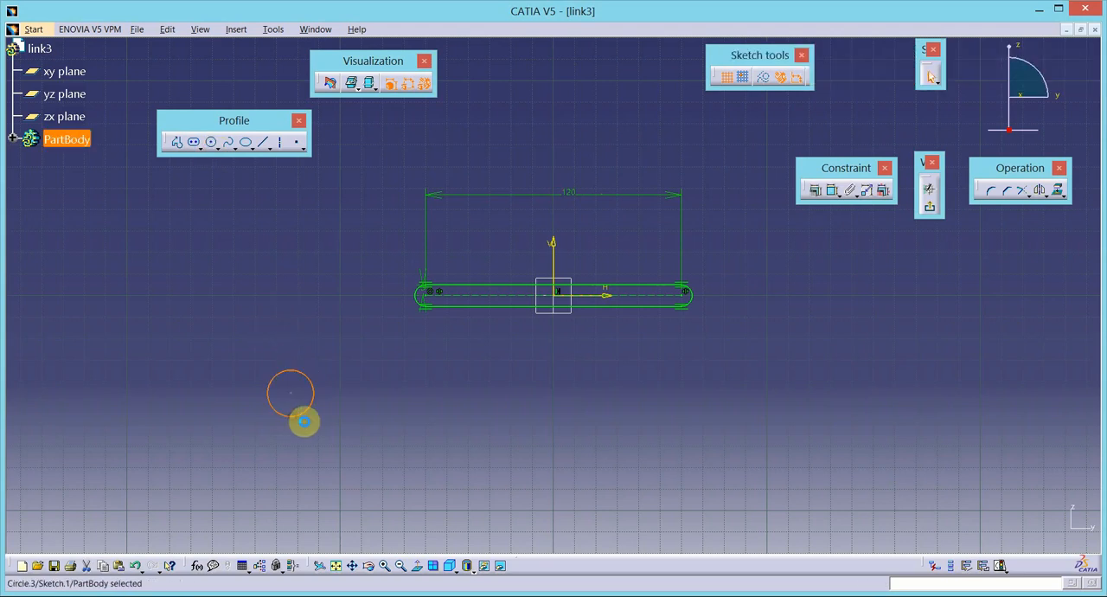
pyautogui.click(834, 191)
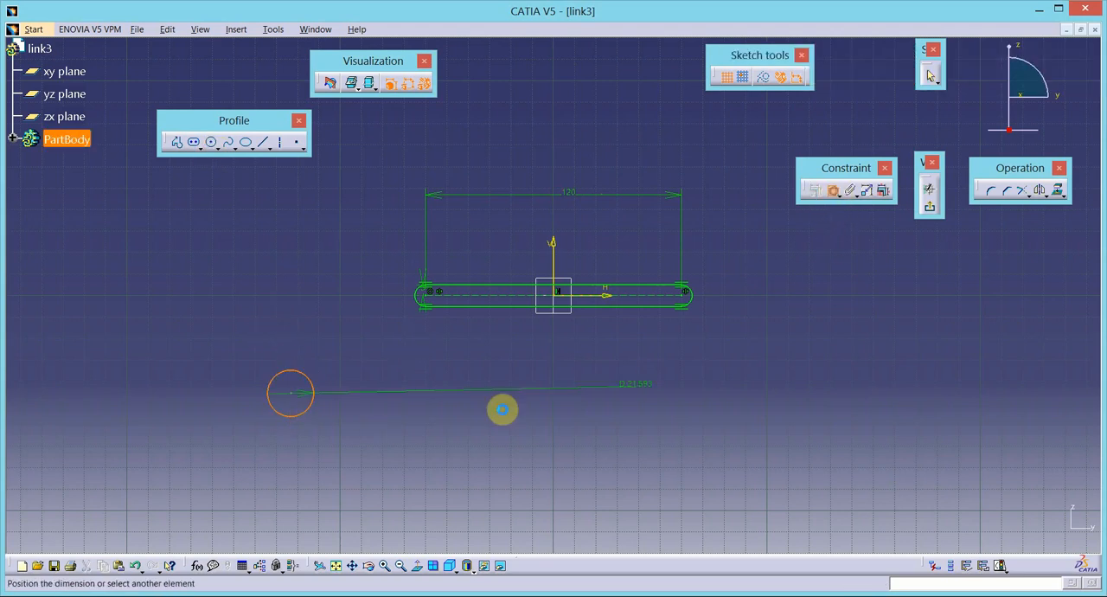
pyautogui.click(367, 432)
pyautogui.doubleClick(369, 435)
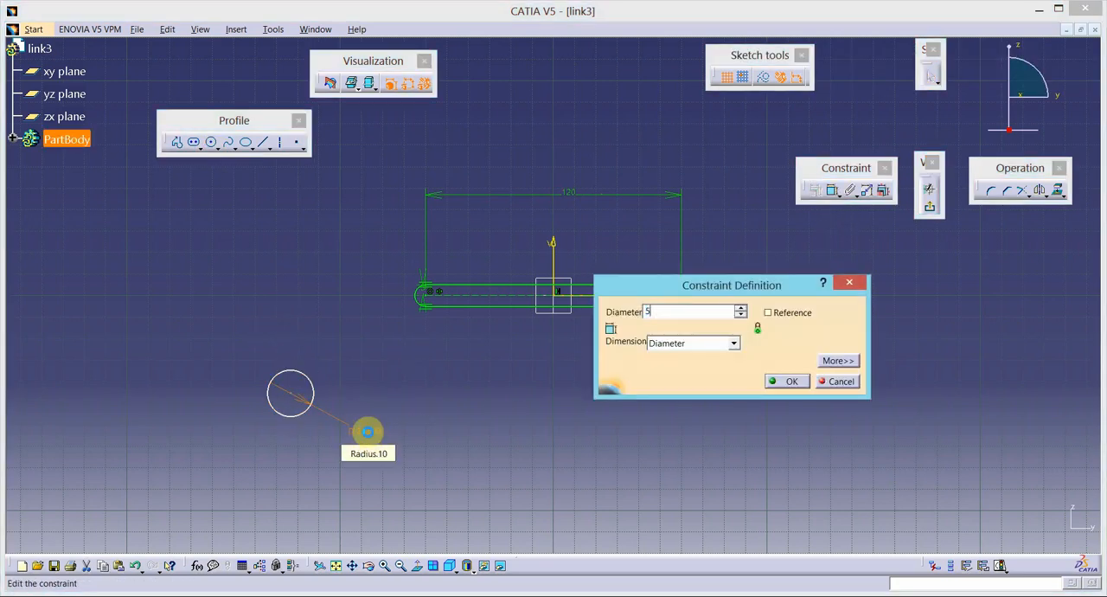
pyautogui.write('5')
pyautogui.press('Return')
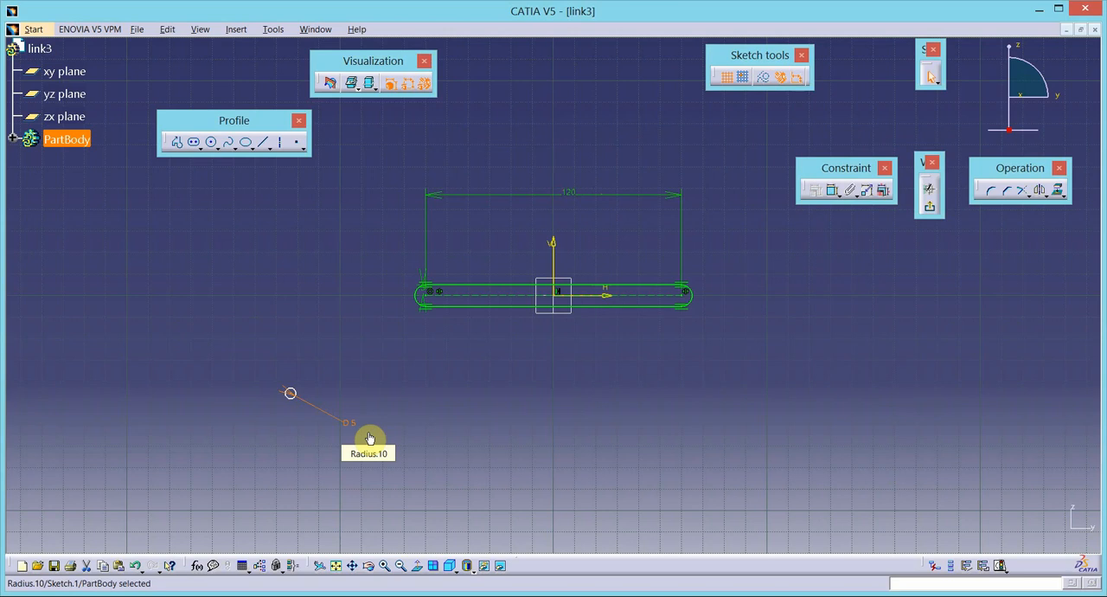
# - Constrain the 5 mm circle to be concentric with the slot's left end arc
pyautogui.click(293, 397)
pyautogui.keyDown('ctrl'); pyautogui.click(422, 307); pyautogui.keyUp('ctrl')
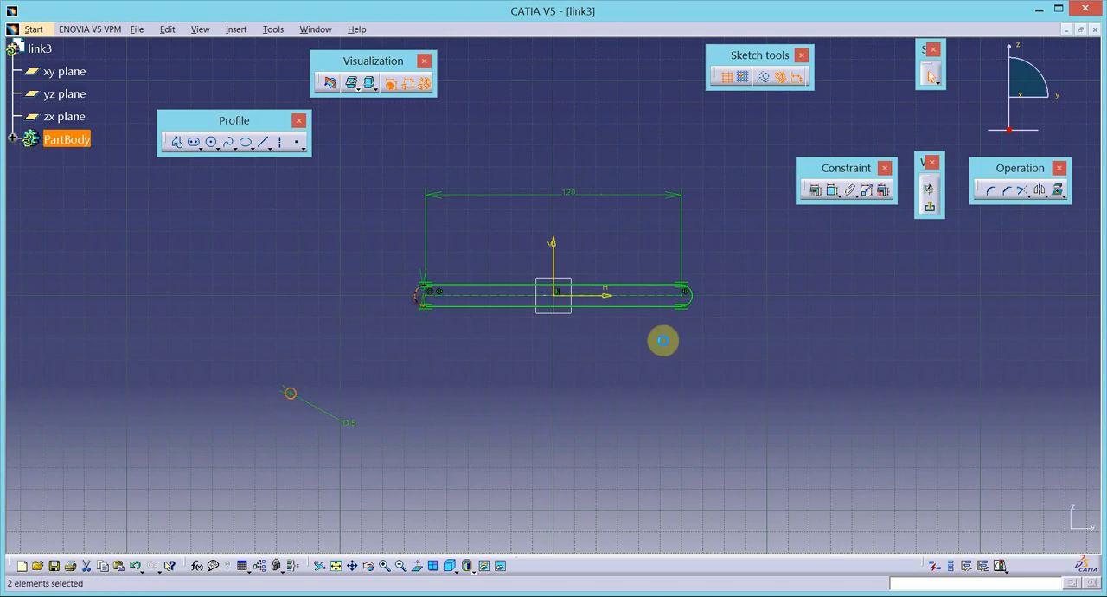
pyautogui.click(815, 189)
pyautogui.click(822, 217)
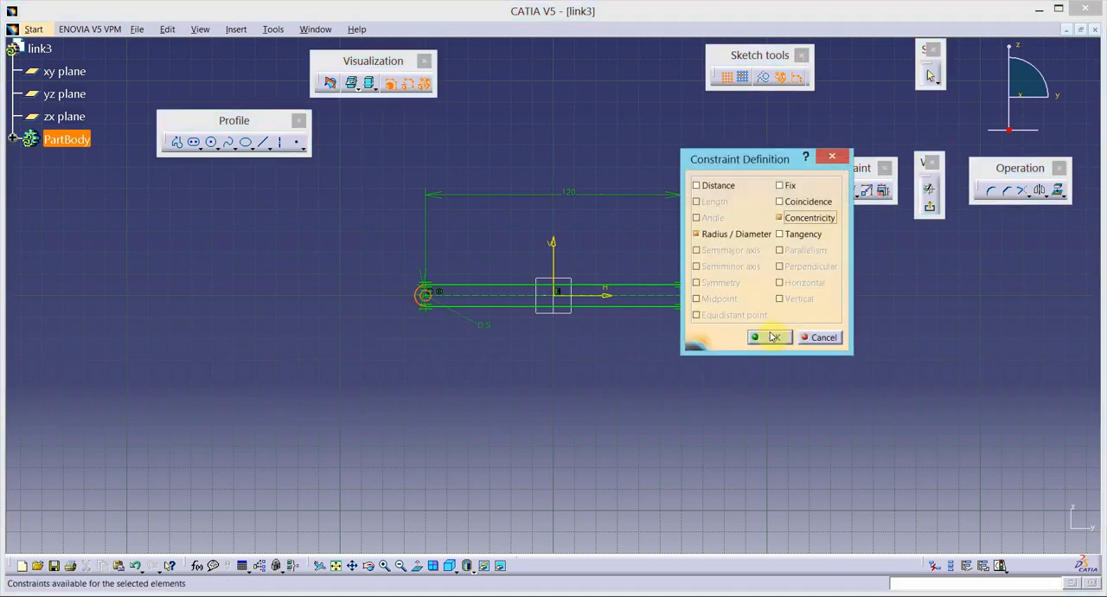
pyautogui.click(768, 335)
# - Mirror the 5 mm circle about the vertical axis to form the hole at the other end
pyautogui.click(423, 317)
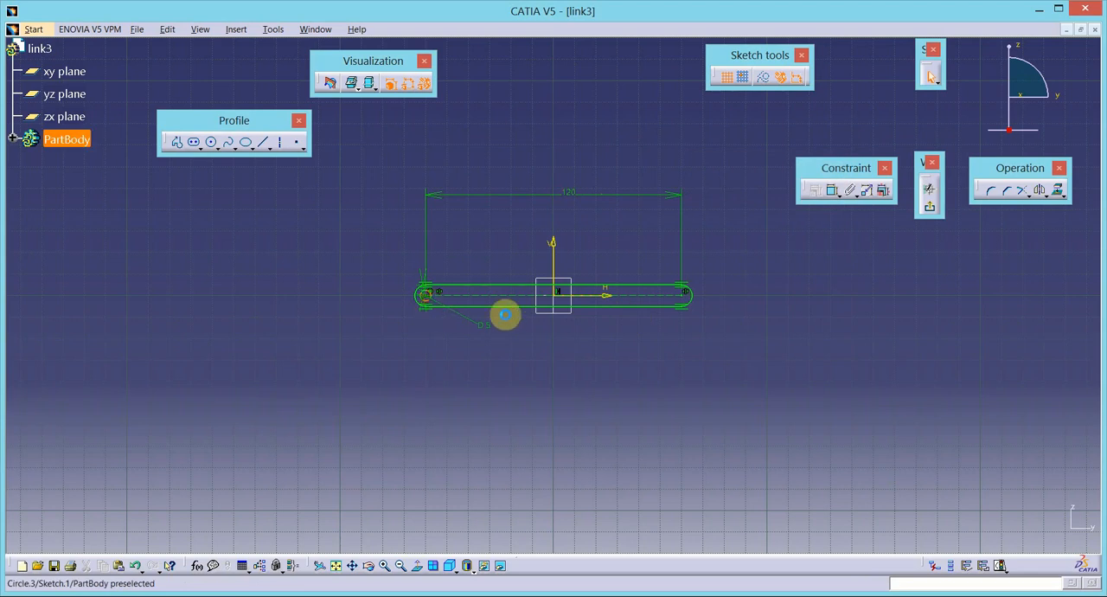
pyautogui.click(1038, 190)
pyautogui.click(554, 256)
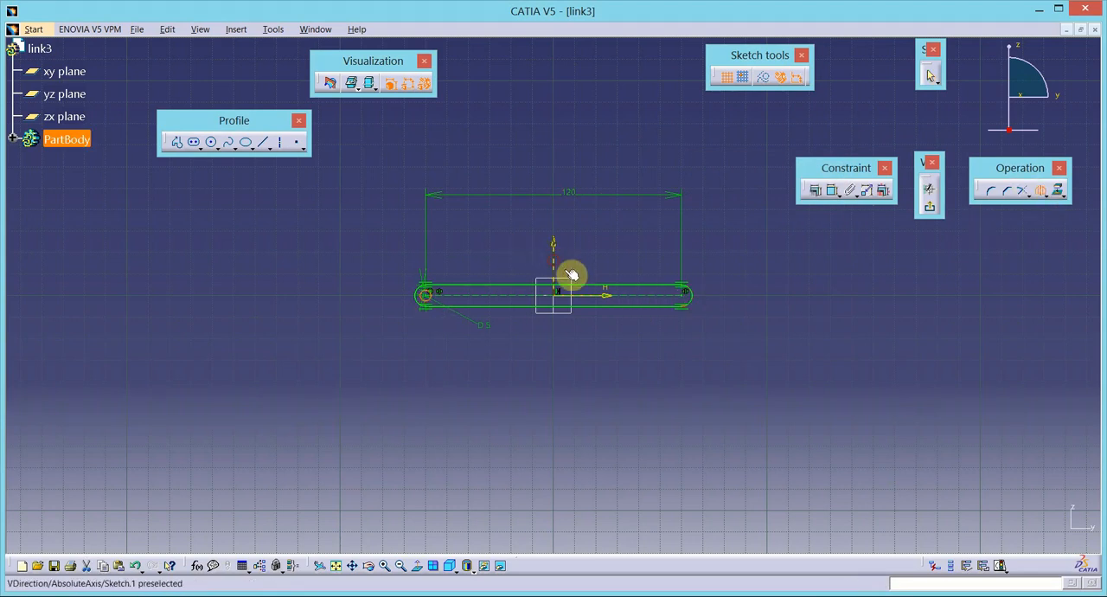
# - Exit the sketch and pad the link profile with a length of 2.5 mm and mirrored extent
pyautogui.click(928, 212)
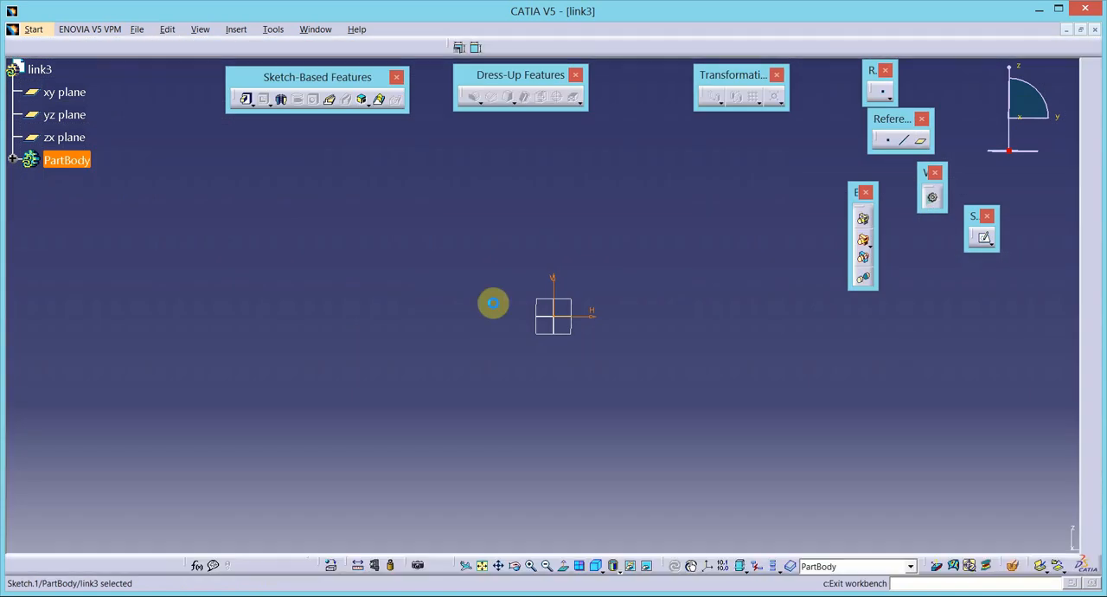
pyautogui.click(248, 101)
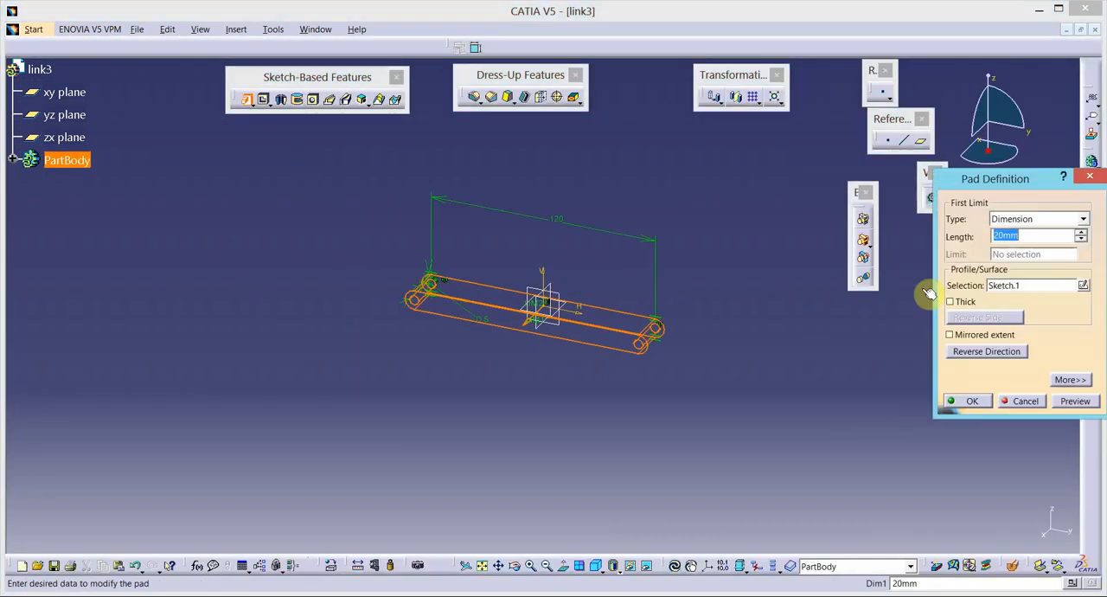
pyautogui.click(981, 334)
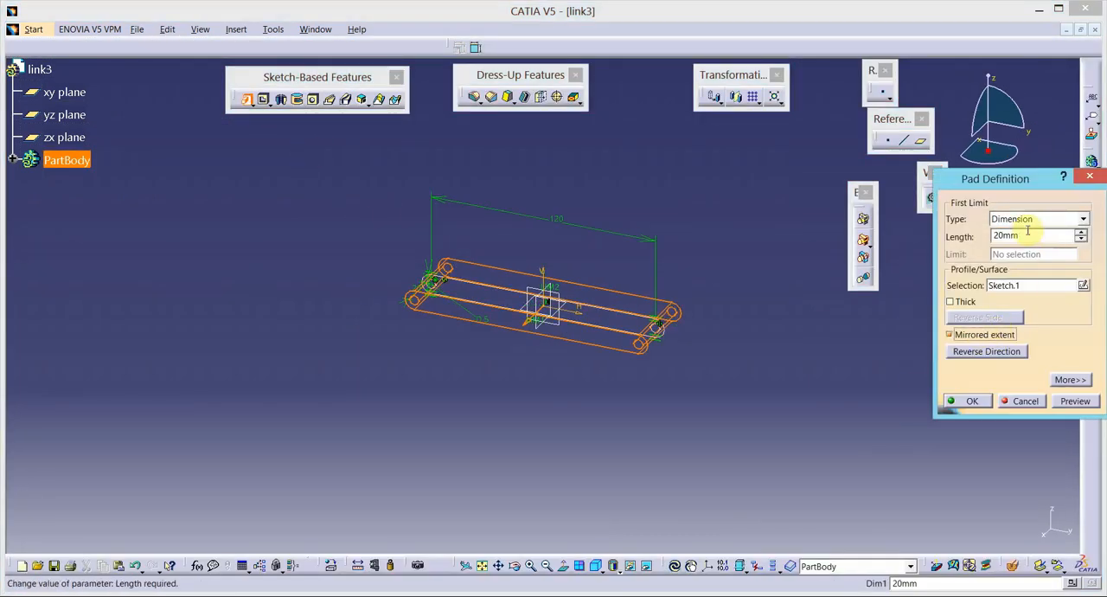
pyautogui.doubleClick(1027, 235)
pyautogui.write('2.5')
pyautogui.press('Return')
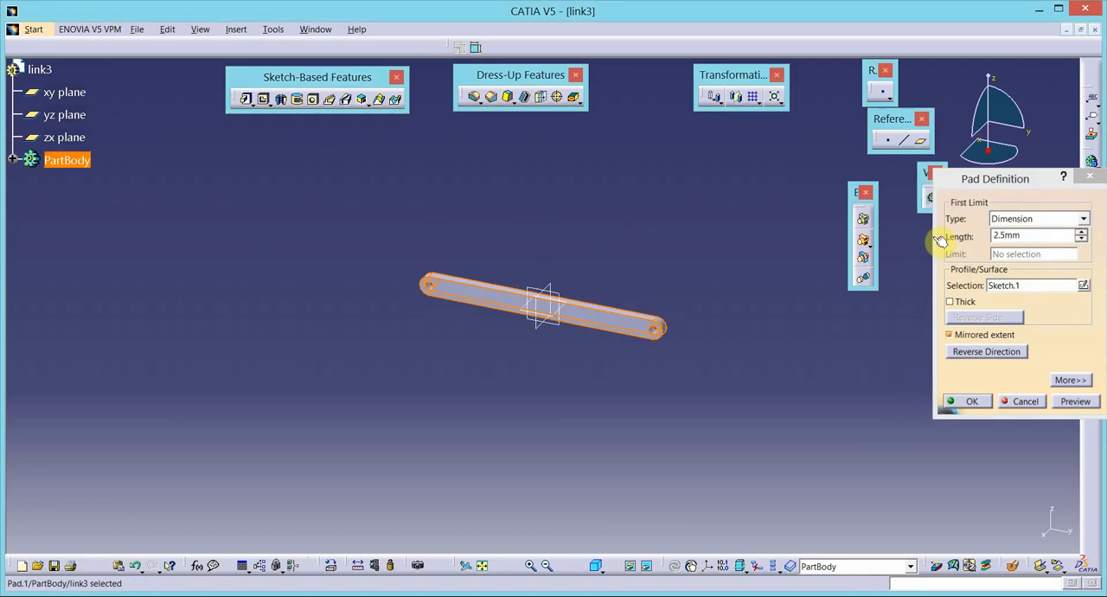
# - Set the fill color of link3's PartBody to the medium blue in its graphic properties
pyautogui.rightClick(78, 166)
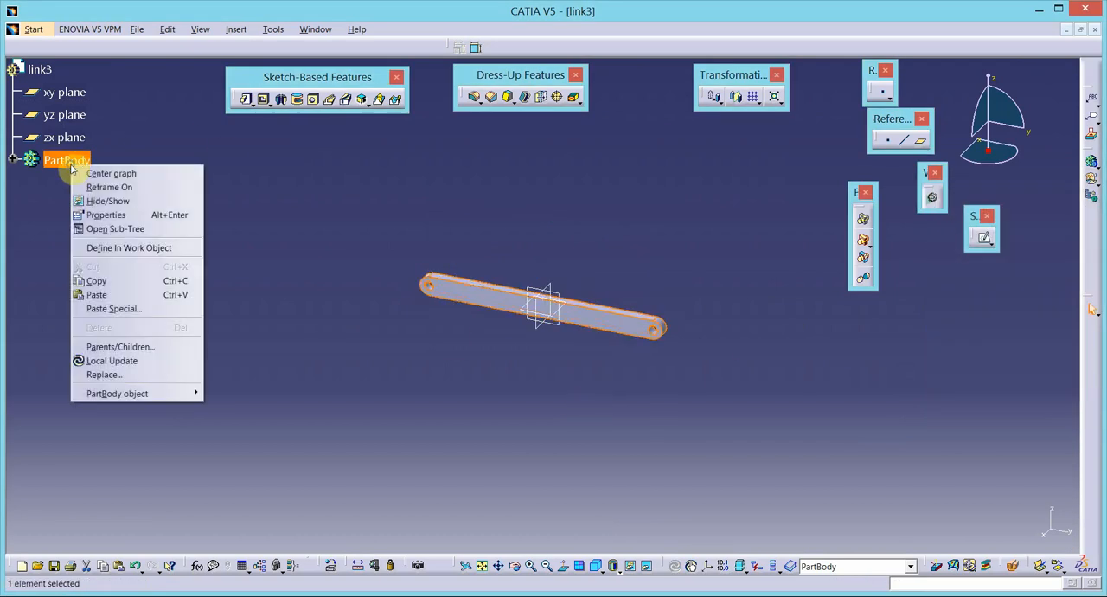
pyautogui.click(99, 214)
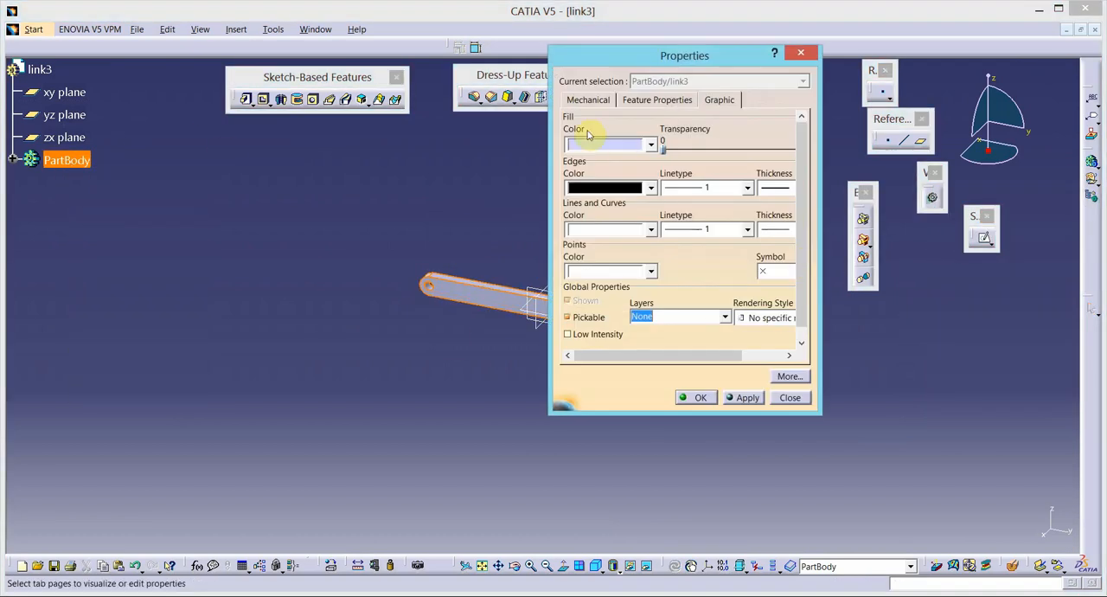
pyautogui.click(653, 144)
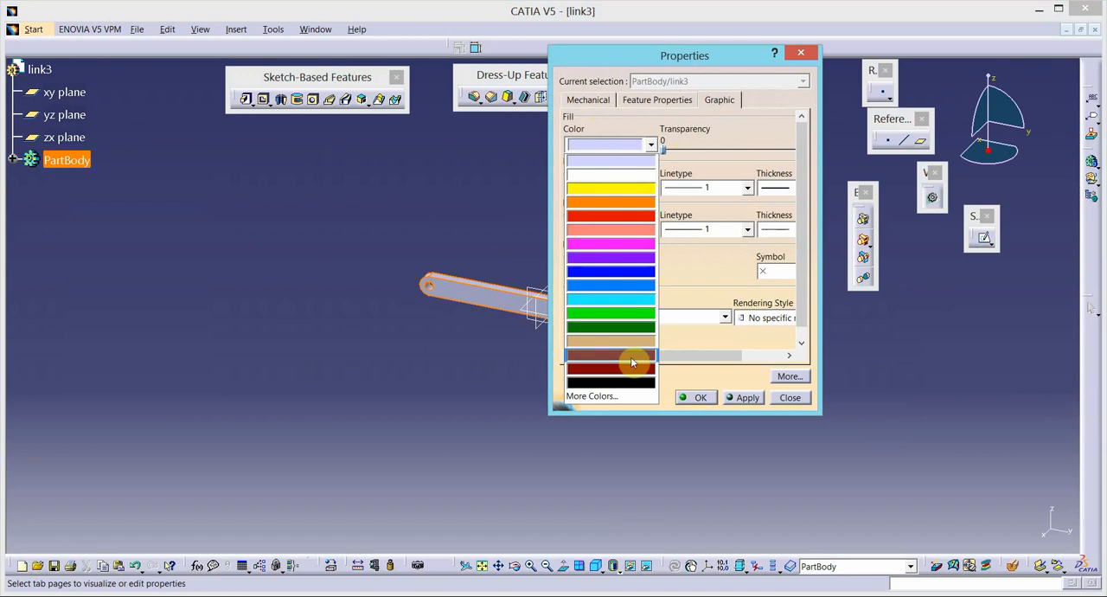
pyautogui.click(627, 287)
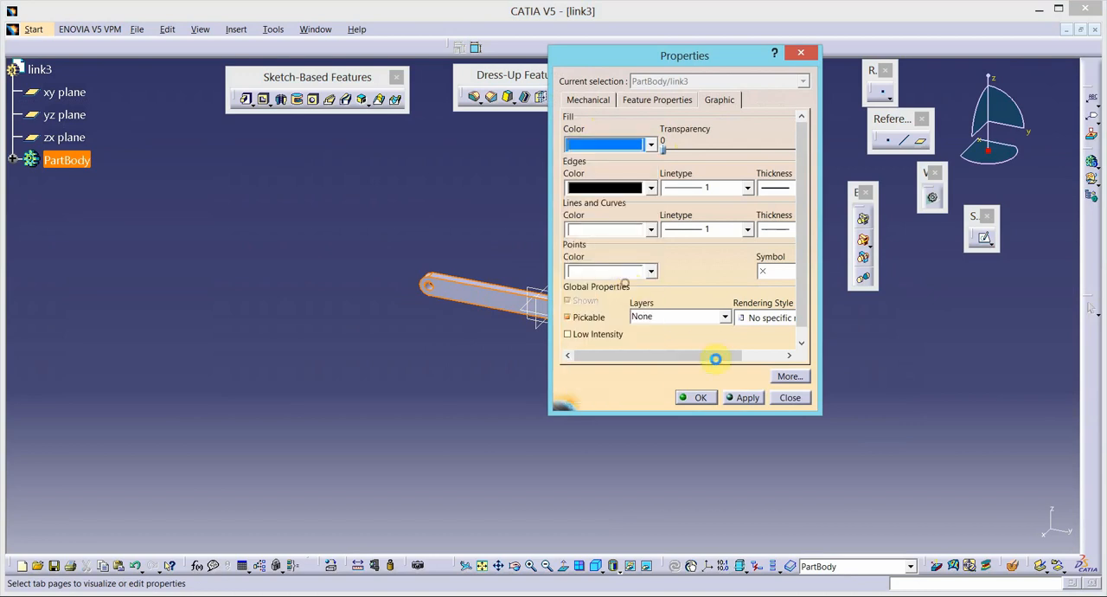
pyautogui.click(736, 397)
pyautogui.click(697, 398)
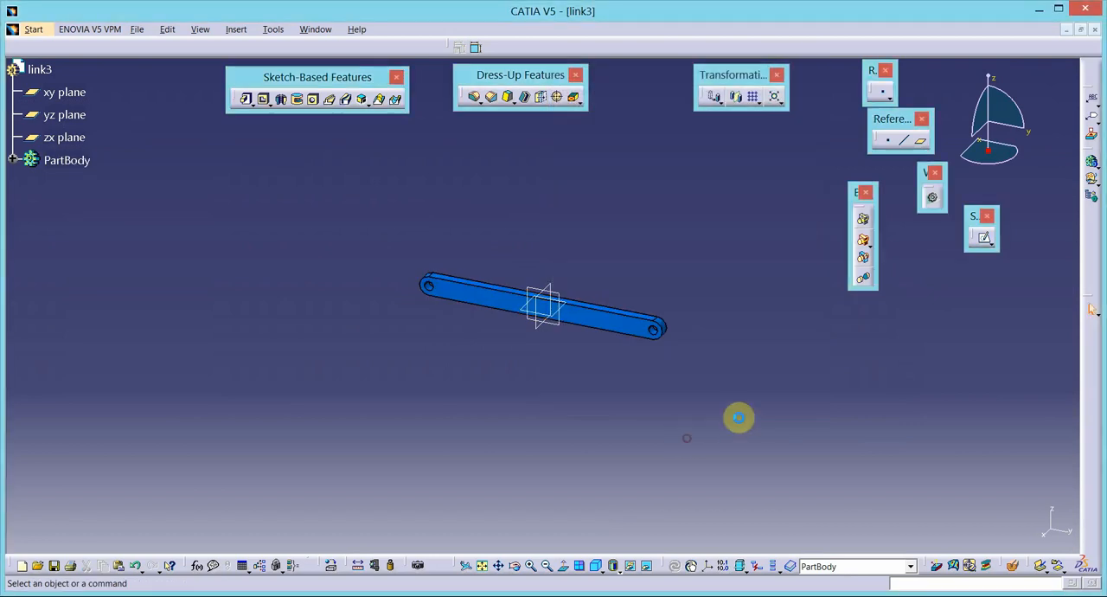
# - Save the part as link3.CATPart in the fourbar mechanism folder and close it
pyautogui.click(139, 29)
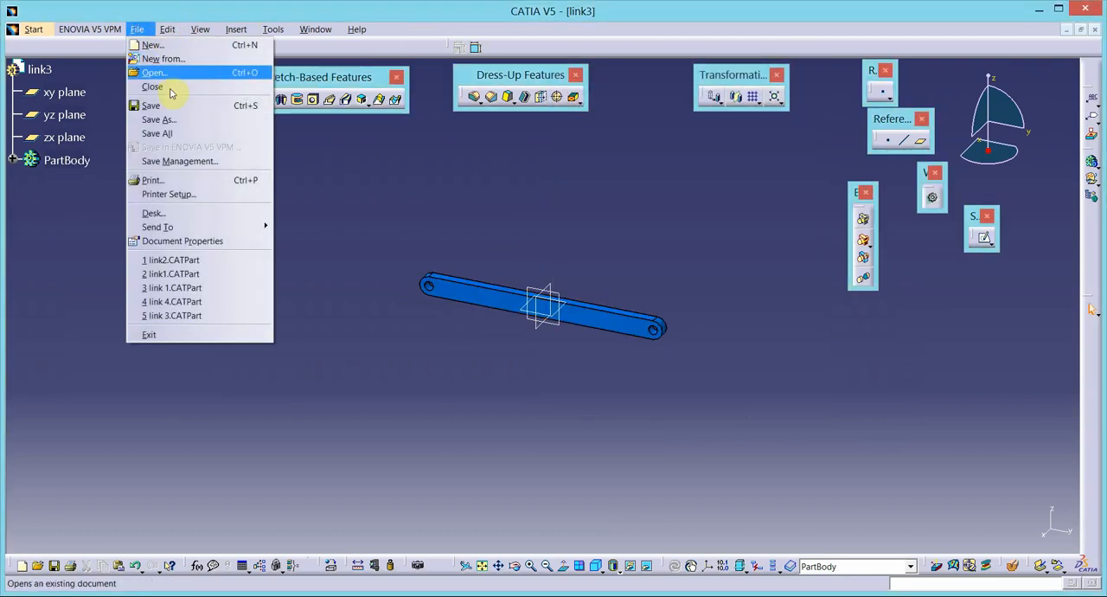
pyautogui.click(173, 104)
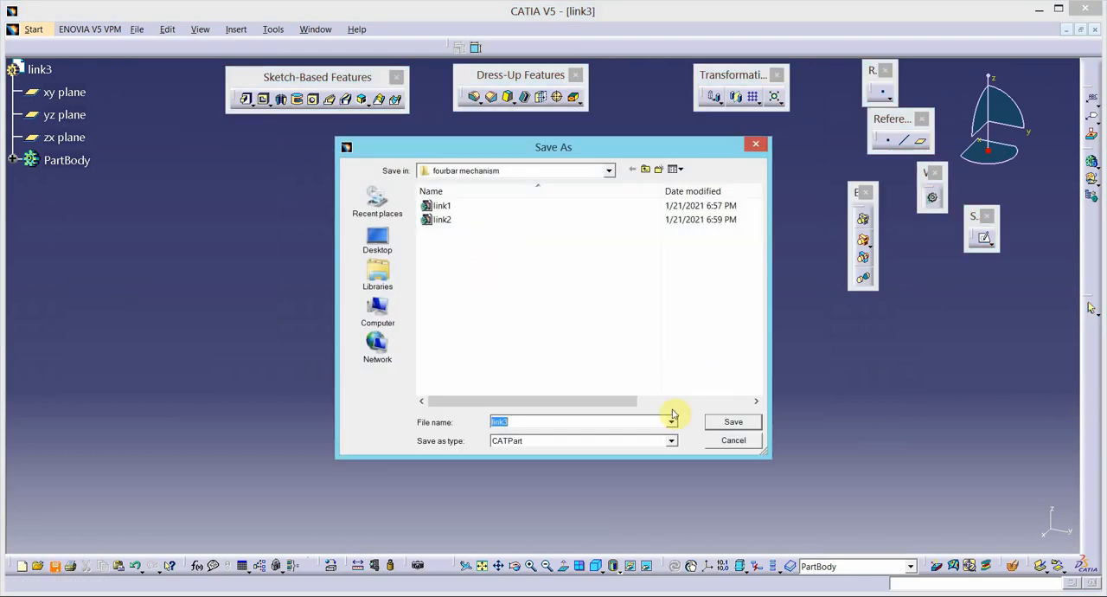
pyautogui.click(759, 422)
pyautogui.click(1094, 32)
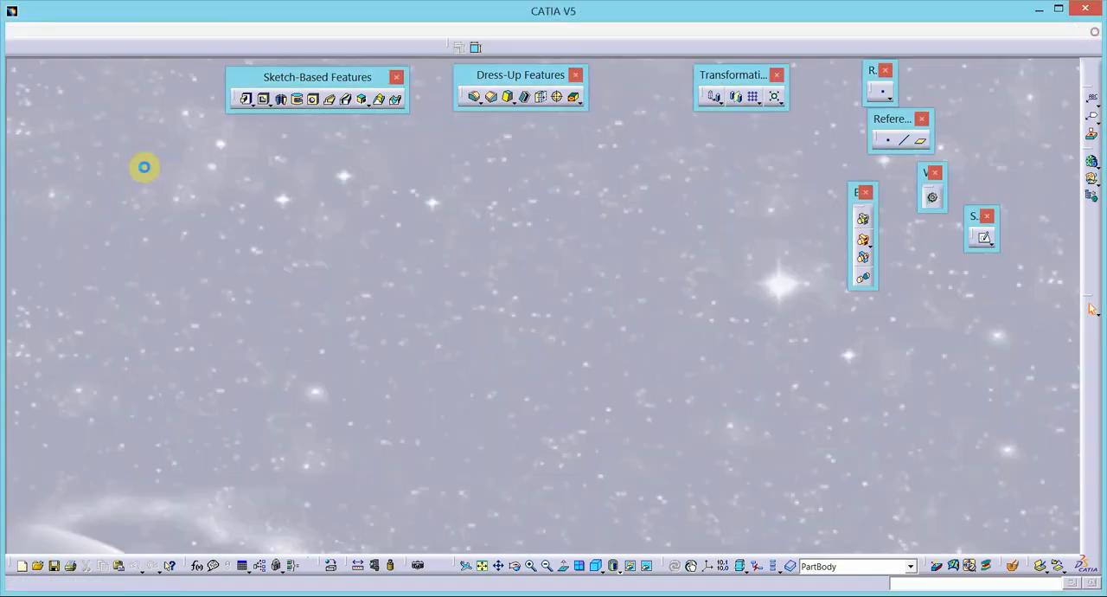
# - Create a new Part Design part named link4 and check the link lengths in the Word linkage diagram
pyautogui.click(24, 31)
pyautogui.moveTo(147, 65)
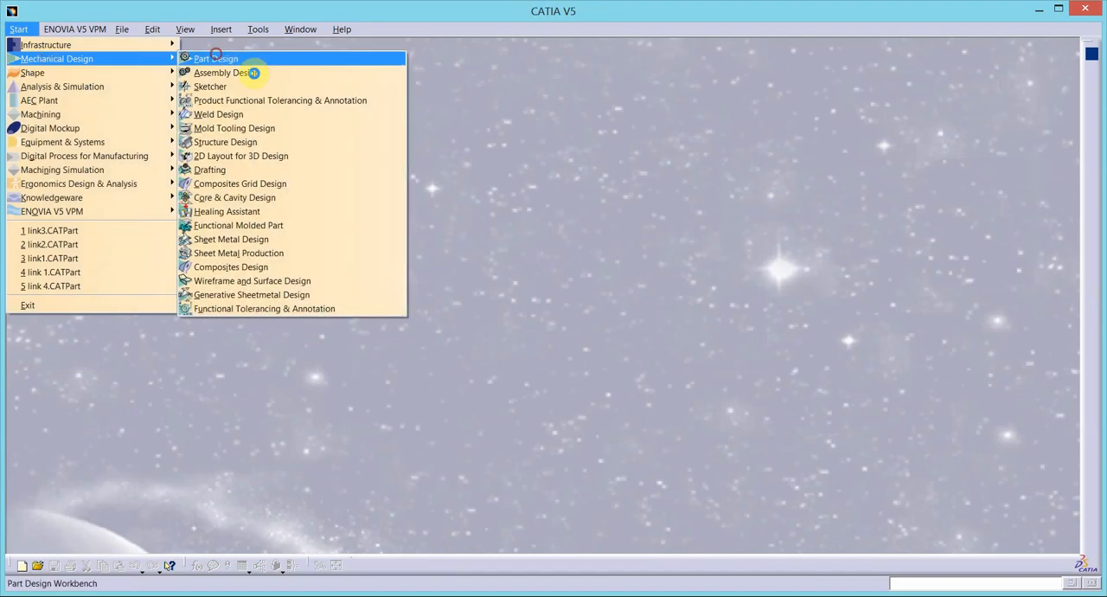
pyautogui.click(218, 59)
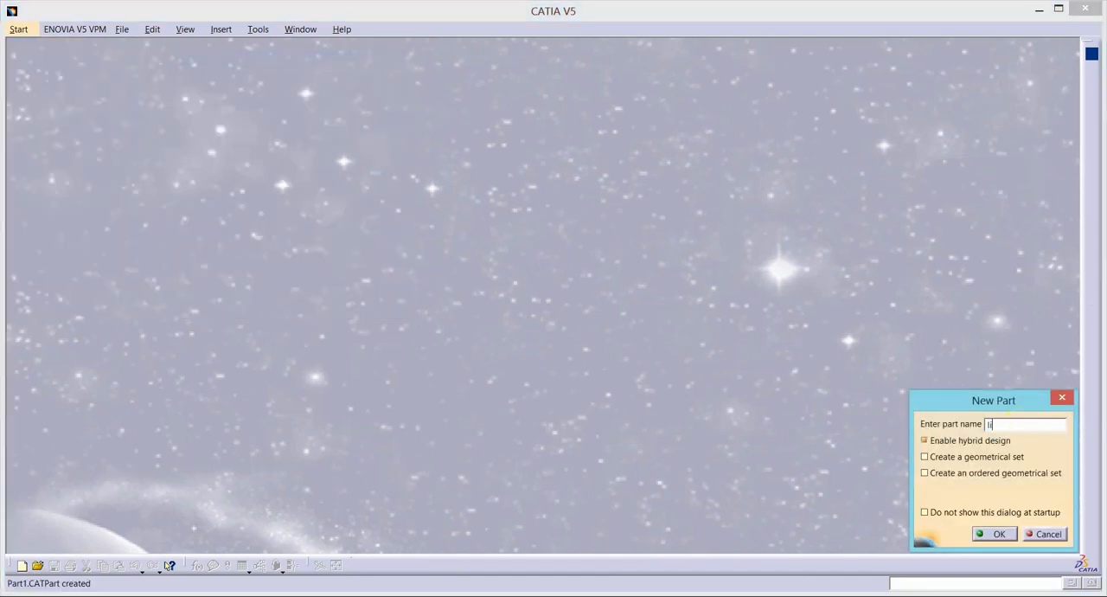
pyautogui.write('link4')
pyautogui.press('Return')
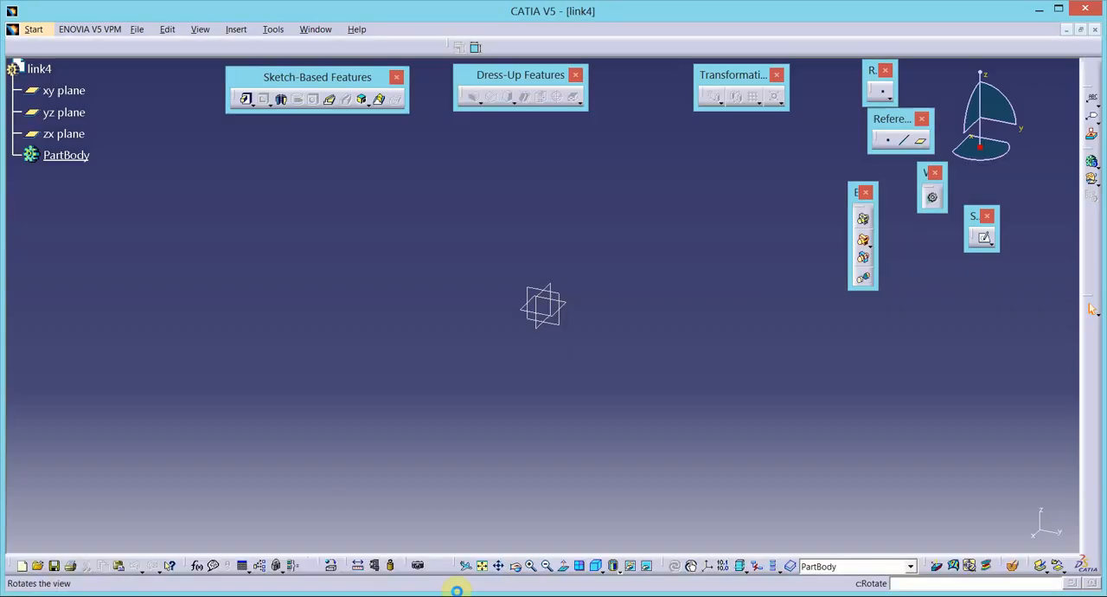
pyautogui.hotkey('alt', 'Tab')
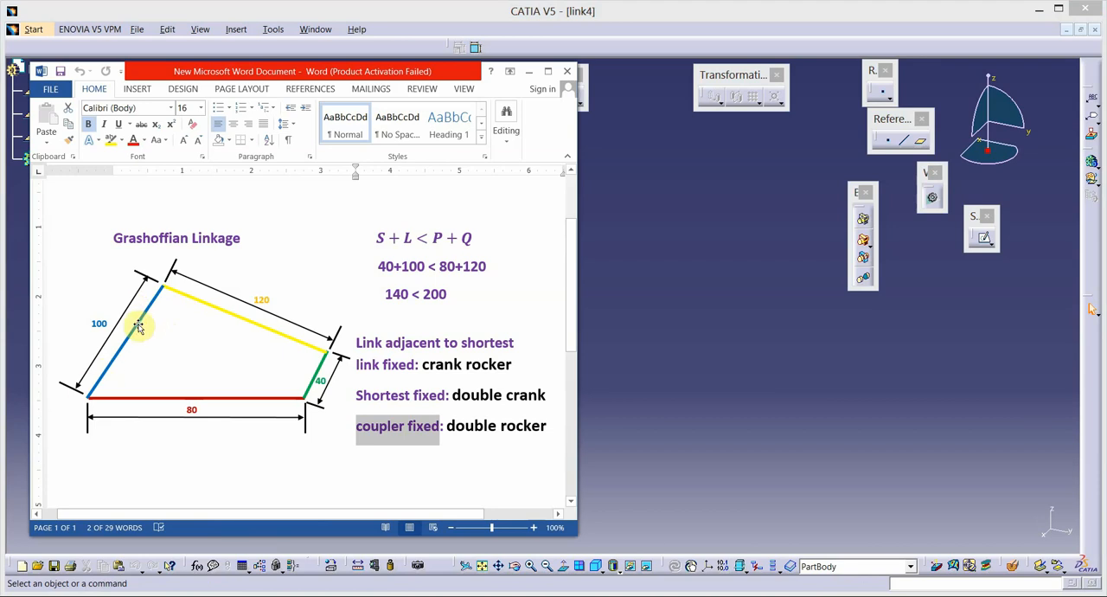
pyautogui.click(350, 596)
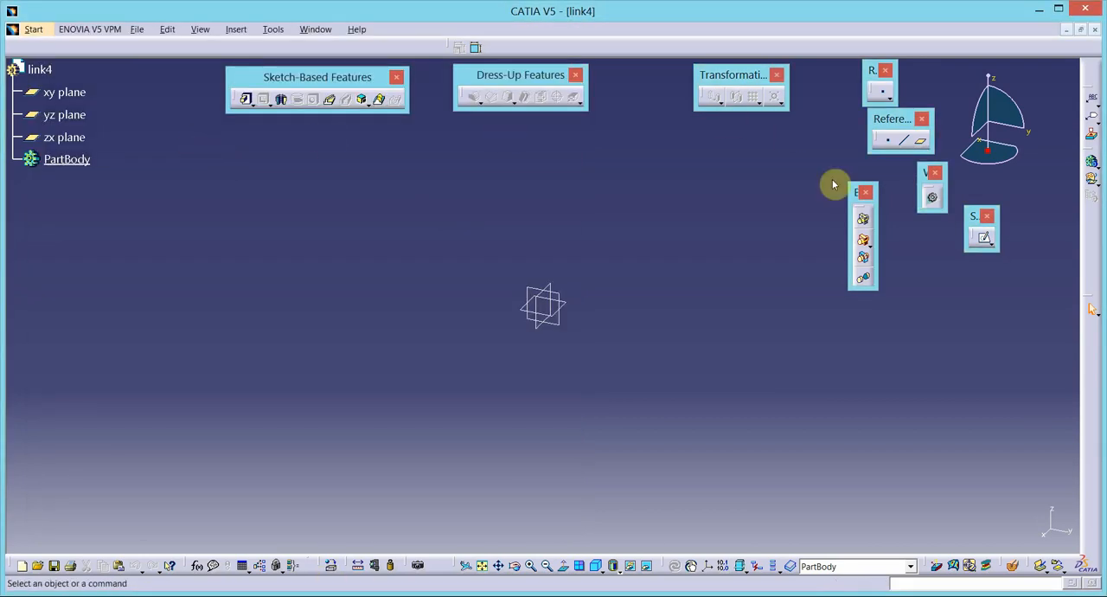
# - Sketch a horizontal elongated hole on the xy plane across the origin, with a radius of about 38 mm
pyautogui.click(984, 238)
pyautogui.click(546, 317)
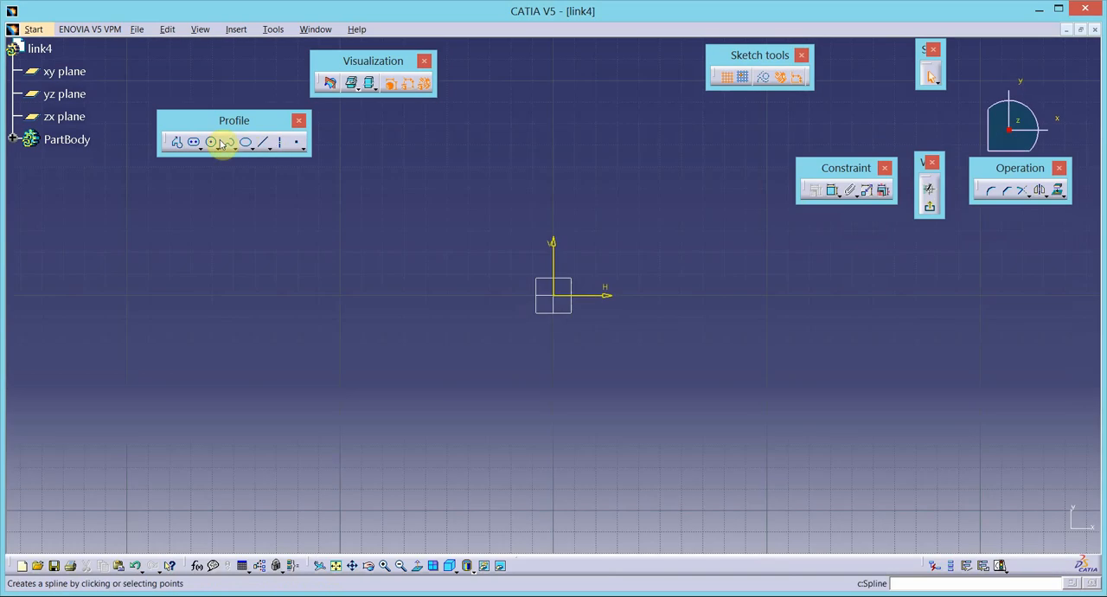
pyautogui.click(211, 142)
pyautogui.click(407, 296)
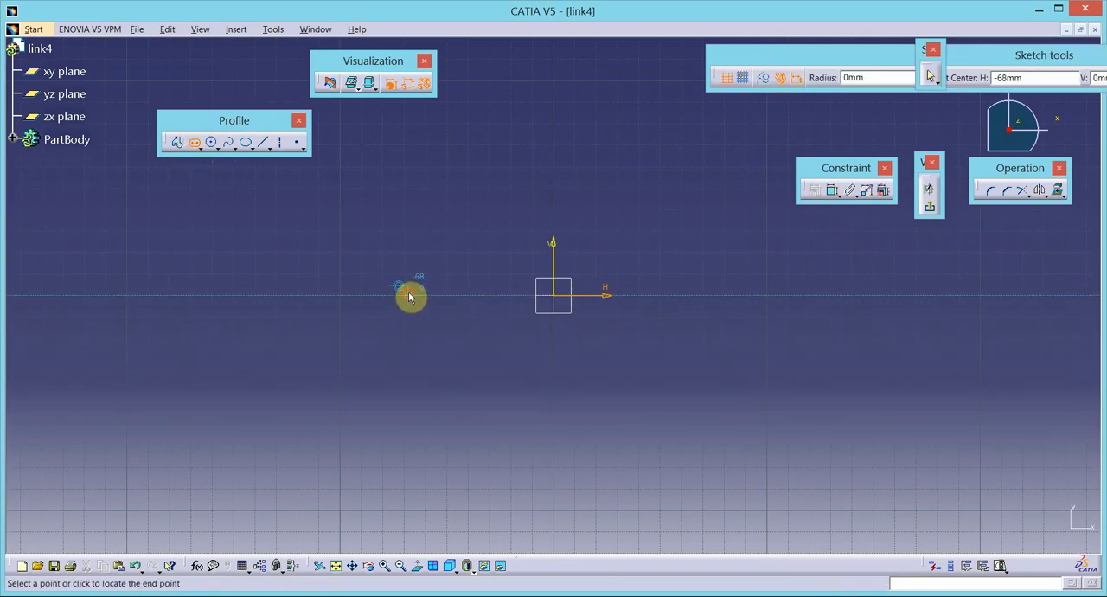
pyautogui.click(702, 298)
pyautogui.click(715, 377)
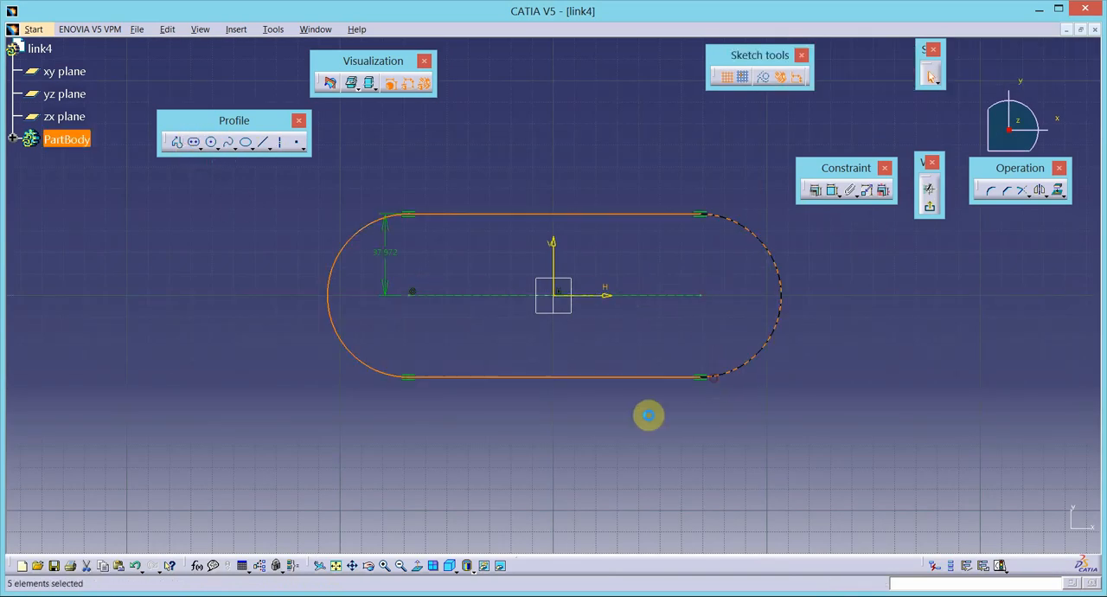
# - Constrain the centre points of the elongated hole's two end arcs to be symmetric about the sketch's vertical axis
pyautogui.click(700, 304)
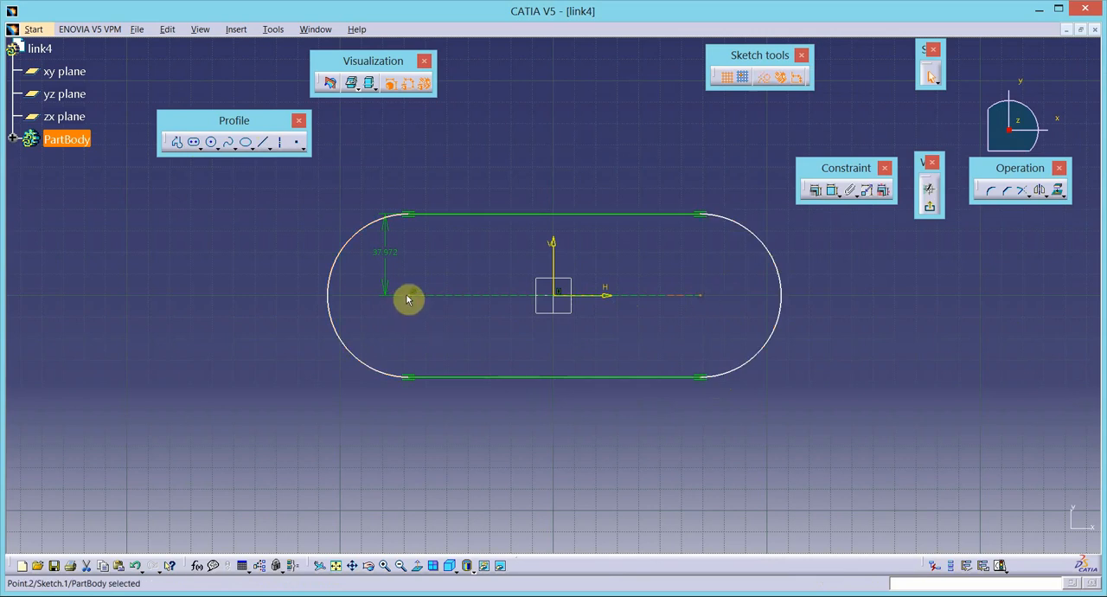
pyautogui.keyDown('ctrl'); pyautogui.click(414, 296); pyautogui.keyUp('ctrl')
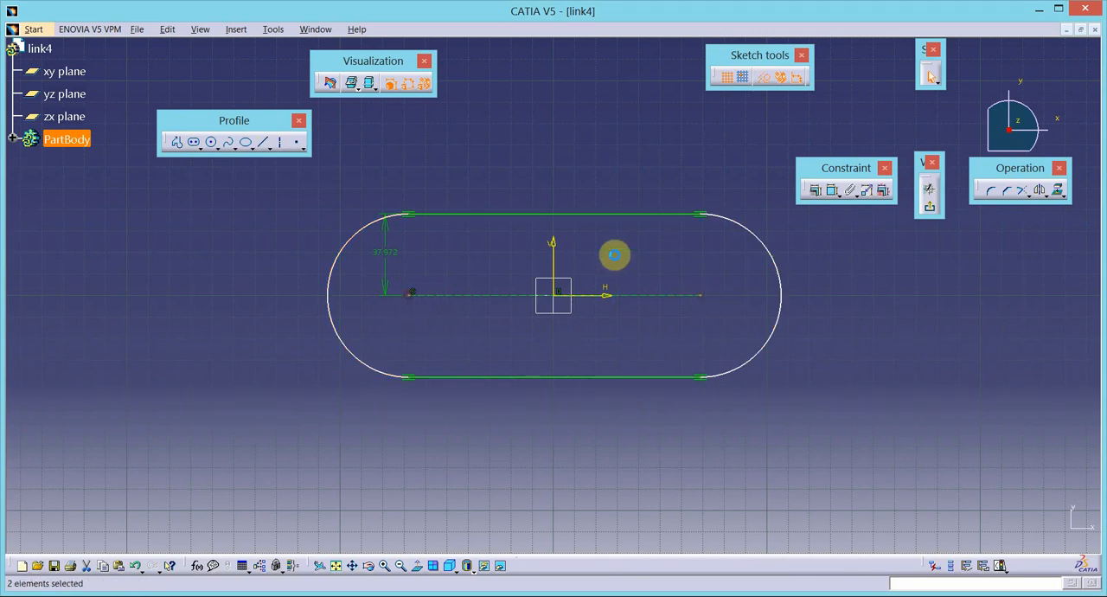
pyautogui.keyDown('ctrl'); pyautogui.click(558, 263); pyautogui.keyUp('ctrl')
pyautogui.click(815, 191)
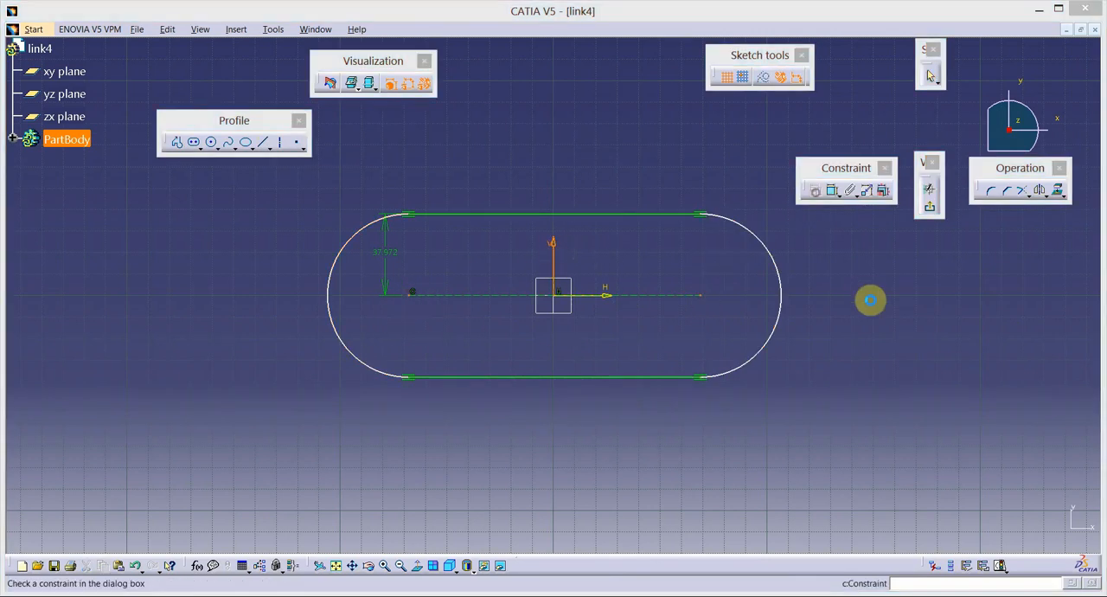
pyautogui.click(734, 283)
pyautogui.click(769, 338)
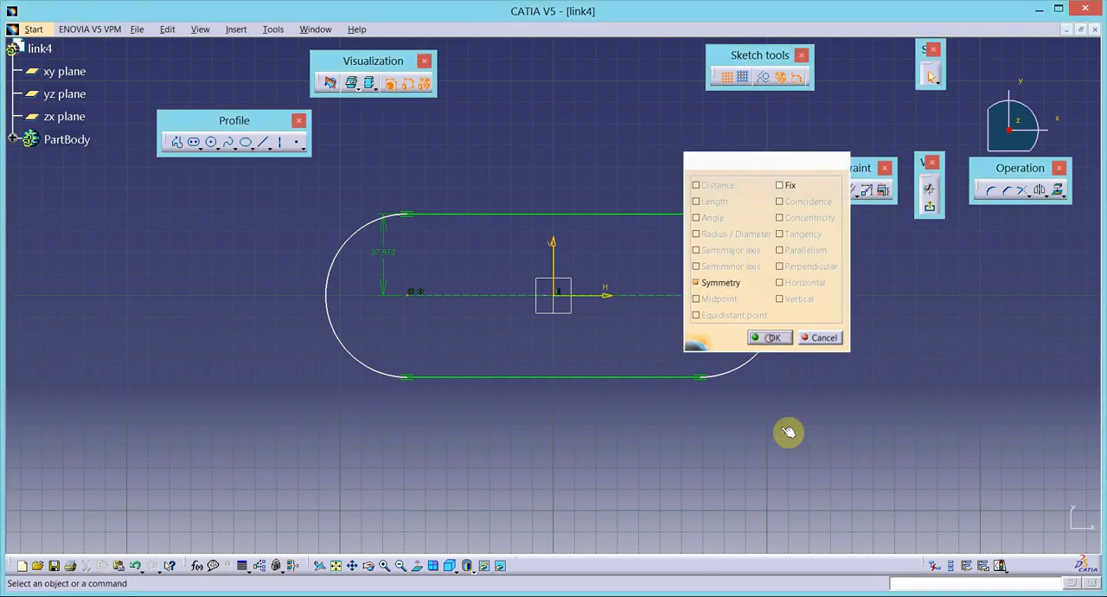
# - Set the elongated hole's radius to 5 mm and dimension its centre-to-centre length as 100 mm
pyautogui.doubleClick(390, 252)
pyautogui.write('5mm')
pyautogui.press('Return')
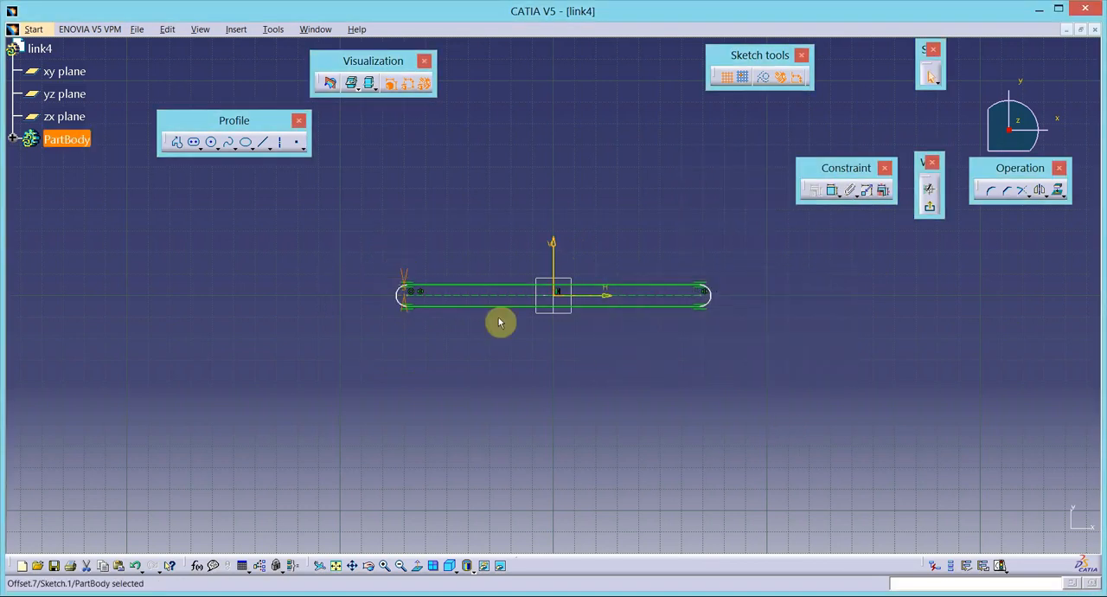
pyautogui.click(834, 194)
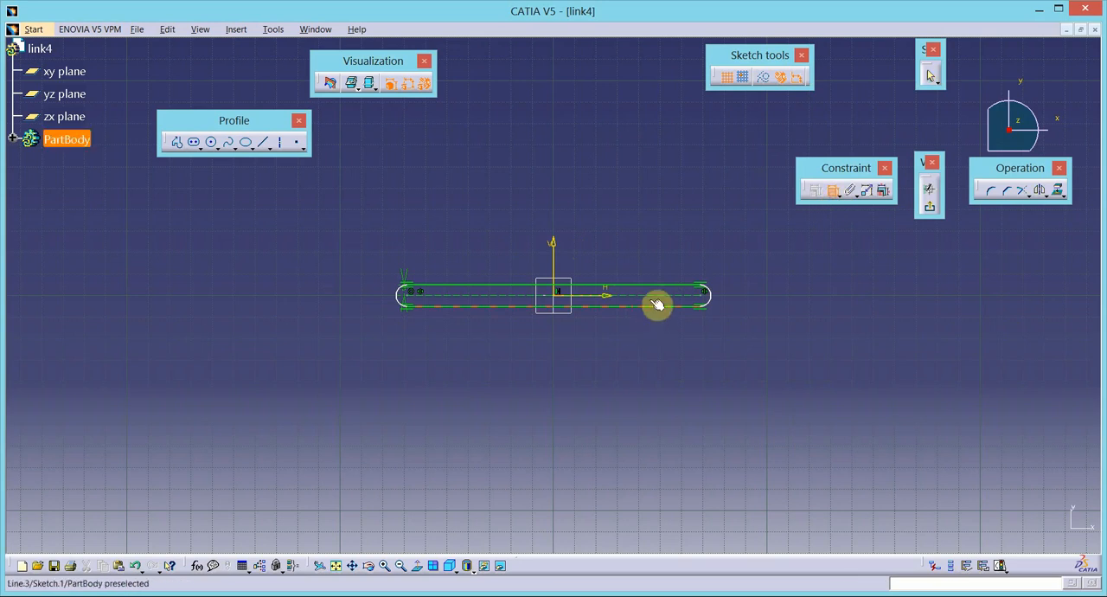
pyautogui.click(656, 299)
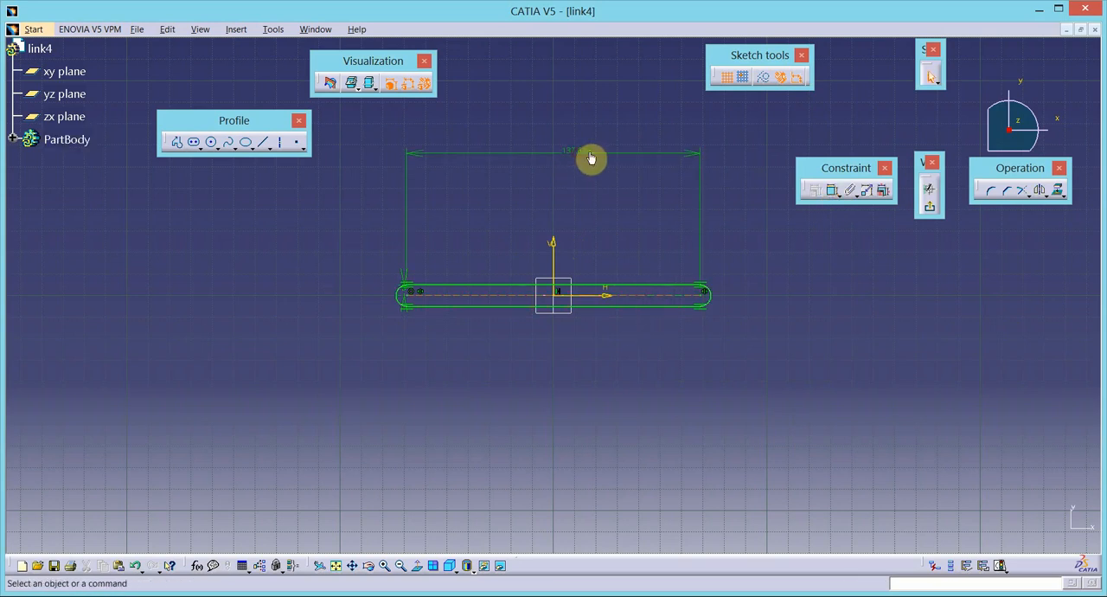
pyautogui.click(583, 148)
pyautogui.doubleClick(583, 149)
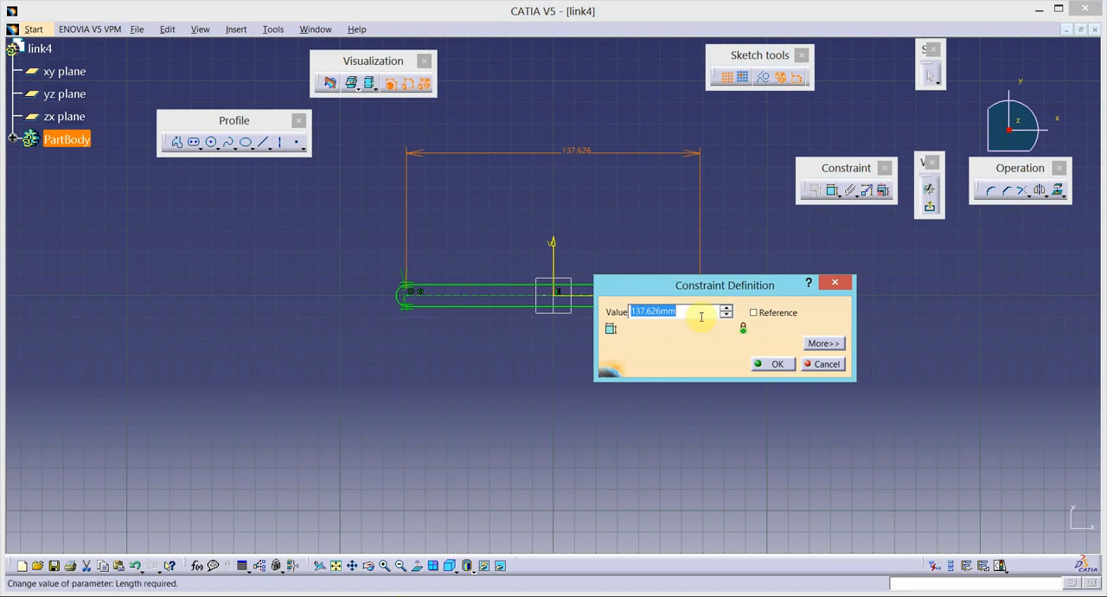
pyautogui.write('100')
pyautogui.press('Return')
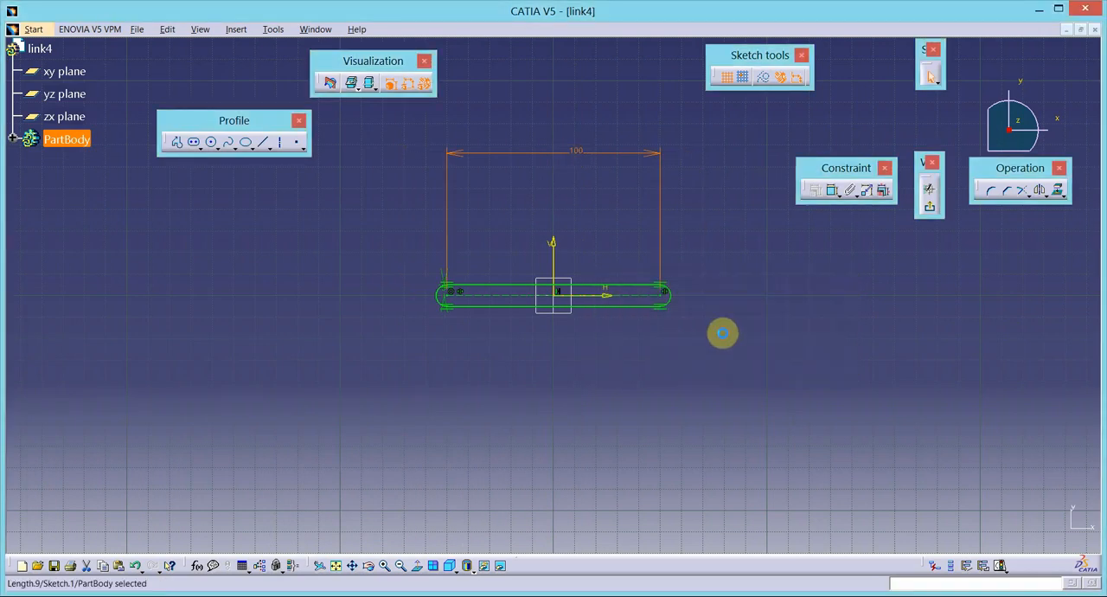
# - Sketch a circle in the empty area below and left of the elongated profile and give it a 5 mm diameter
pyautogui.click(211, 143)
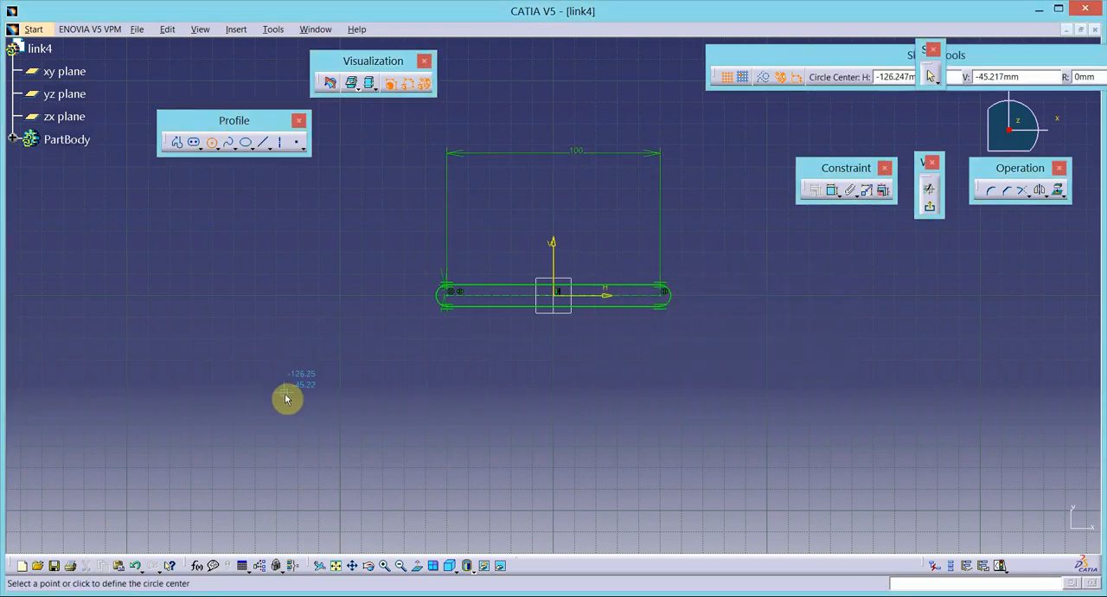
pyautogui.click(284, 392)
pyautogui.click(294, 430)
pyautogui.click(832, 190)
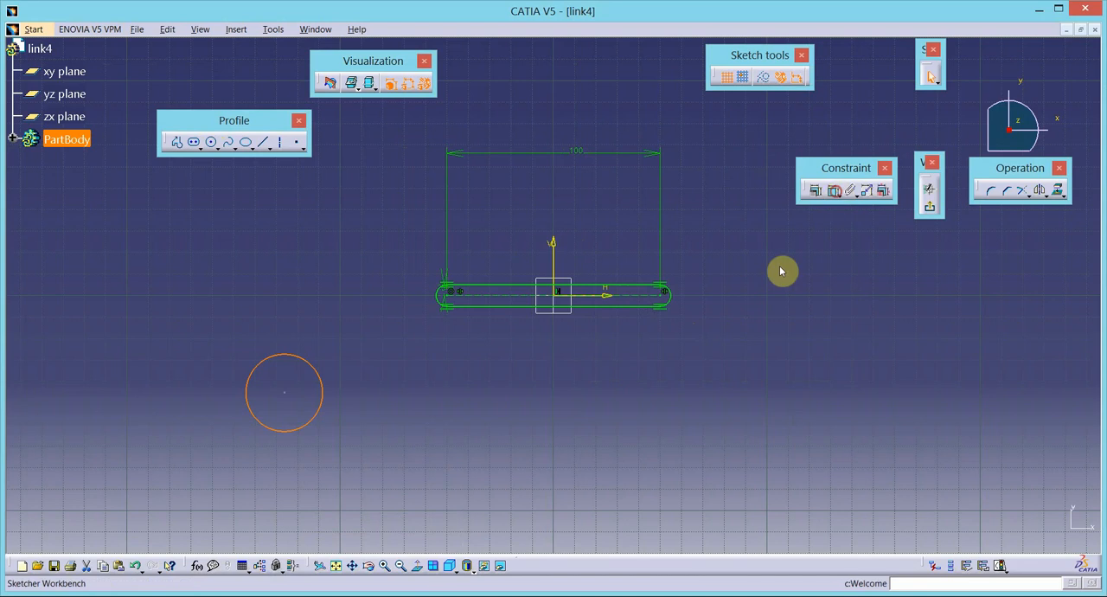
pyautogui.click(323, 394)
pyautogui.click(373, 398)
pyautogui.doubleClick(373, 402)
pyautogui.write('5')
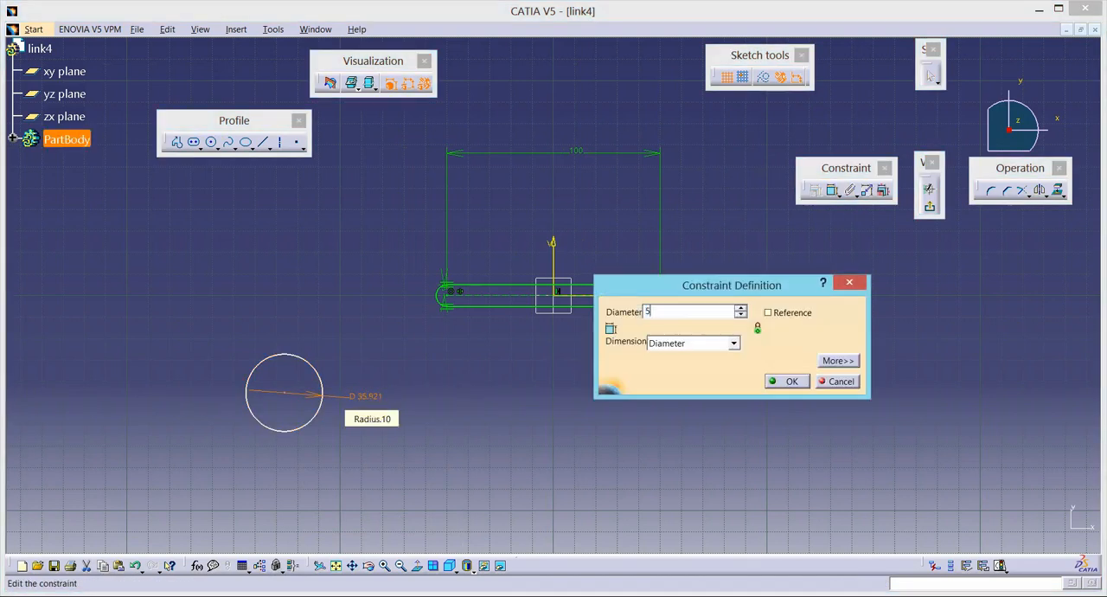
pyautogui.click(787, 382)
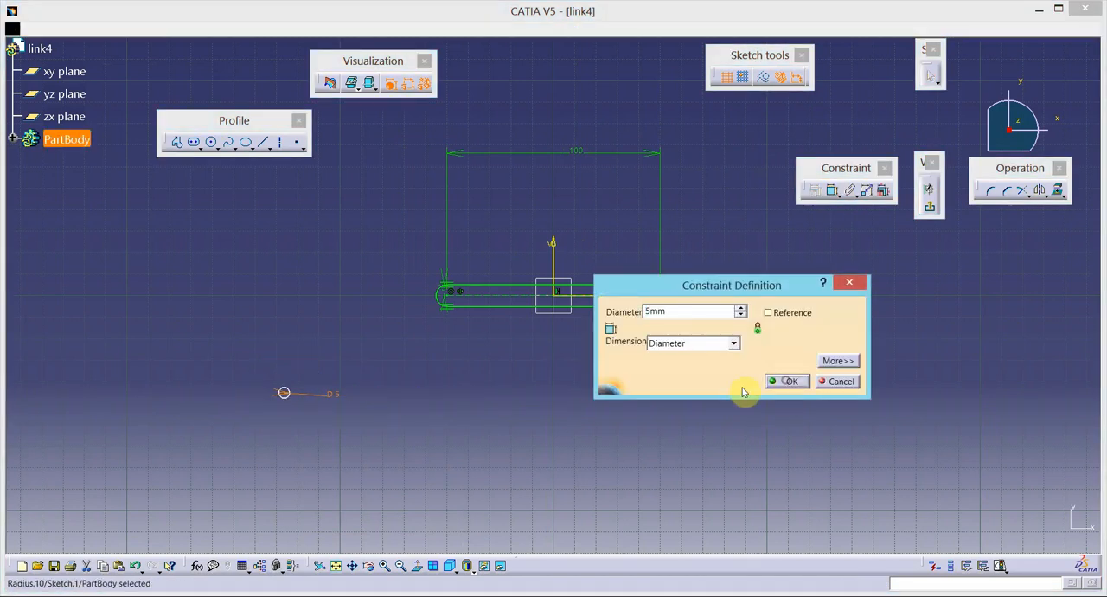
# - Make the 5 mm circle concentric with the rounded left end of the link profile
pyautogui.click(289, 393)
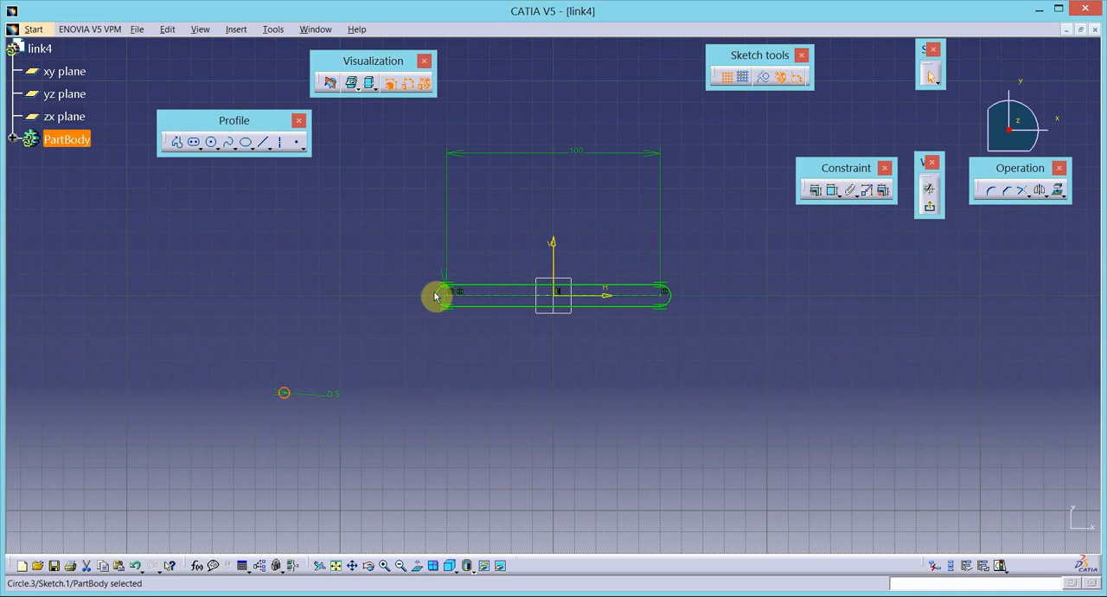
pyautogui.keyDown('ctrl'); pyautogui.click(444, 302); pyautogui.keyUp('ctrl')
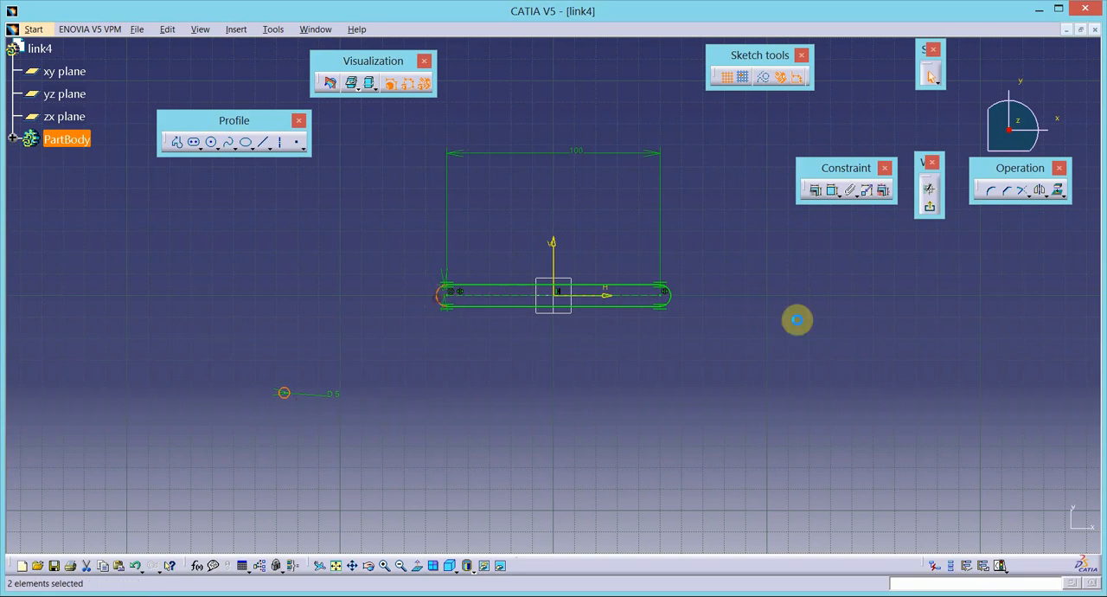
pyautogui.click(815, 191)
pyautogui.click(810, 217)
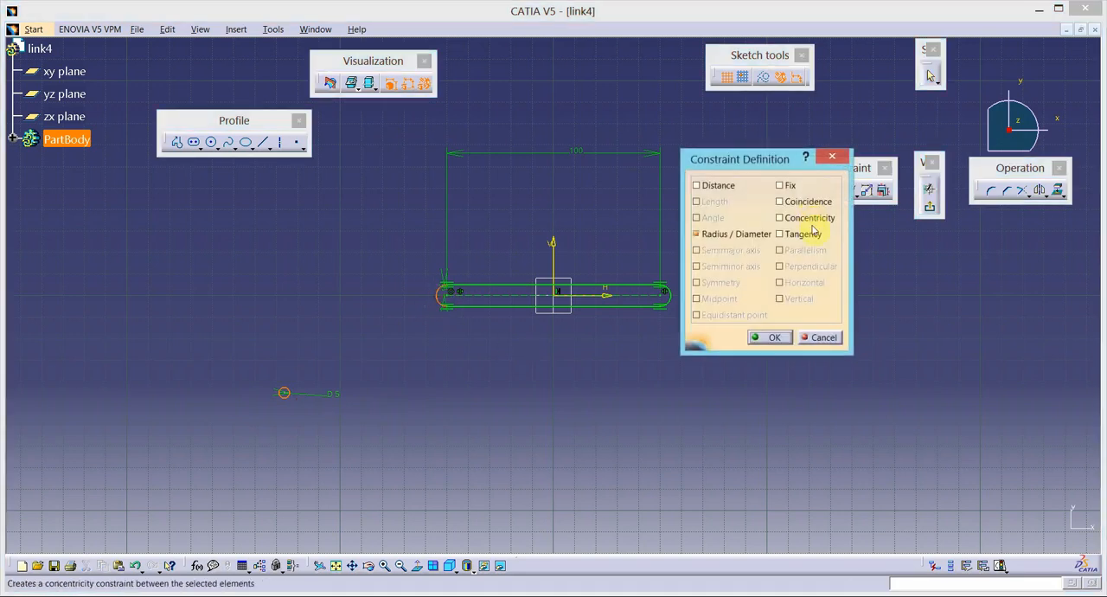
pyautogui.click(773, 338)
# - Mirror the pin-hole circle about the vertical axis to the other end of the profile and exit the sketch
pyautogui.click(457, 302)
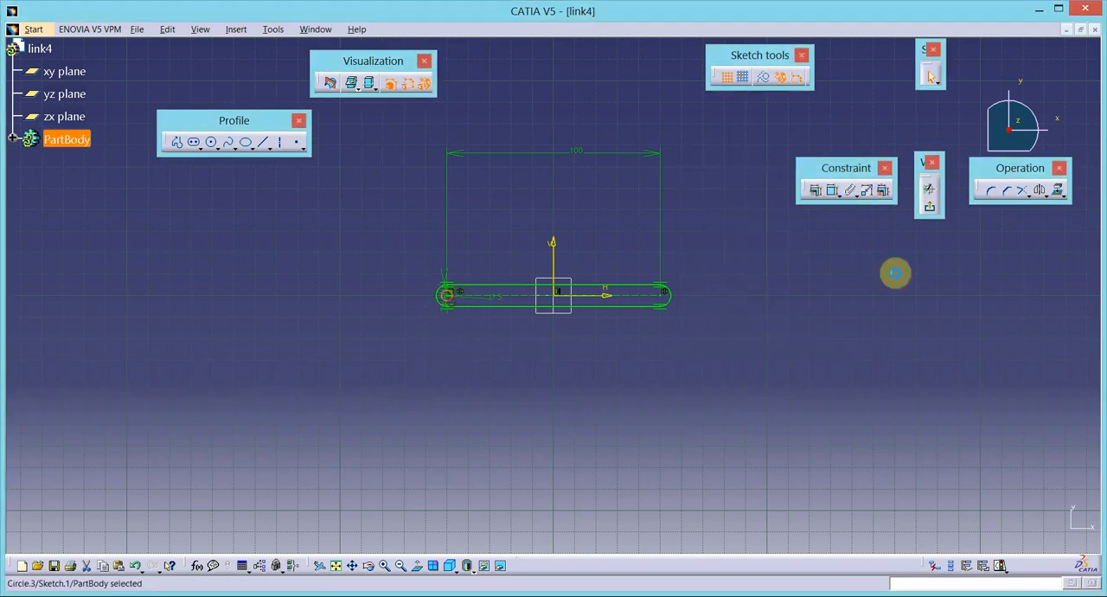
pyautogui.click(1039, 190)
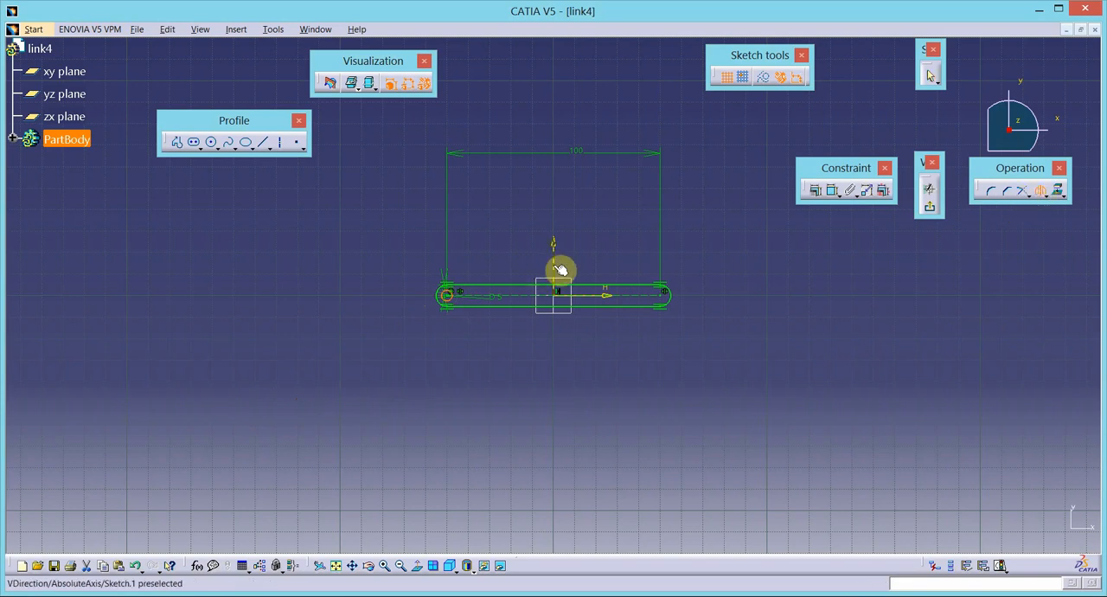
pyautogui.click(555, 266)
pyautogui.click(930, 206)
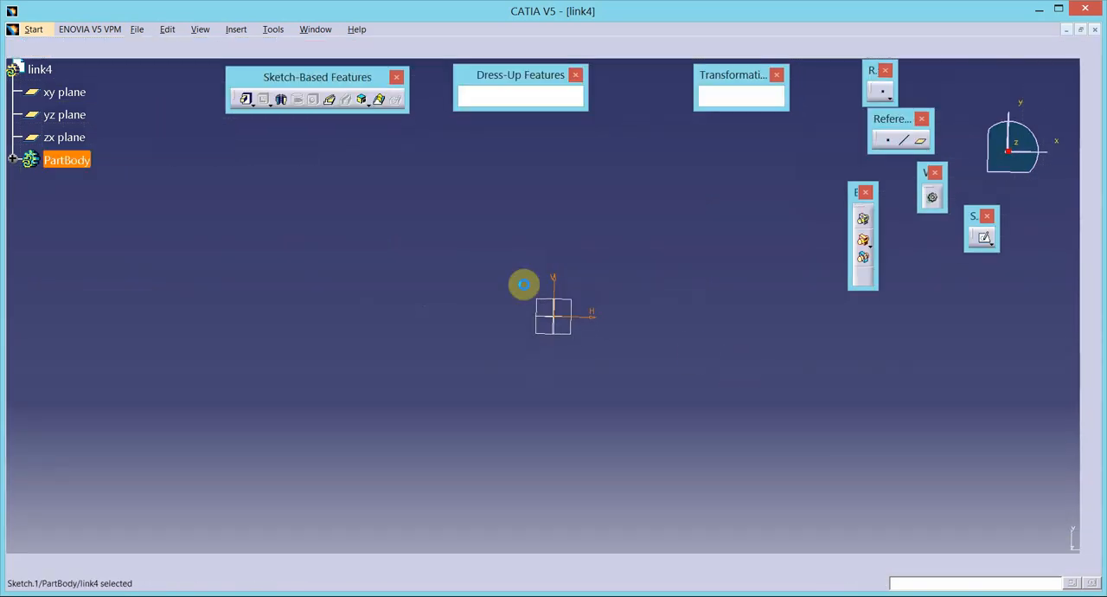
# - Pad the link sketch with a length of 2.5 mm and mirrored extent
pyautogui.click(247, 98)
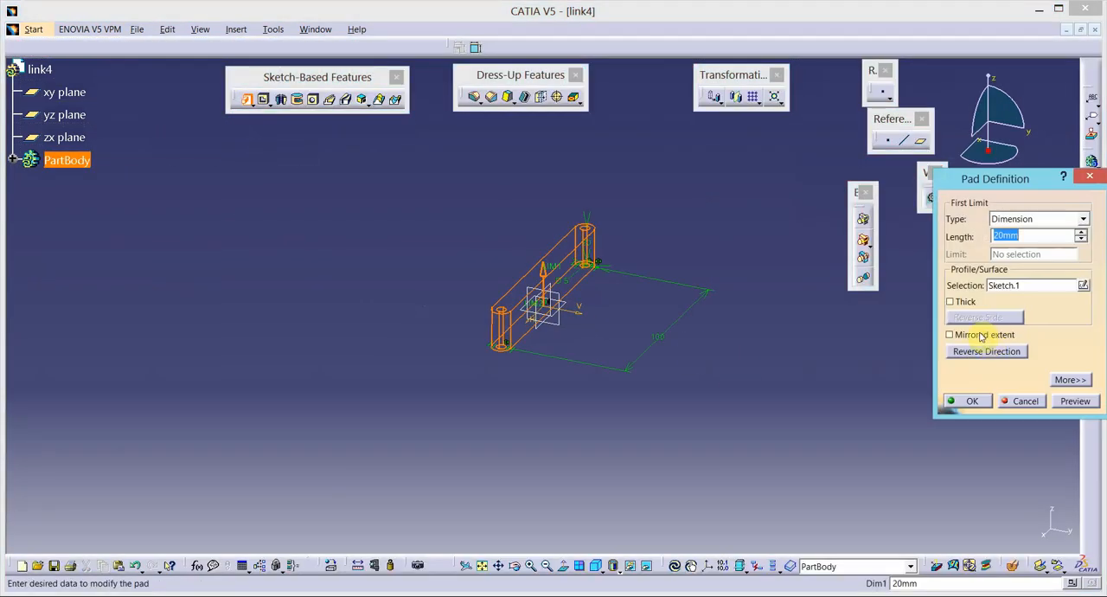
pyautogui.click(980, 334)
pyautogui.doubleClick(1020, 235)
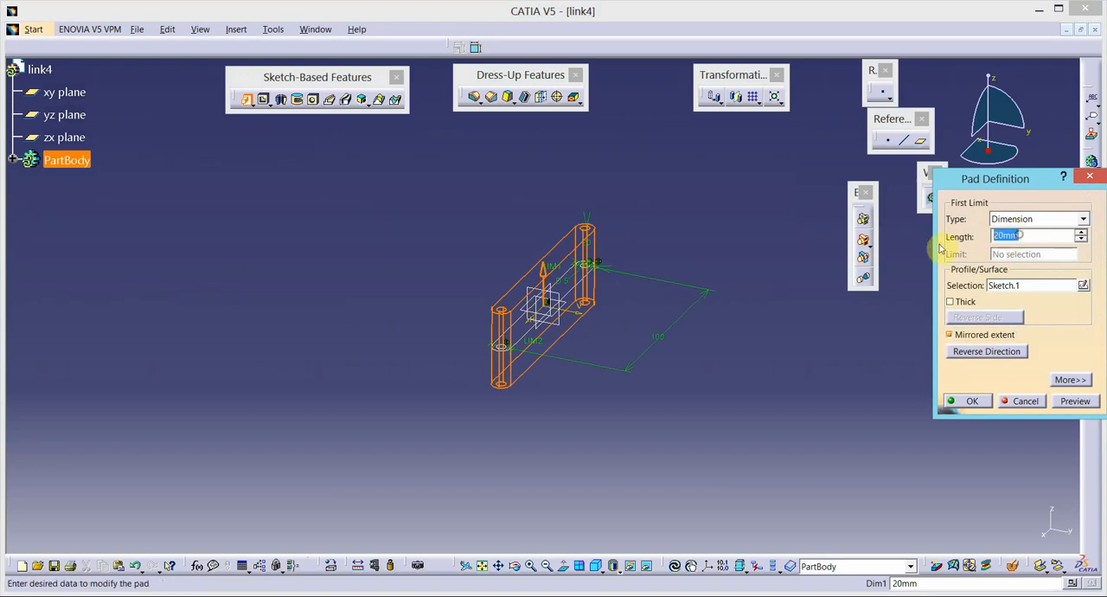
pyautogui.write('2.5')
pyautogui.press('Return')
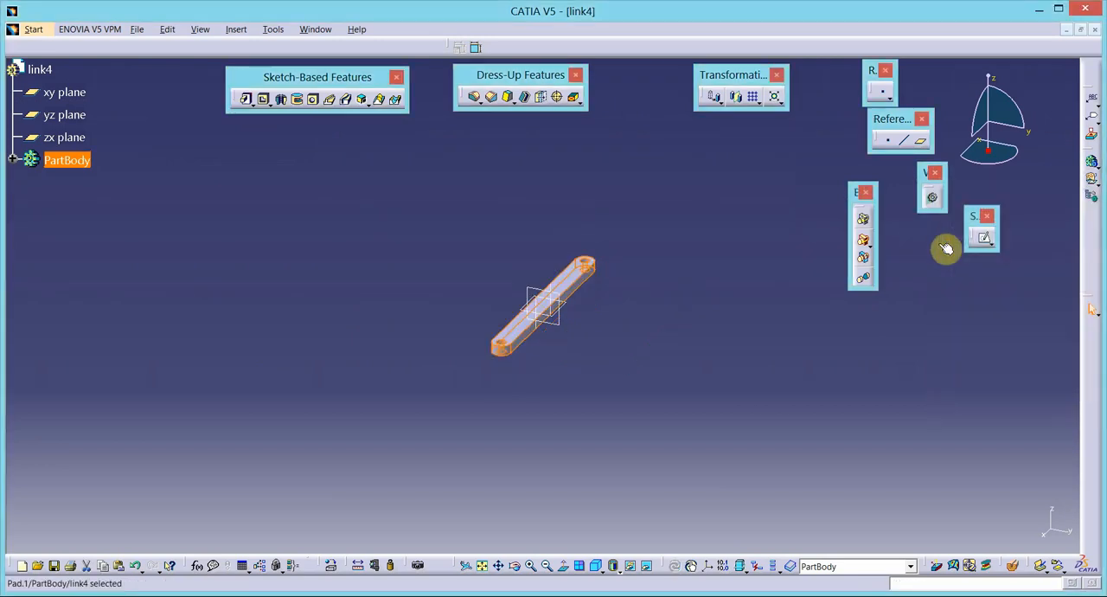
# - Set the fill color of link4's PartBody to magenta in its graphic properties
pyautogui.click(67, 164)
pyautogui.rightClick(66, 167)
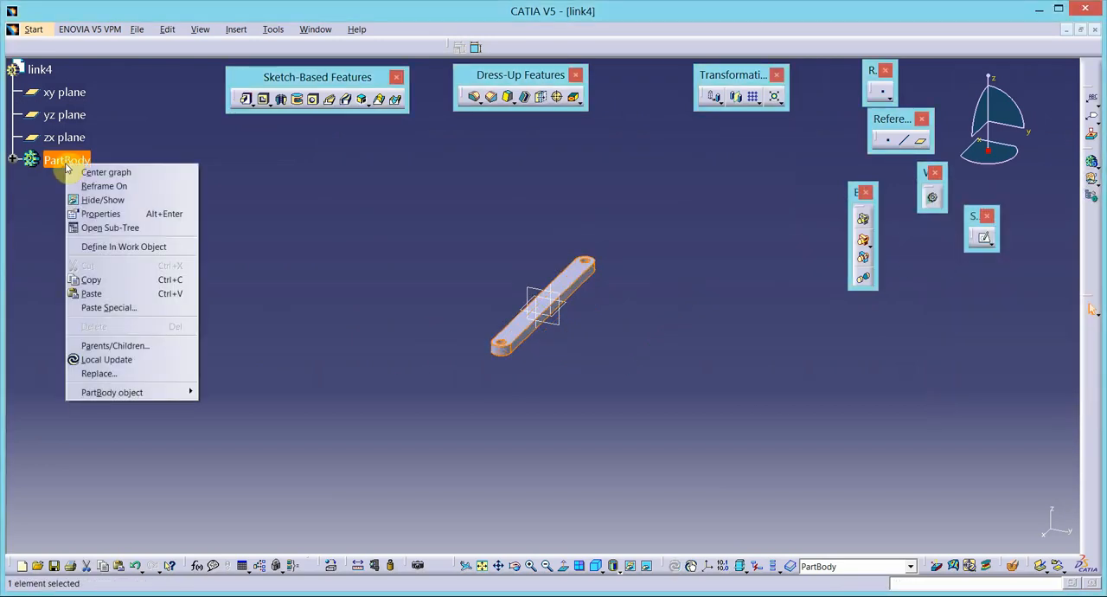
pyautogui.click(129, 216)
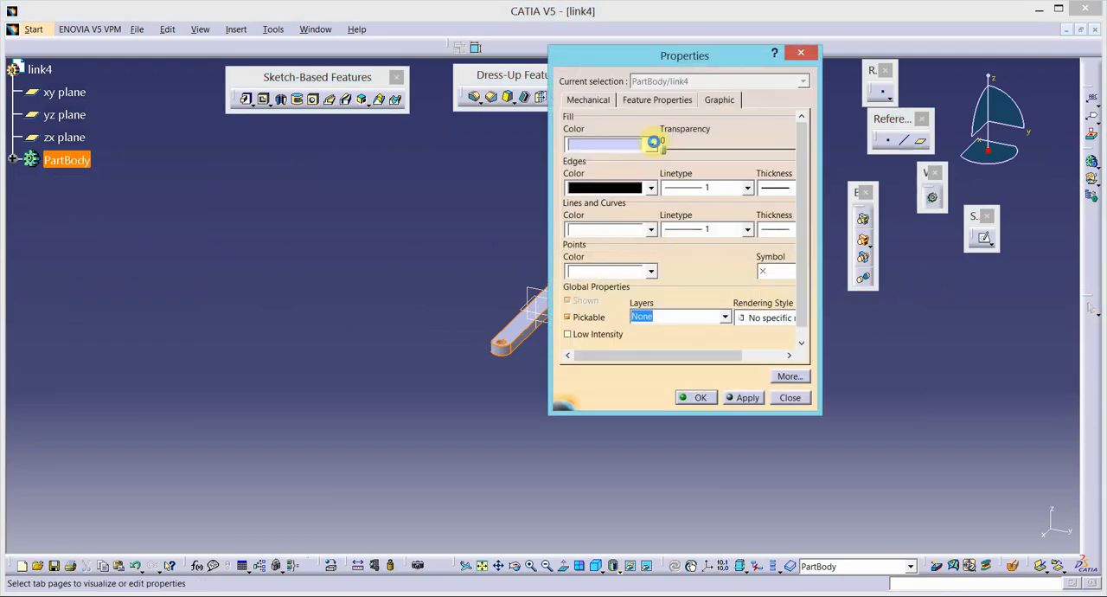
pyautogui.click(652, 143)
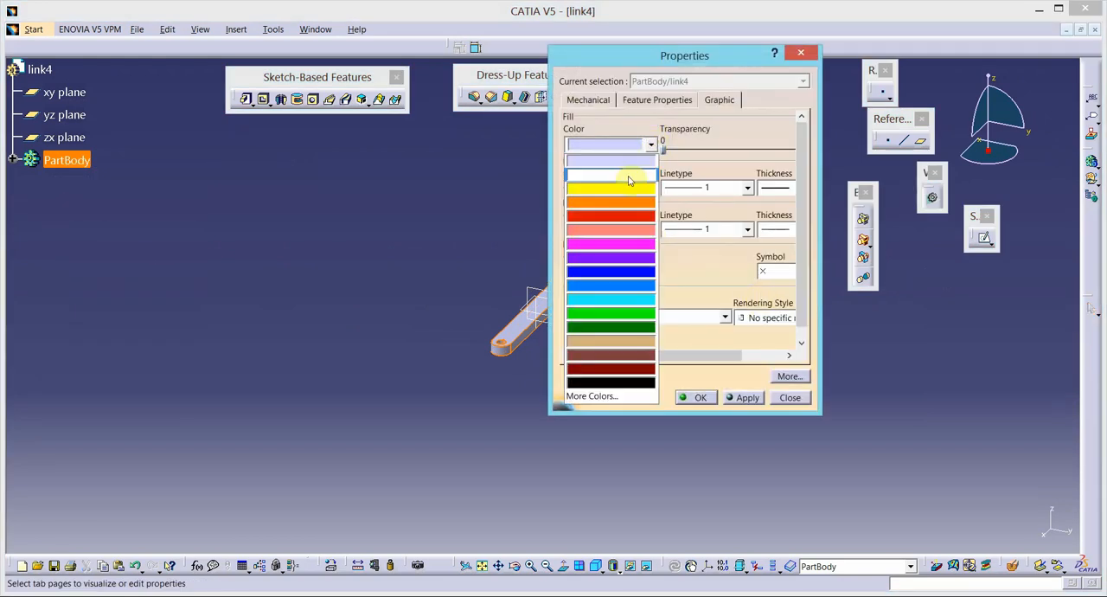
pyautogui.click(627, 246)
pyautogui.click(742, 398)
pyautogui.click(694, 398)
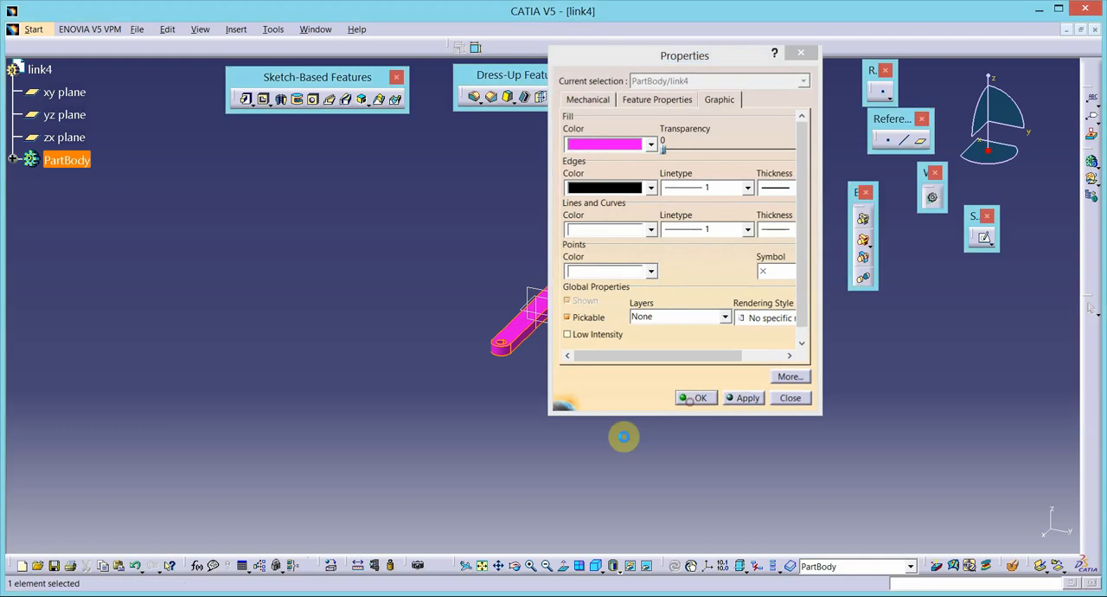
# - Save the part as link4.CATPart in the fourbar mechanism folder and close it
pyautogui.click(138, 29)
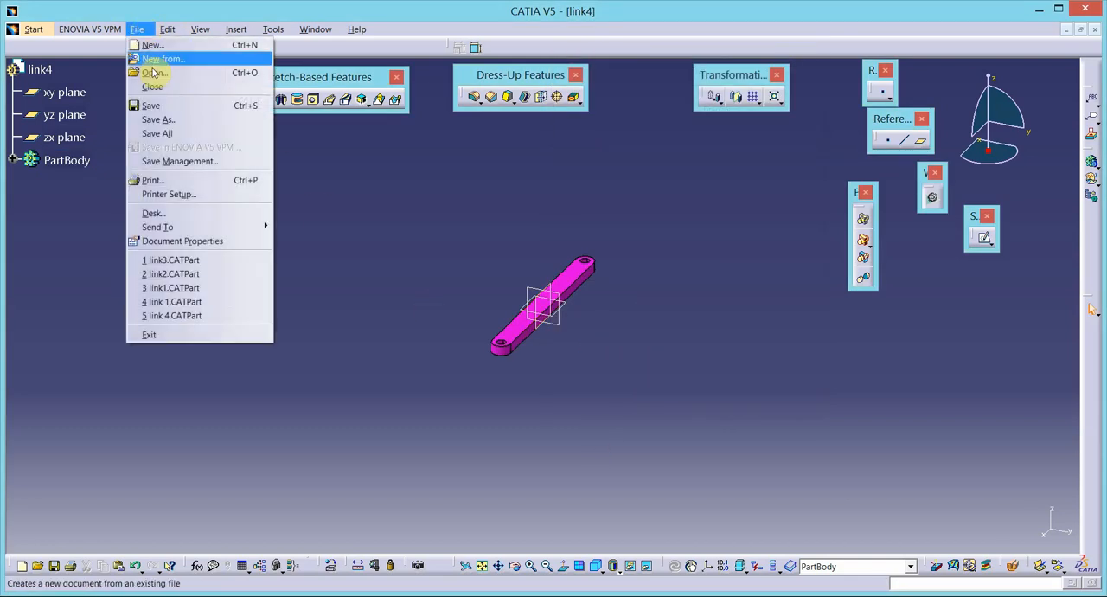
pyautogui.click(173, 105)
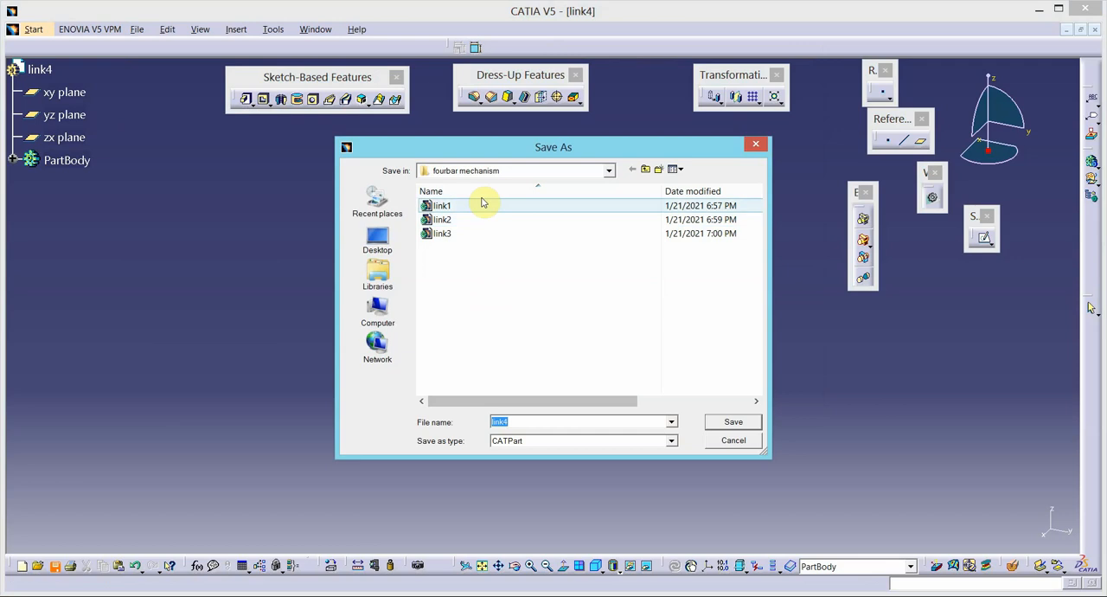
pyautogui.click(732, 422)
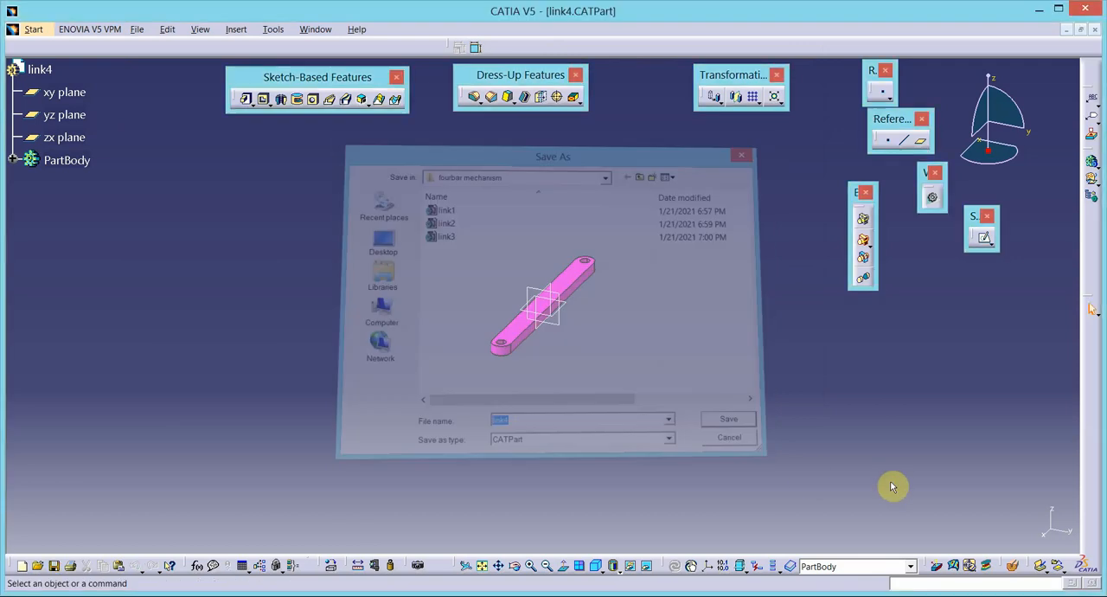
pyautogui.click(1094, 30)
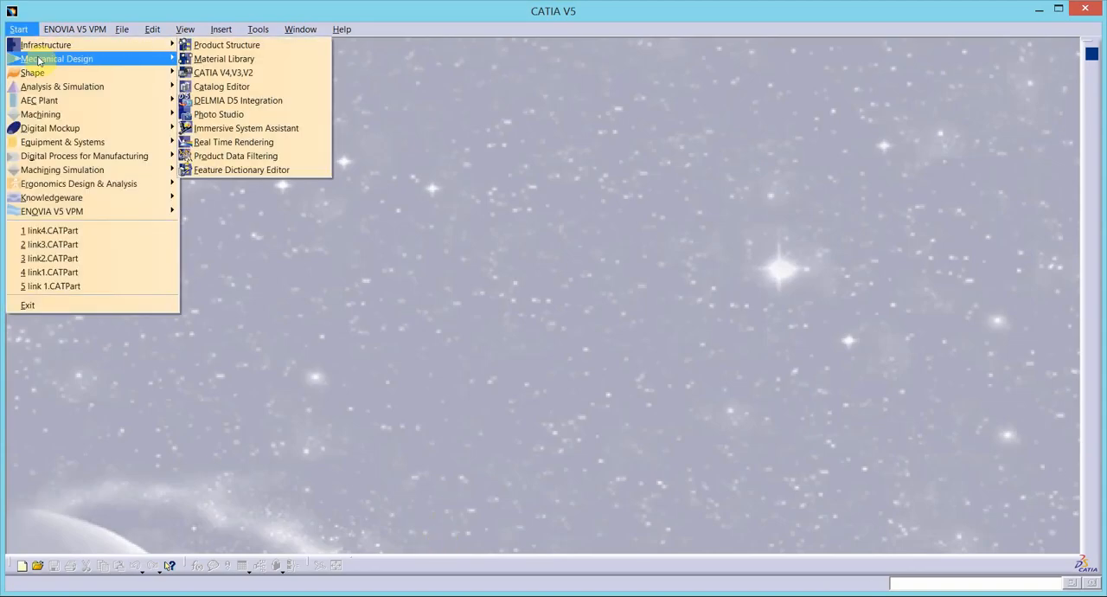
# - Create a new assembly product and set its part number to "four bar linkage"
pyautogui.moveTo(52, 58)
pyautogui.click(218, 74)
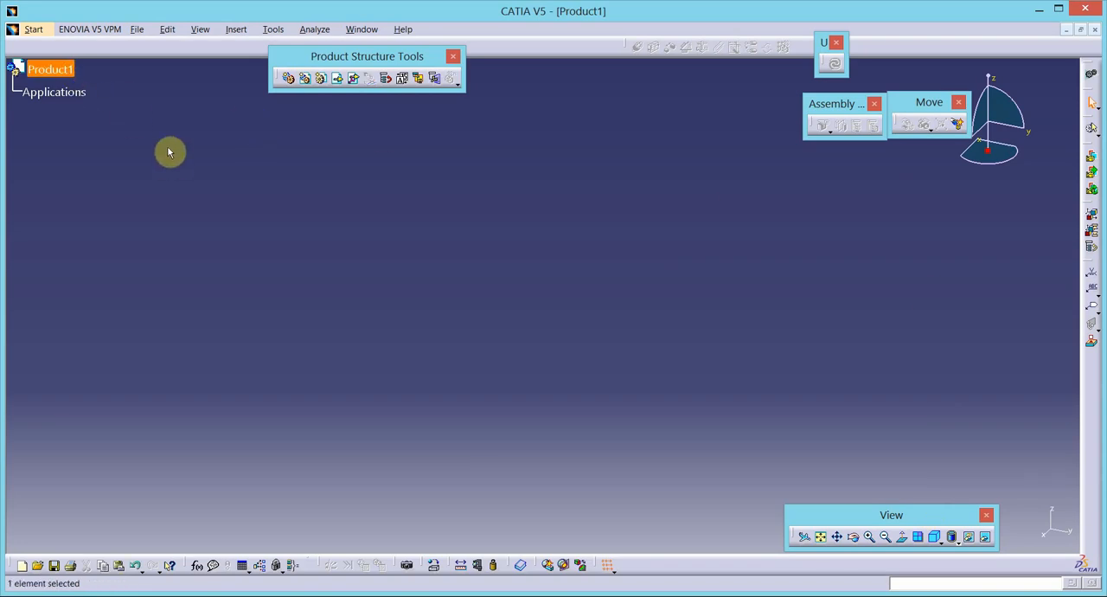
pyautogui.rightClick(66, 76)
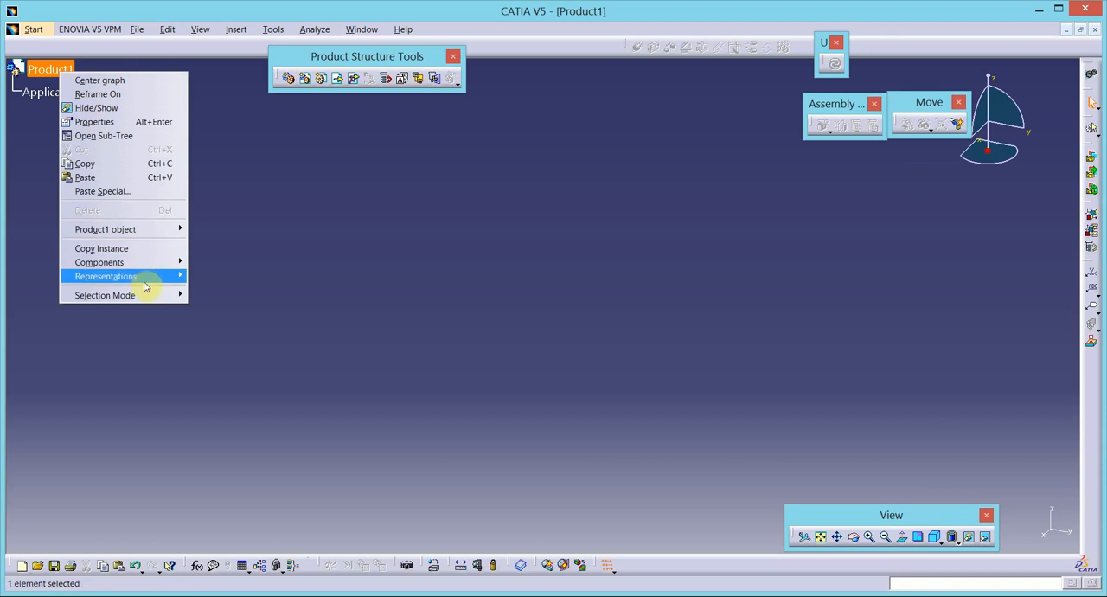
pyautogui.click(96, 121)
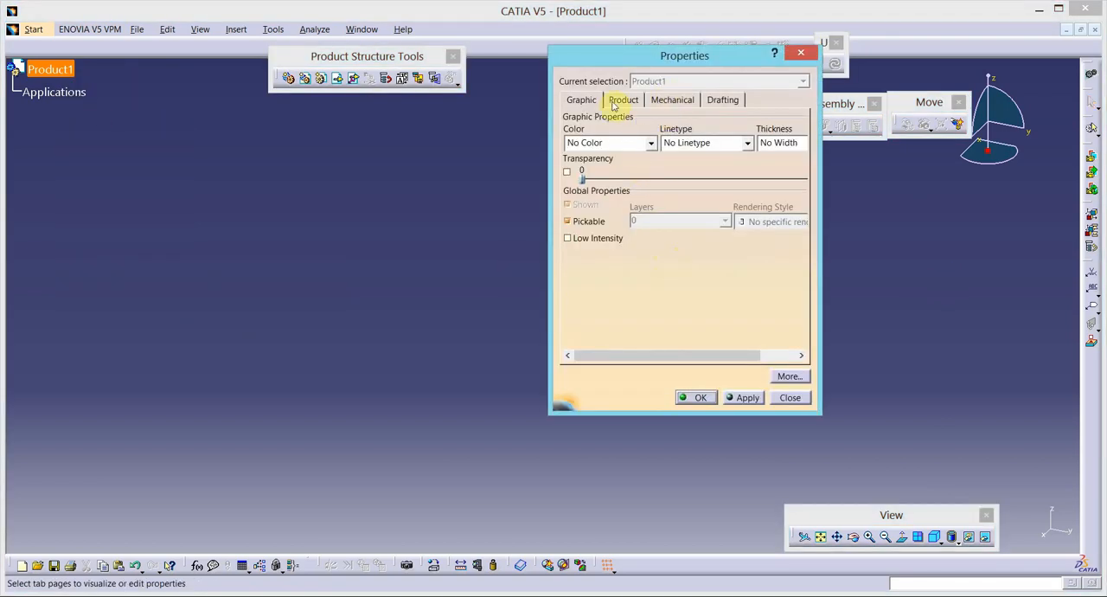
pyautogui.click(616, 102)
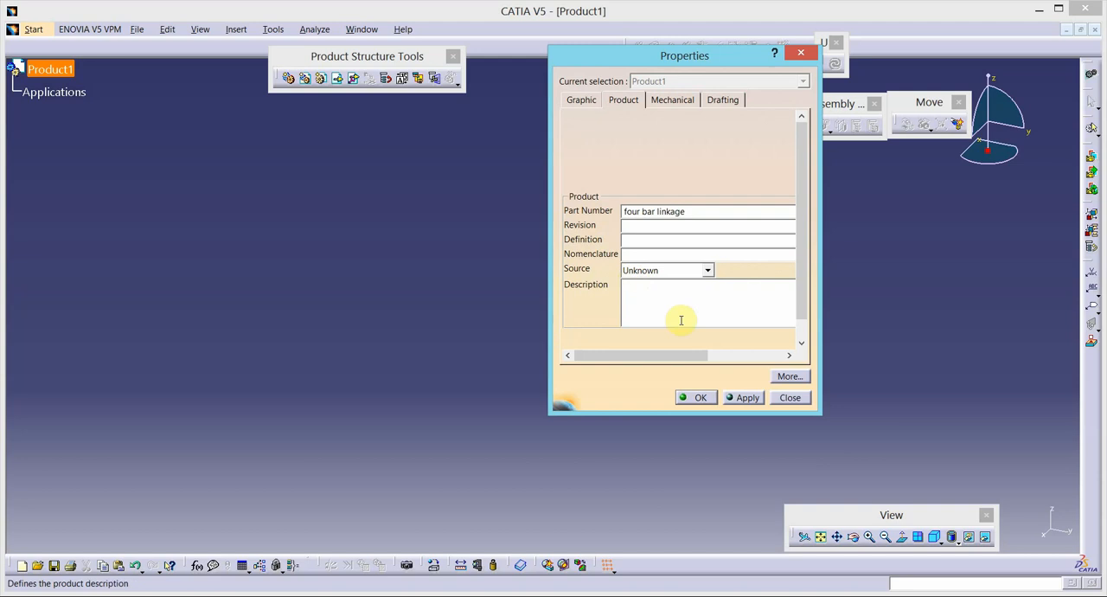
pyautogui.click(742, 398)
pyautogui.click(699, 397)
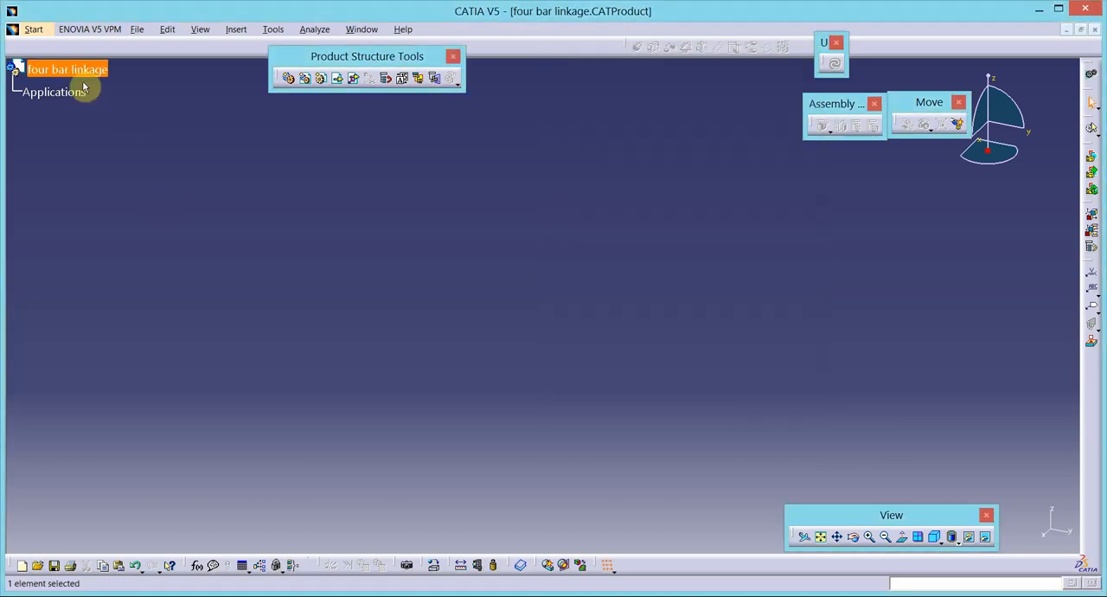
# - Insert the existing part link1 from the fourbar mechanism folder on the Desktop into the four bar linkage product
pyautogui.click(340, 80)
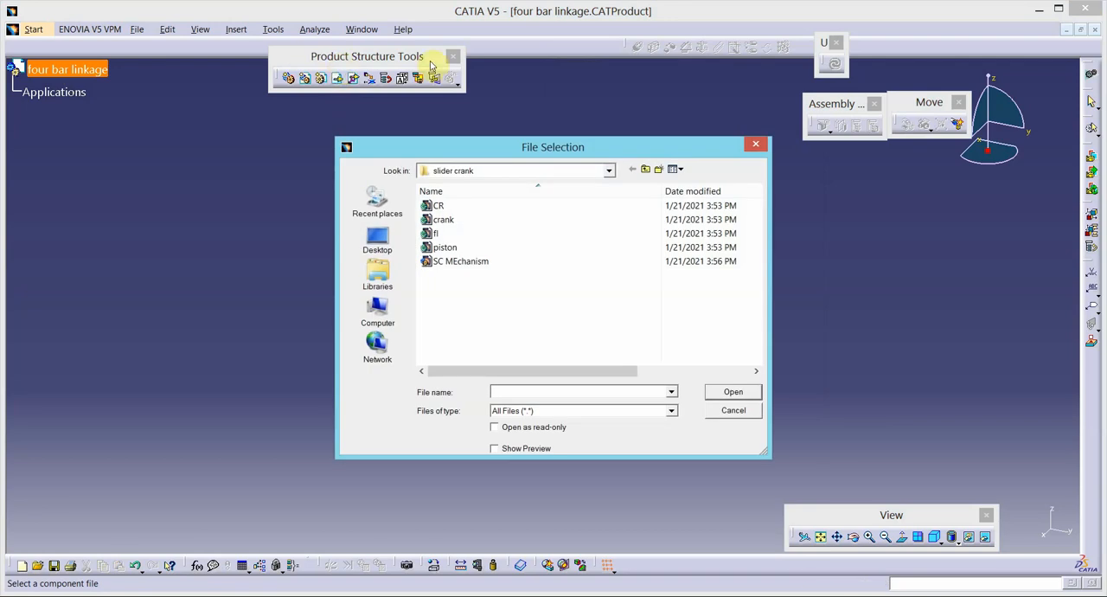
pyautogui.click(645, 169)
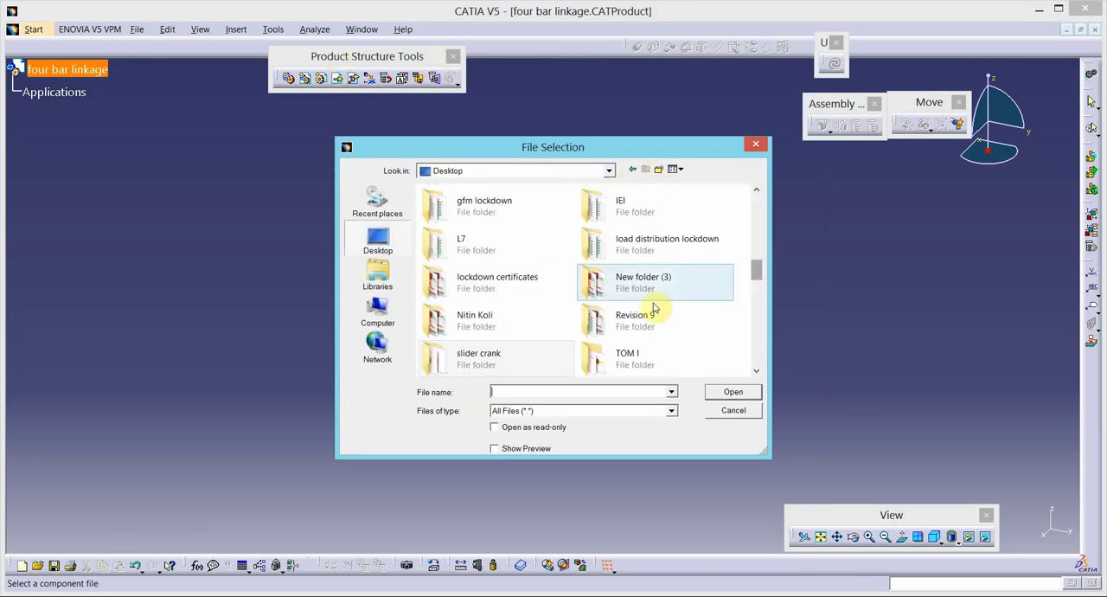
pyautogui.click(608, 322)
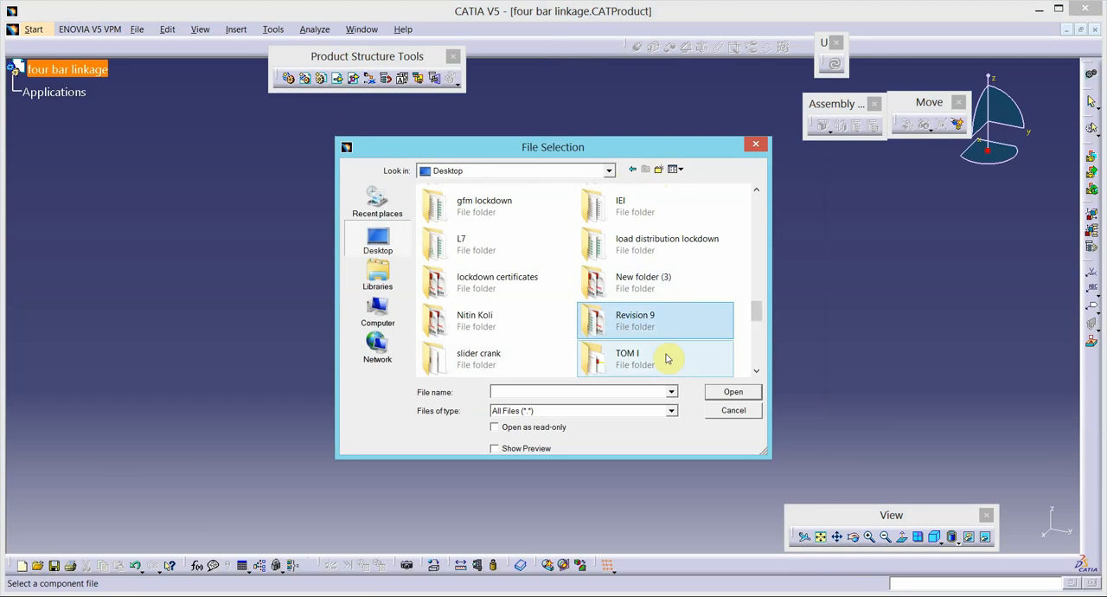
pyautogui.press('f')
pyautogui.press('f')
pyautogui.press('f')
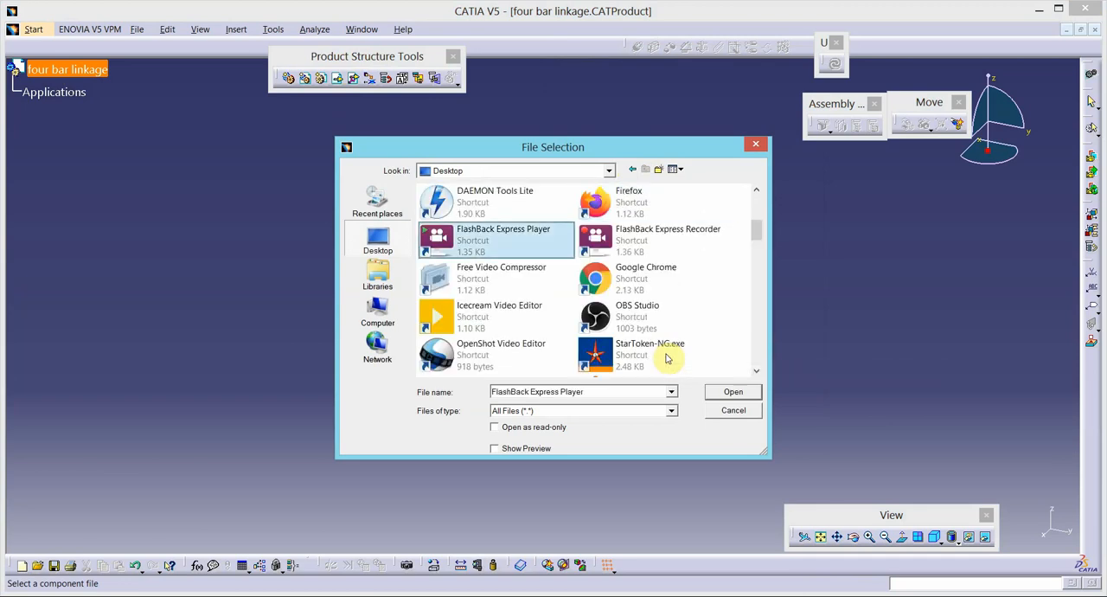
pyautogui.press('f')
pyautogui.press('f')
pyautogui.press('f')
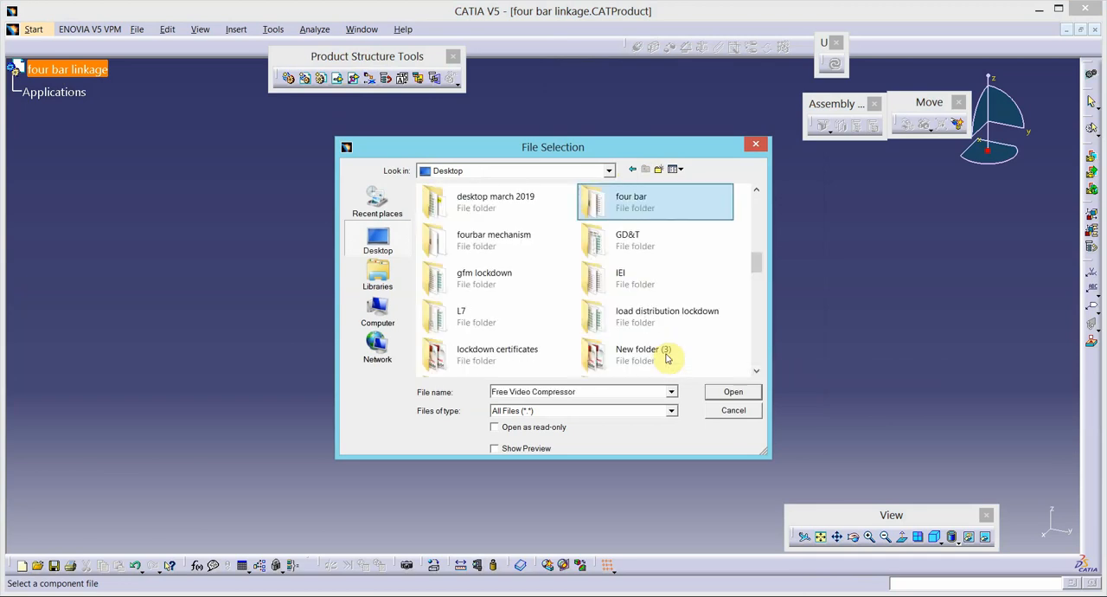
pyautogui.doubleClick(554, 239)
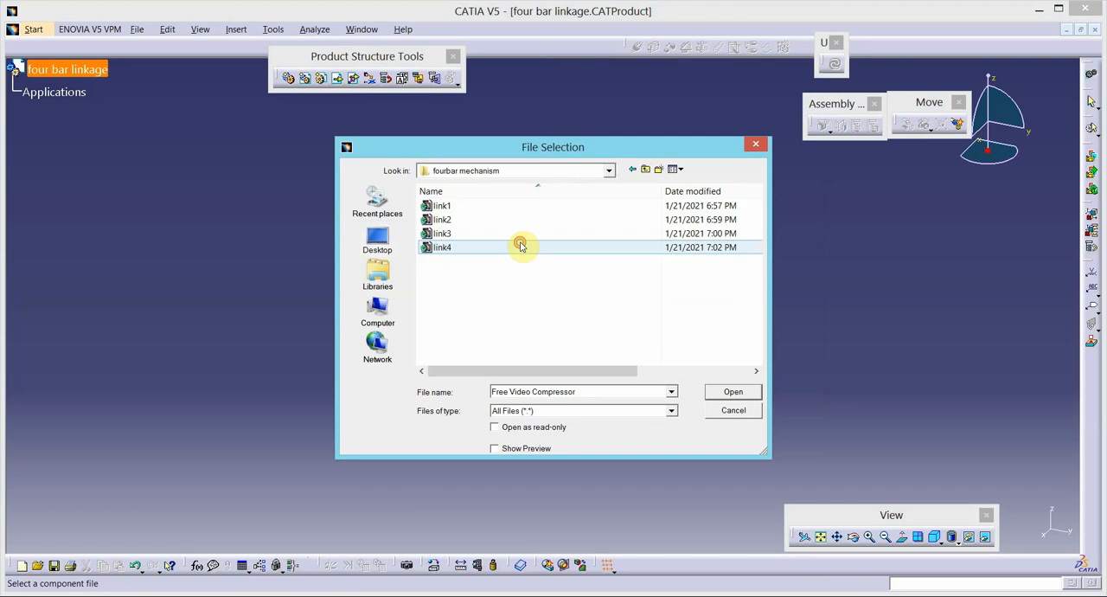
pyautogui.click(461, 207)
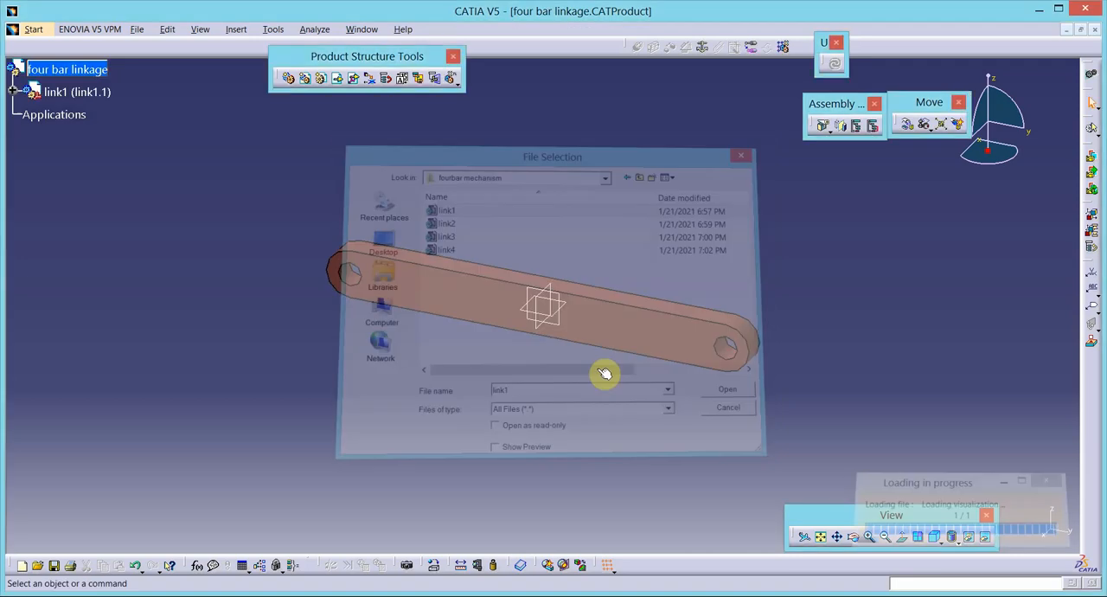
# - Anchor link1 with a Fix constraint and check its degrees of freedom
pyautogui.click(610, 333)
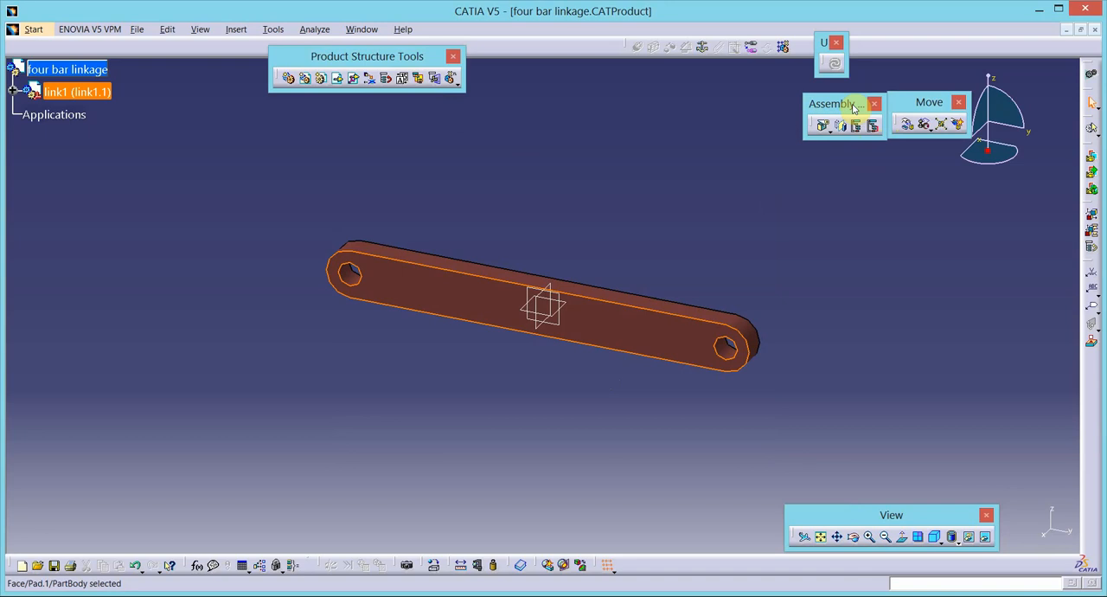
pyautogui.click(704, 47)
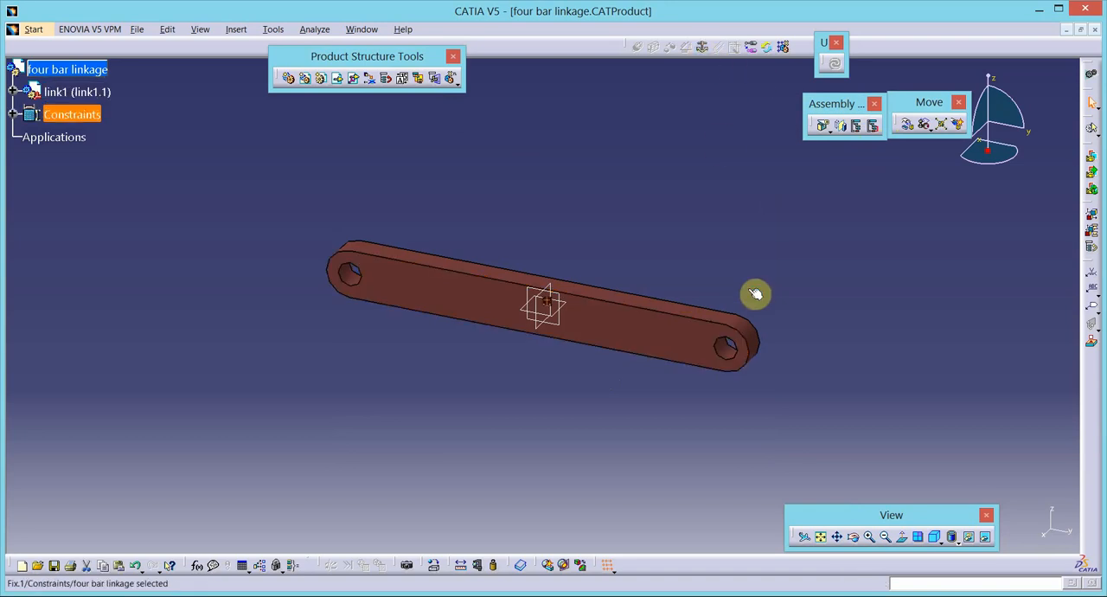
pyautogui.rightClick(83, 91)
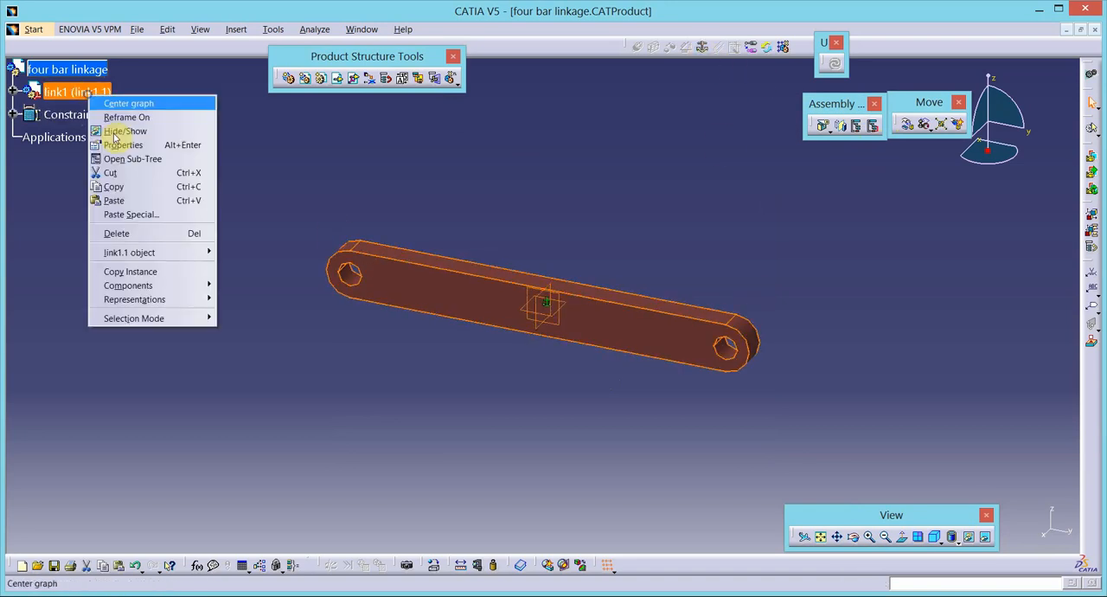
pyautogui.moveTo(160, 253)
pyautogui.click(268, 311)
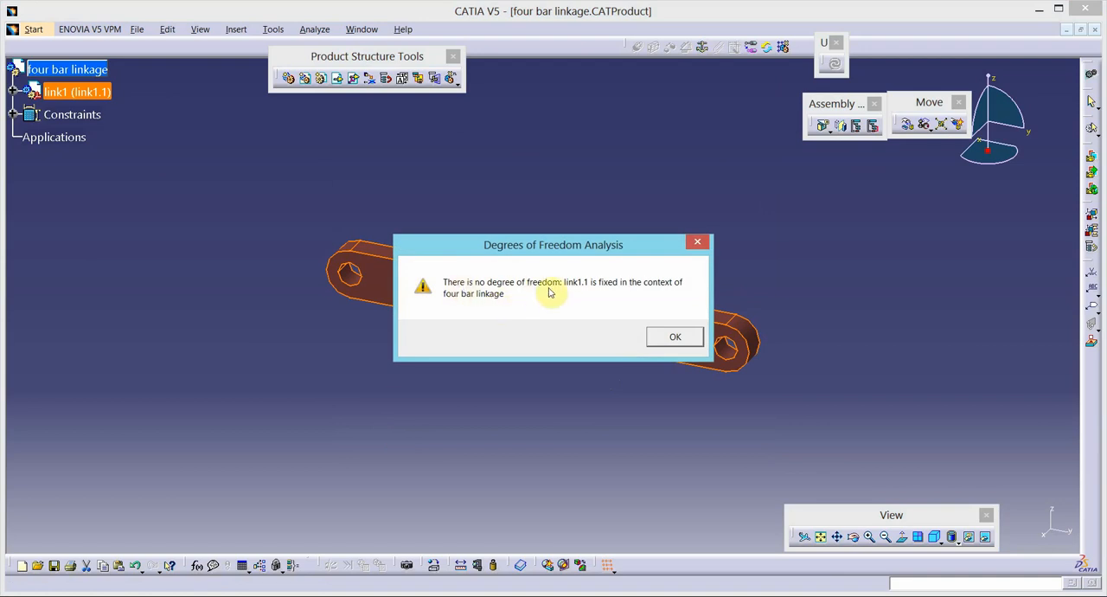
pyautogui.click(673, 337)
pyautogui.click(507, 487)
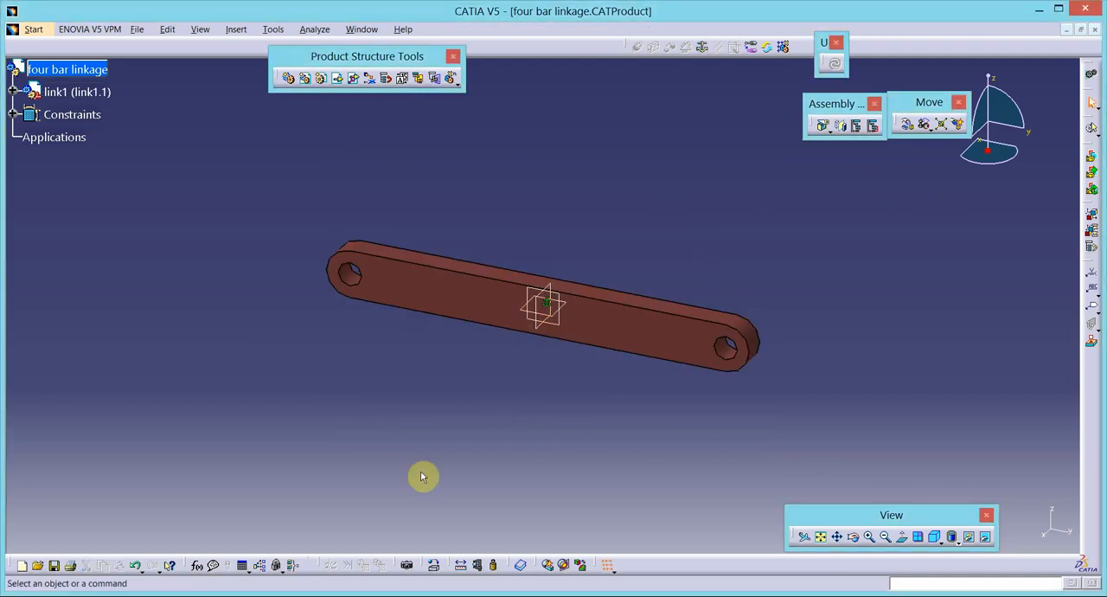
# - Insert the existing part link2 into the product and shift link1 along the X axis to separate the overlapping links
pyautogui.click(339, 80)
pyautogui.click(97, 70)
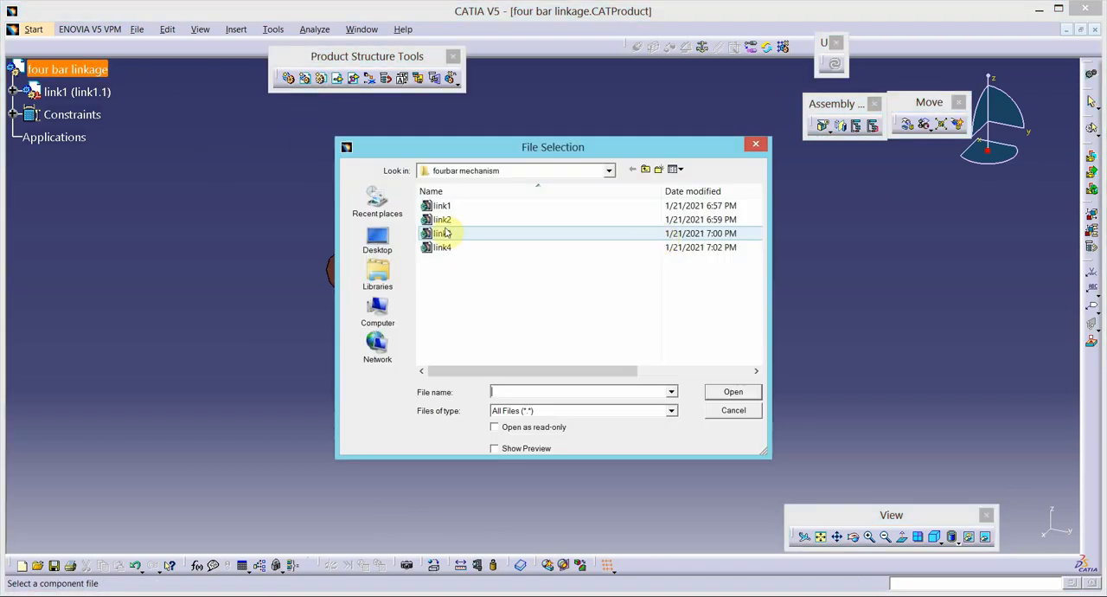
pyautogui.doubleClick(442, 220)
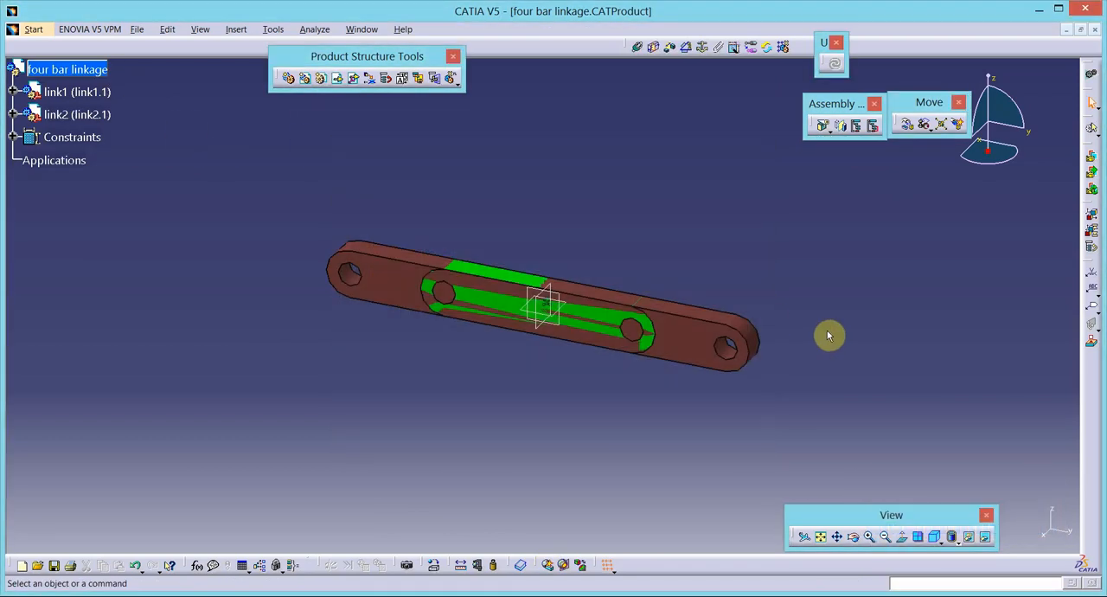
pyautogui.click(906, 123)
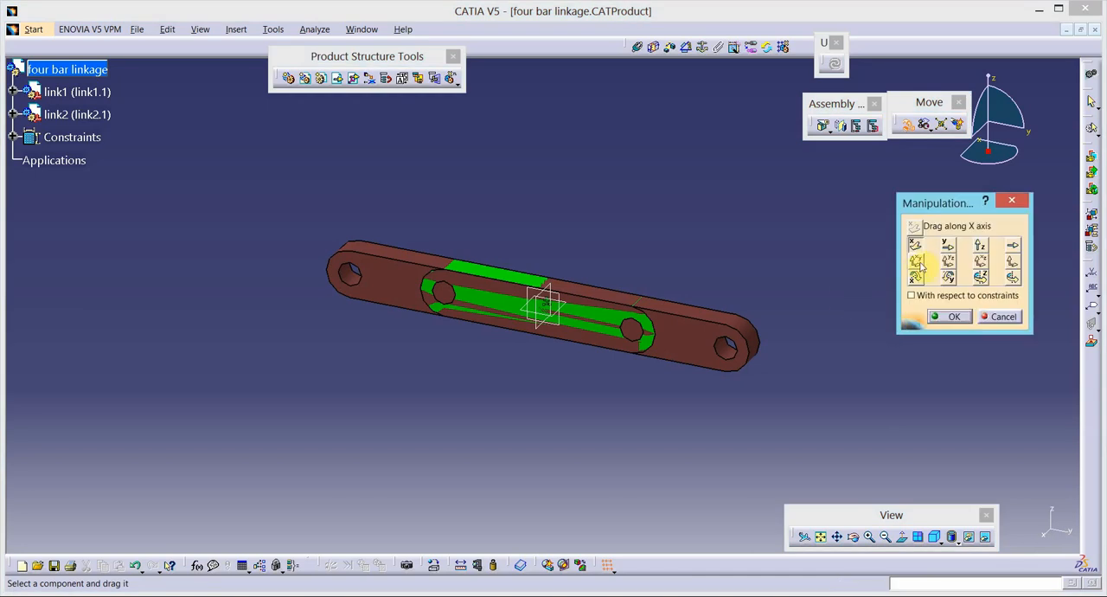
pyautogui.moveTo(595, 325); pyautogui.dragTo(737, 389)
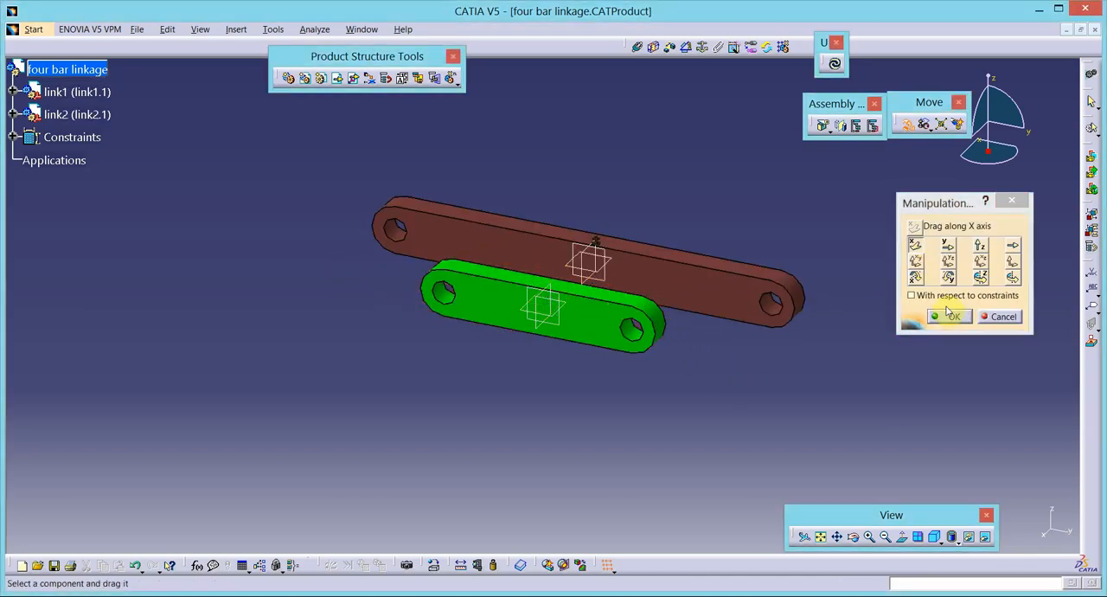
pyautogui.click(949, 316)
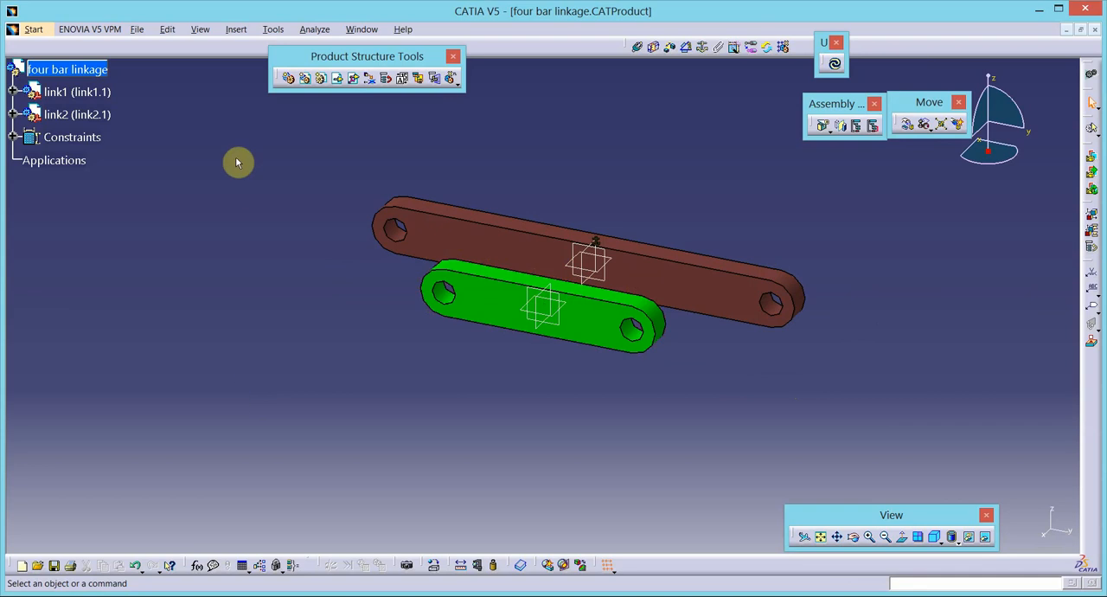
# - Add a coincidence constraint between the hole axis at one end of link2 and the neighbouring end hole axis of link1
pyautogui.click(638, 49)
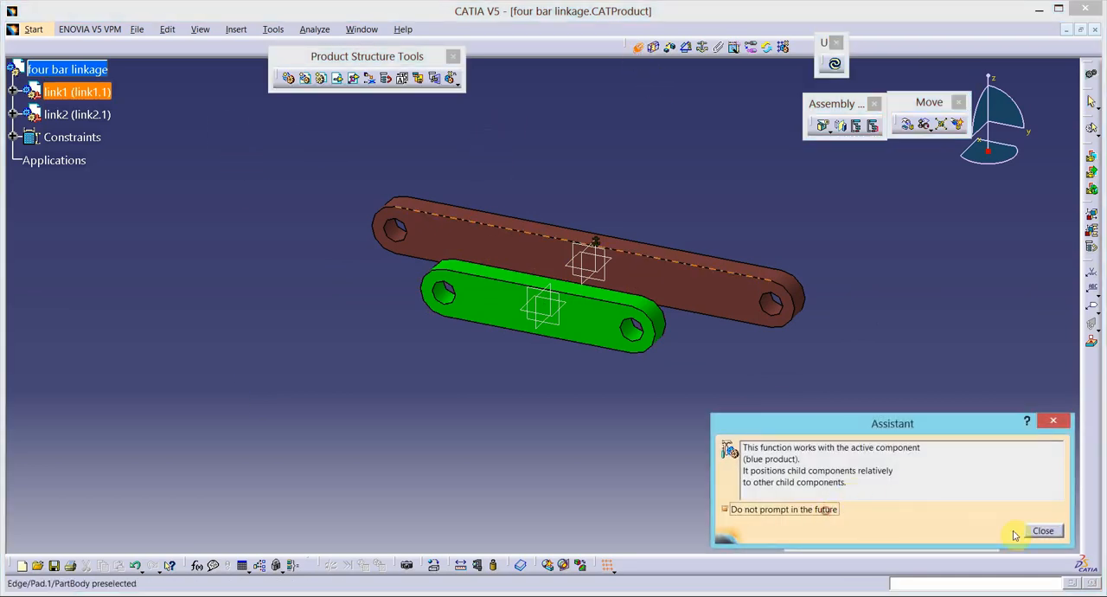
pyautogui.click(1041, 531)
pyautogui.click(446, 292)
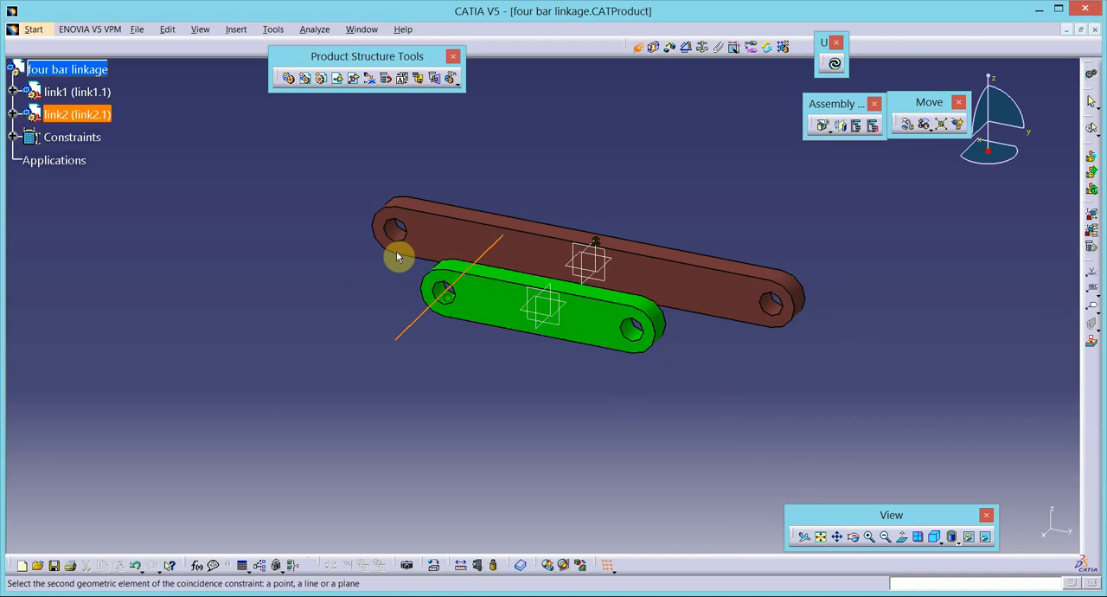
pyautogui.click(392, 240)
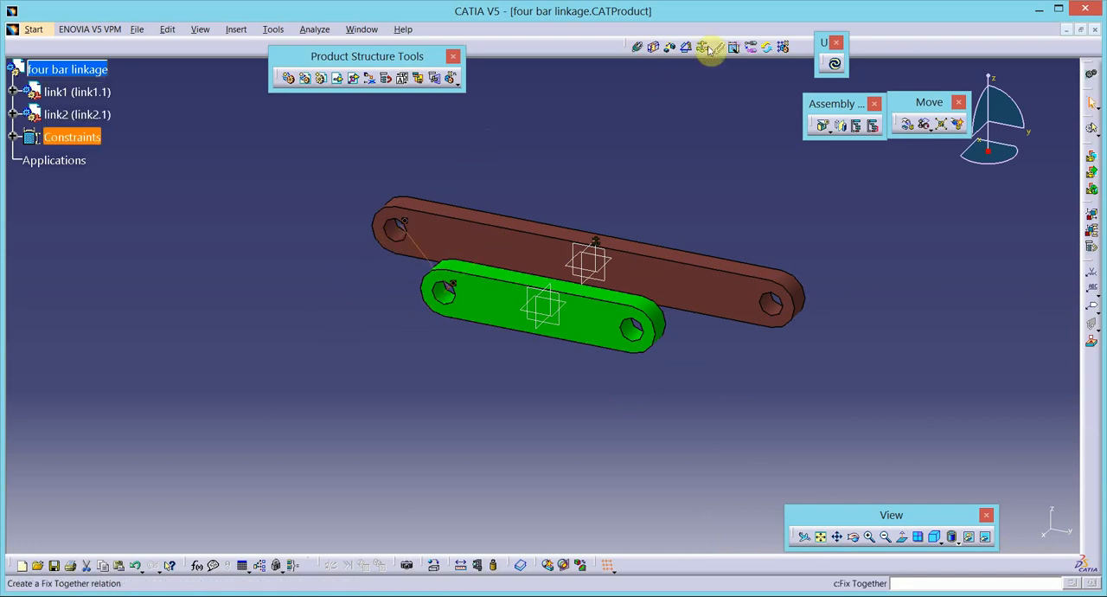
# - Add a surface contact constraint between the broad faces of link1 and link2 and update the assembly
pyautogui.click(655, 48)
pyautogui.click(485, 242)
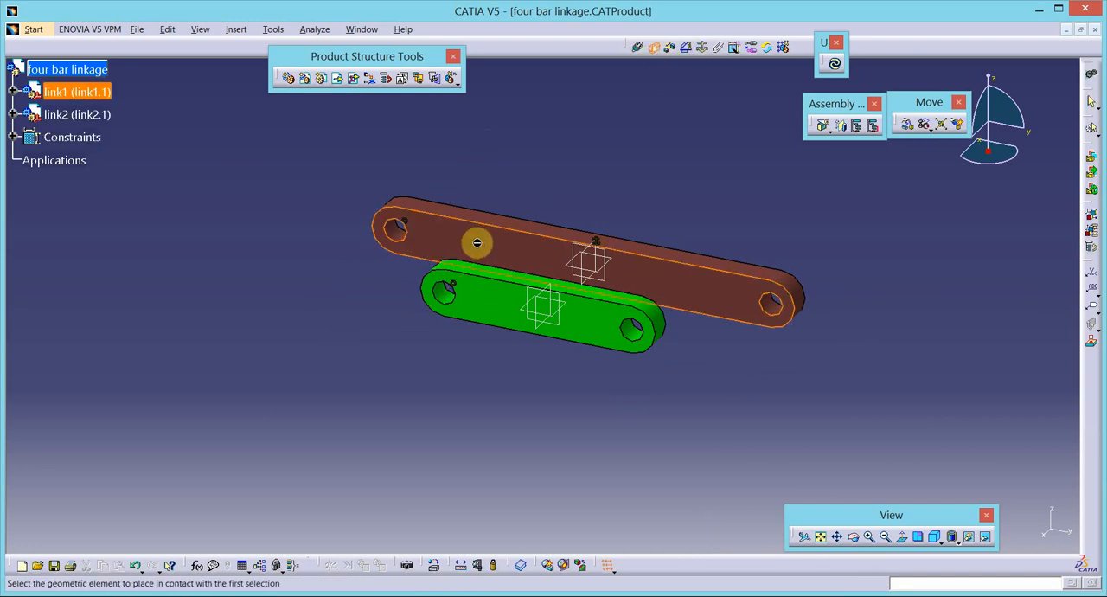
pyautogui.click(492, 302)
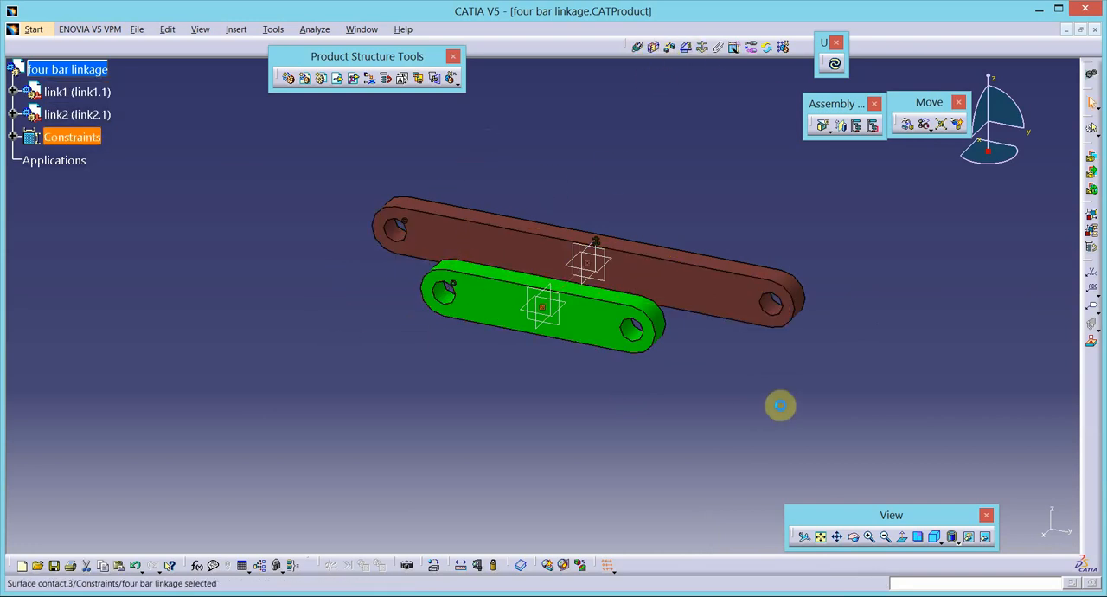
pyautogui.click(835, 63)
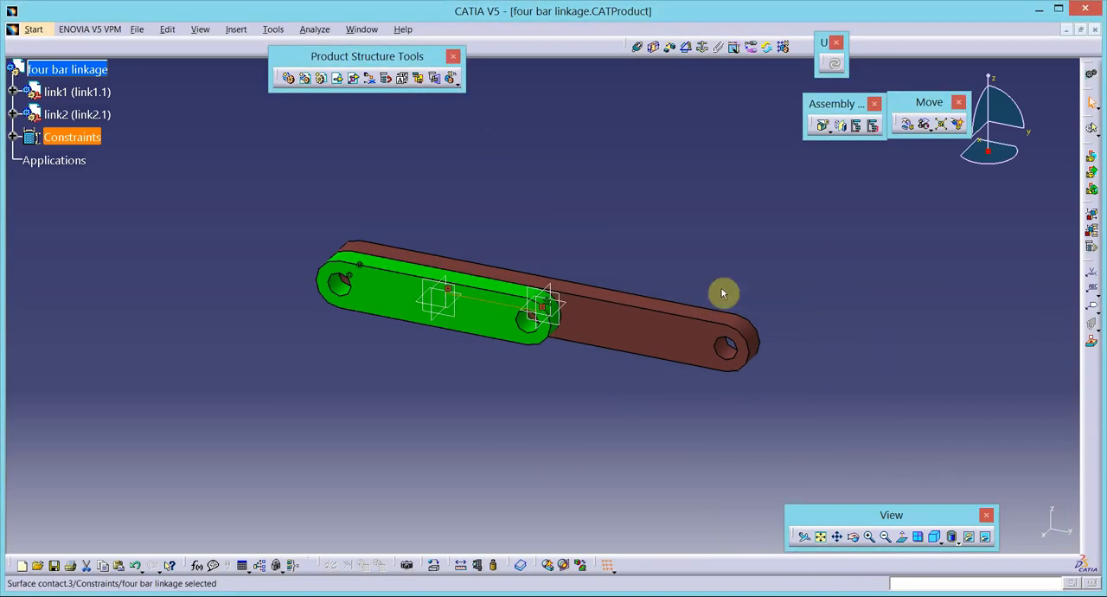
# - Rotate link2 about its shared hole axis, with respect to constraints, until it stands up at an angle to link1
pyautogui.click(909, 124)
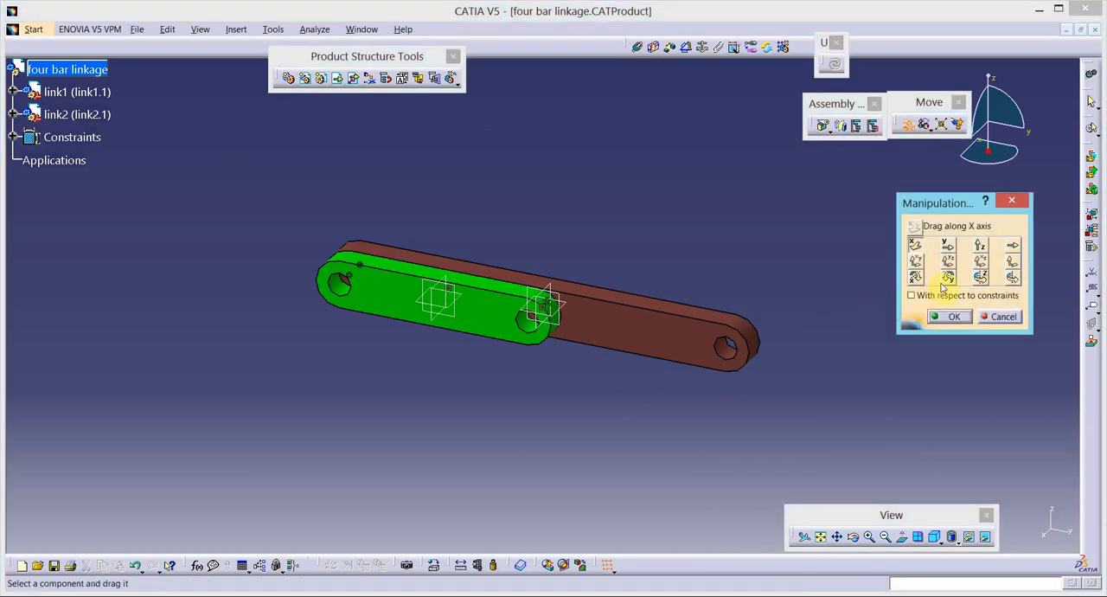
pyautogui.click(1012, 277)
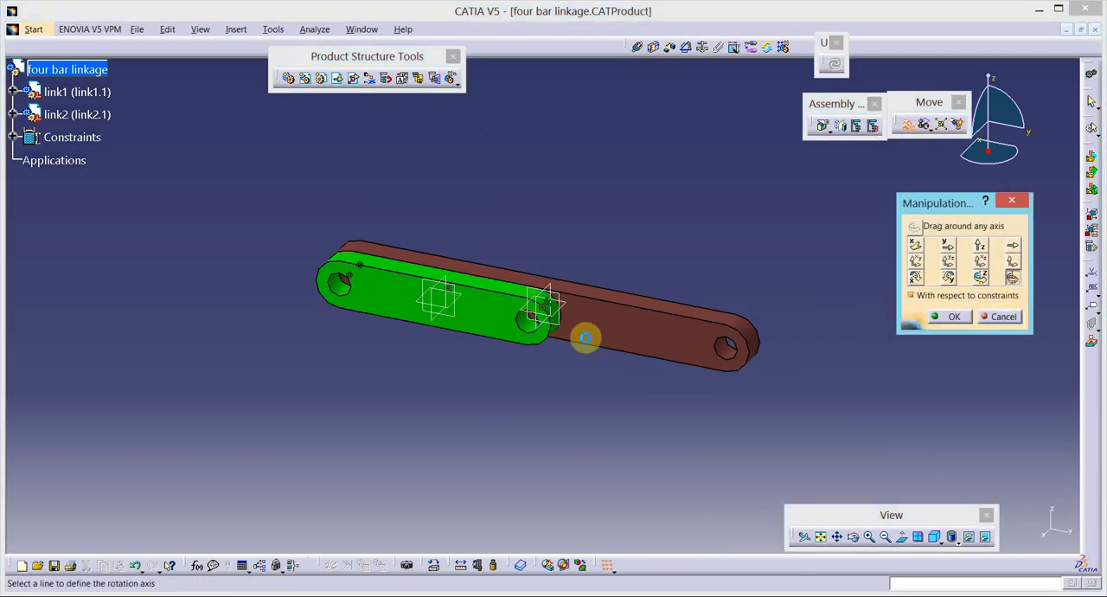
pyautogui.click(346, 287)
pyautogui.moveTo(504, 331); pyautogui.dragTo(396, 192)
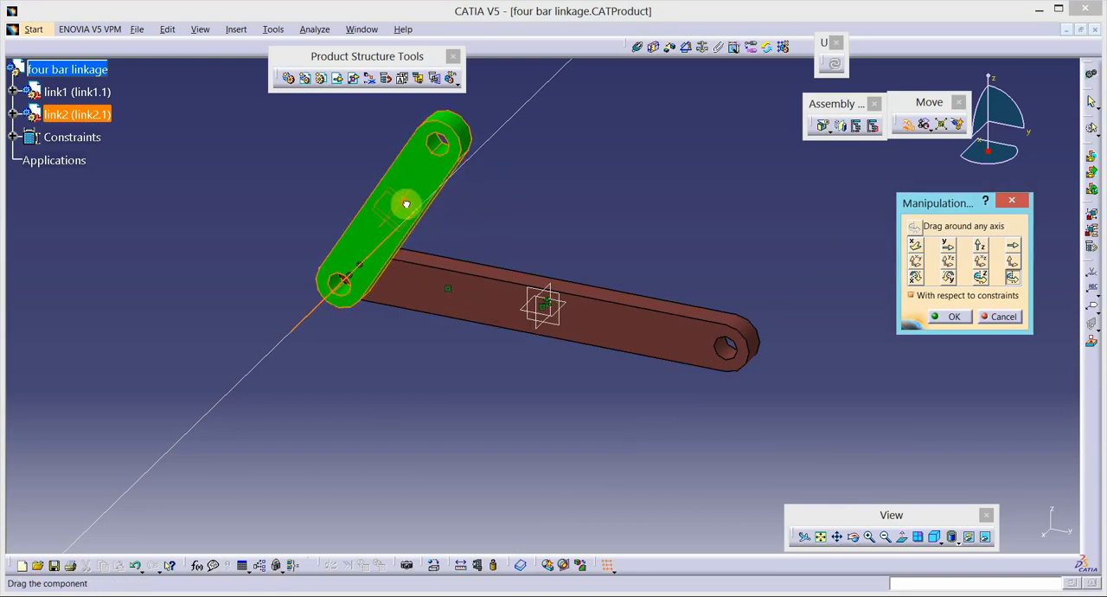
pyautogui.click(937, 319)
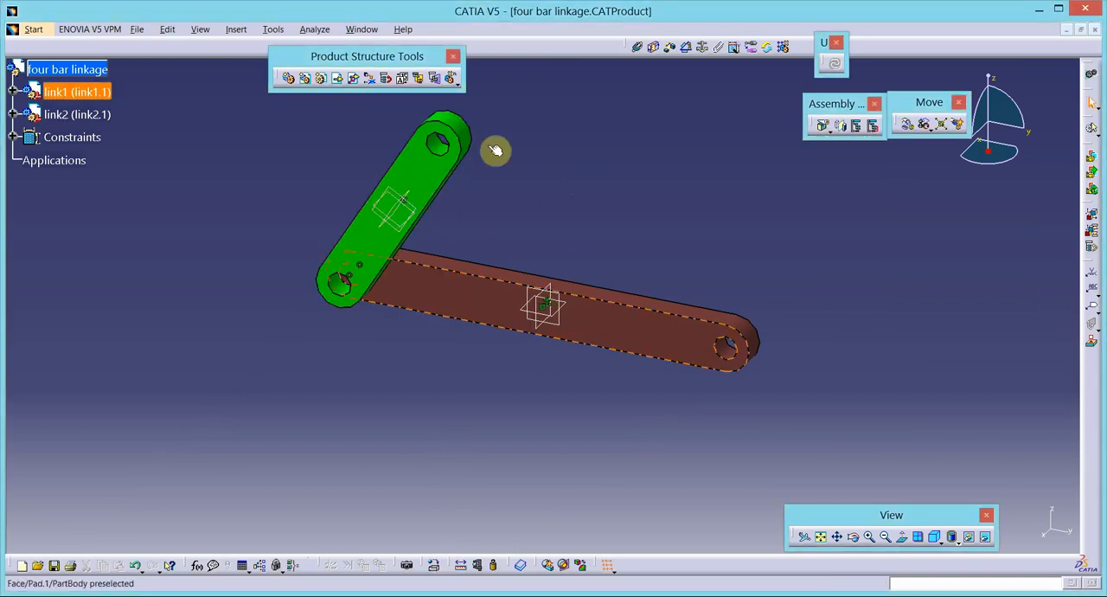
# - Insert the existing part link4 from the fourbar mechanism folder into the four bar linkage product
pyautogui.moveTo(882, 517); pyautogui.dragTo(708, 523)
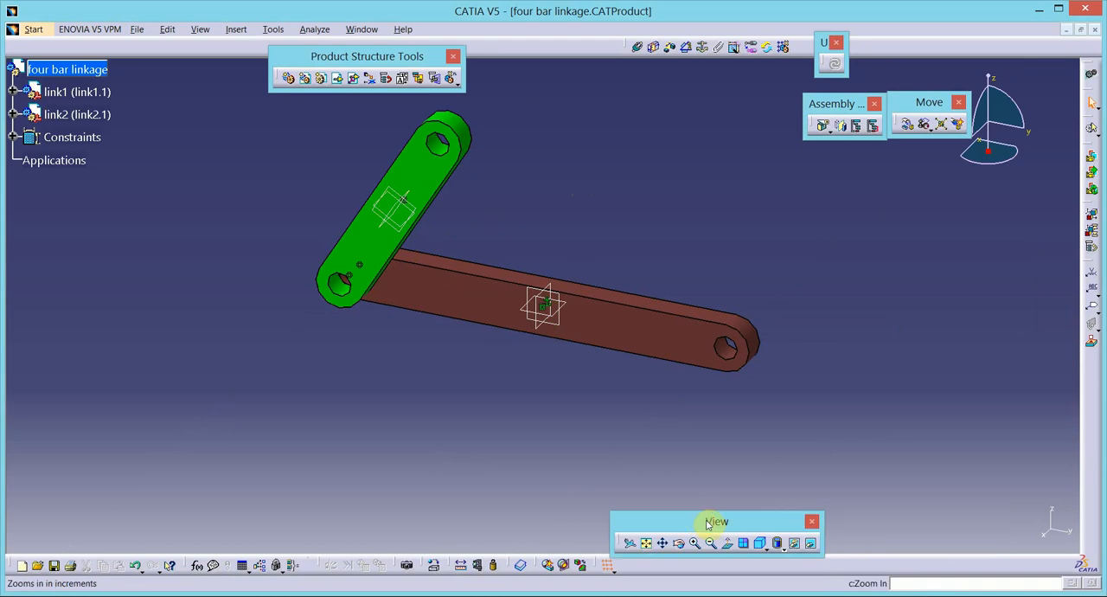
pyautogui.click(711, 543)
pyautogui.click(711, 543)
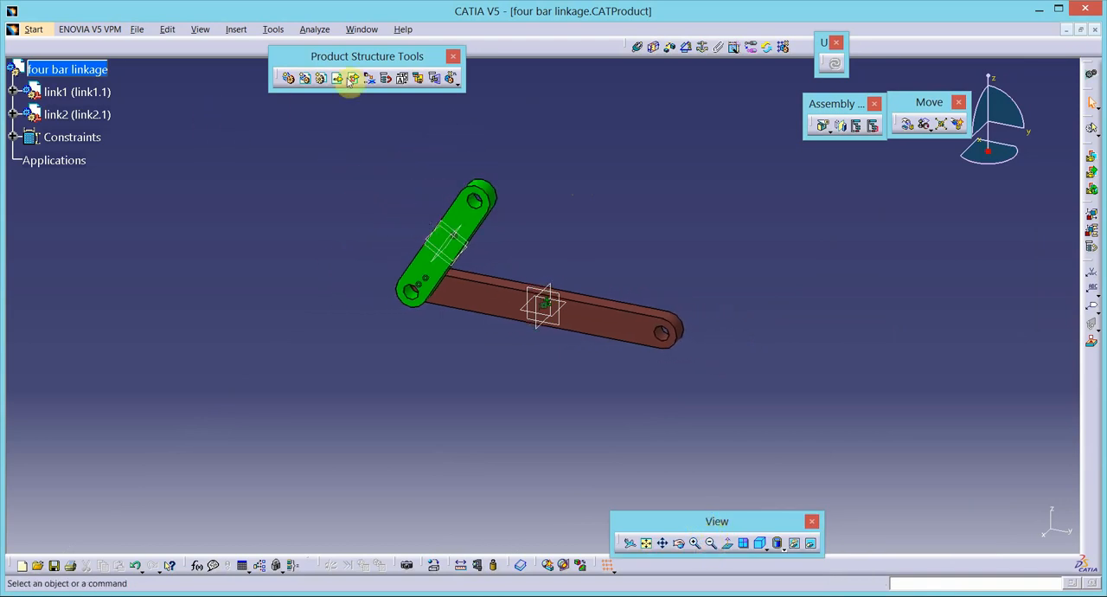
pyautogui.click(93, 76)
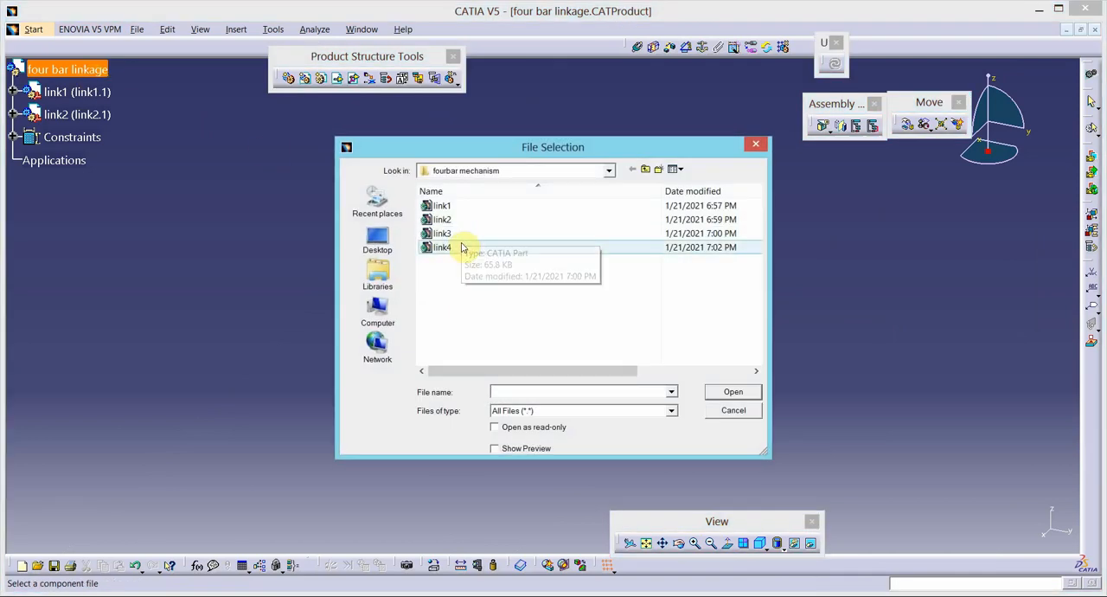
pyautogui.doubleClick(461, 248)
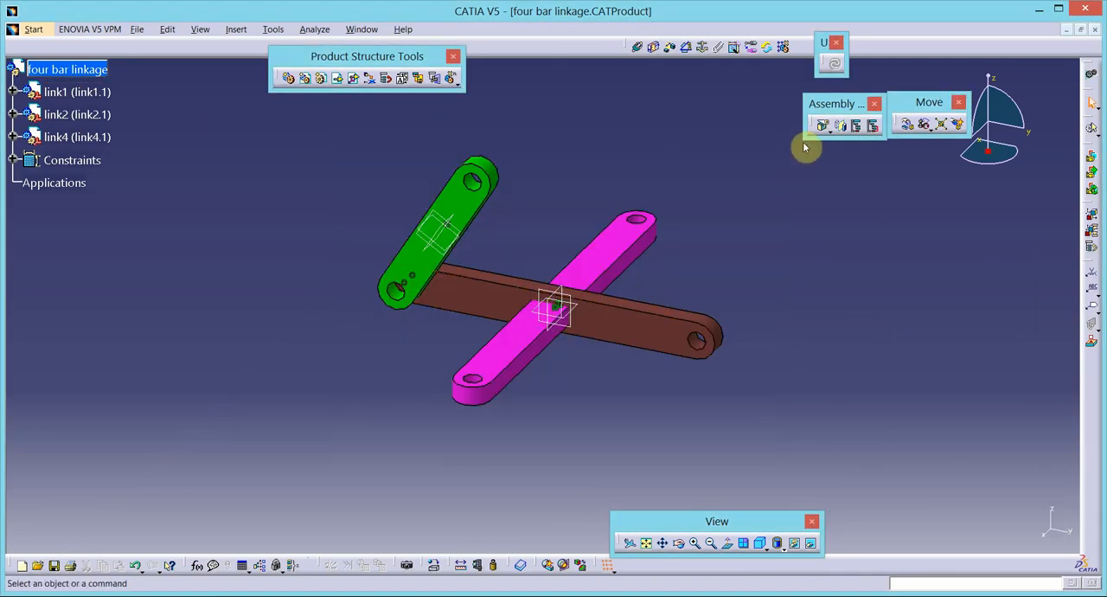
# - Constrain link4's end hole axis coincident with link1's free-end hole axis, and put link4's broad face in contact with link1's
pyautogui.click(636, 46)
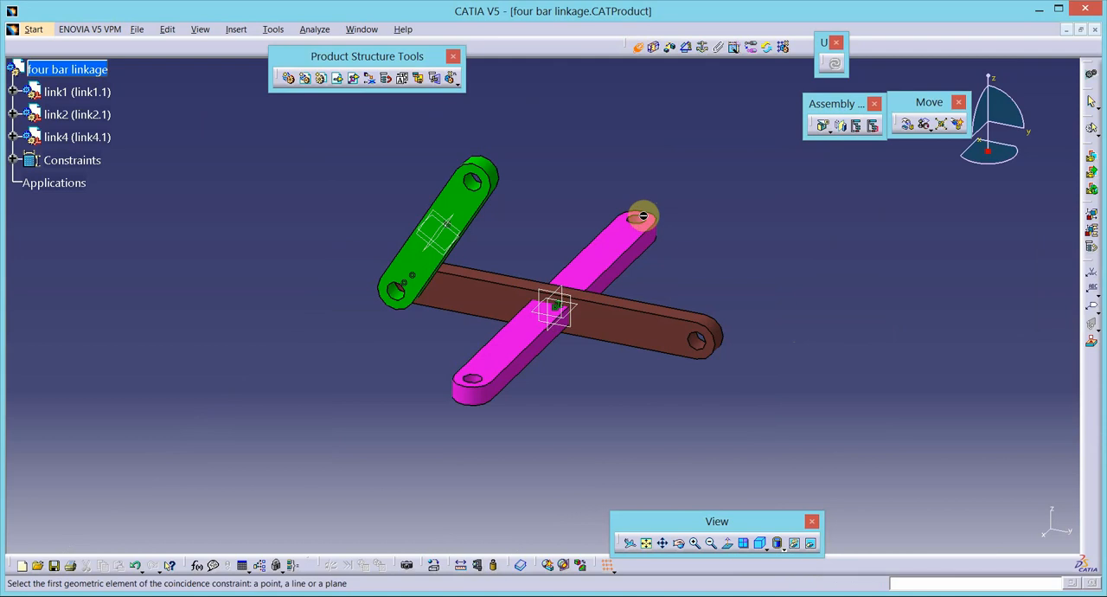
pyautogui.click(467, 396)
pyautogui.click(725, 343)
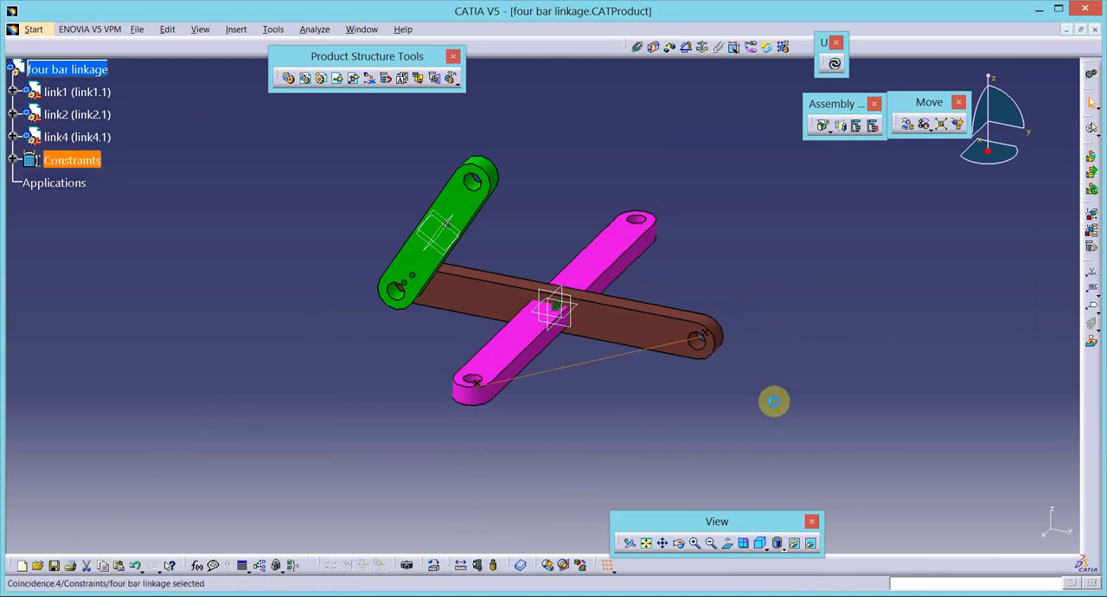
pyautogui.click(653, 45)
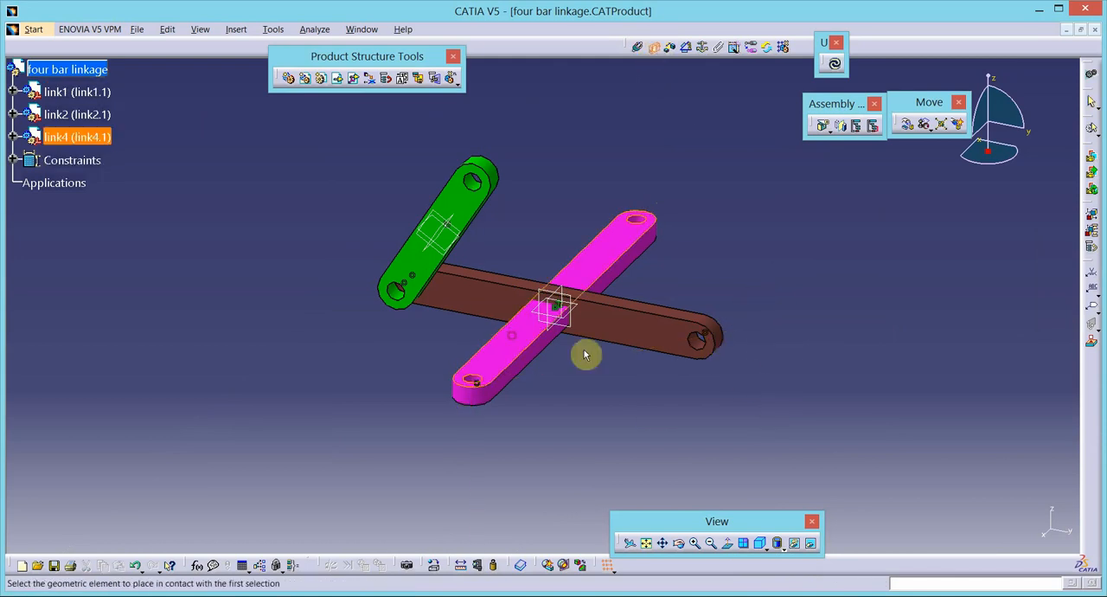
pyautogui.click(667, 344)
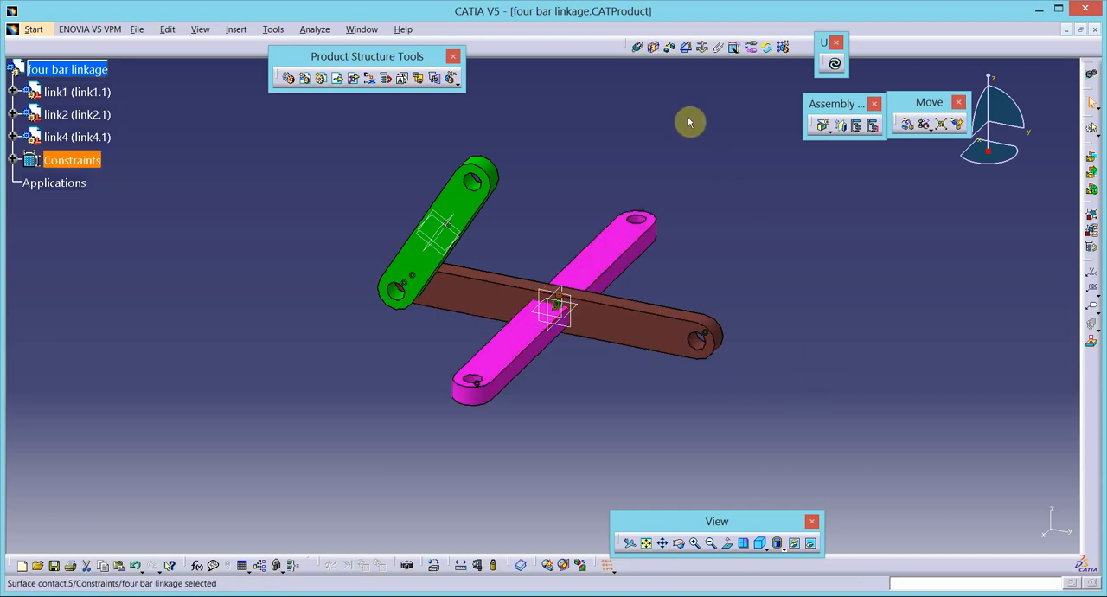
# - Update the assembly and rotate link4 about its shared hole axis, with respect to constraints, until it stands upright above link1
pyautogui.click(835, 63)
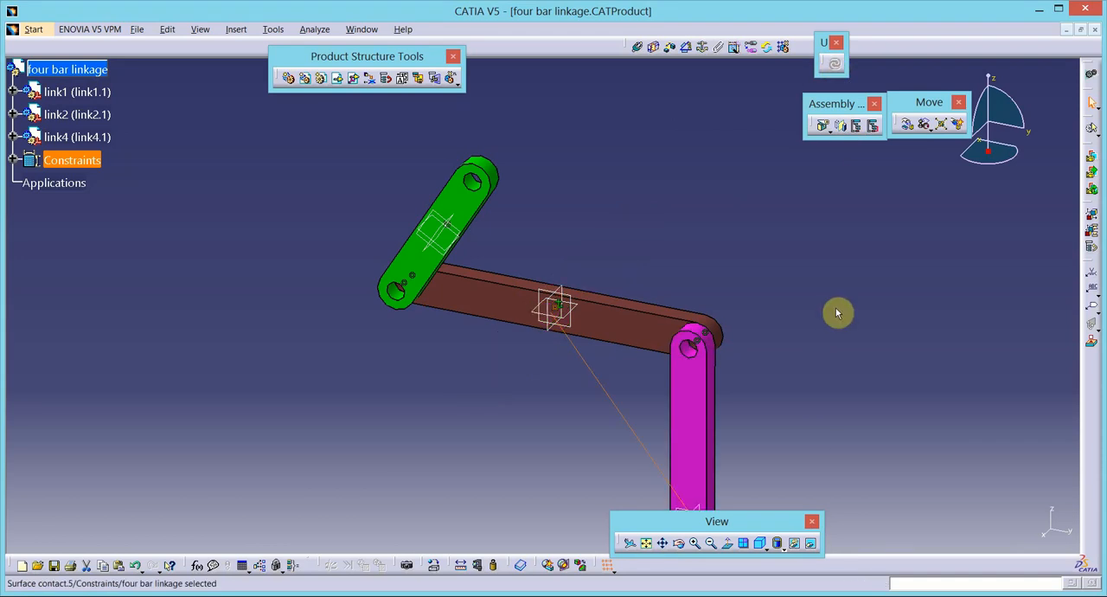
pyautogui.click(908, 124)
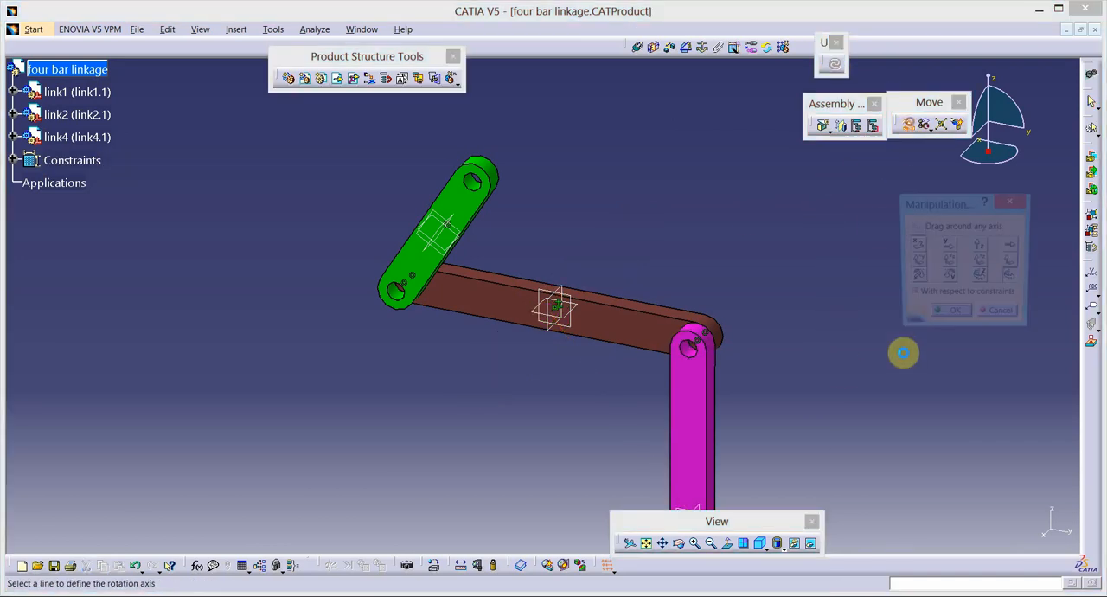
pyautogui.click(1008, 280)
pyautogui.click(690, 351)
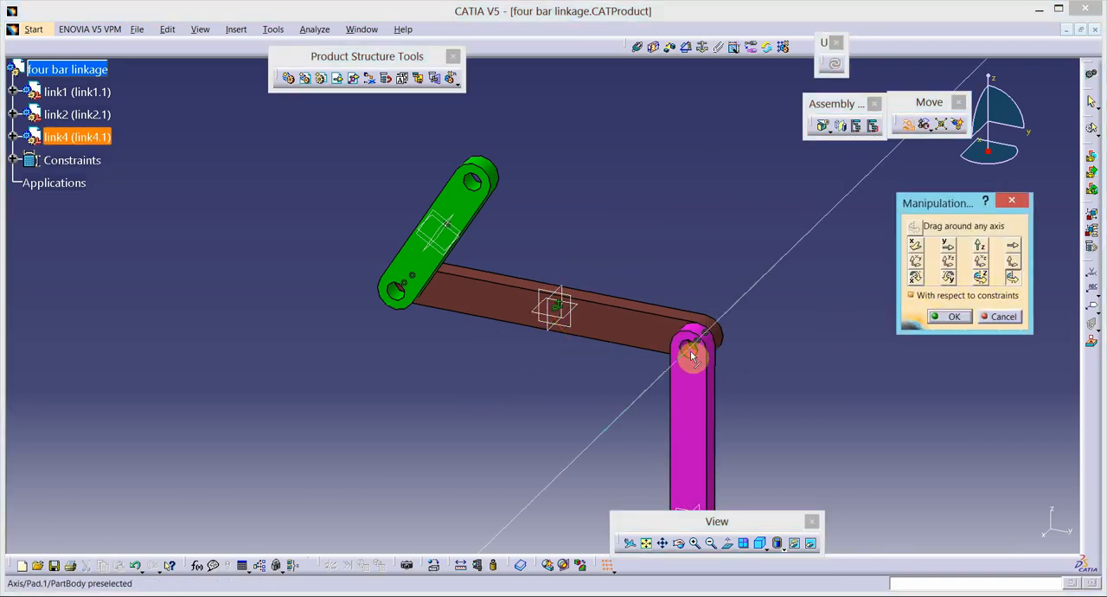
pyautogui.moveTo(701, 451); pyautogui.dragTo(685, 287)
pyautogui.click(945, 317)
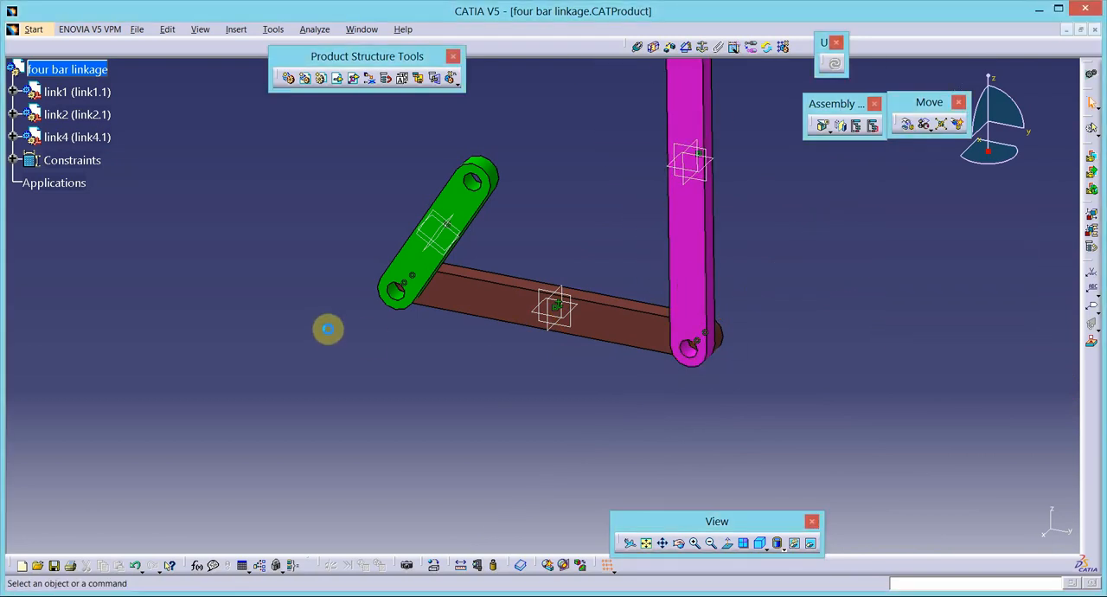
# - Insert the existing part link3 into the four bar linkage product
pyautogui.click(708, 544)
pyautogui.click(707, 543)
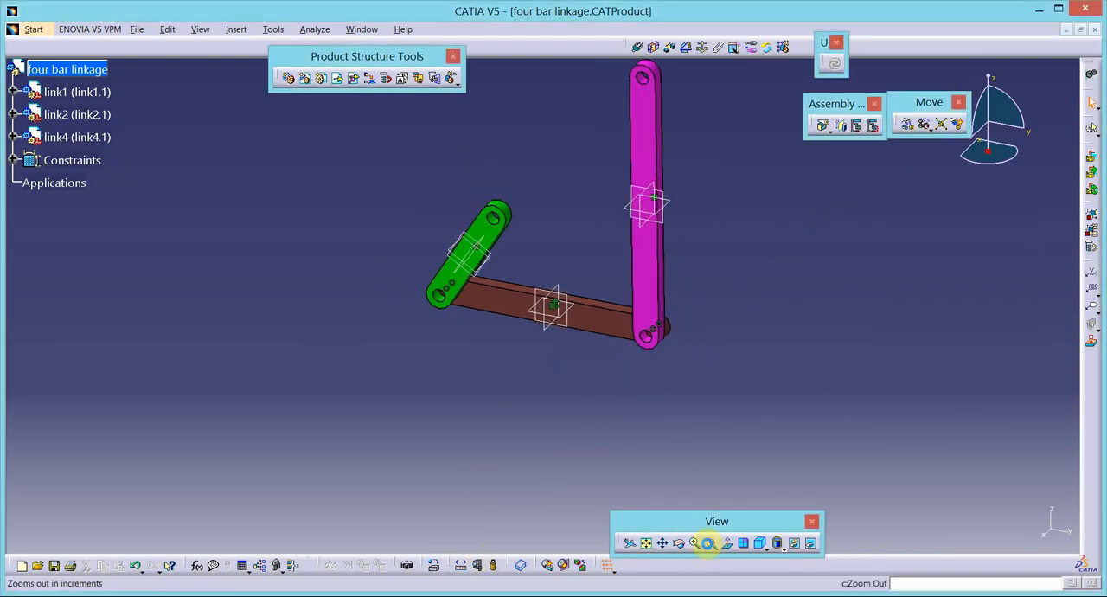
pyautogui.click(337, 78)
pyautogui.click(99, 71)
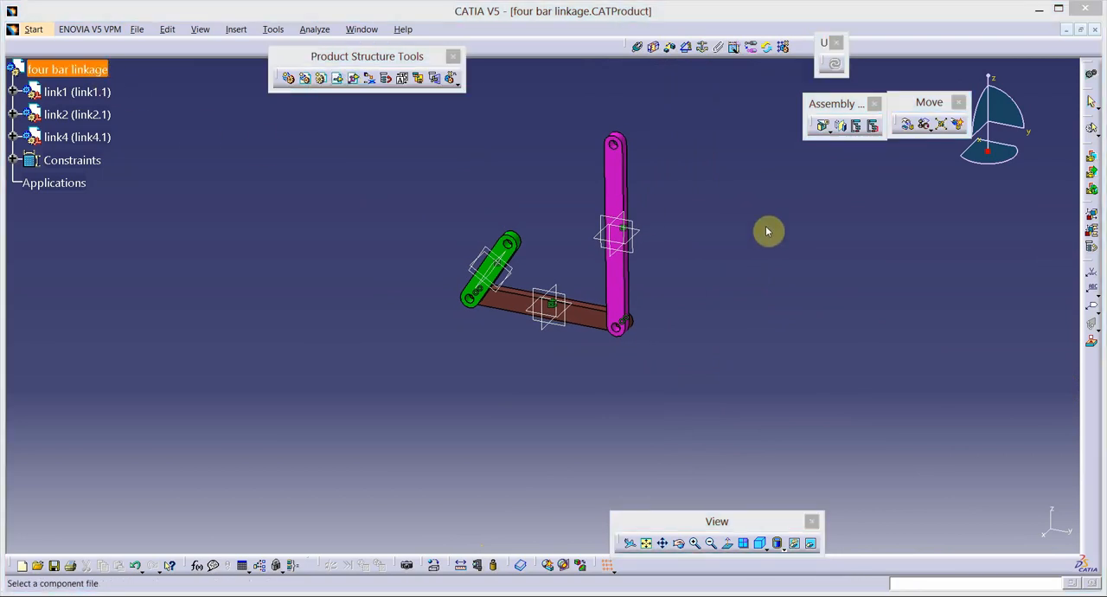
pyautogui.doubleClick(501, 234)
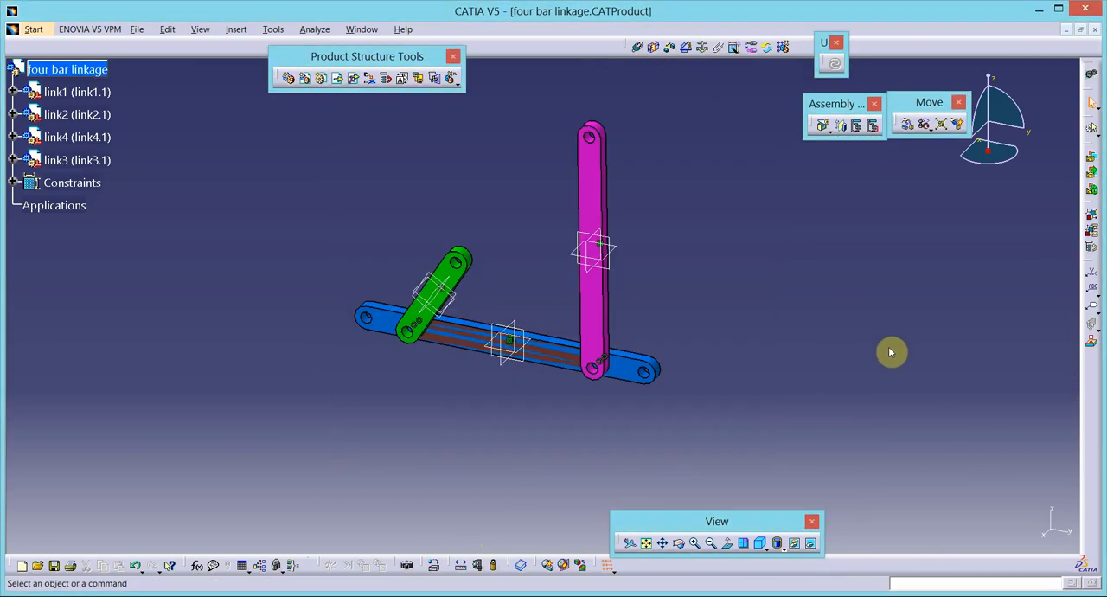
# - Move link3 freely along the X axis, ignoring constraints, until it is clear of link1 and link2
pyautogui.click(905, 128)
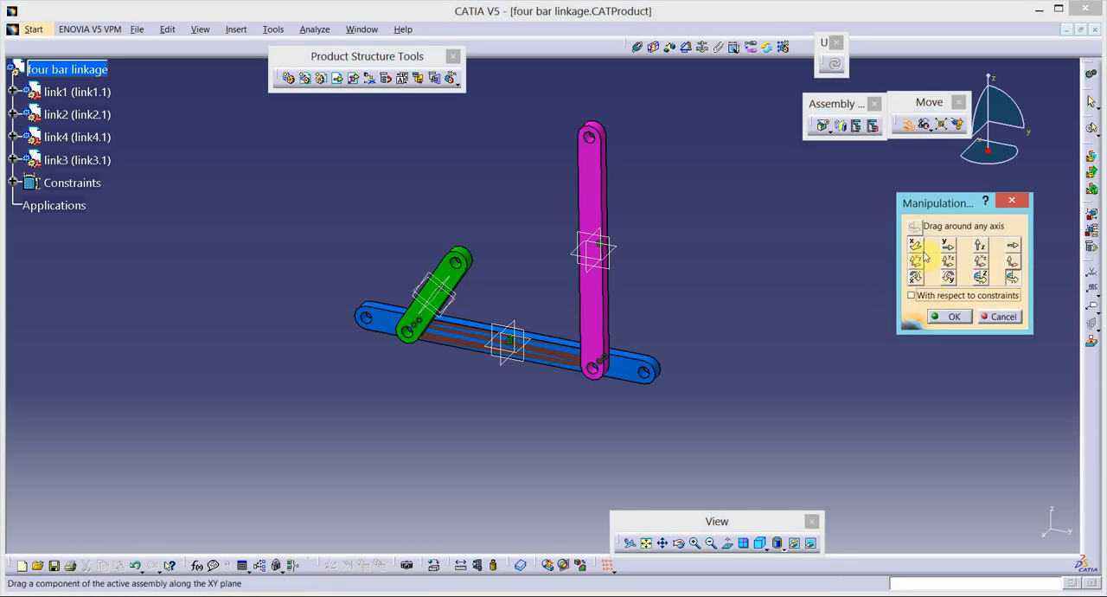
pyautogui.click(917, 246)
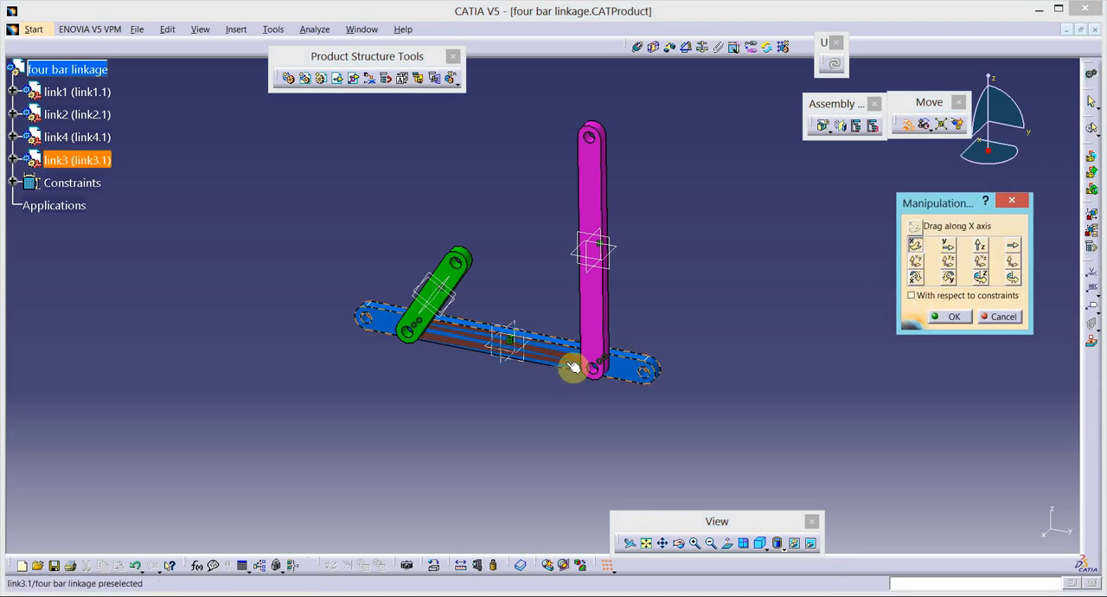
pyautogui.moveTo(574, 368); pyautogui.dragTo(657, 264)
pyautogui.click(950, 317)
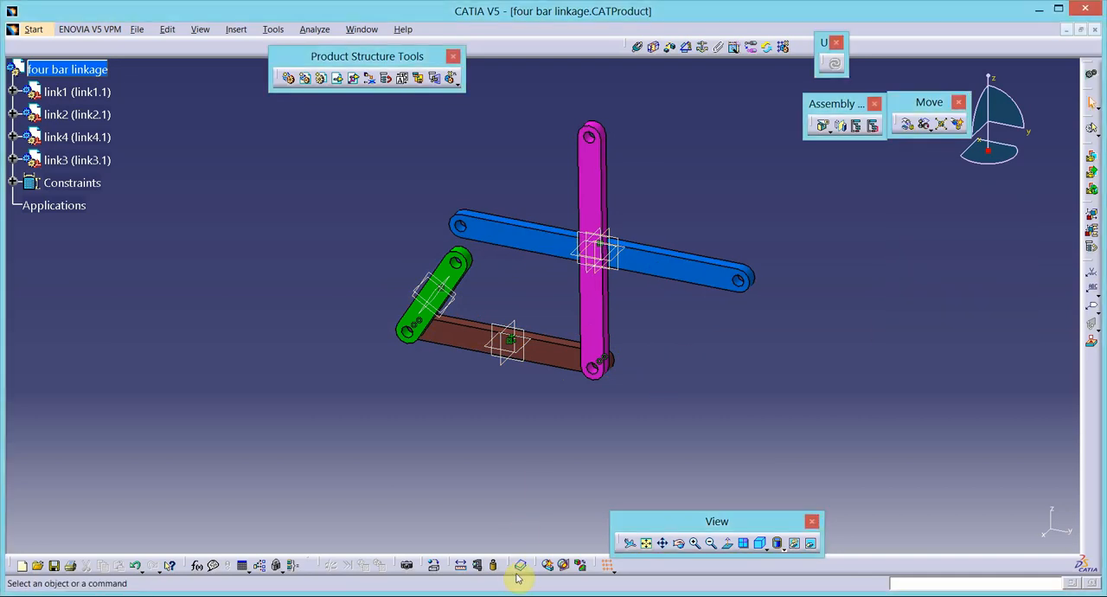
# - Add a coincidence constraint between link3's end hole axis and link2's free-end hole axis
pyautogui.click(694, 543)
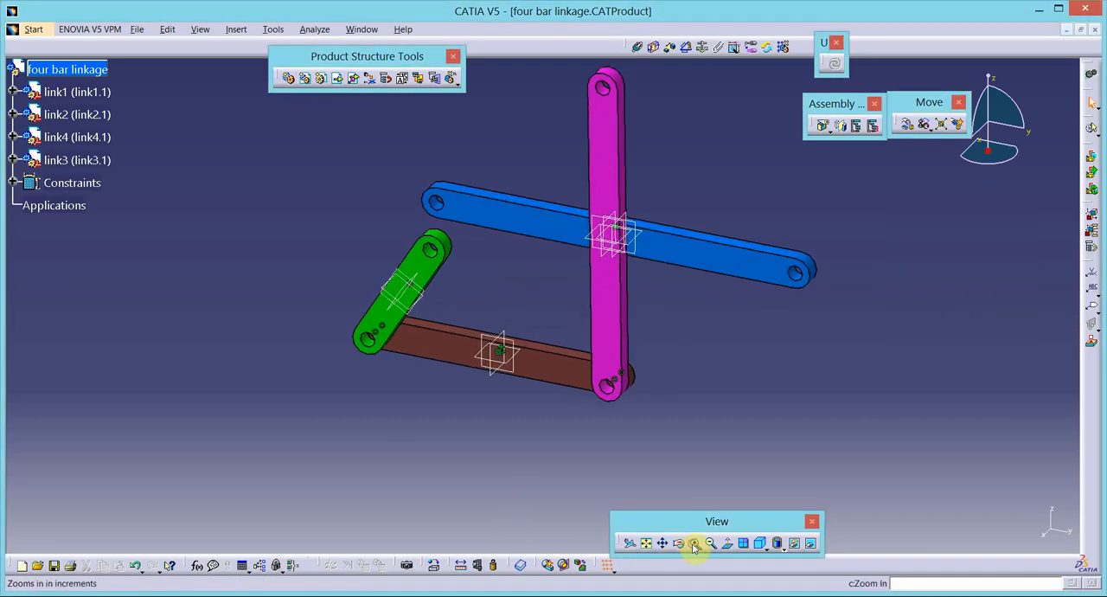
pyautogui.click(693, 546)
pyautogui.click(694, 546)
pyautogui.click(694, 546)
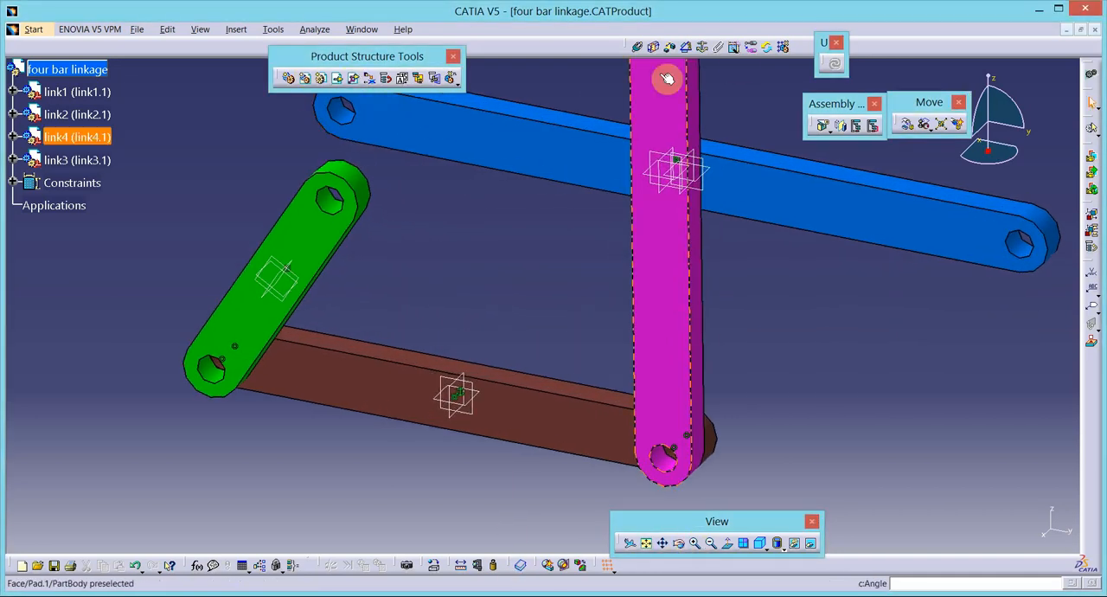
pyautogui.click(638, 46)
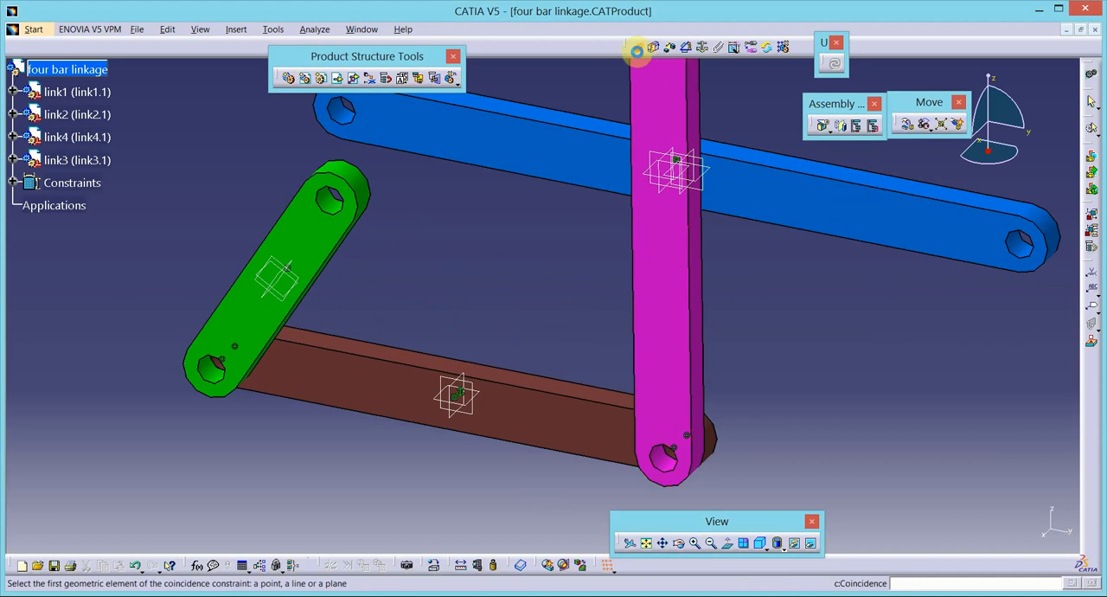
pyautogui.click(343, 122)
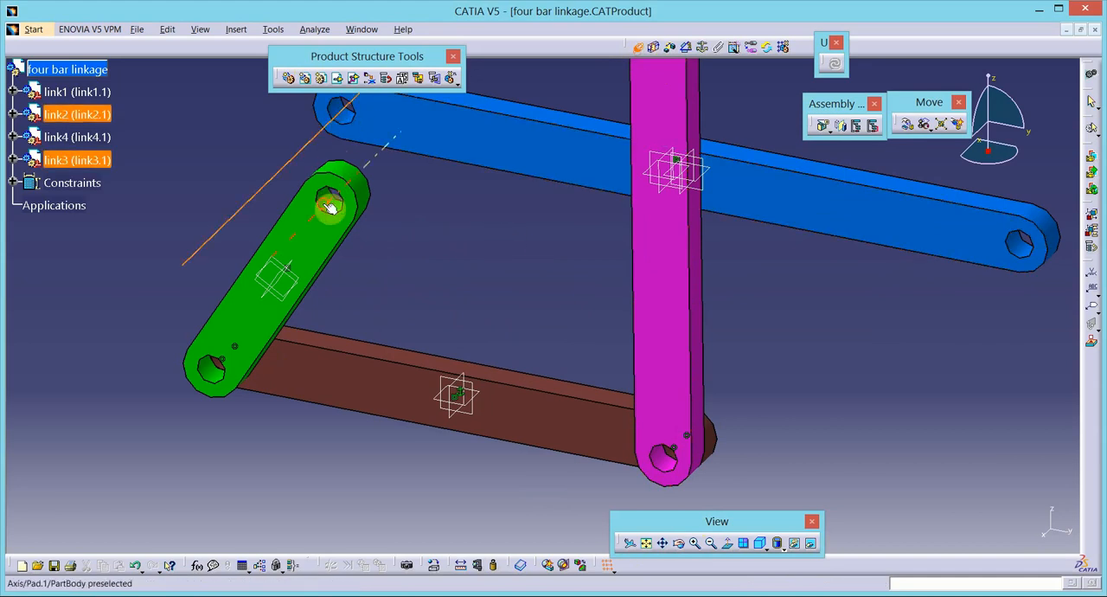
pyautogui.click(330, 208)
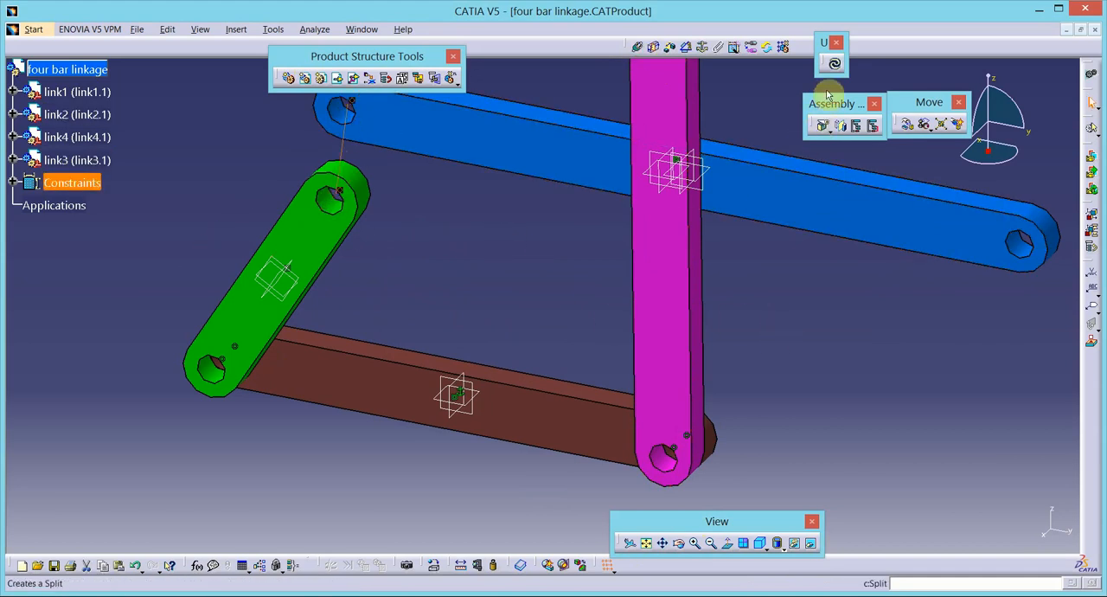
# - Add a surface contact constraint between the broad faces of link2 and link3 and update the assembly
pyautogui.click(656, 49)
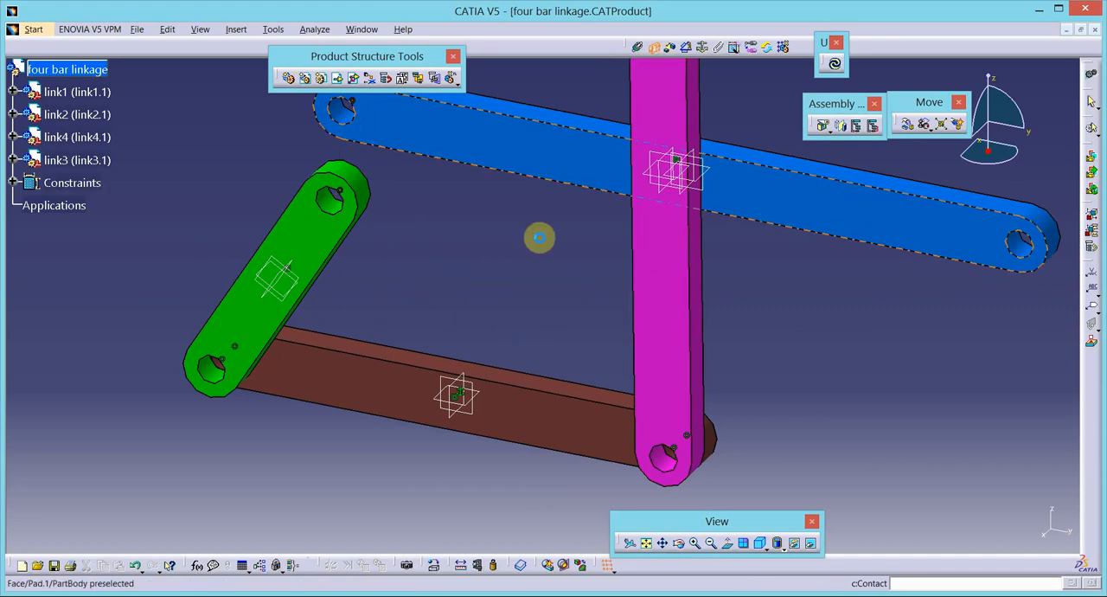
pyautogui.click(319, 237)
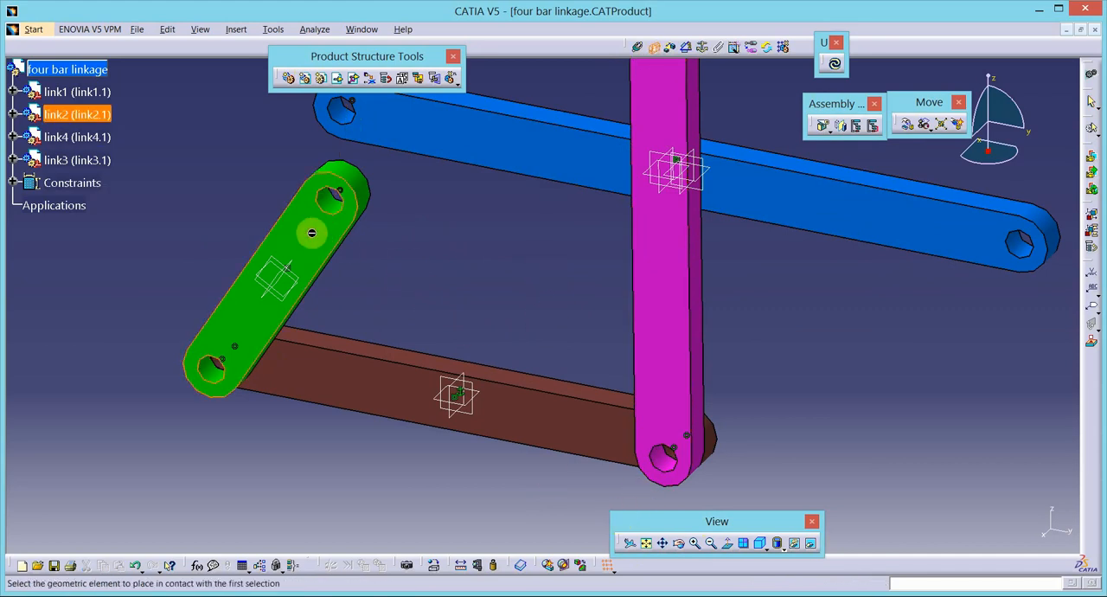
pyautogui.click(379, 118)
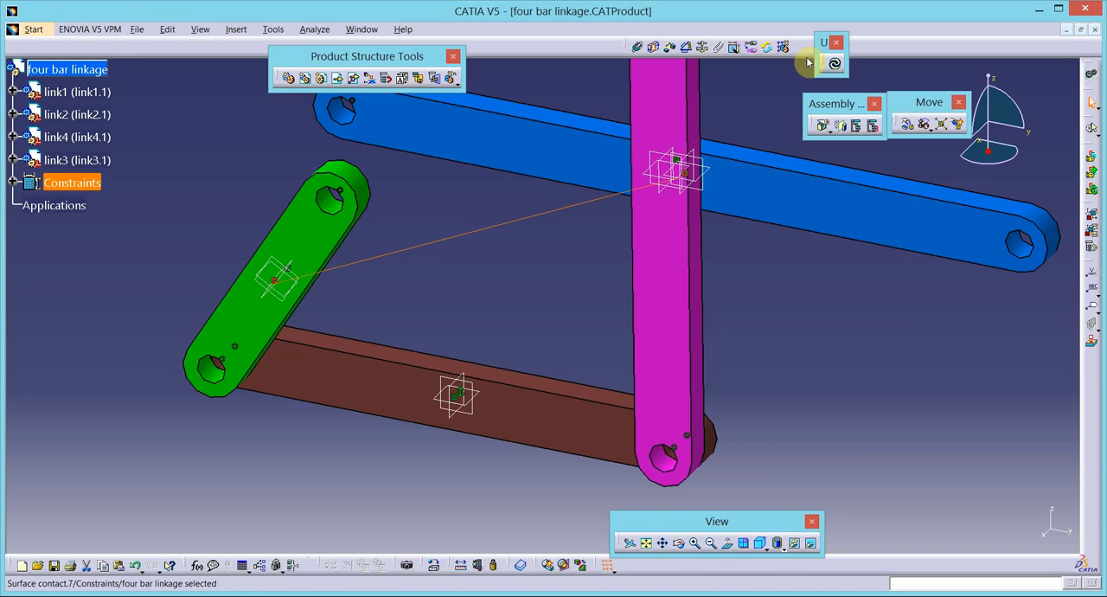
pyautogui.click(834, 63)
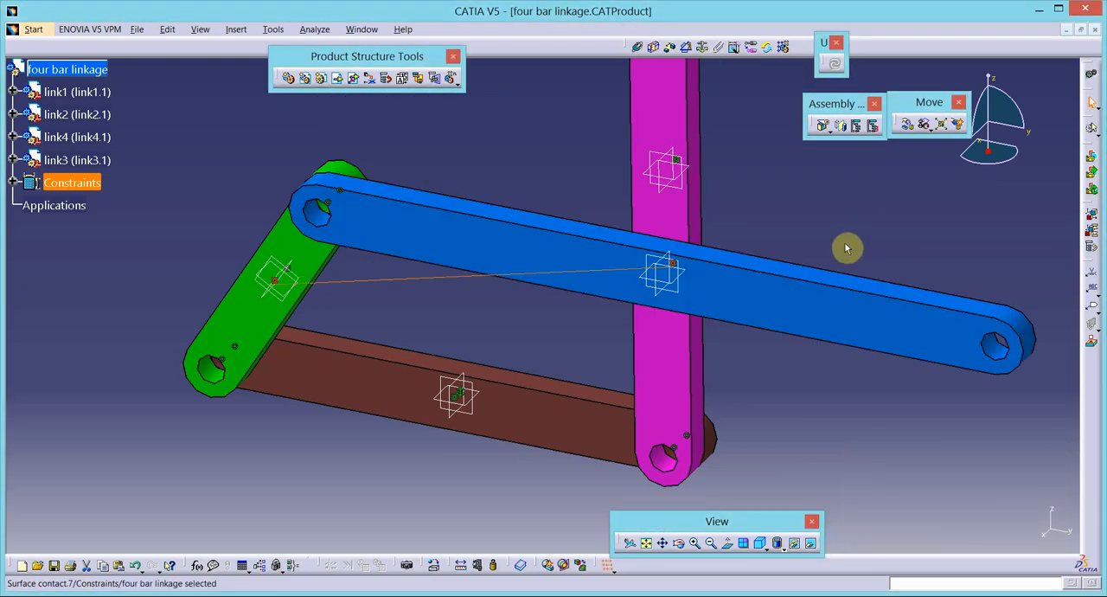
# - Rotate link3 about the hole axis it shares with link2, with respect to constraints, until it slants upward across link4's upper end
pyautogui.click(908, 124)
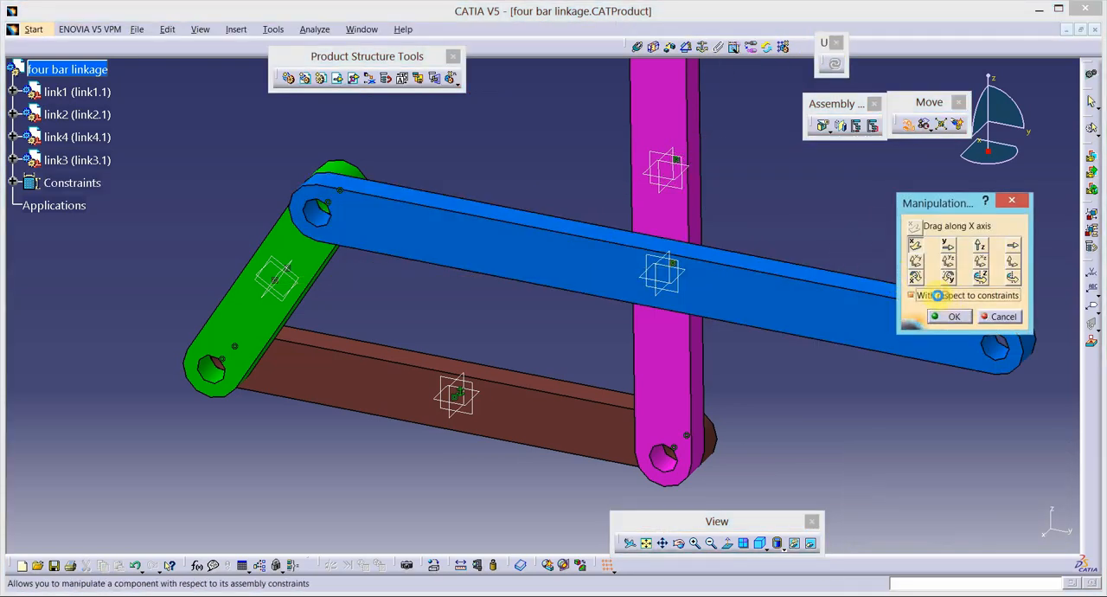
pyautogui.click(1012, 276)
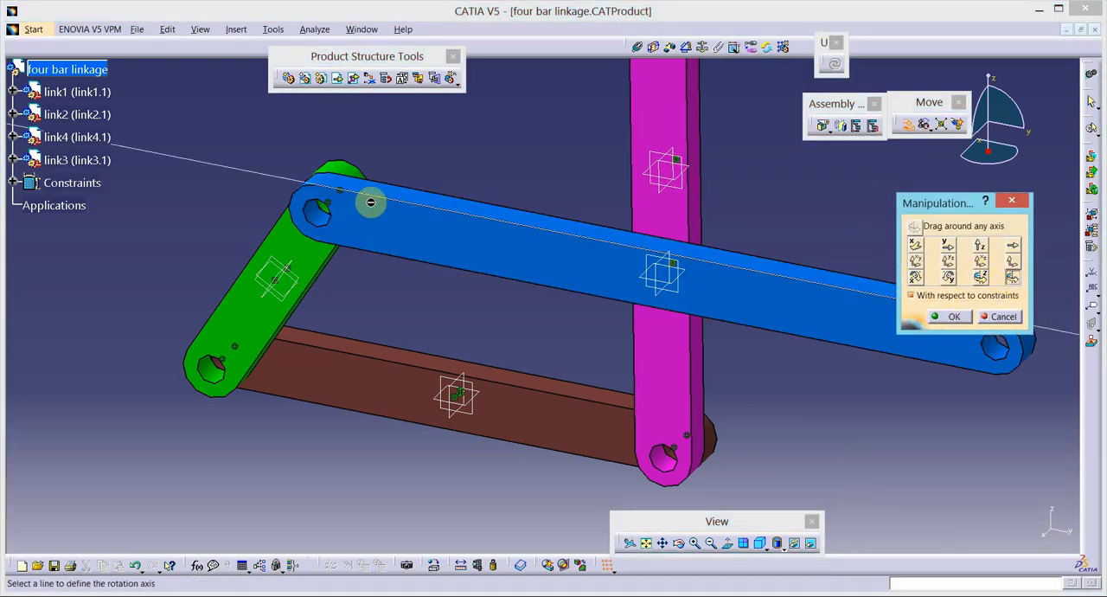
pyautogui.click(323, 213)
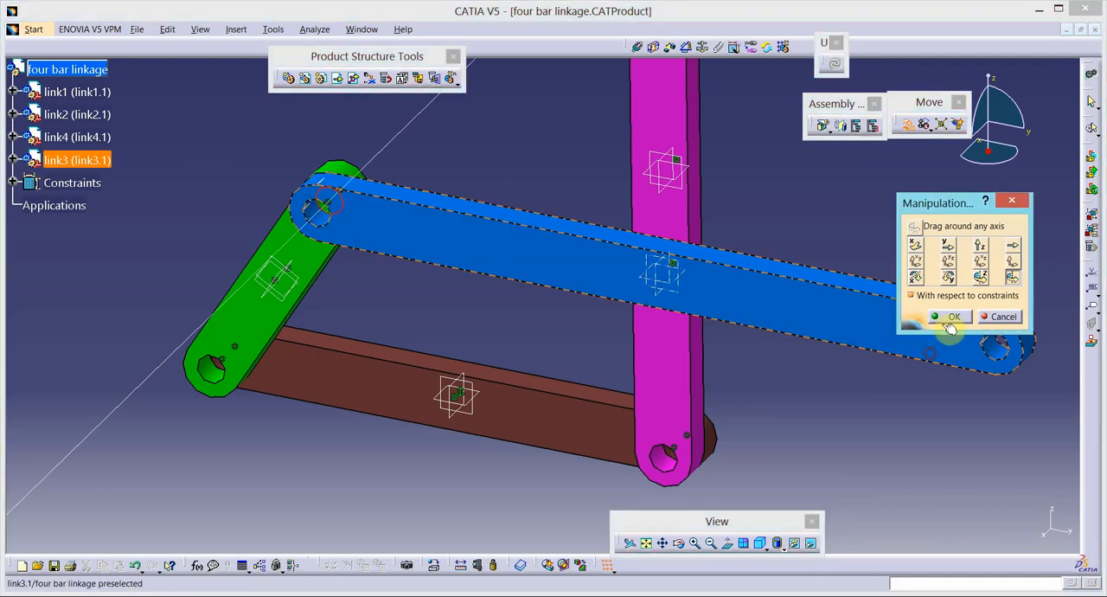
pyautogui.moveTo(952, 327); pyautogui.dragTo(460, 105)
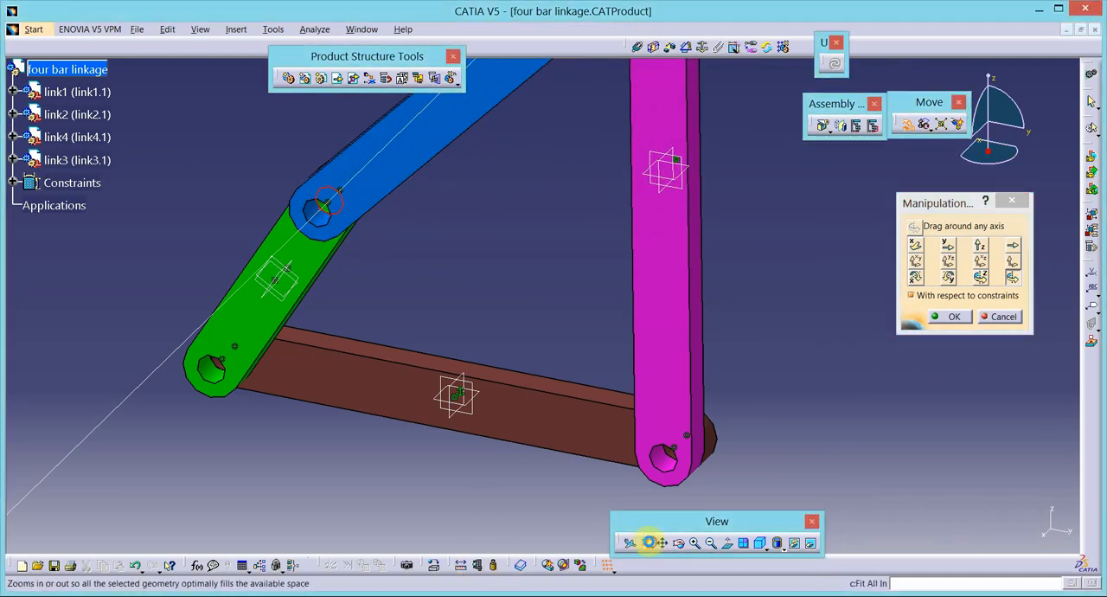
pyautogui.click(649, 542)
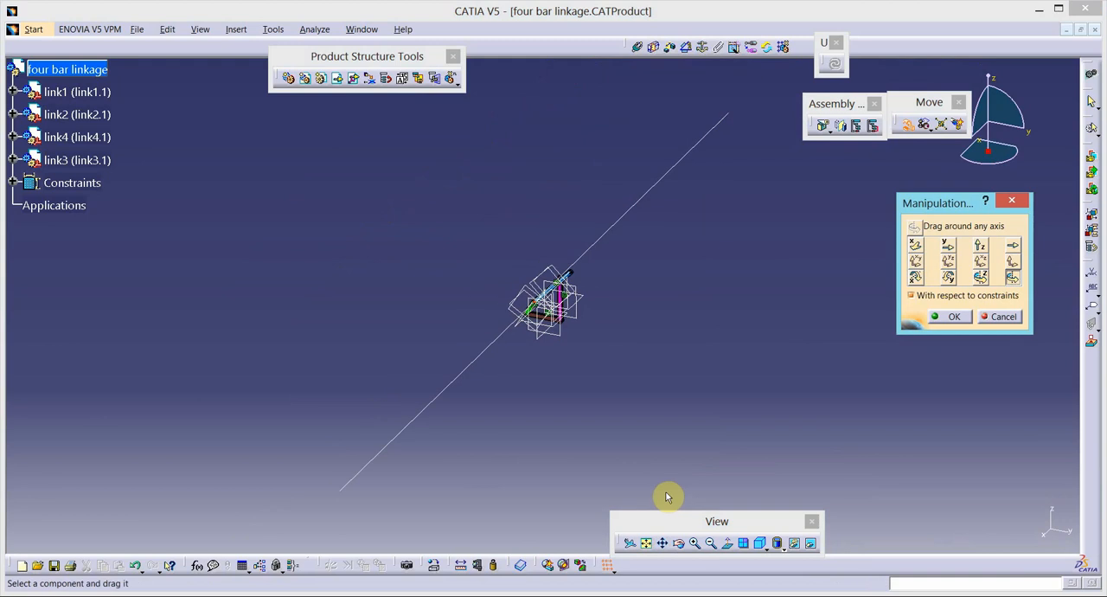
pyautogui.click(698, 543)
pyautogui.click(697, 543)
pyautogui.click(698, 544)
pyautogui.click(697, 543)
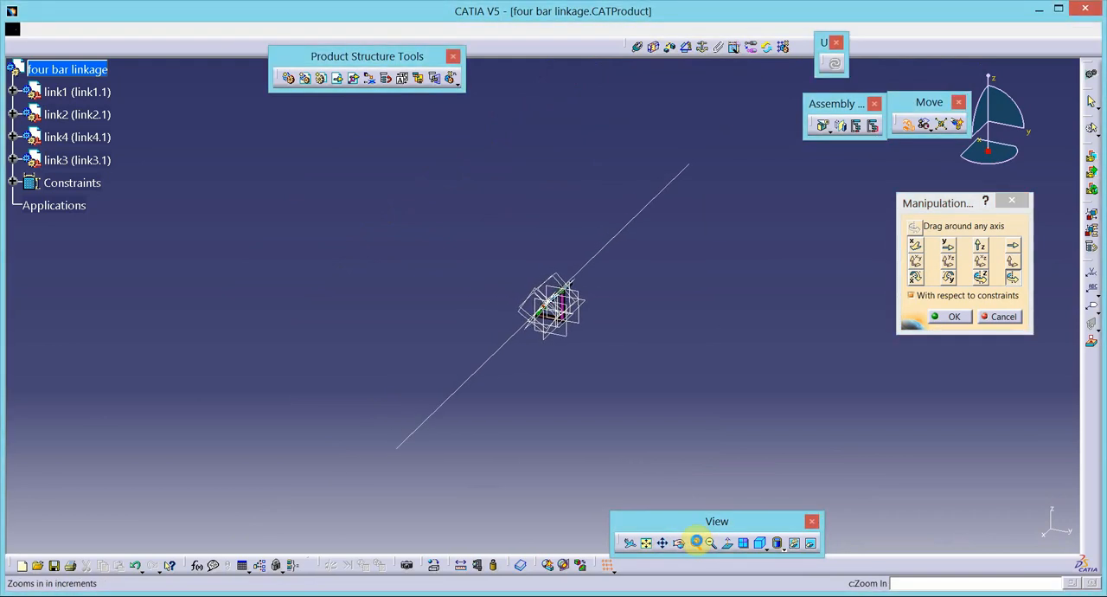
pyautogui.click(697, 543)
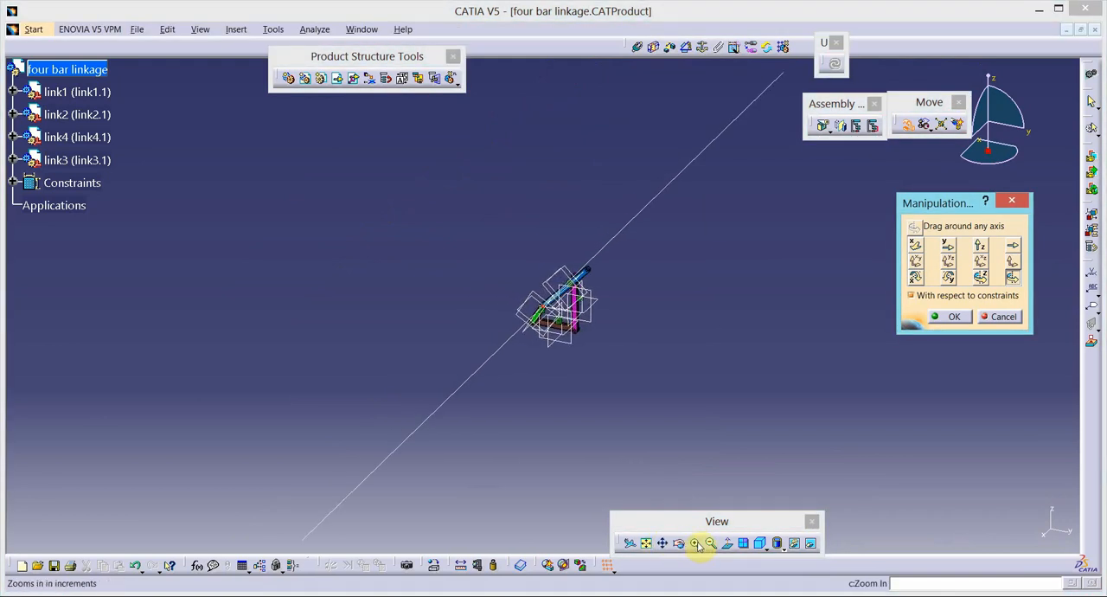
pyautogui.click(697, 543)
pyautogui.click(697, 544)
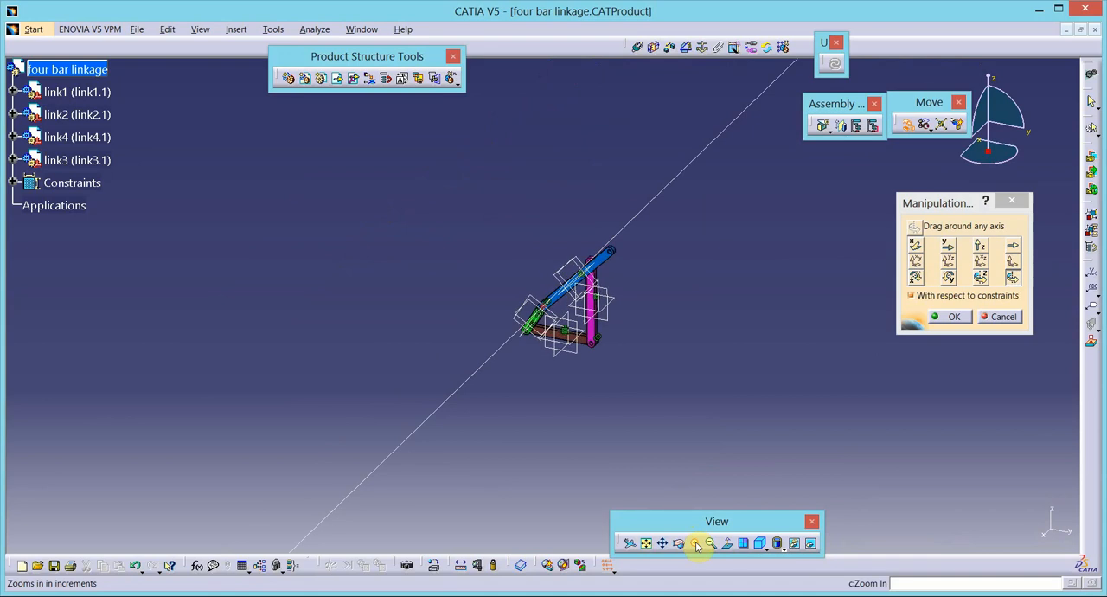
pyautogui.click(696, 543)
pyautogui.click(695, 543)
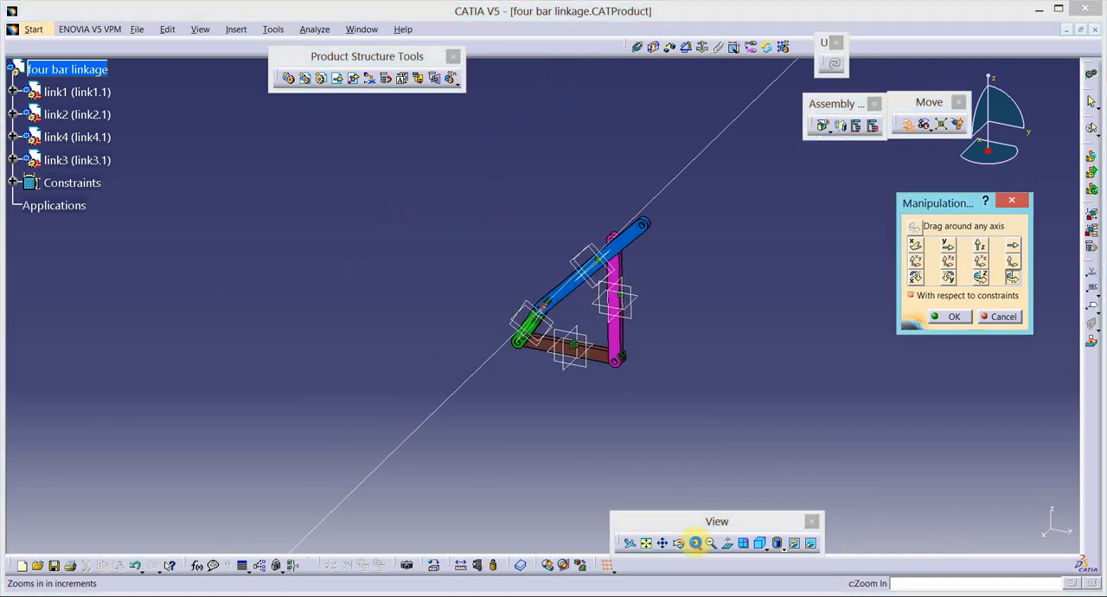
pyautogui.click(695, 544)
pyautogui.click(695, 543)
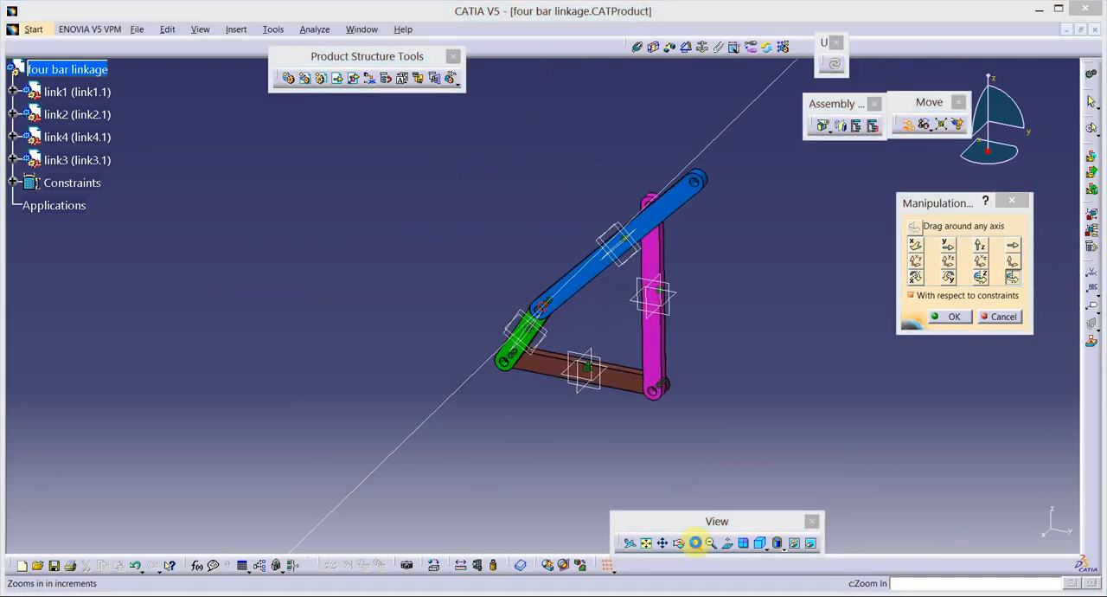
pyautogui.click(695, 542)
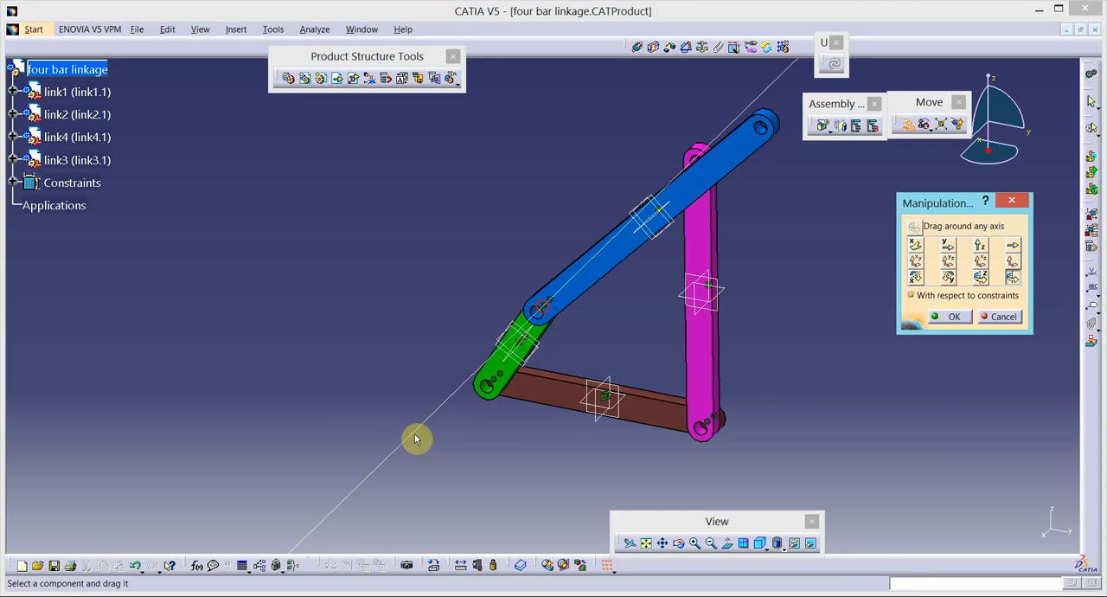
pyautogui.click(952, 317)
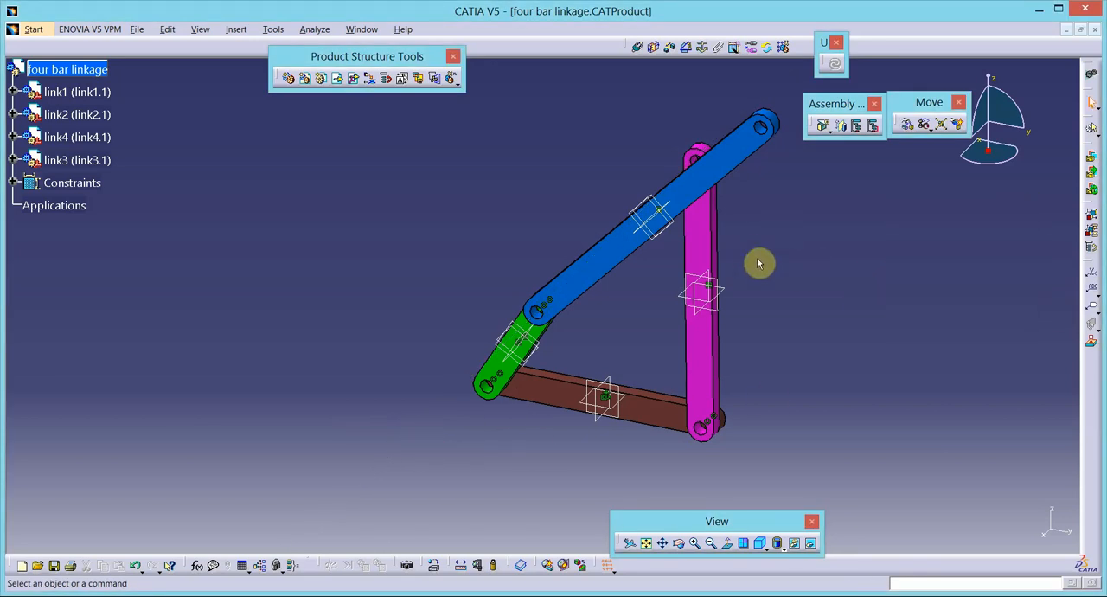
# - Add a coincidence constraint between link3's free-end hole axis and link4's upper hole axis, and update the assembly
pyautogui.click(648, 542)
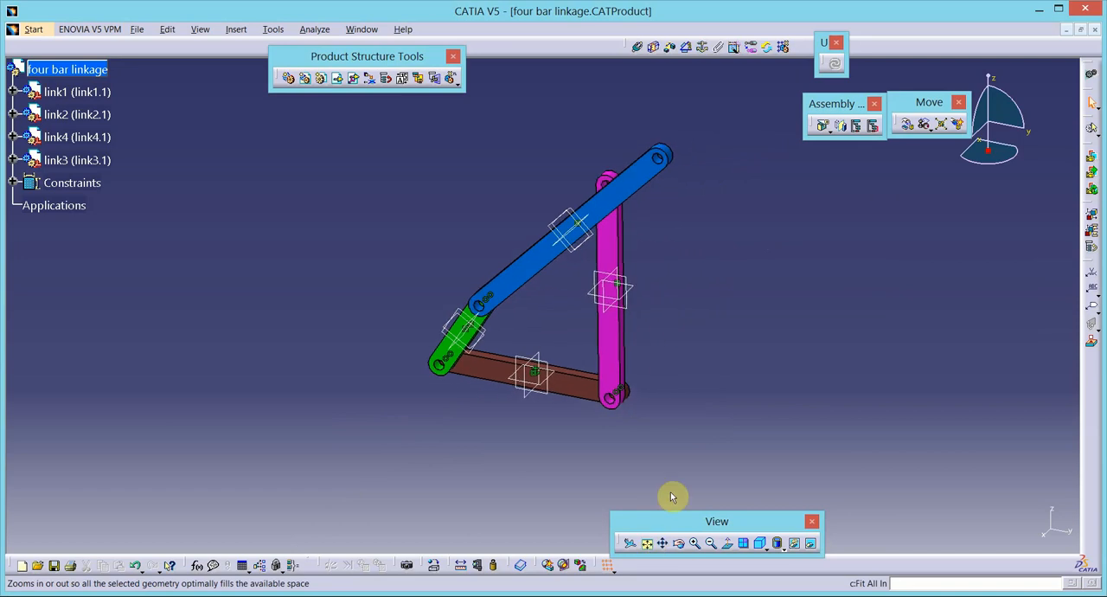
pyautogui.click(695, 542)
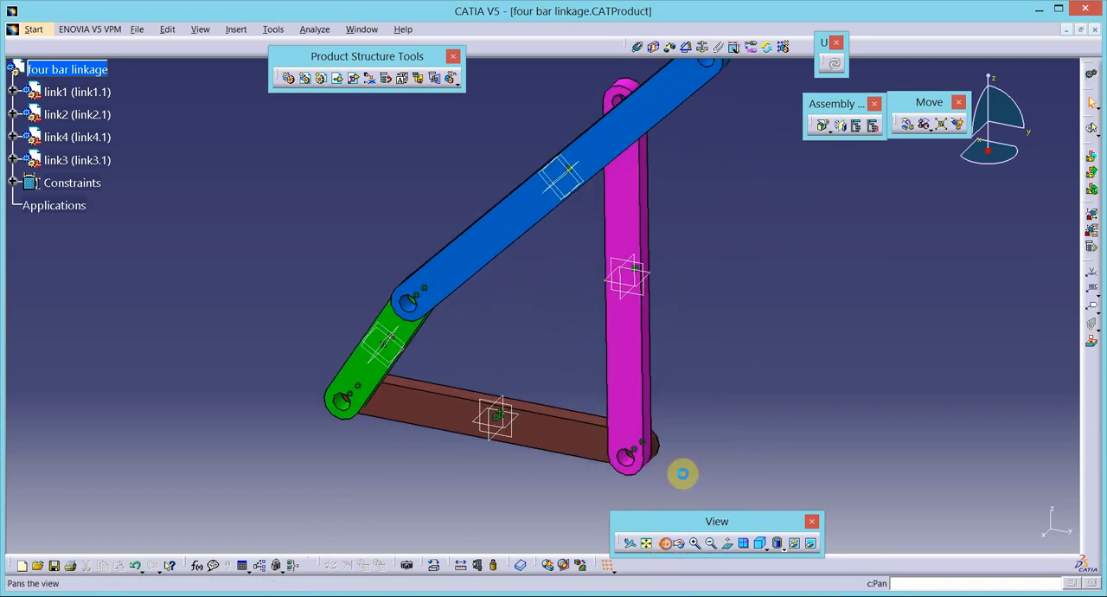
pyautogui.moveTo(662, 235); pyautogui.dragTo(534, 346)
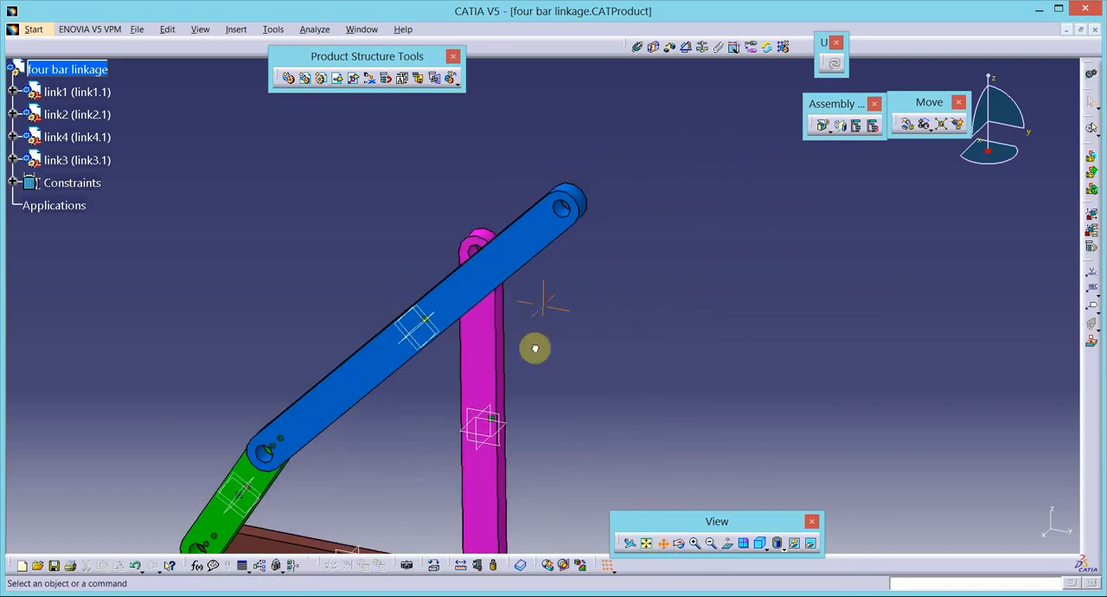
pyautogui.click(635, 49)
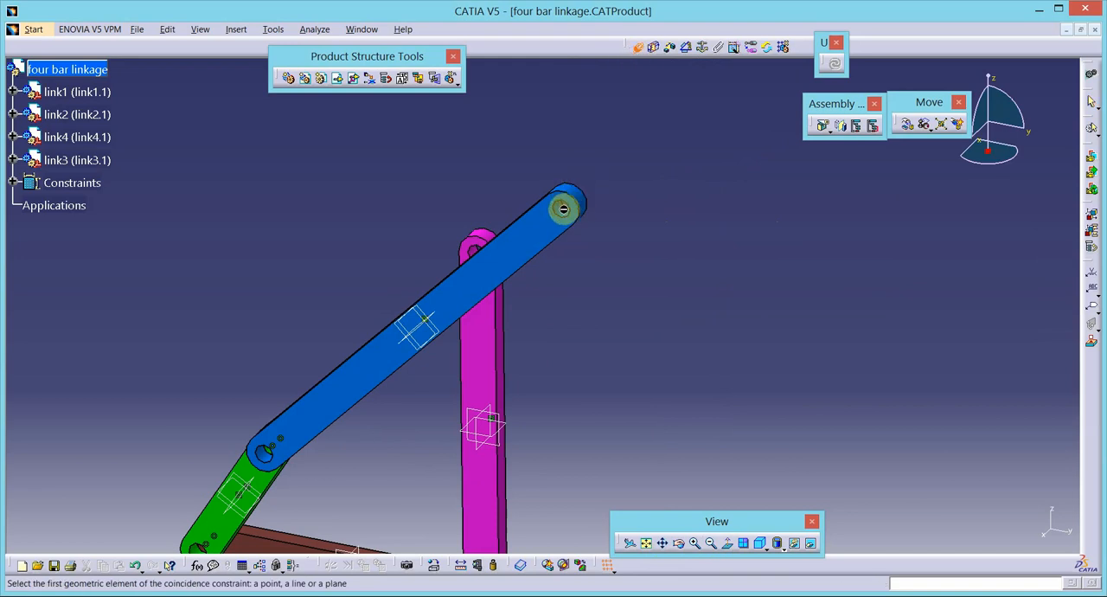
pyautogui.click(563, 209)
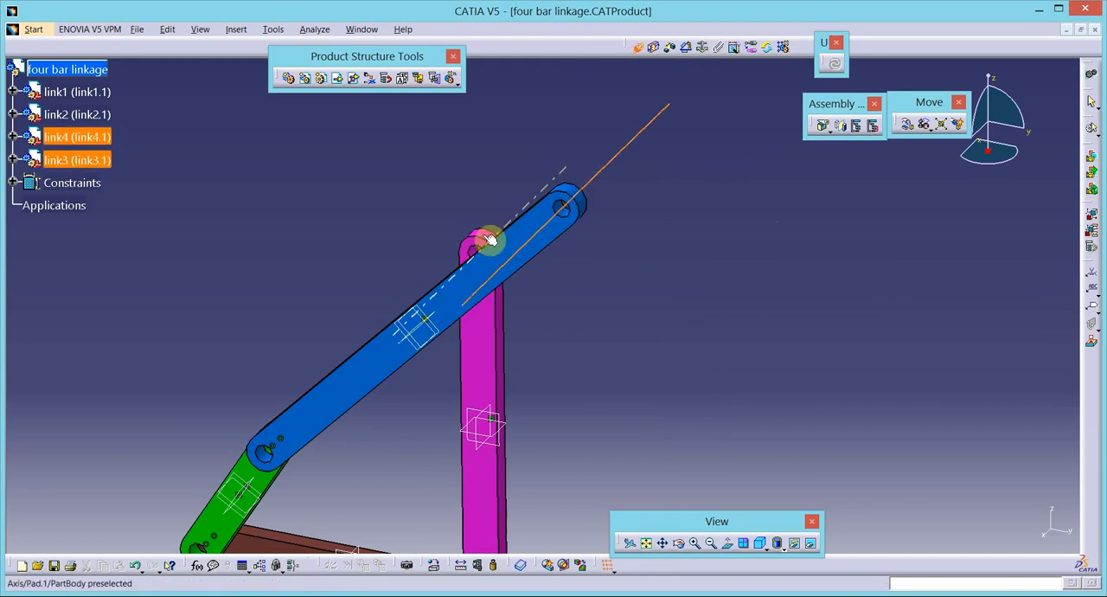
pyautogui.click(474, 249)
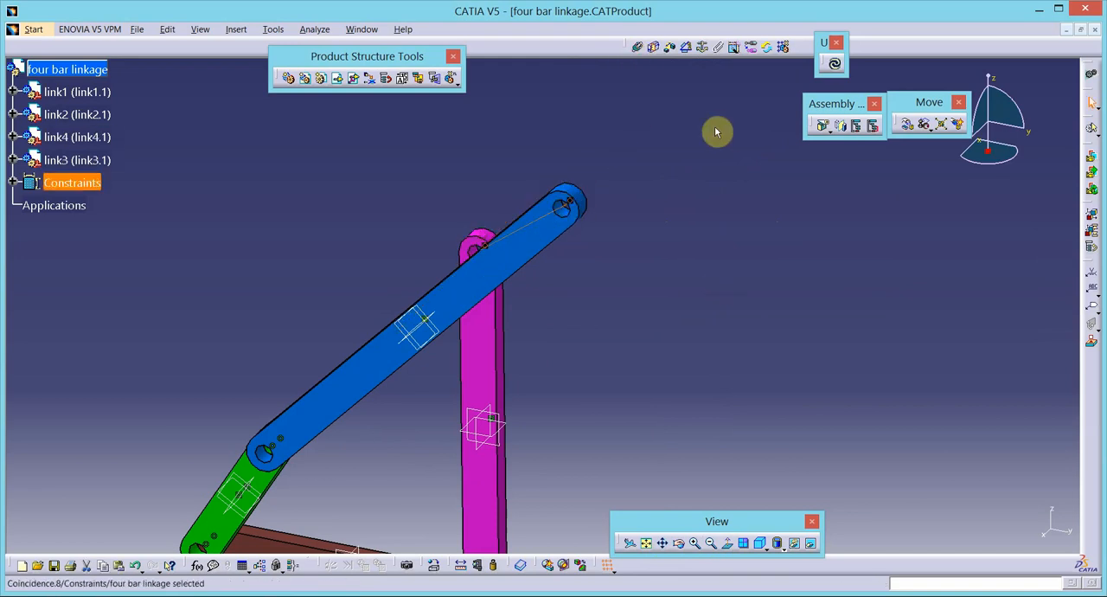
pyautogui.click(835, 64)
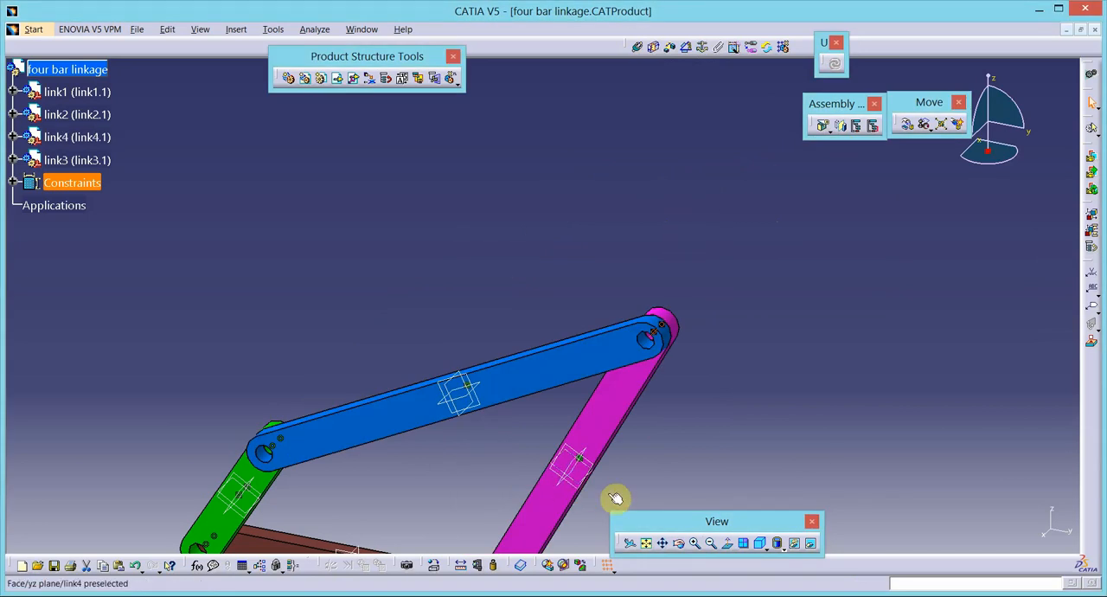
# - Examine link2's component degrees of freedom in the closed linkage
pyautogui.click(662, 543)
pyautogui.moveTo(638, 462); pyautogui.dragTo(713, 301)
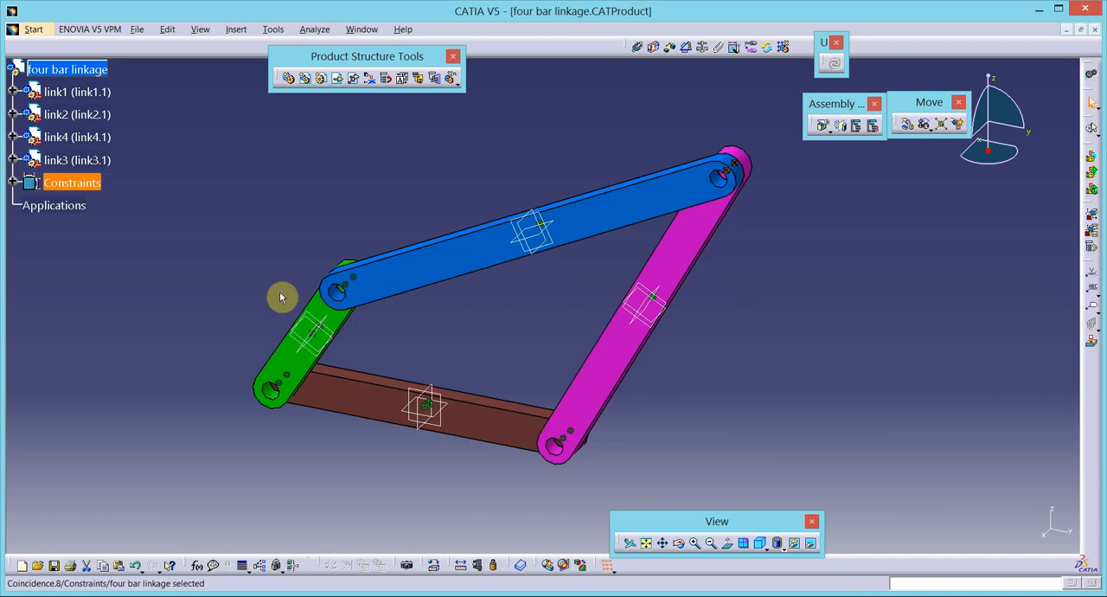
pyautogui.click(90, 92)
pyautogui.click(104, 120)
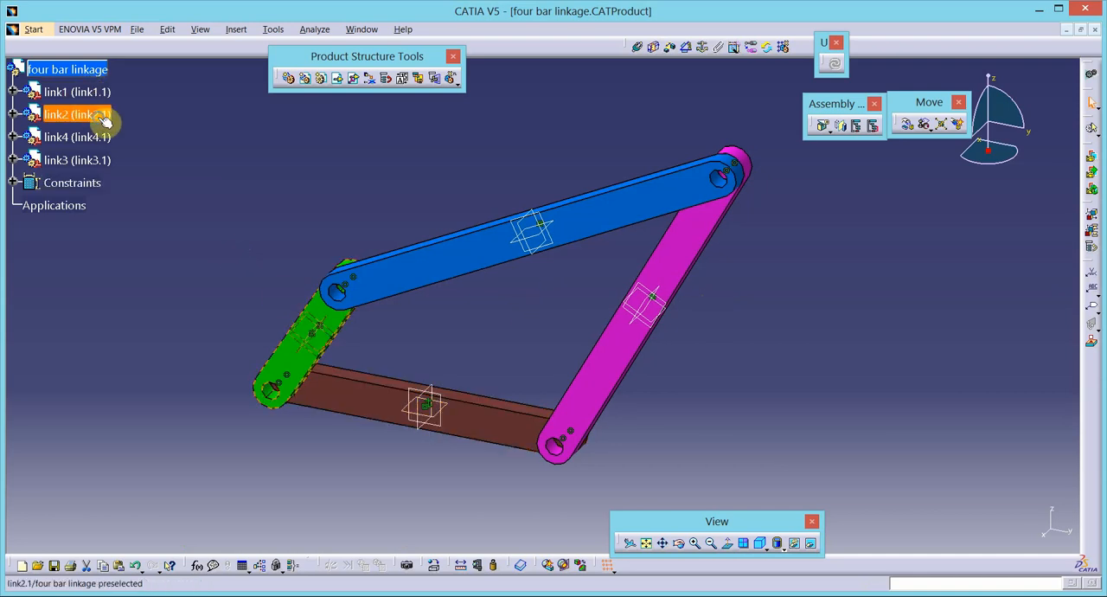
pyautogui.rightClick(102, 120)
pyautogui.moveTo(152, 276)
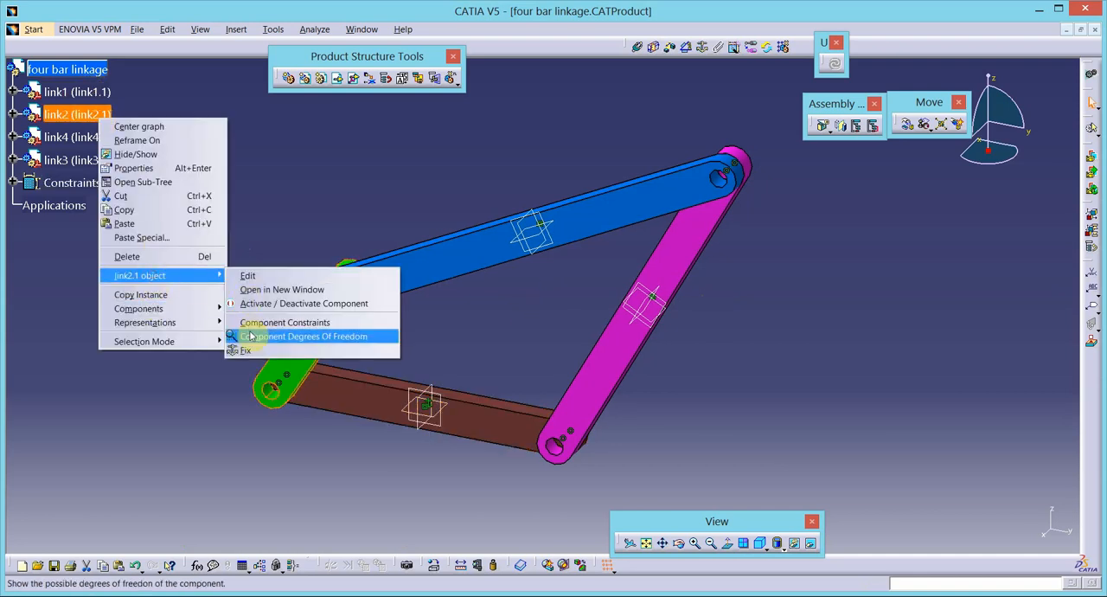
pyautogui.click(253, 336)
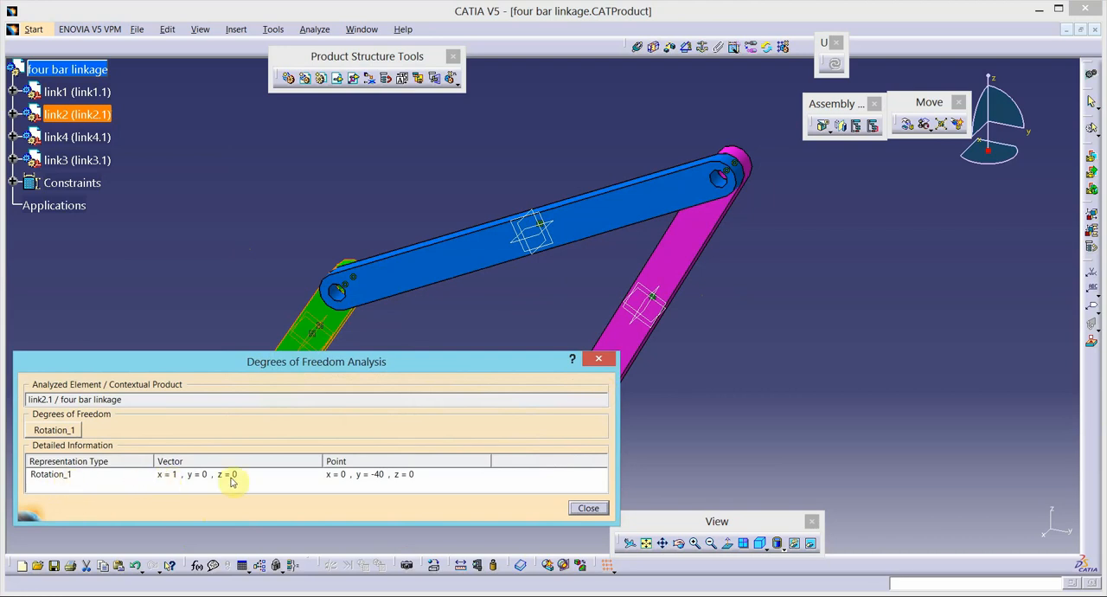
pyautogui.moveTo(456, 371); pyautogui.dragTo(916, 222)
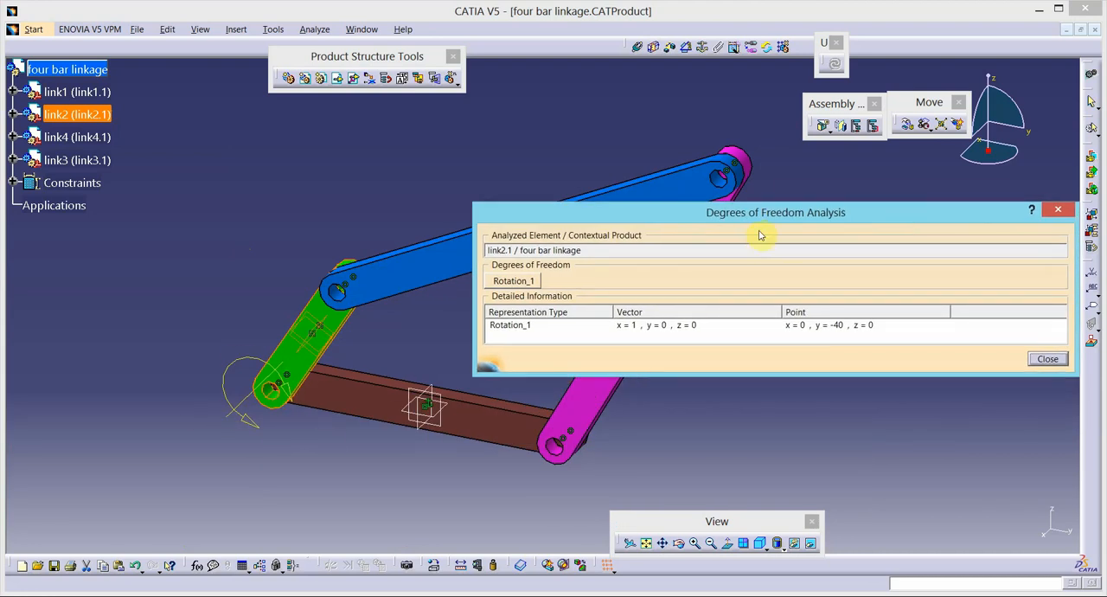
pyautogui.moveTo(719, 220); pyautogui.dragTo(545, 212)
pyautogui.click(875, 350)
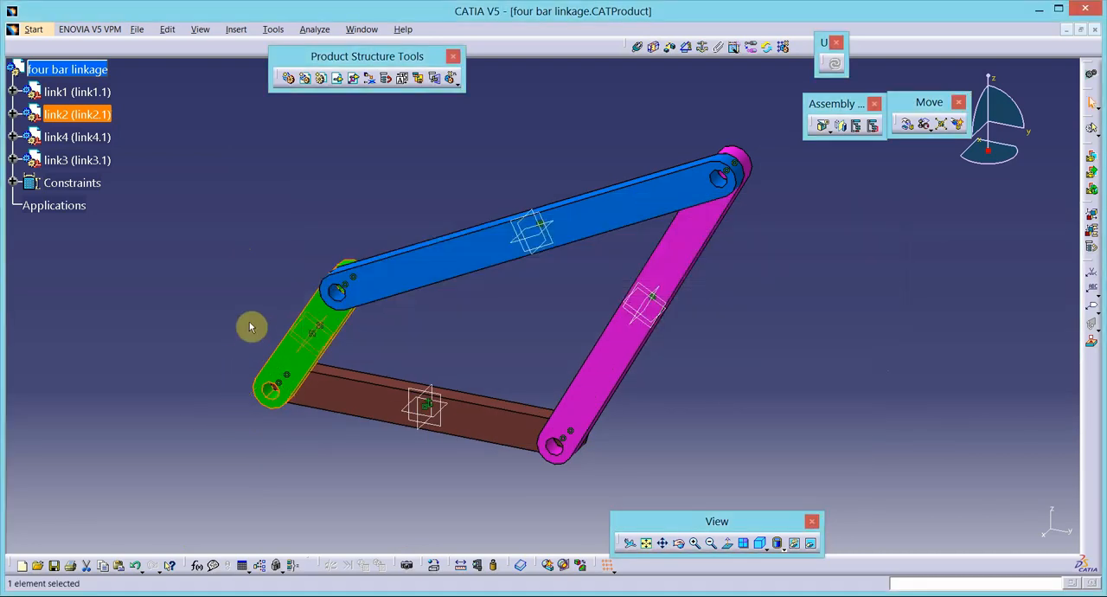
# - Examine link4's component degrees of freedom
pyautogui.click(99, 135)
pyautogui.rightClick(100, 136)
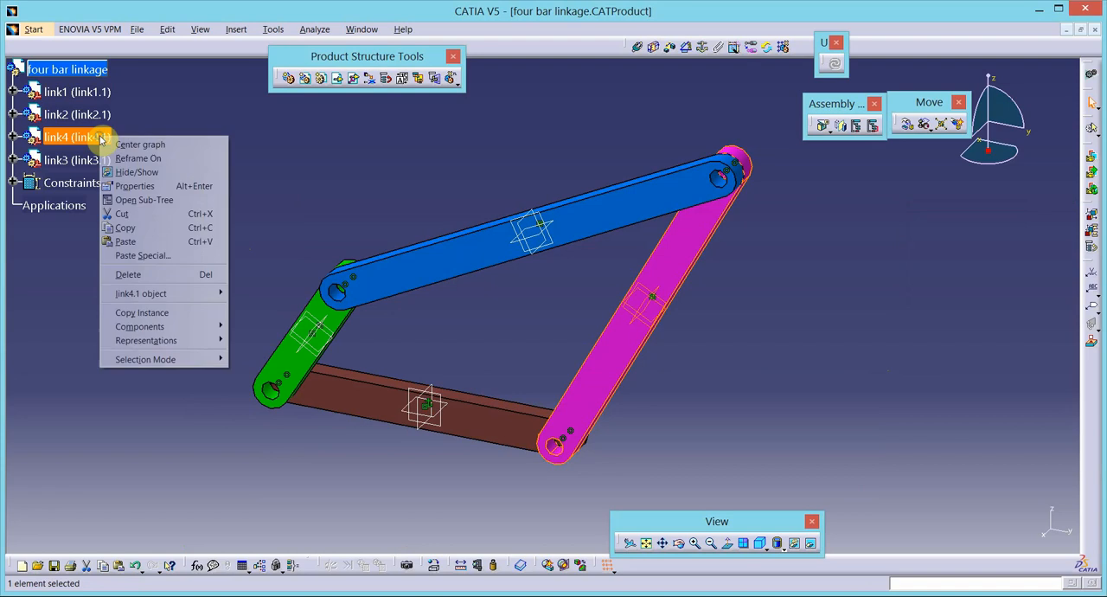
pyautogui.moveTo(147, 293)
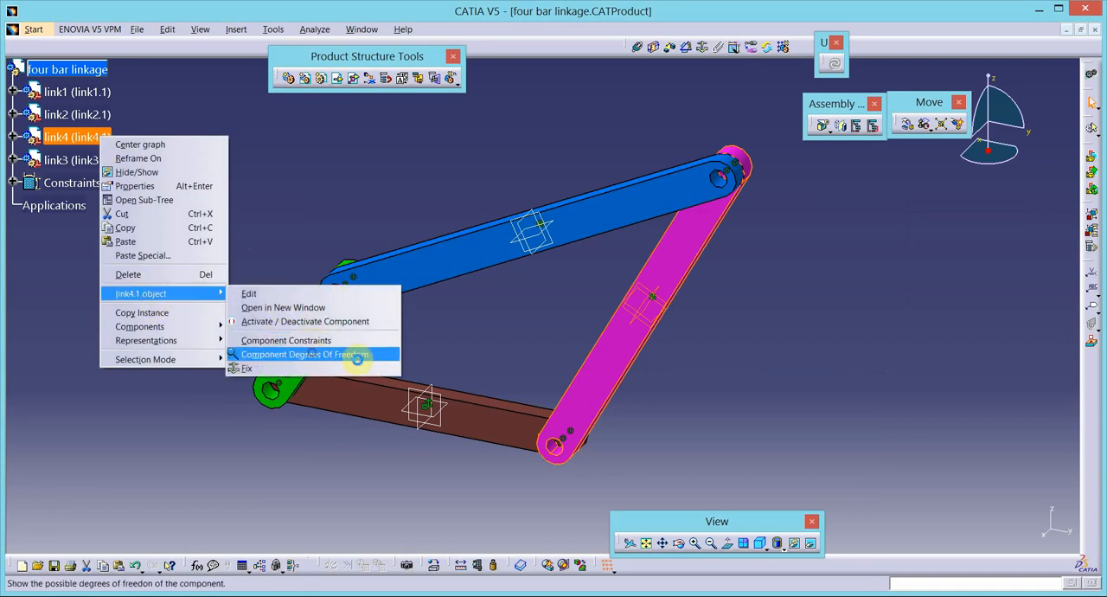
pyautogui.click(358, 355)
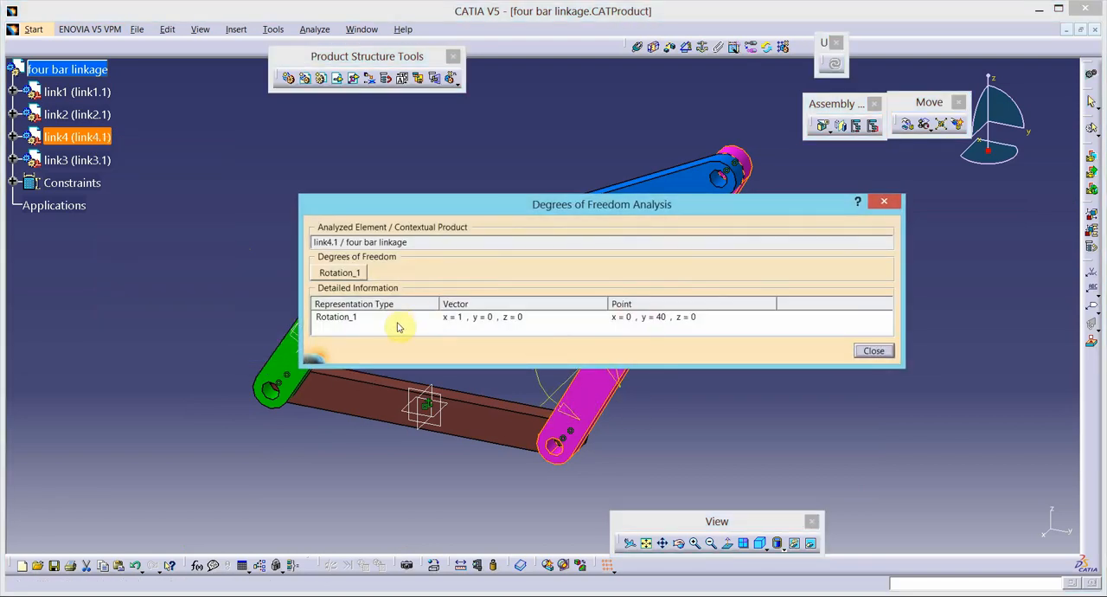
pyautogui.click(873, 351)
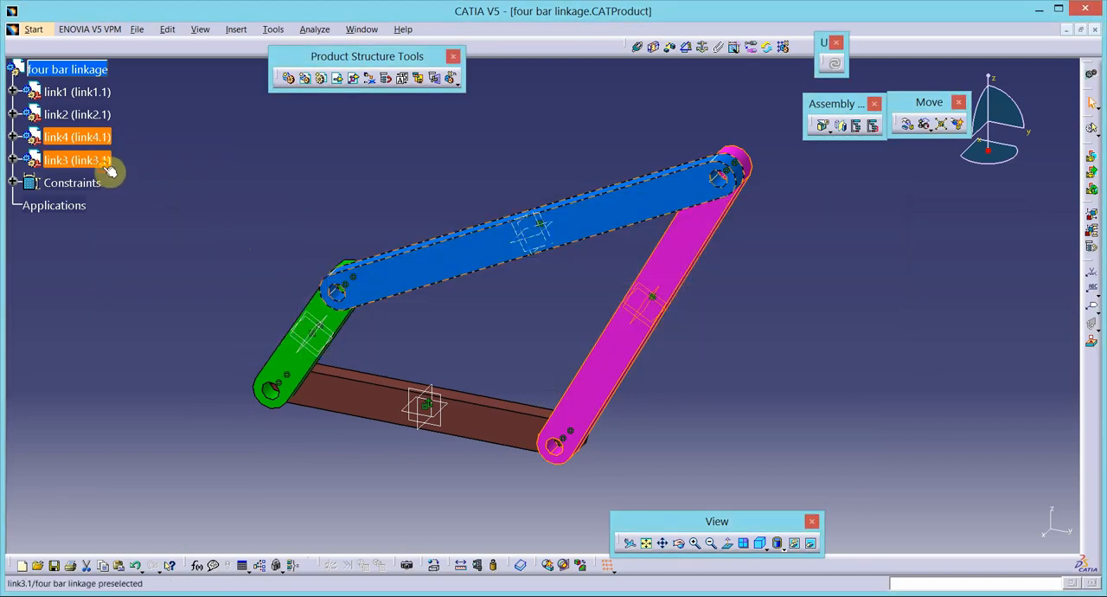
# - Examine link3's component degrees of freedom and its rotation symbol on the model
pyautogui.rightClick(105, 166)
pyautogui.moveTo(217, 324)
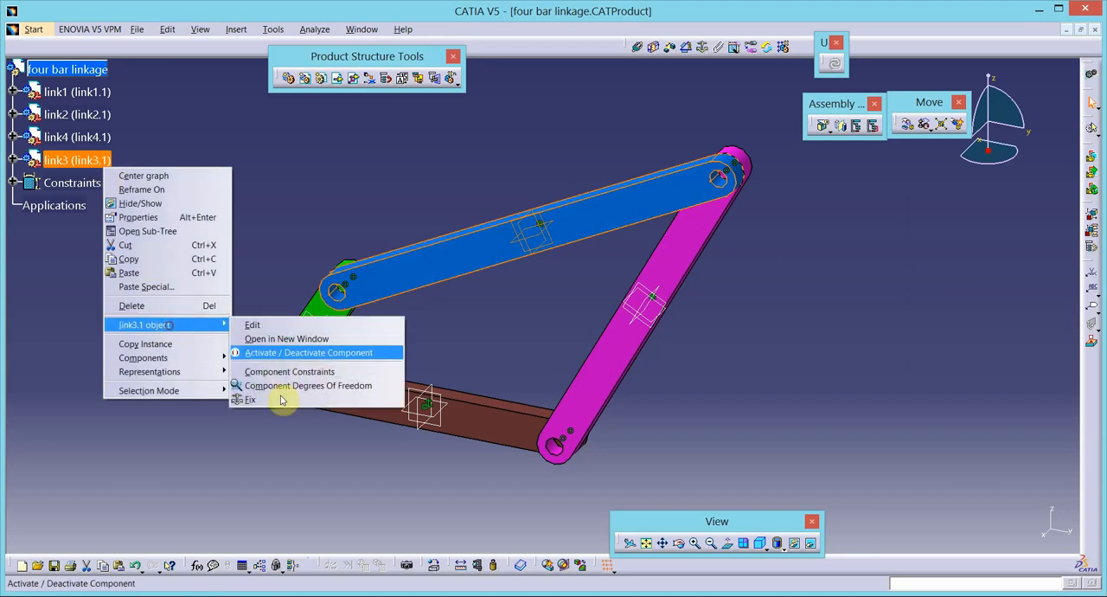
pyautogui.click(279, 388)
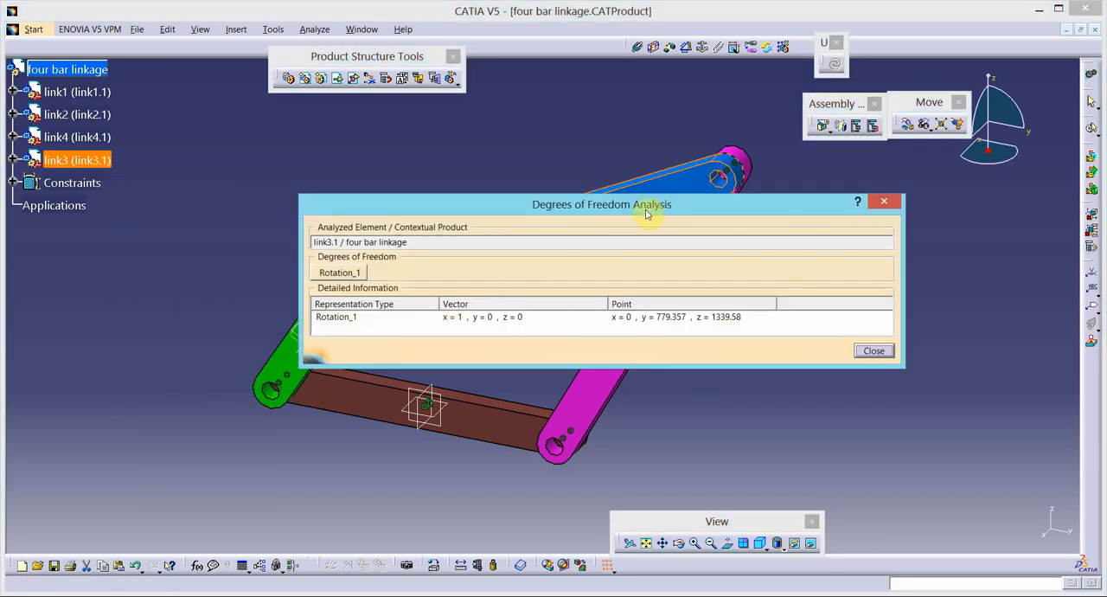
pyautogui.moveTo(646, 214); pyautogui.dragTo(608, 400)
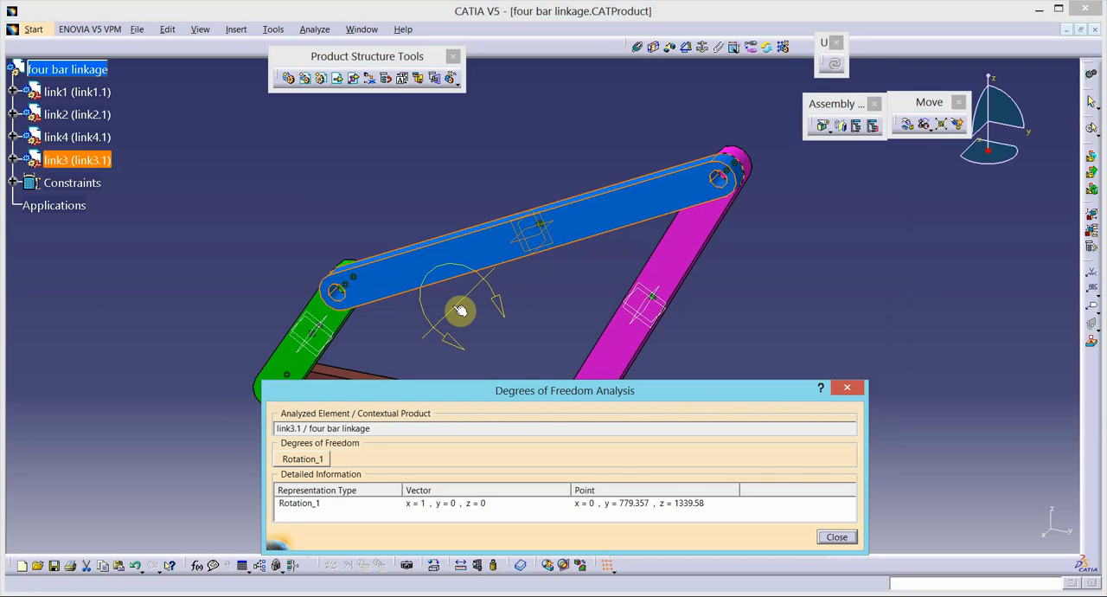
pyautogui.click(835, 537)
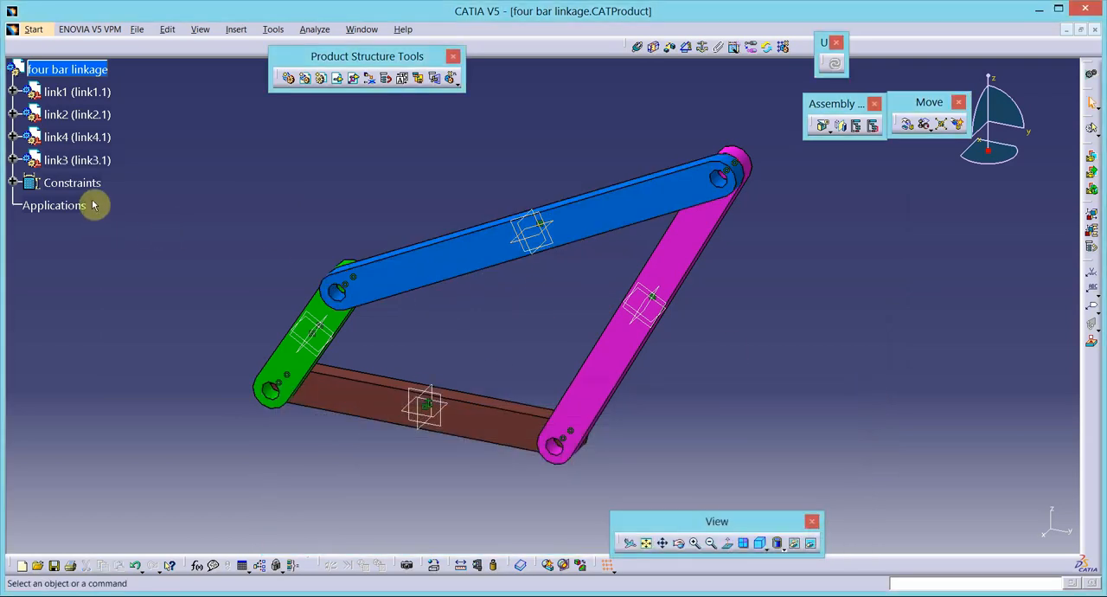
# - Hide all the assembly constraints and link1's xy, yz and zx reference planes
pyautogui.rightClick(87, 182)
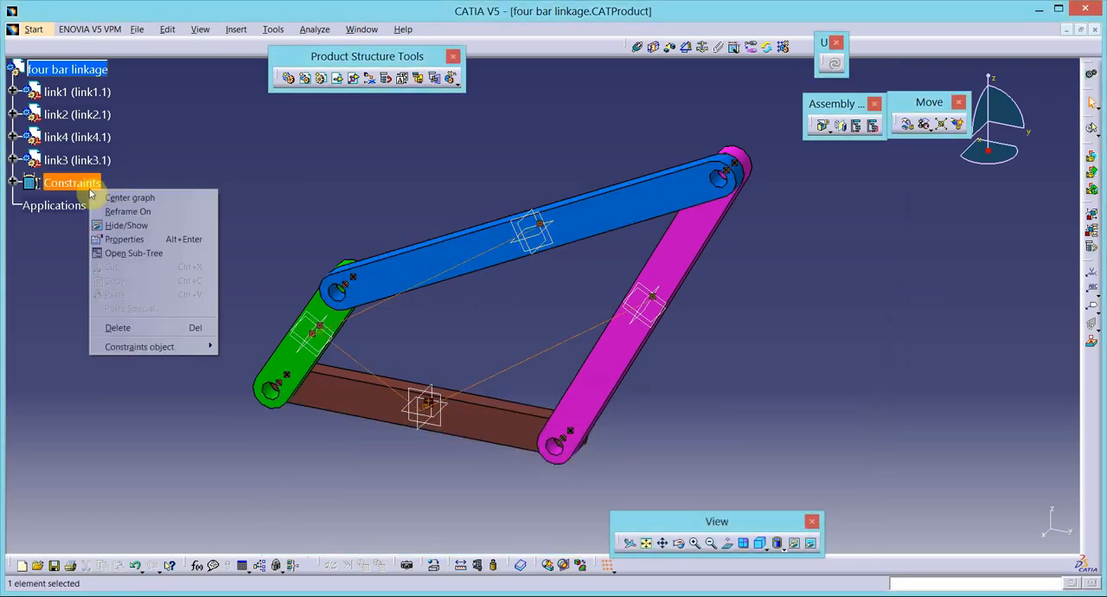
pyautogui.click(126, 225)
pyautogui.click(15, 140)
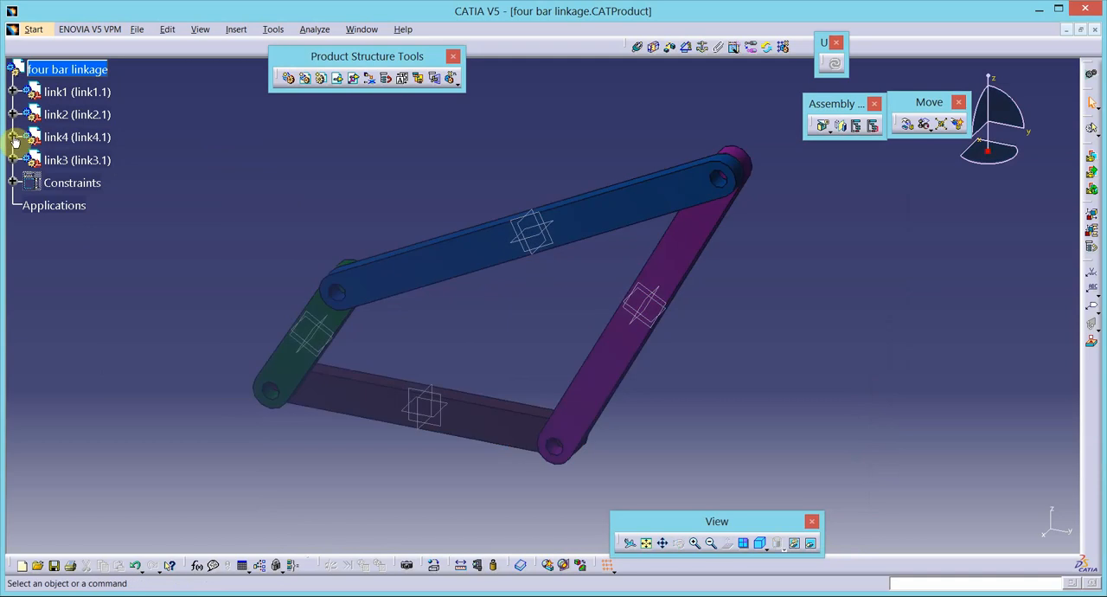
pyautogui.click(13, 92)
pyautogui.click(29, 115)
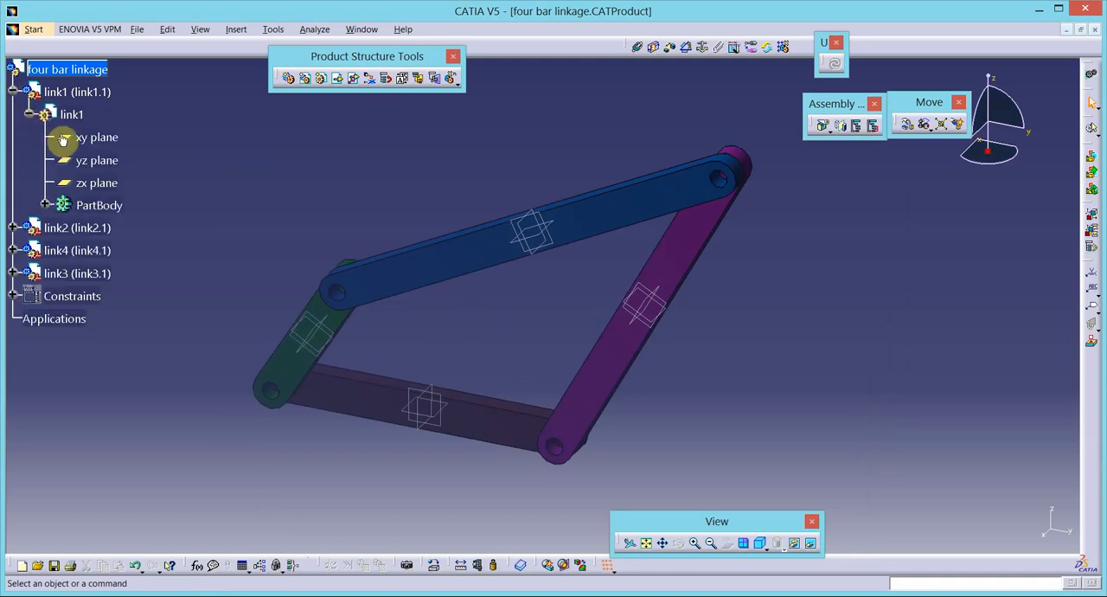
pyautogui.click(96, 137)
pyautogui.keyDown('ctrl'); pyautogui.click(96, 160); pyautogui.keyUp('ctrl')
pyautogui.rightClick(102, 197)
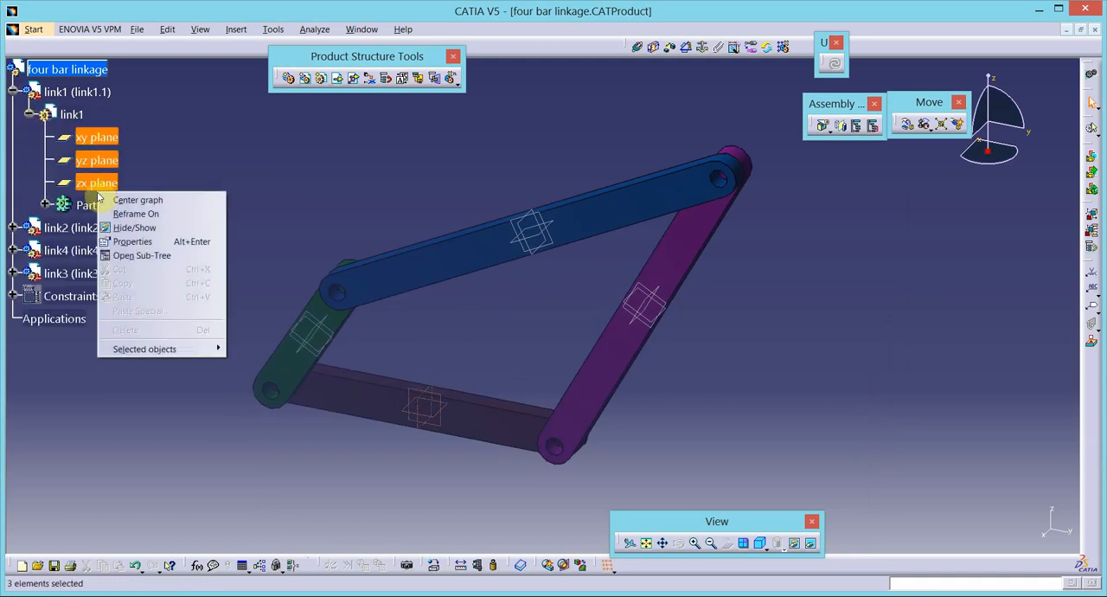
pyautogui.click(141, 225)
# - Hide link2's xy, yz and zx reference planes
pyautogui.click(14, 228)
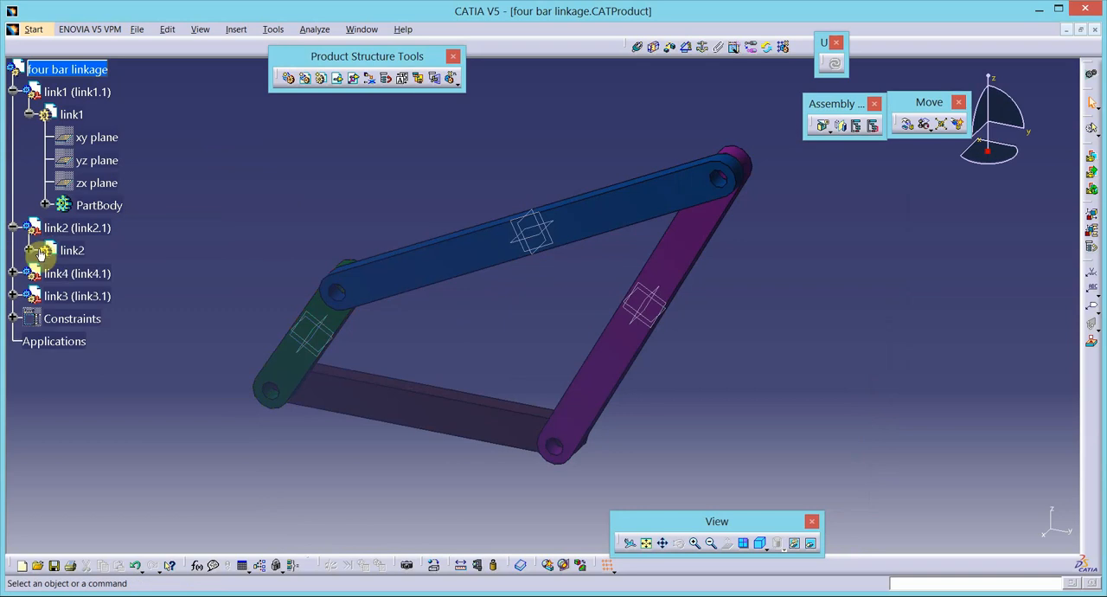
pyautogui.click(29, 250)
pyautogui.click(96, 273)
pyautogui.keyDown('ctrl'); pyautogui.click(96, 295); pyautogui.keyUp('ctrl')
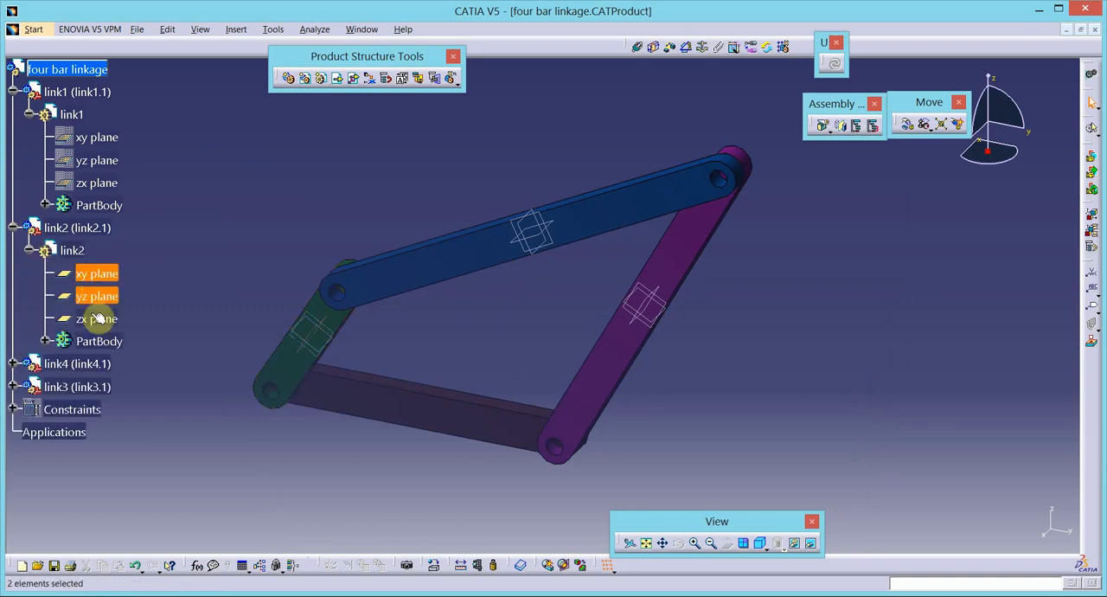
pyautogui.keyDown('ctrl'); pyautogui.click(96, 318); pyautogui.keyUp('ctrl')
pyautogui.rightClick(93, 319)
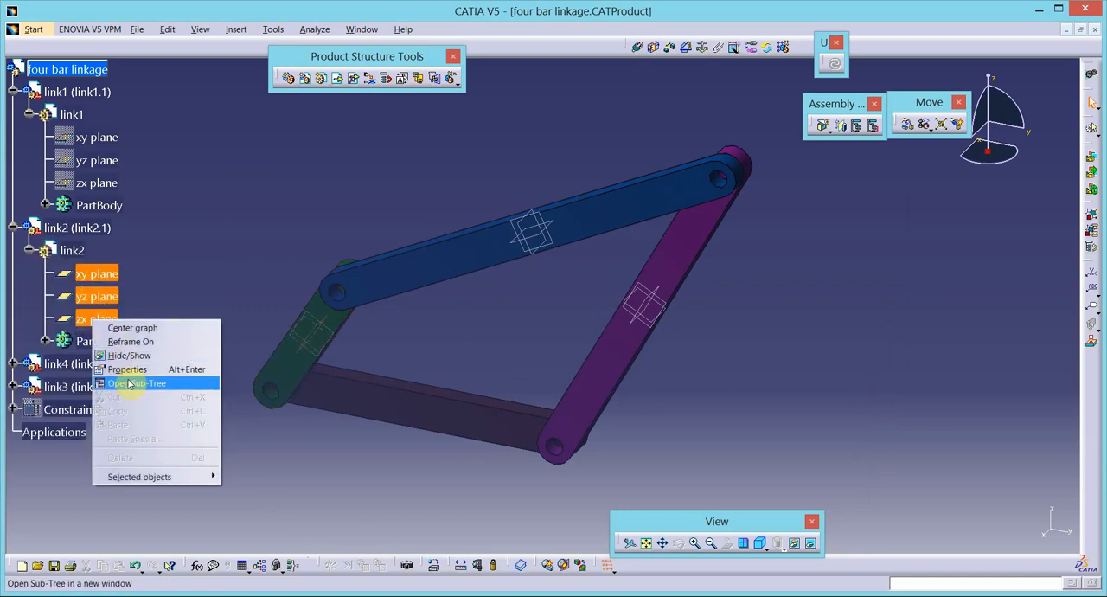
pyautogui.click(130, 356)
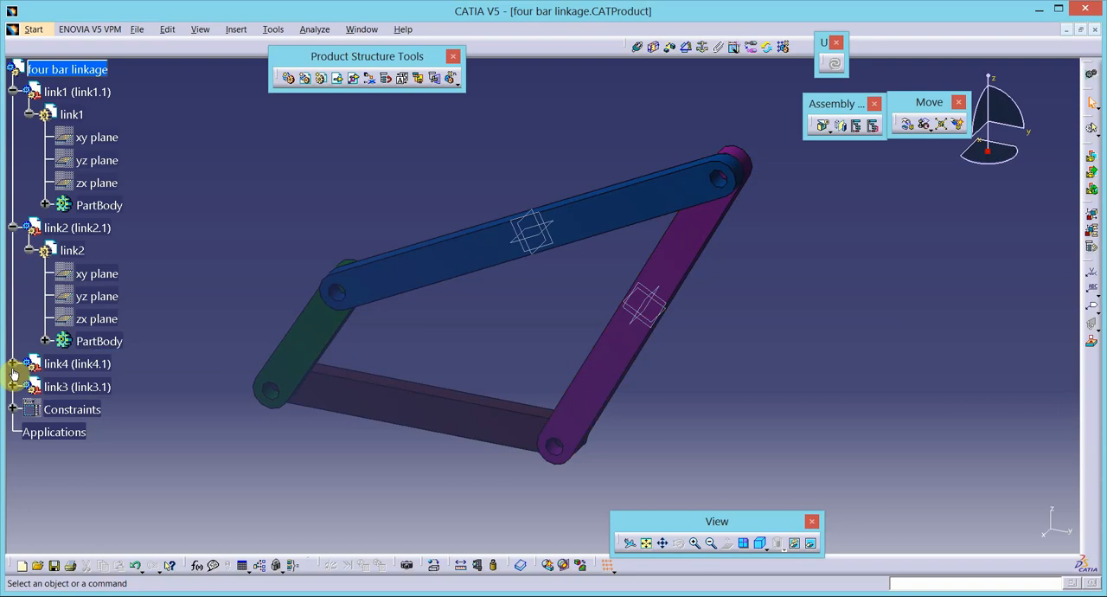
# - Hide link4's xy, yz and zx reference planes
pyautogui.click(13, 364)
pyautogui.click(29, 387)
pyautogui.click(96, 409)
pyautogui.keyDown('ctrl'); pyautogui.click(96, 431); pyautogui.keyUp('ctrl')
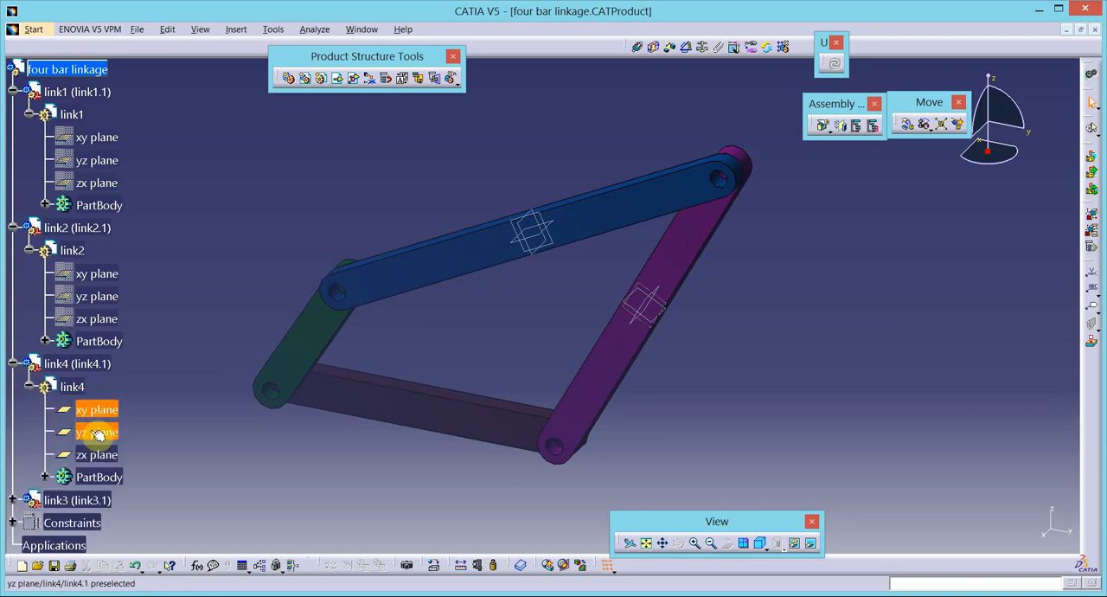
pyautogui.keyDown('ctrl'); pyautogui.click(96, 454); pyautogui.keyUp('ctrl')
pyautogui.rightClick(95, 456)
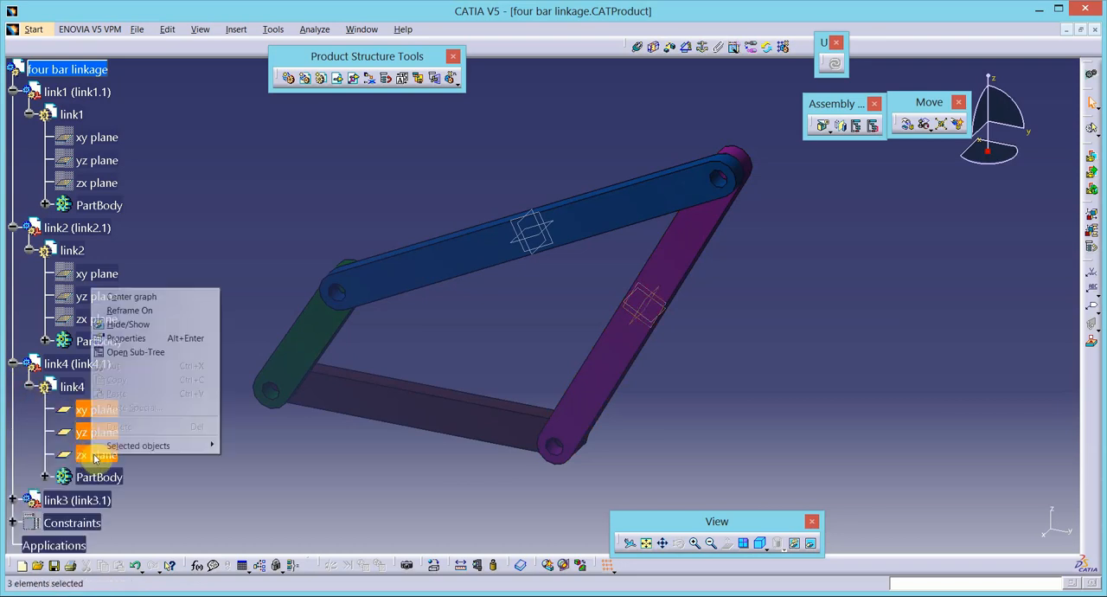
pyautogui.click(128, 324)
# - Collapse the link1, link4 and link2 branches of the specification tree
pyautogui.click(14, 92)
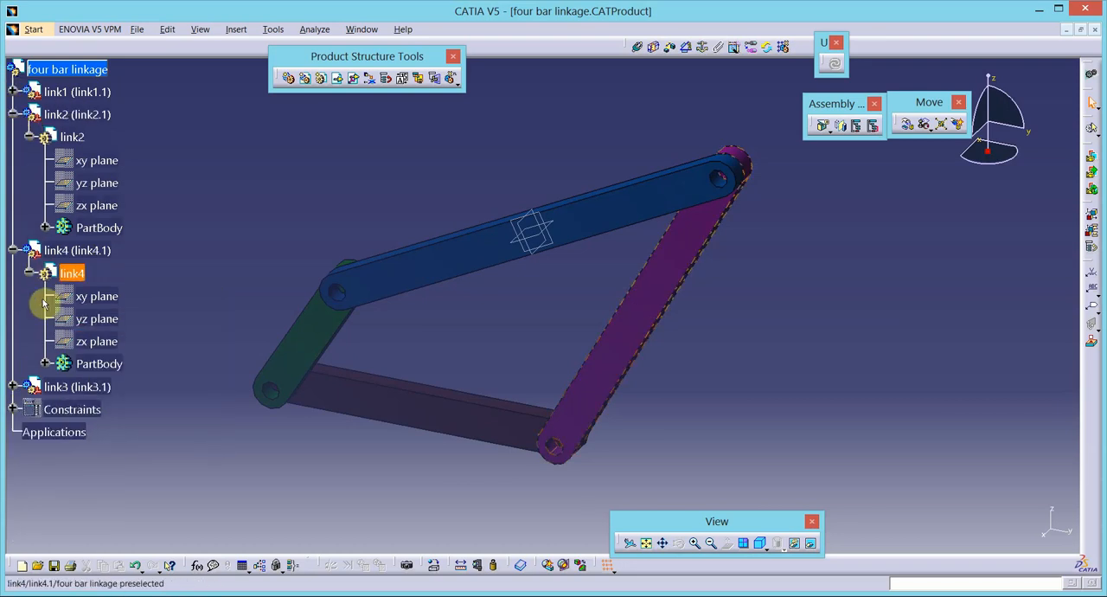
pyautogui.click(12, 250)
pyautogui.click(14, 114)
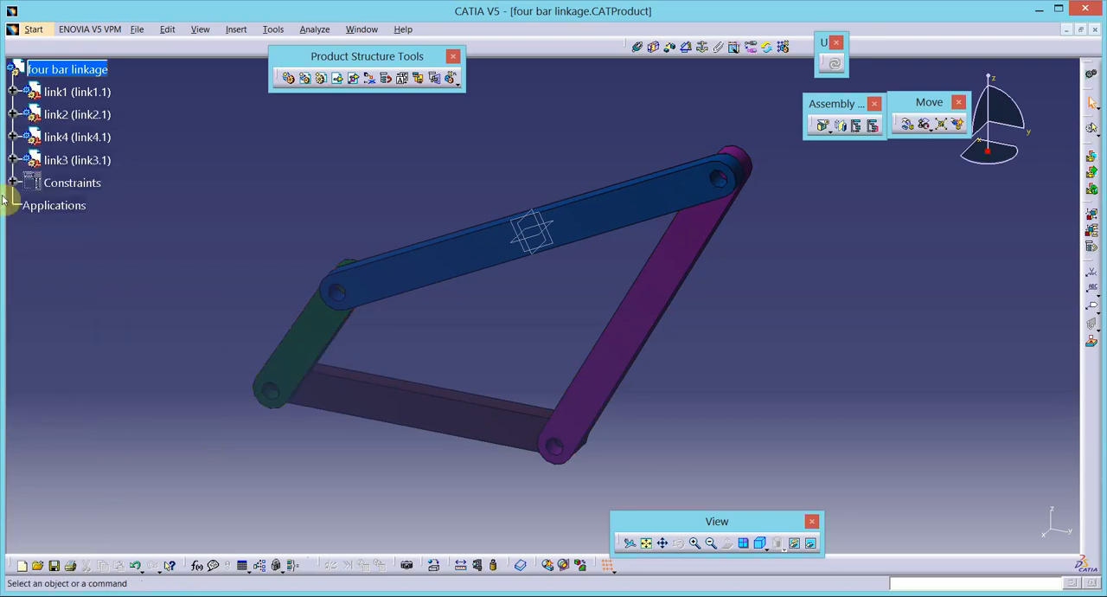
# - Hide link3's xy, yz and zx reference planes and collapse its branch of the specification tree
pyautogui.click(14, 160)
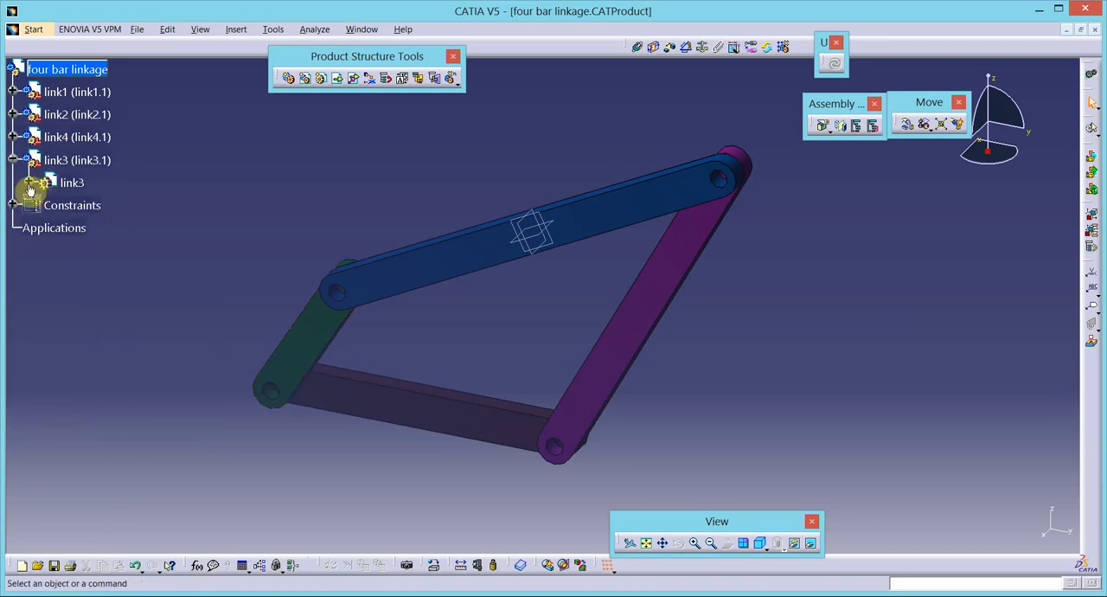
pyautogui.click(29, 183)
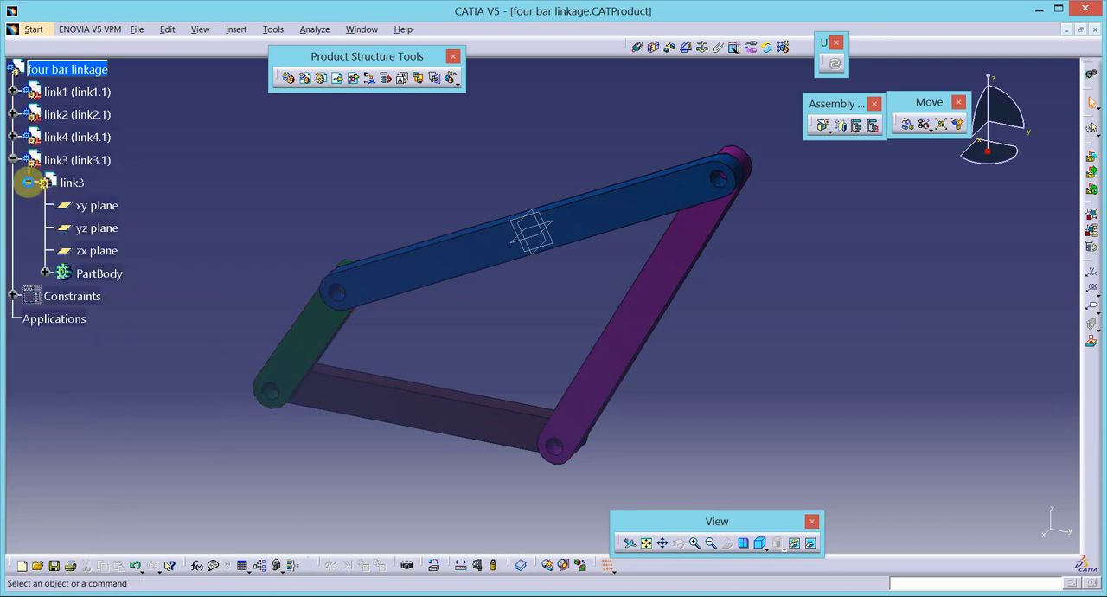
pyautogui.rightClick(101, 250)
pyautogui.click(123, 285)
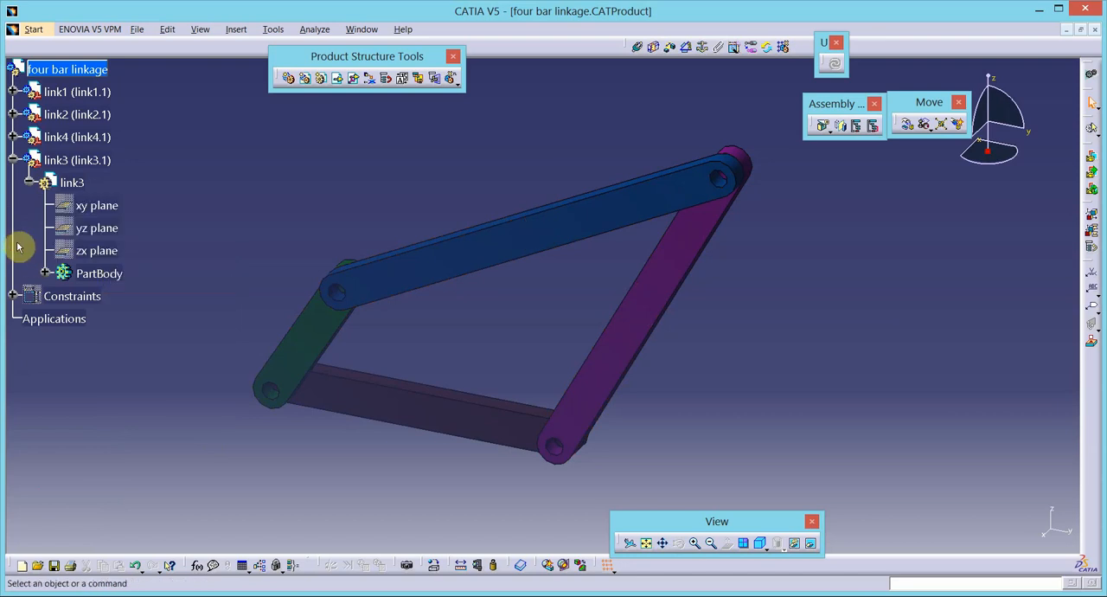
pyautogui.click(15, 248)
pyautogui.click(13, 161)
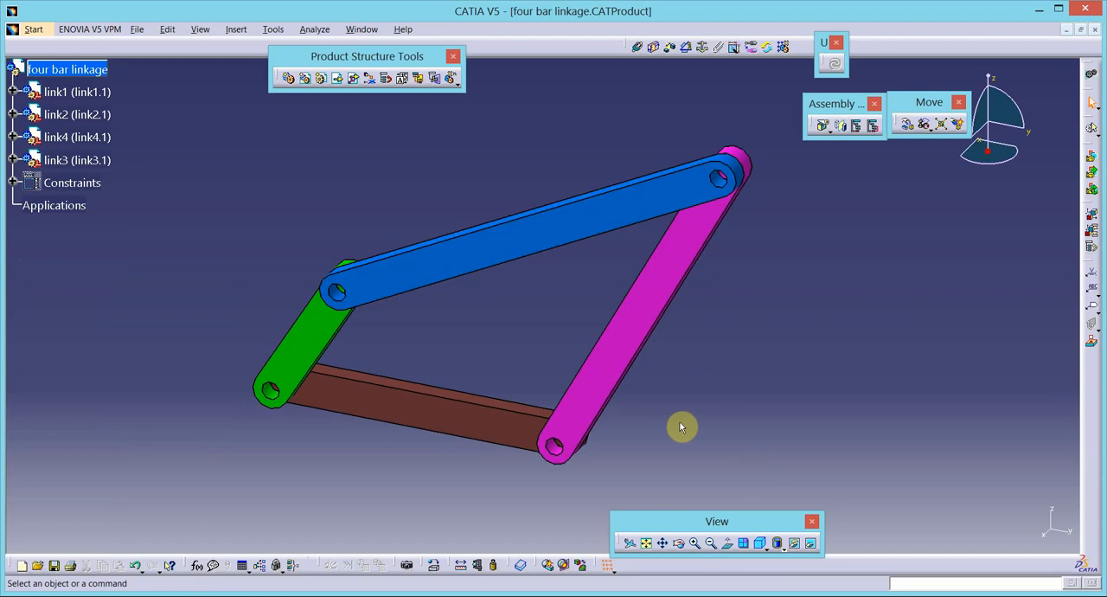
# - Rotate the four-bar linkage to inspect it and set the assembly to the isometric view
pyautogui.click(680, 543)
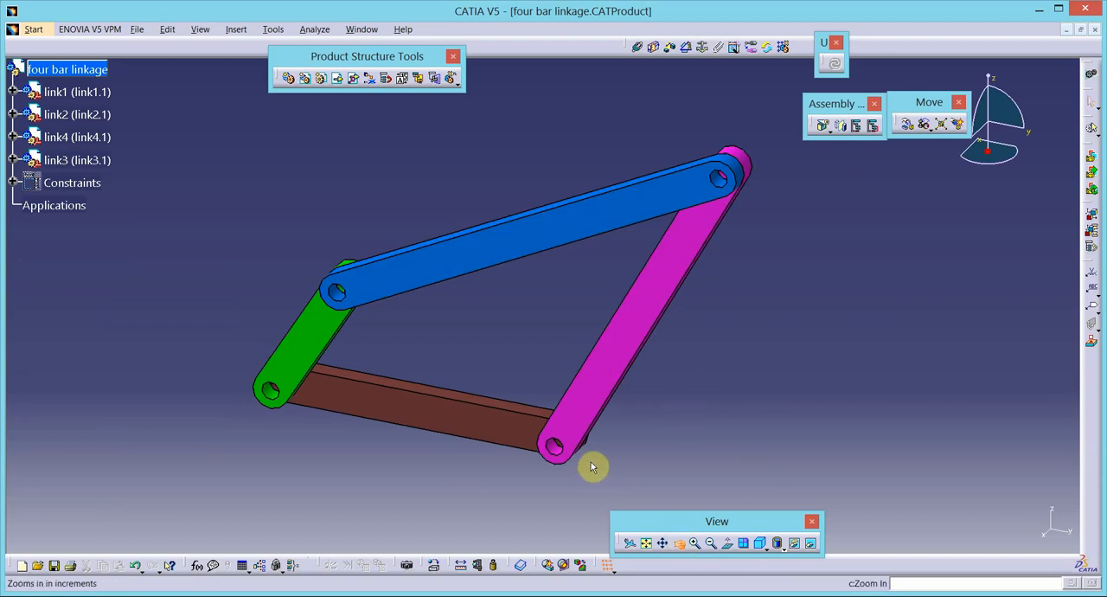
pyautogui.moveTo(593, 462); pyautogui.dragTo(659, 391)
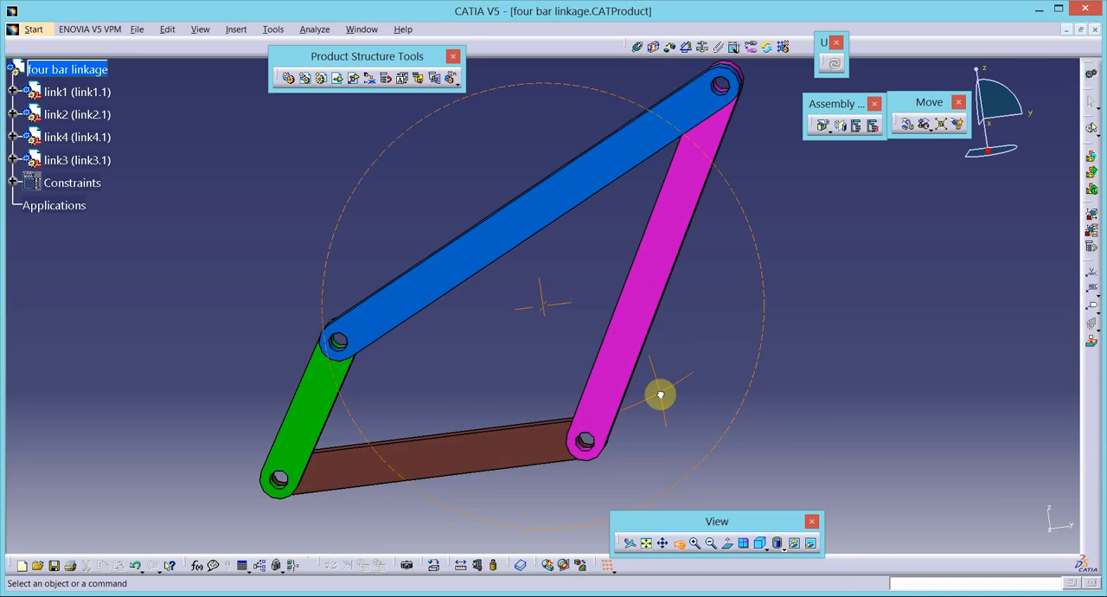
pyautogui.click(437, 460)
pyautogui.click(761, 545)
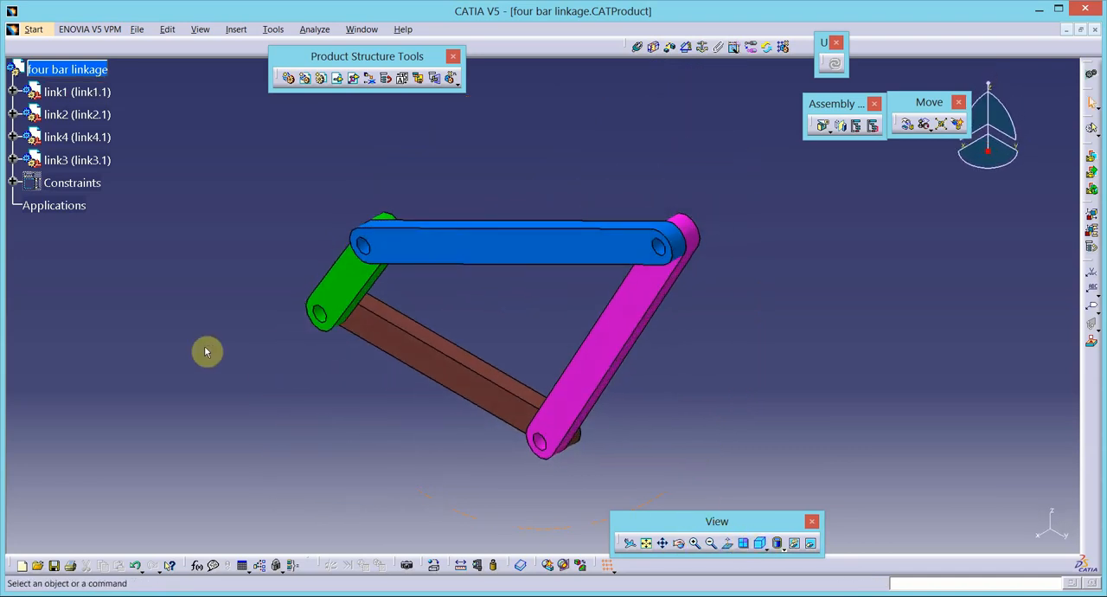
# - Save the assembly as a CATProduct named four bar linkage in the fourbar mechanism folder
pyautogui.click(139, 29)
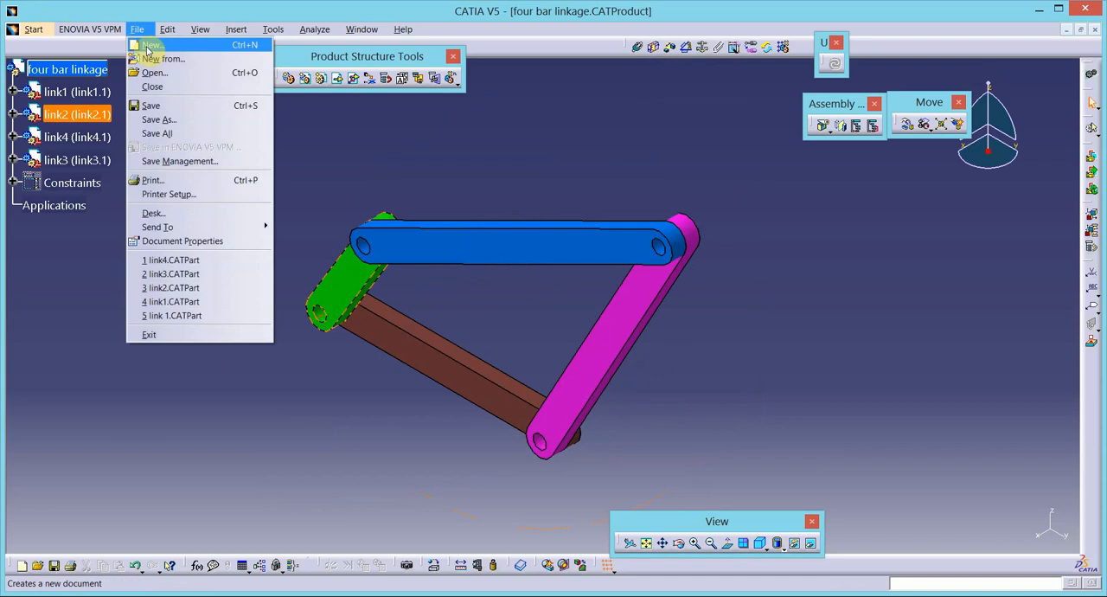
pyautogui.click(149, 105)
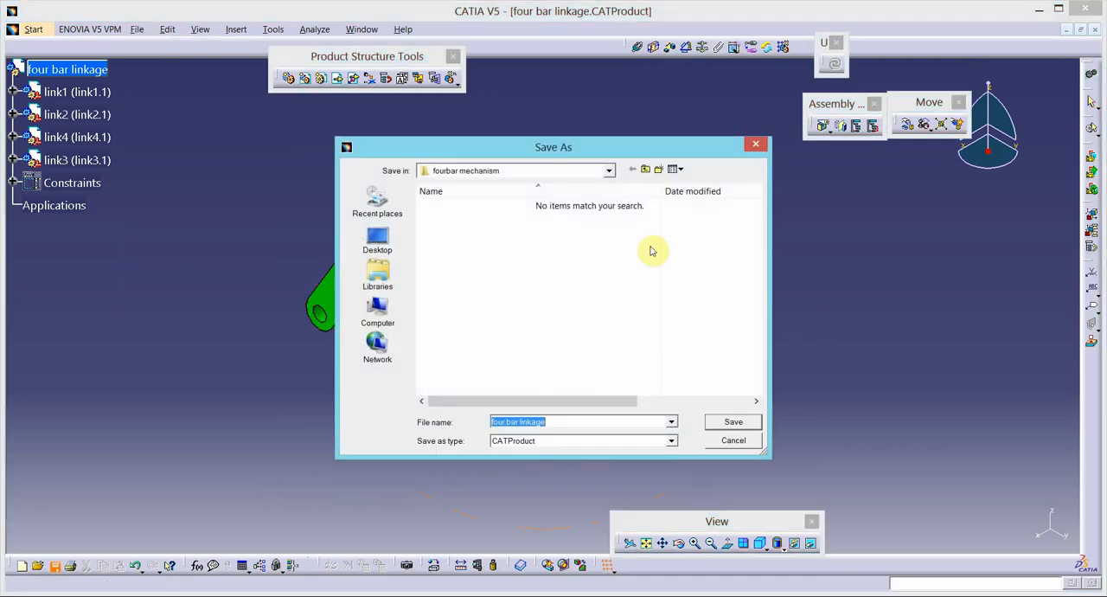
pyautogui.click(730, 423)
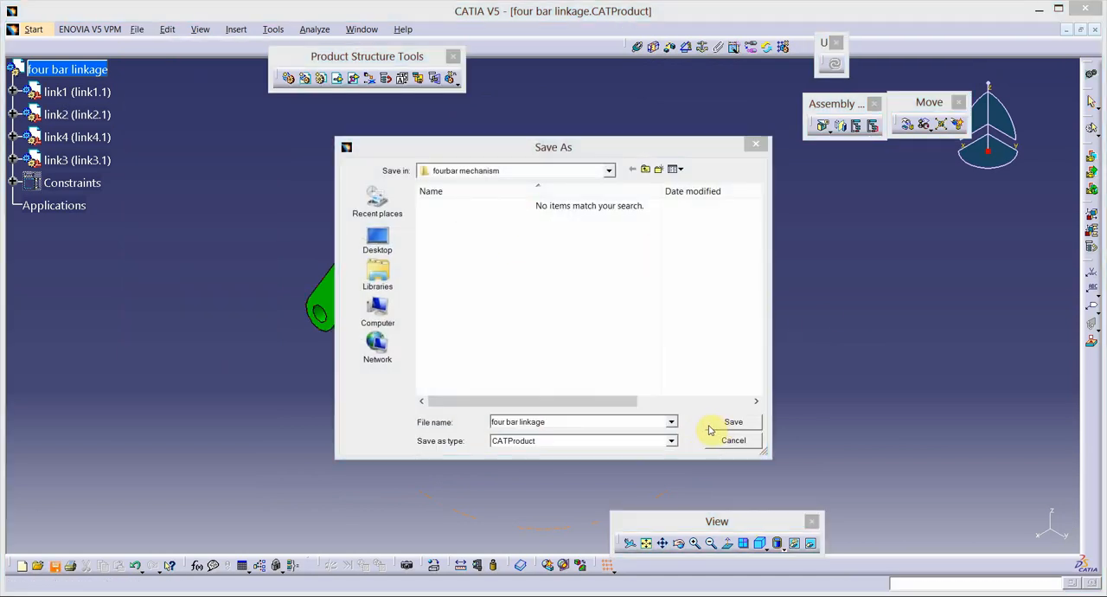
pyautogui.click(572, 343)
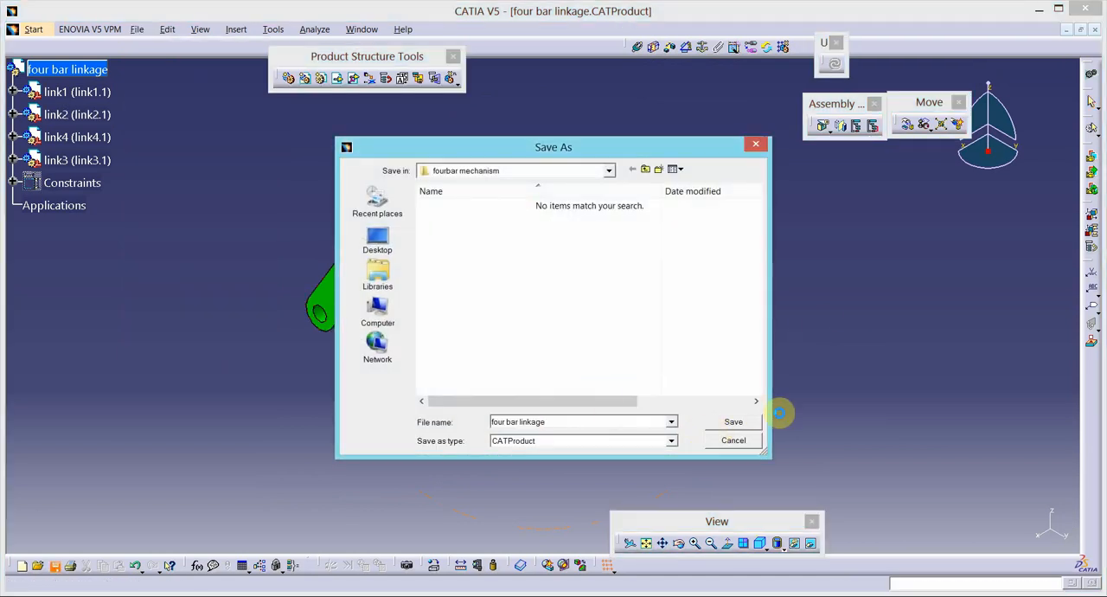
# - Switch the four bar linkage assembly to the DMU Kinematics workbench under Digital Mockup
pyautogui.click(32, 30)
pyautogui.moveTo(71, 58)
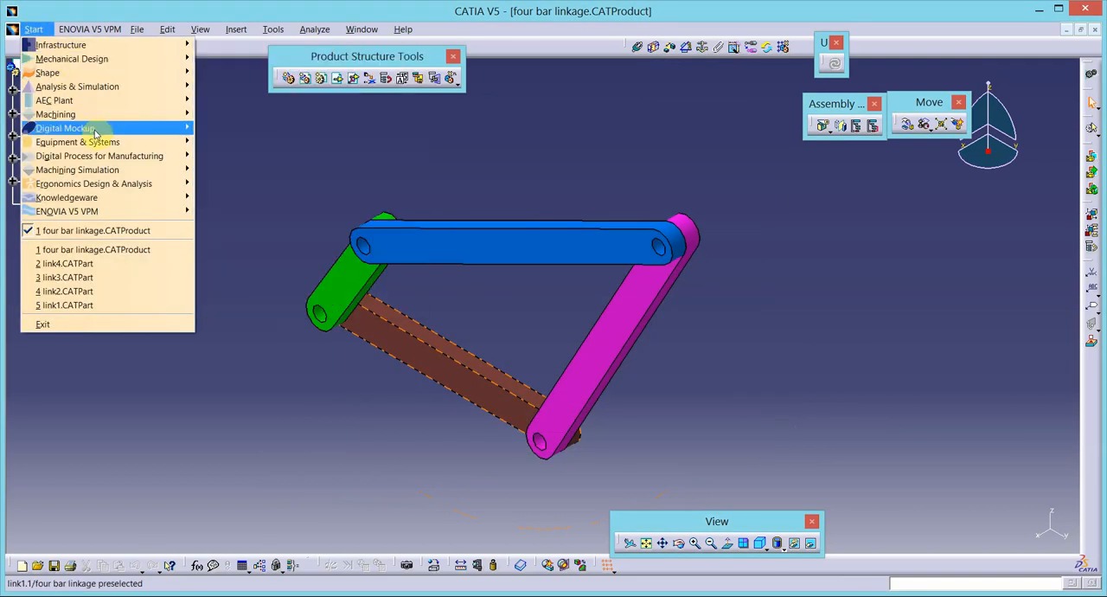
pyautogui.moveTo(85, 129)
pyautogui.click(240, 156)
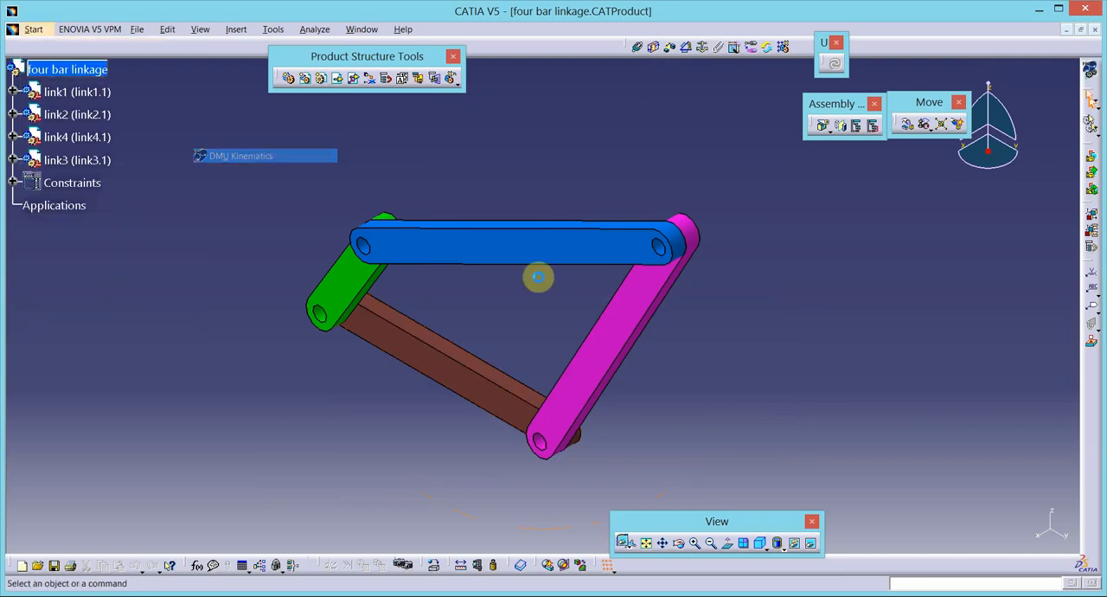
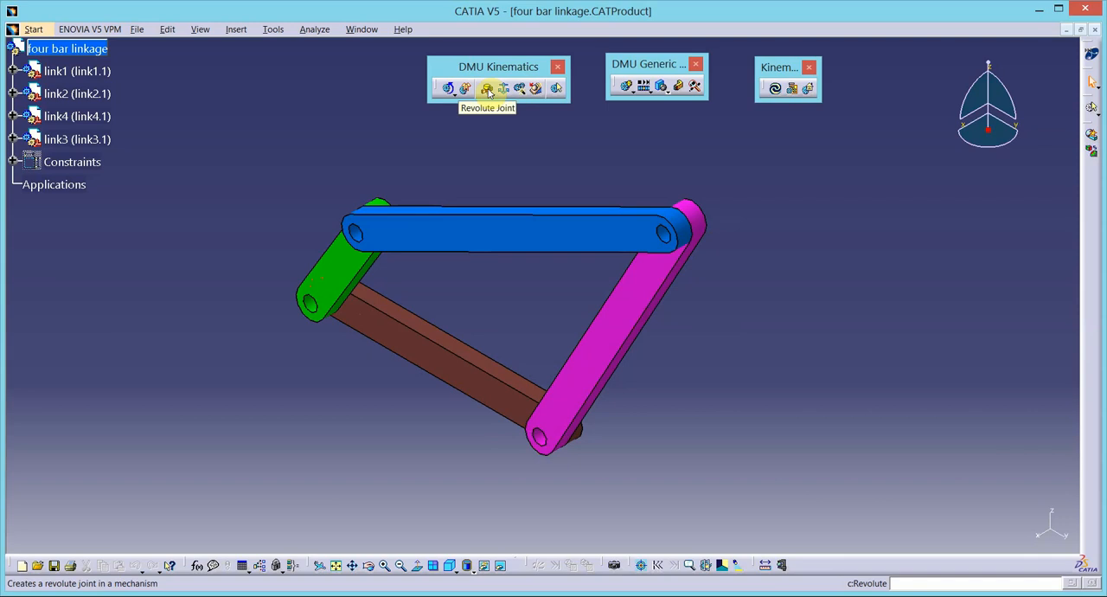
# - Start a revolute joint and create a new mechanism for it, accepting the default name
pyautogui.click(488, 88)
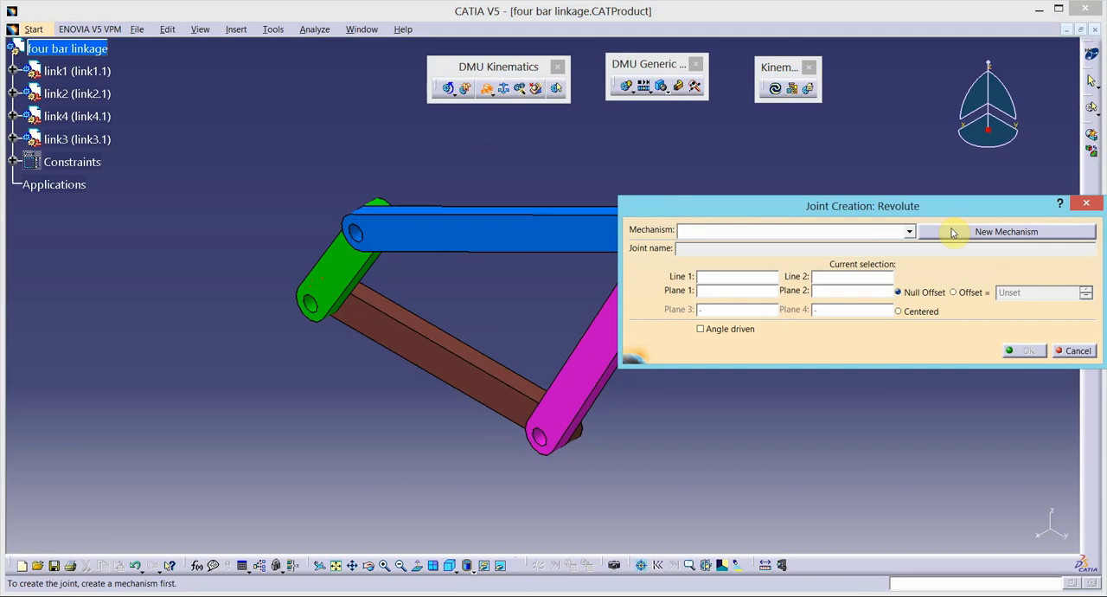
pyautogui.click(932, 232)
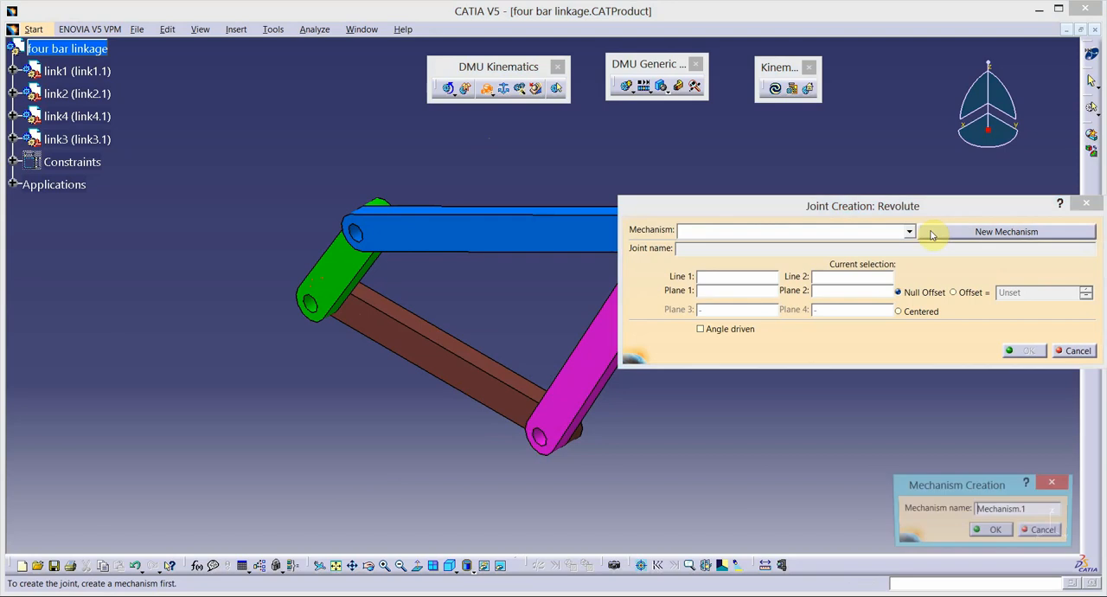
pyautogui.click(991, 530)
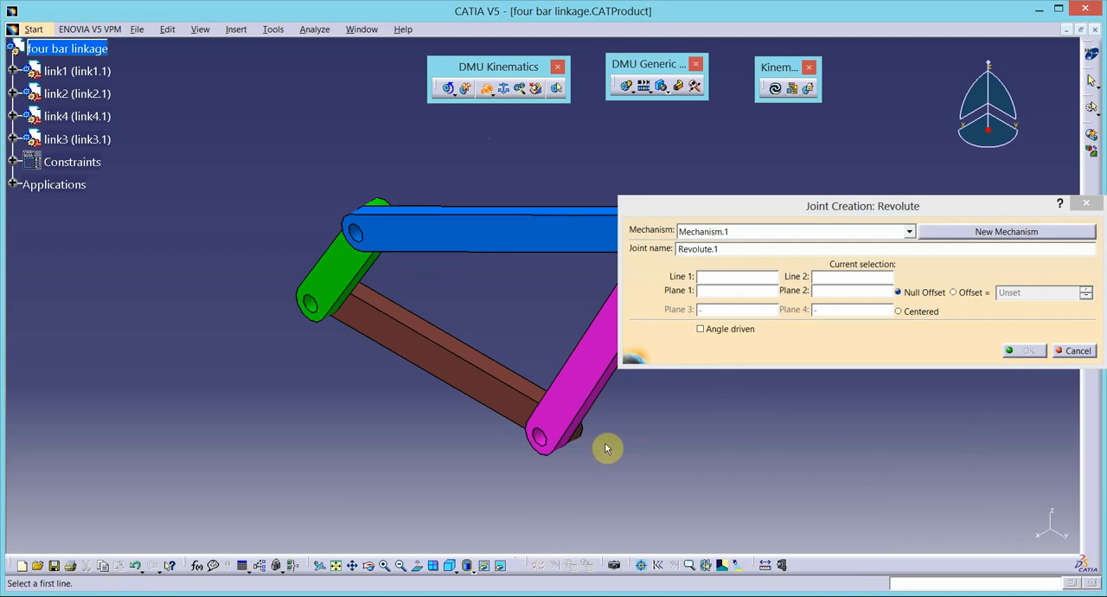
# - Use the coincident hole axes of link4 and link1 as the two lines of the first revolute joint
pyautogui.middleClick(620, 399)
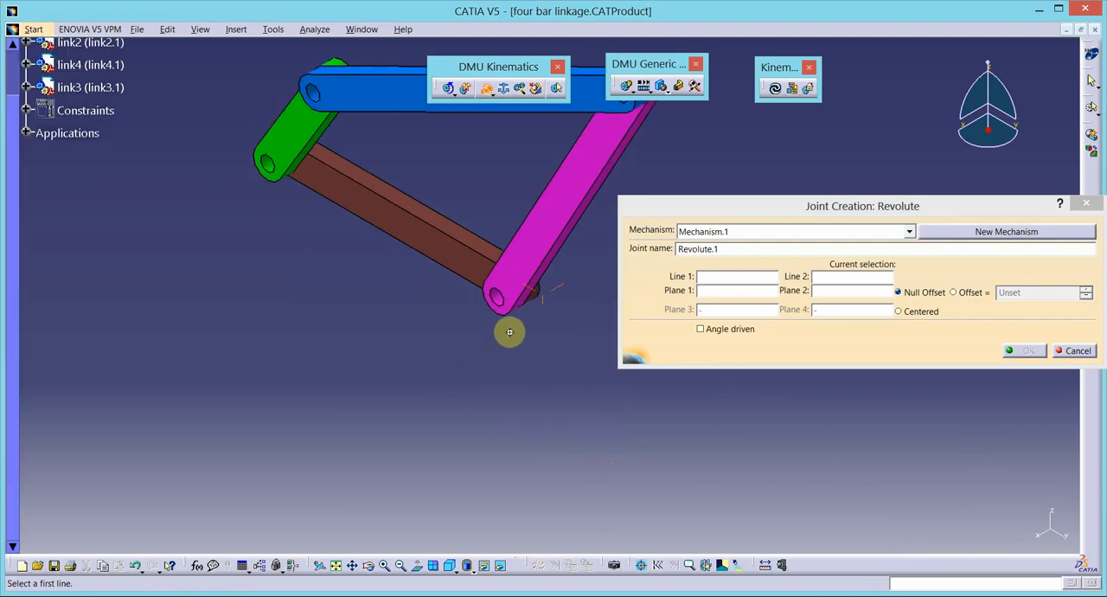
pyautogui.moveTo(509, 329); pyautogui.dragTo(604, 184, button='middle')
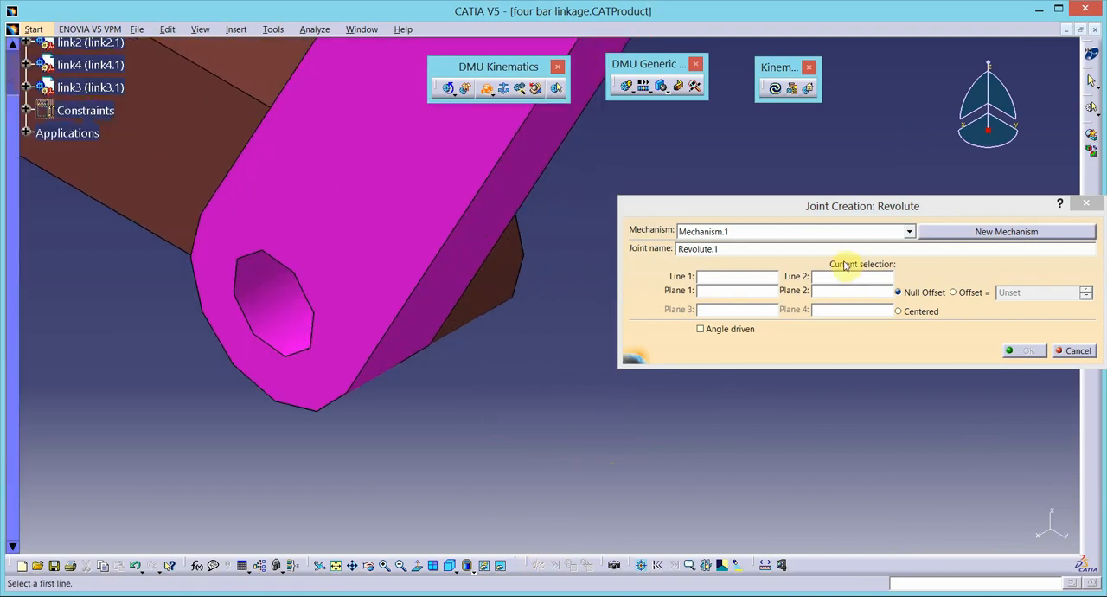
pyautogui.click(291, 341)
pyautogui.click(486, 299)
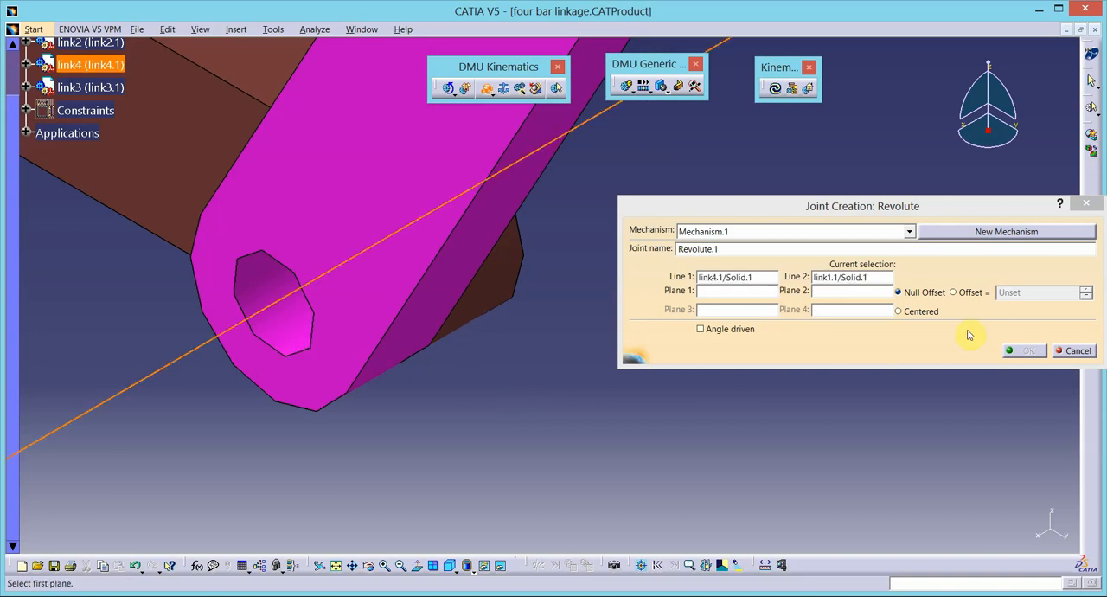
# - Set the mating faces of link1 and link4 as the joint's planes with null offset and create the revolute joint
pyautogui.click(157, 177)
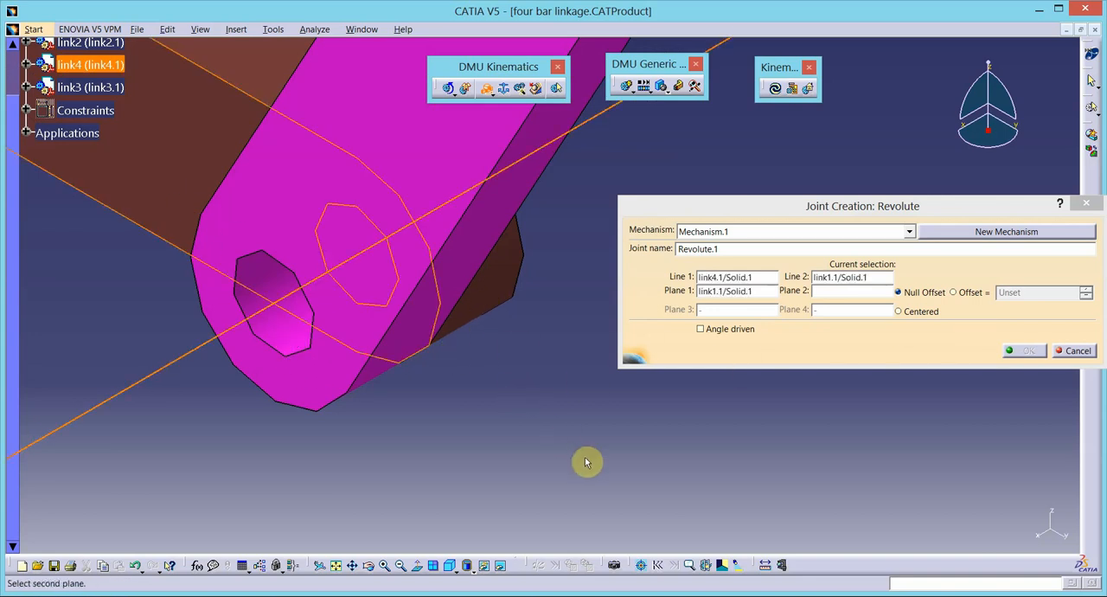
pyautogui.click(400, 564)
pyautogui.click(400, 564)
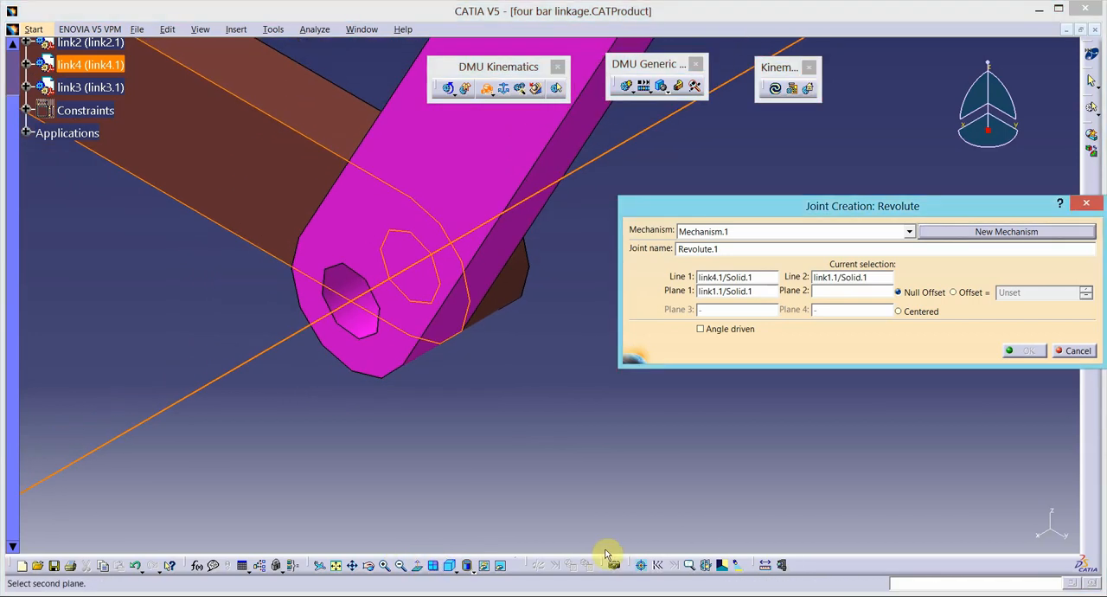
pyautogui.click(371, 567)
pyautogui.moveTo(576, 425); pyautogui.dragTo(456, 434)
pyautogui.click(337, 563)
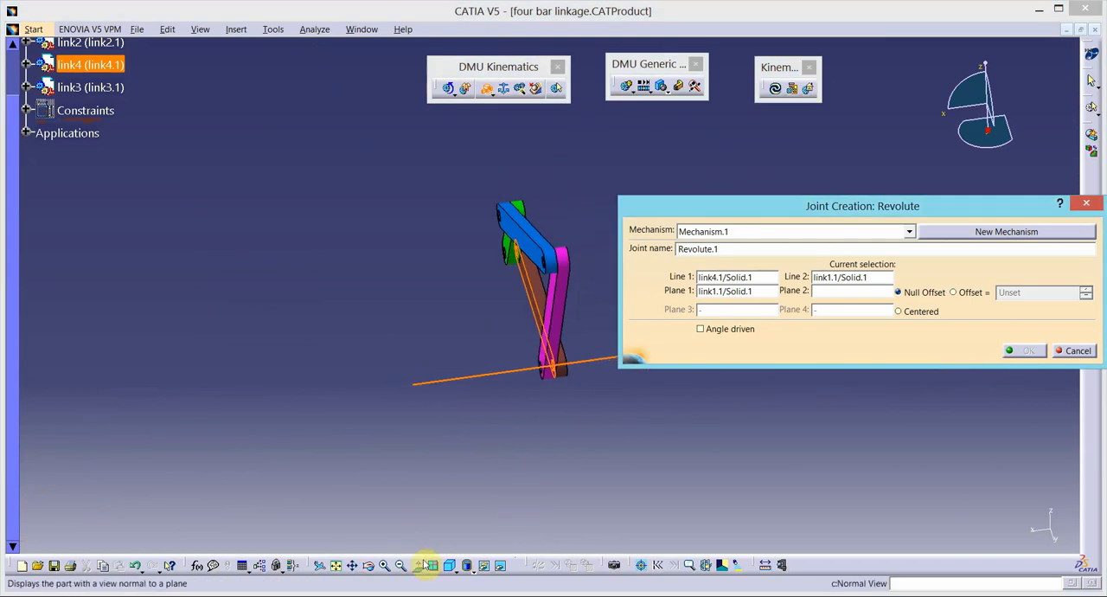
pyautogui.click(368, 566)
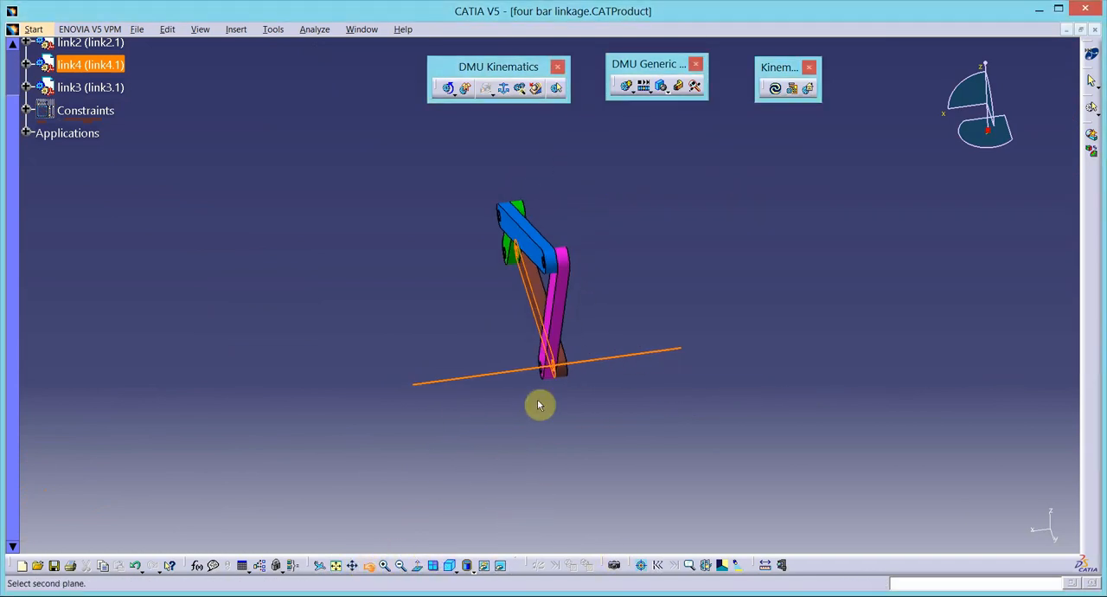
pyautogui.moveTo(542, 403); pyautogui.dragTo(511, 381)
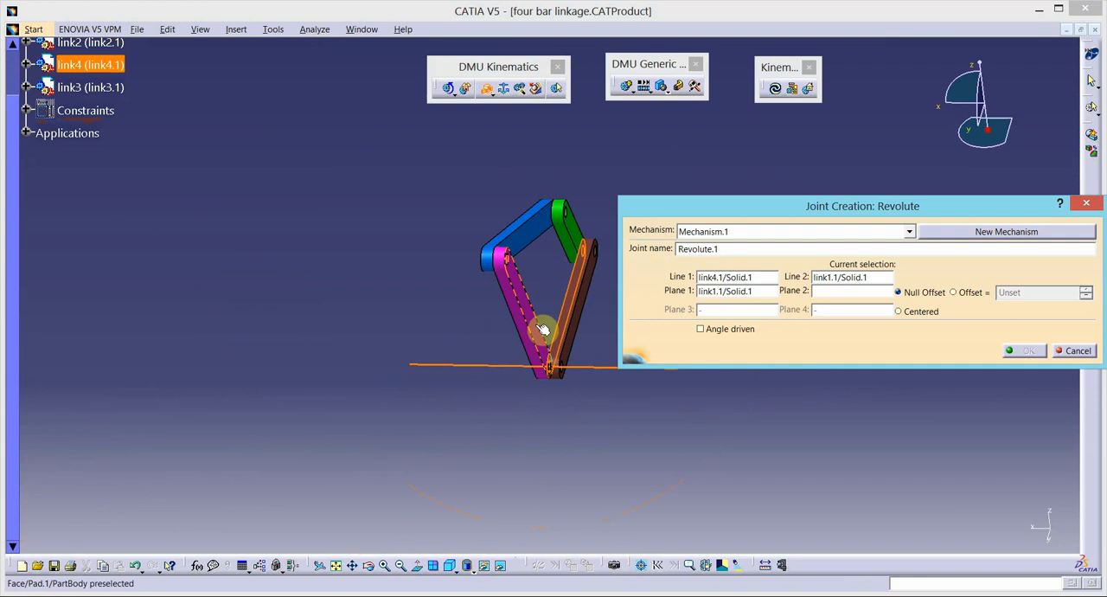
pyautogui.click(539, 322)
pyautogui.click(1028, 350)
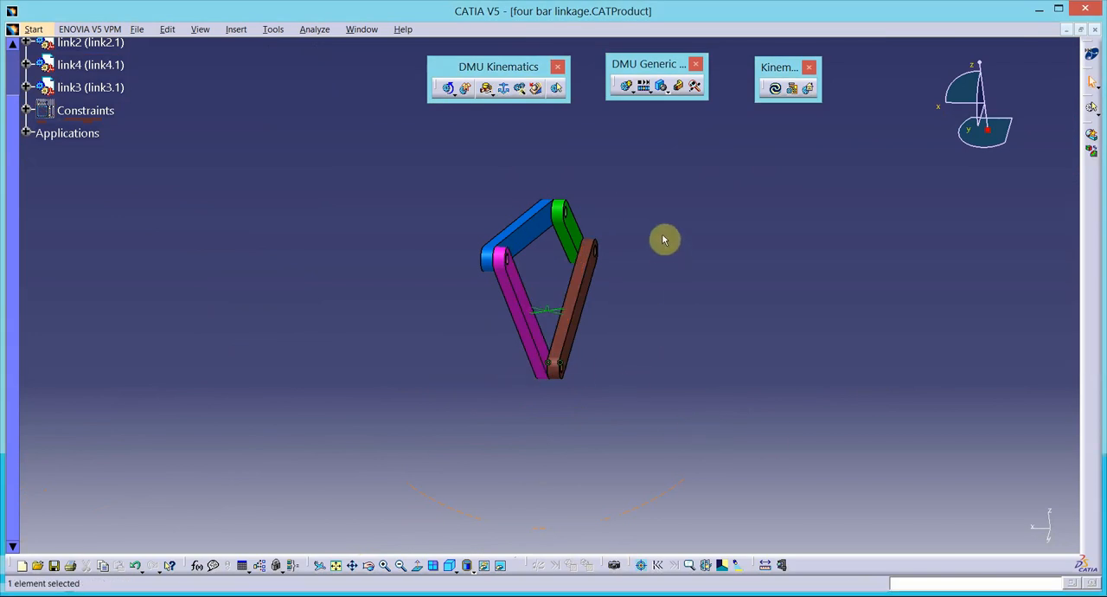
# - Start a second revolute joint in the same mechanism with link1's hole axis at the link2 end as its first line
pyautogui.moveTo(657, 232); pyautogui.dragTo(312, 433, button='middle')
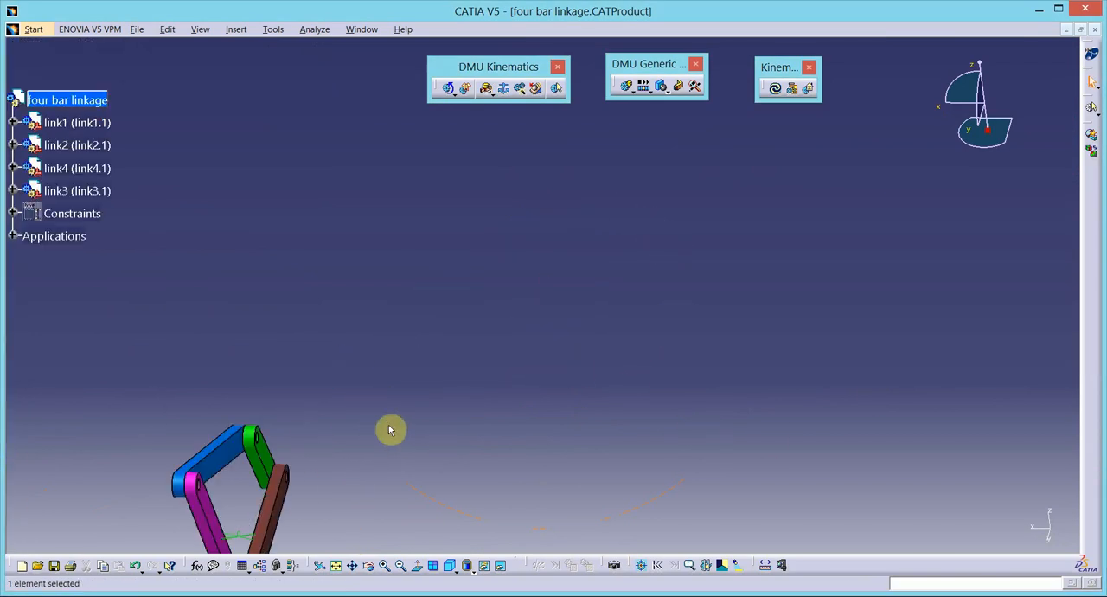
pyautogui.click(336, 565)
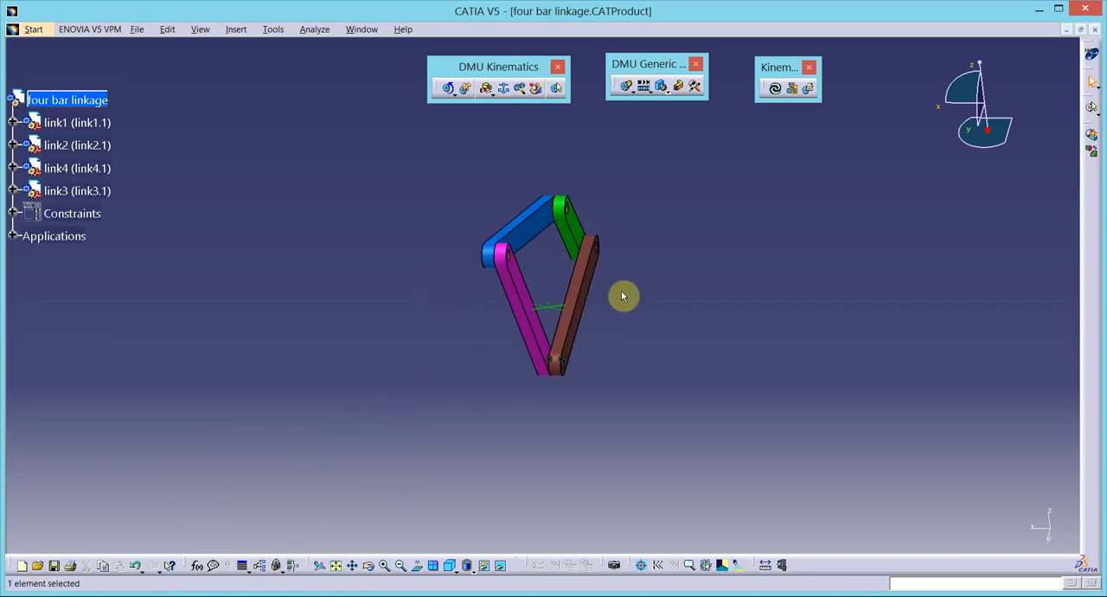
pyautogui.moveTo(617, 246)
pyautogui.mouseDown(button='middle')
pyautogui.moveTo(751, 129)
pyautogui.moveTo(611, 337)
pyautogui.mouseUp(button='middle')
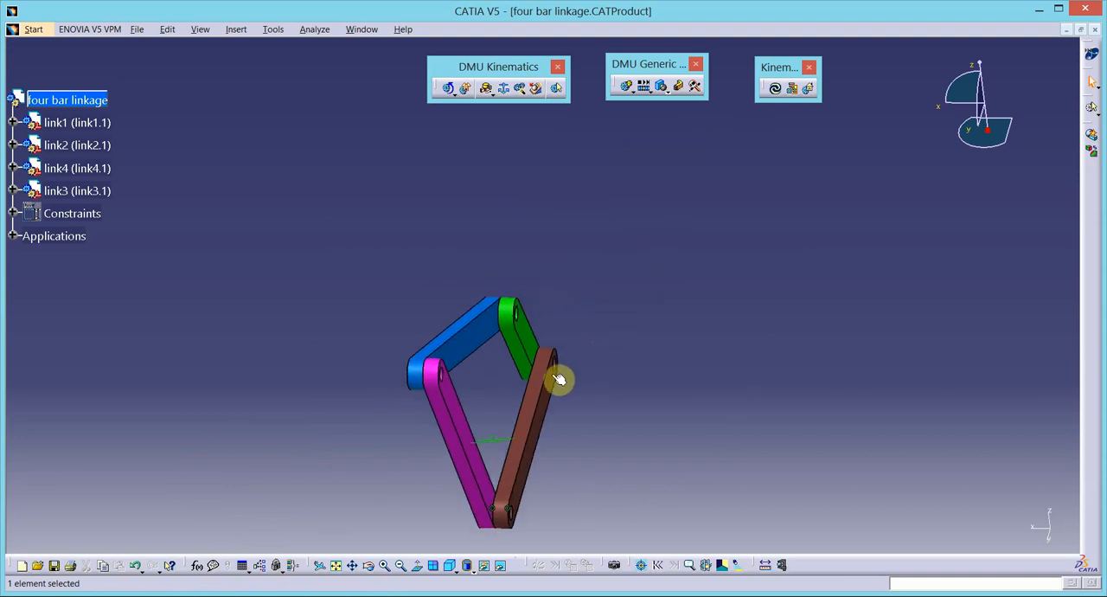
pyautogui.middleClick(554, 374)
pyautogui.scroll(-1, 551, 374)
pyautogui.middleClick(555, 373)
pyautogui.moveTo(556, 373); pyautogui.dragTo(622, 290, button='middle')
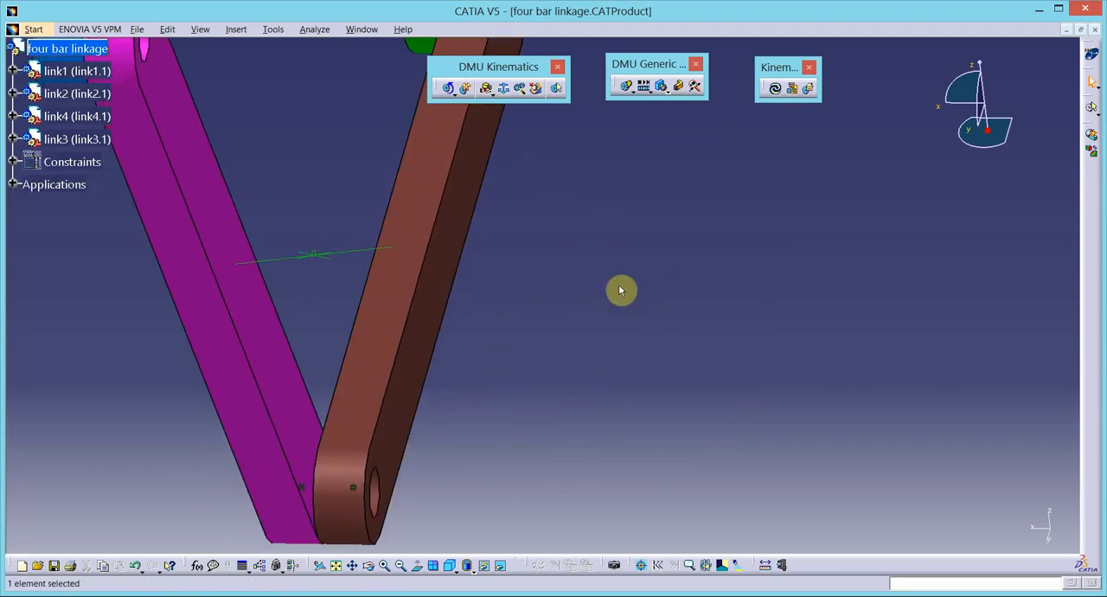
pyautogui.middleClick(542, 164)
pyautogui.moveTo(540, 161); pyautogui.dragTo(502, 350, button='middle')
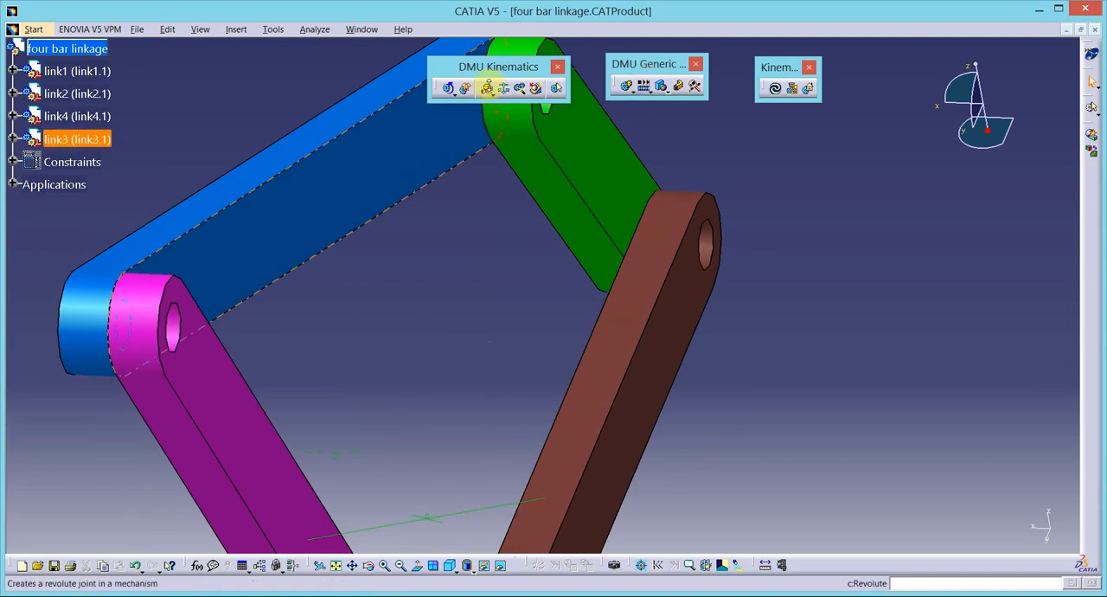
pyautogui.click(487, 87)
pyautogui.moveTo(786, 210); pyautogui.dragTo(885, 100)
pyautogui.click(711, 259)
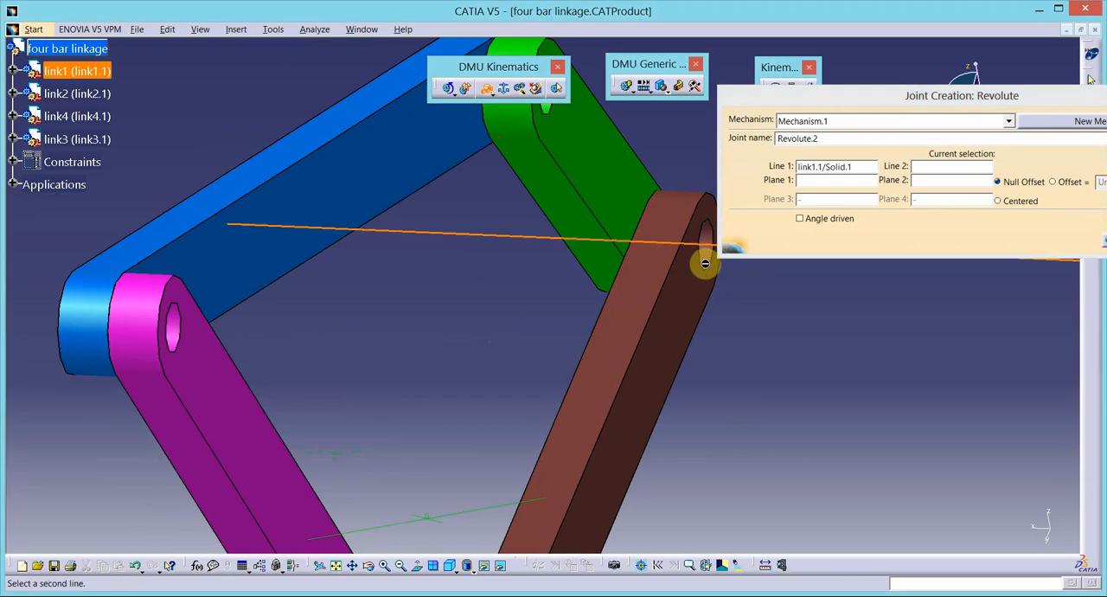
# - Use the axis of link2's rounded end at the link1 connection as the second line of the revolute joint
pyautogui.moveTo(487, 332); pyautogui.dragTo(373, 353, button='middle')
pyautogui.rightClick(373, 353)
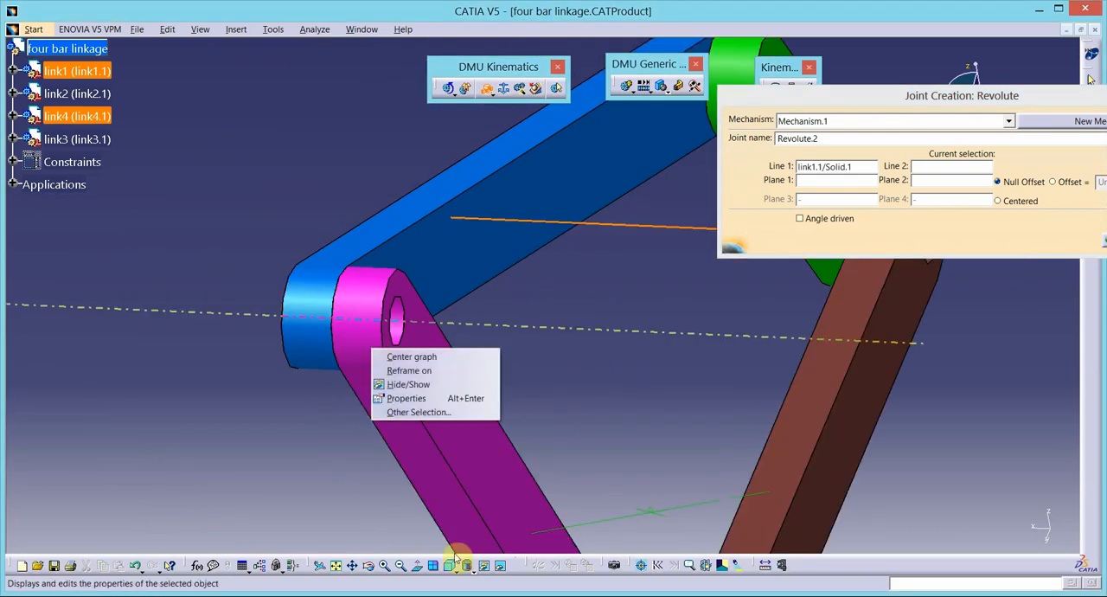
pyautogui.click(400, 564)
pyautogui.click(400, 565)
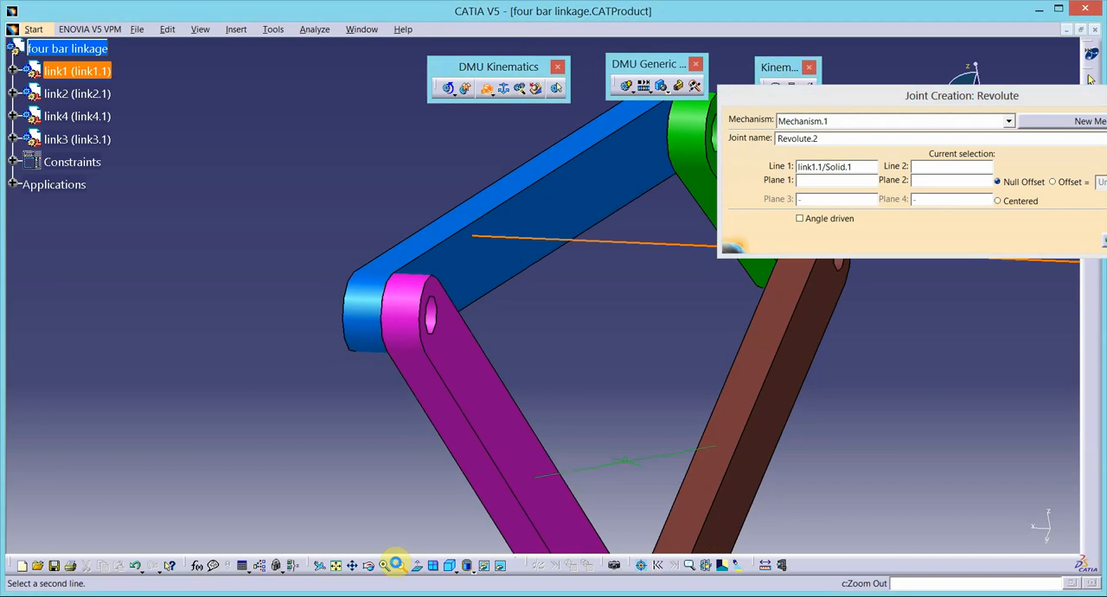
pyautogui.click(399, 565)
pyautogui.click(400, 565)
pyautogui.click(399, 566)
pyautogui.click(399, 567)
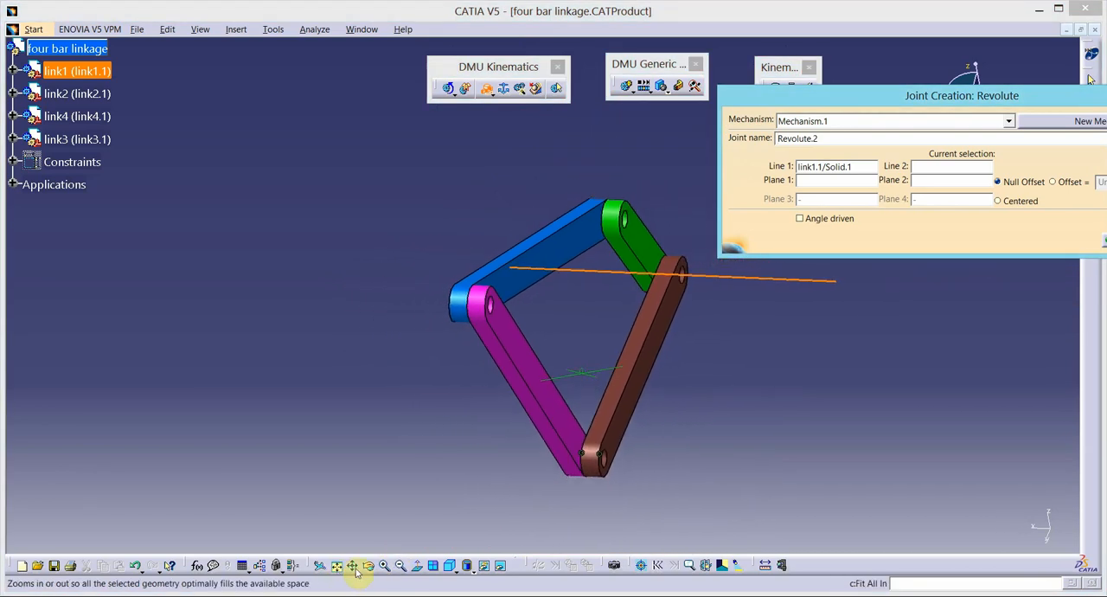
pyautogui.click(370, 567)
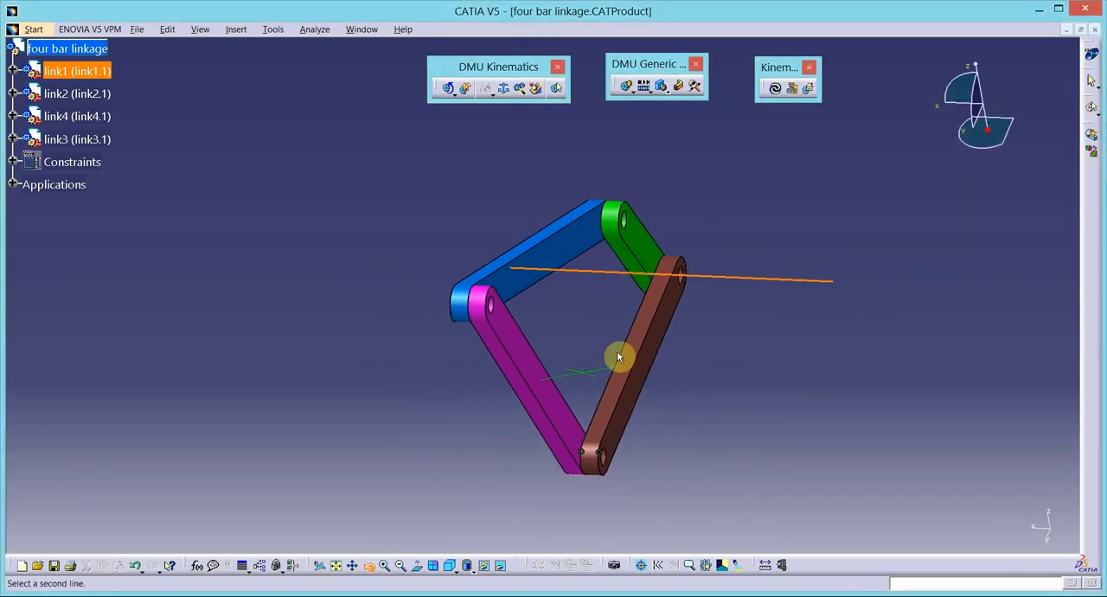
pyautogui.moveTo(712, 296); pyautogui.dragTo(475, 408)
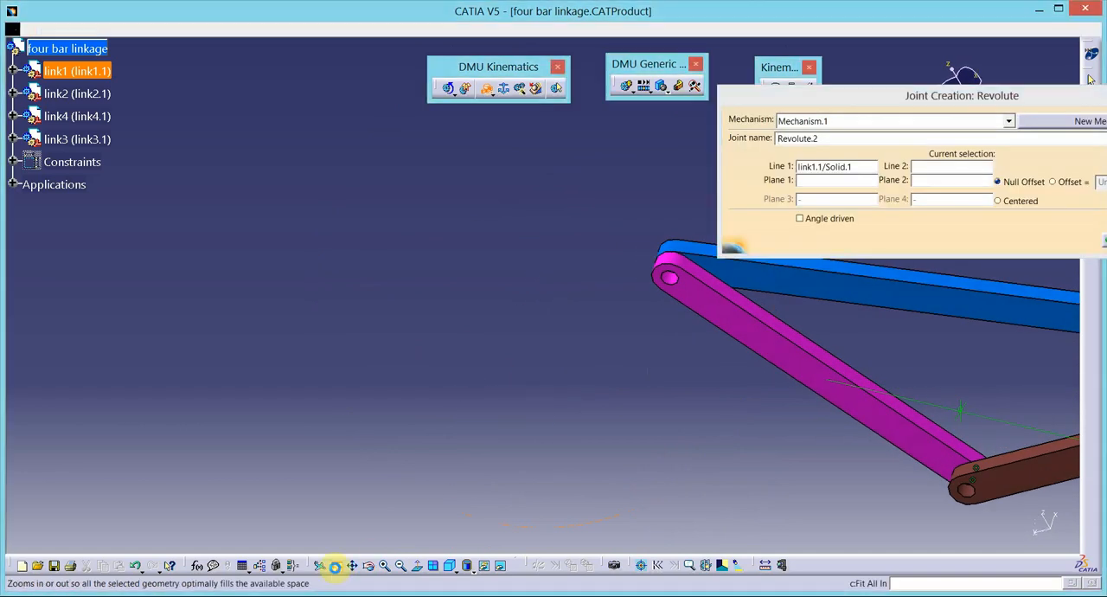
pyautogui.click(335, 565)
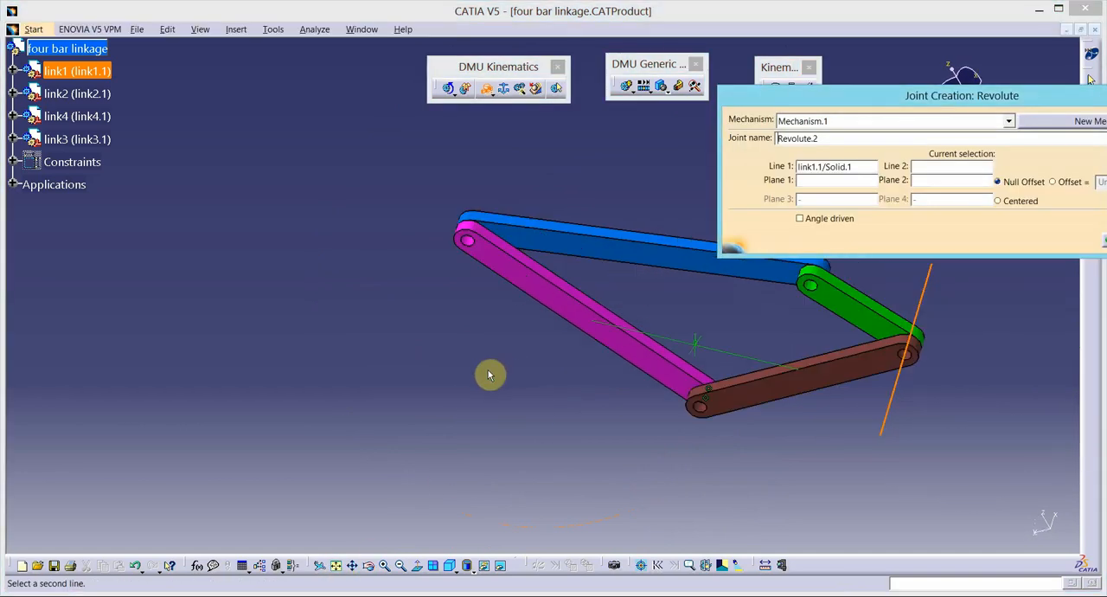
pyautogui.click(364, 565)
pyautogui.moveTo(773, 338); pyautogui.dragTo(667, 324)
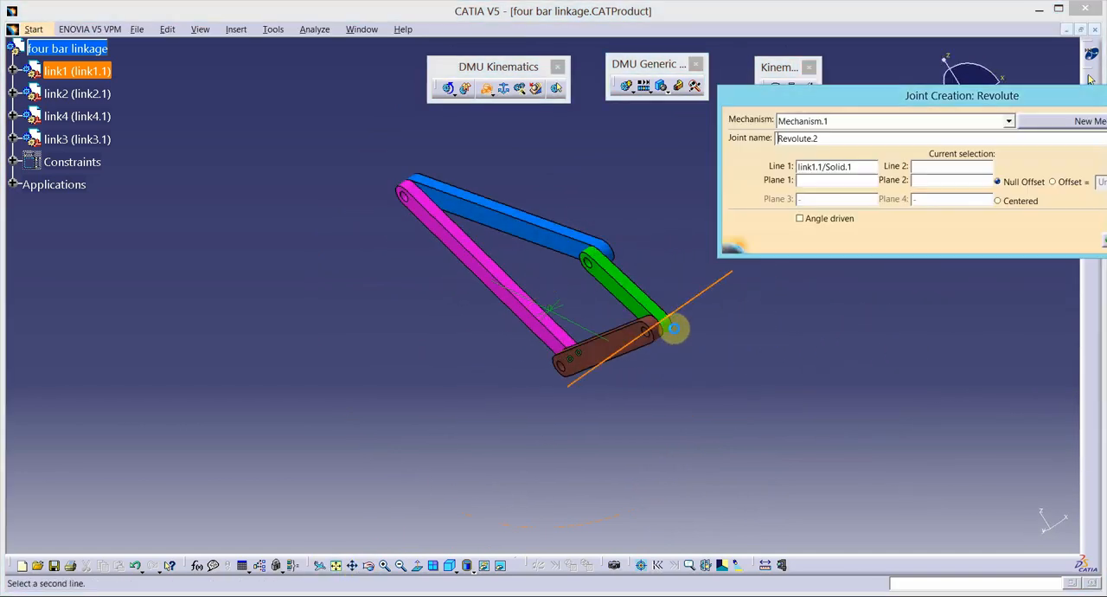
pyautogui.click(675, 334)
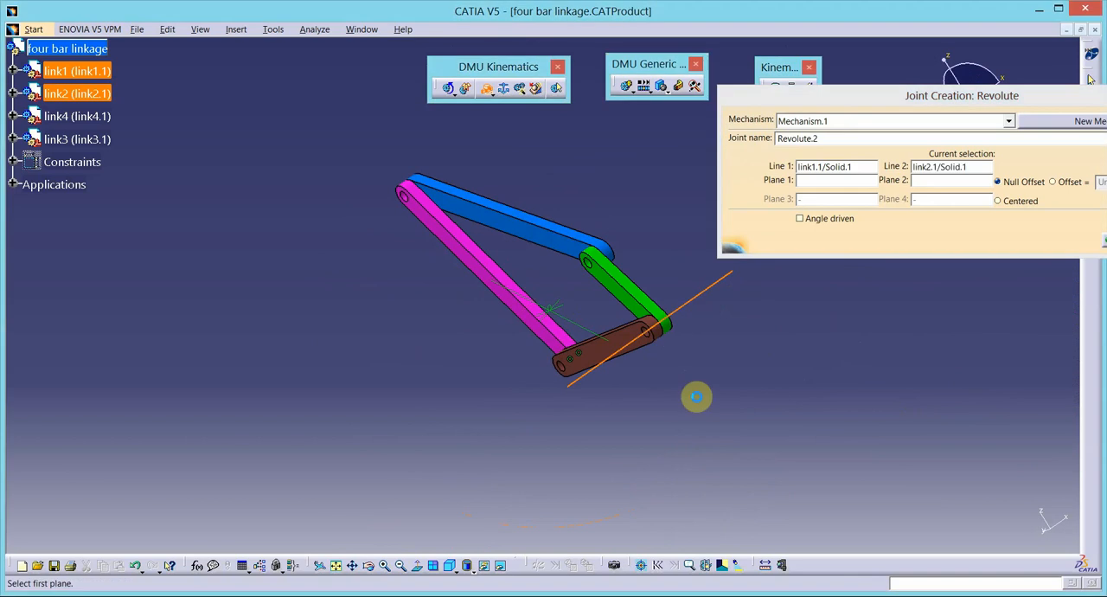
# - Set the mating faces of link2 and link1 as the planes with null offset and create the second revolute joint
pyautogui.click(637, 305)
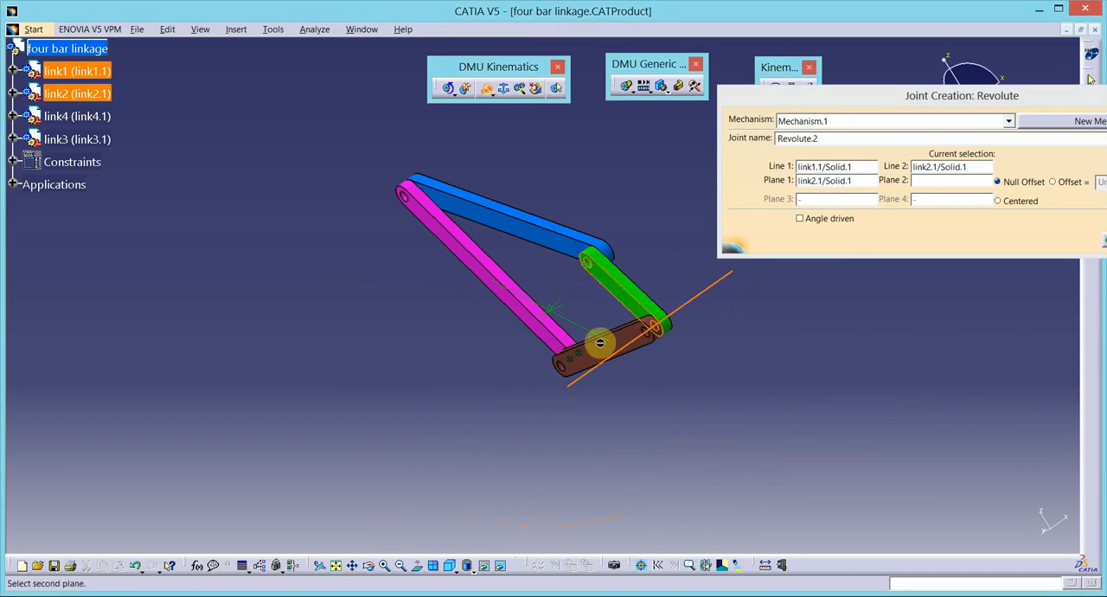
pyautogui.click(370, 567)
pyautogui.moveTo(432, 428); pyautogui.dragTo(852, 234)
pyautogui.click(523, 195)
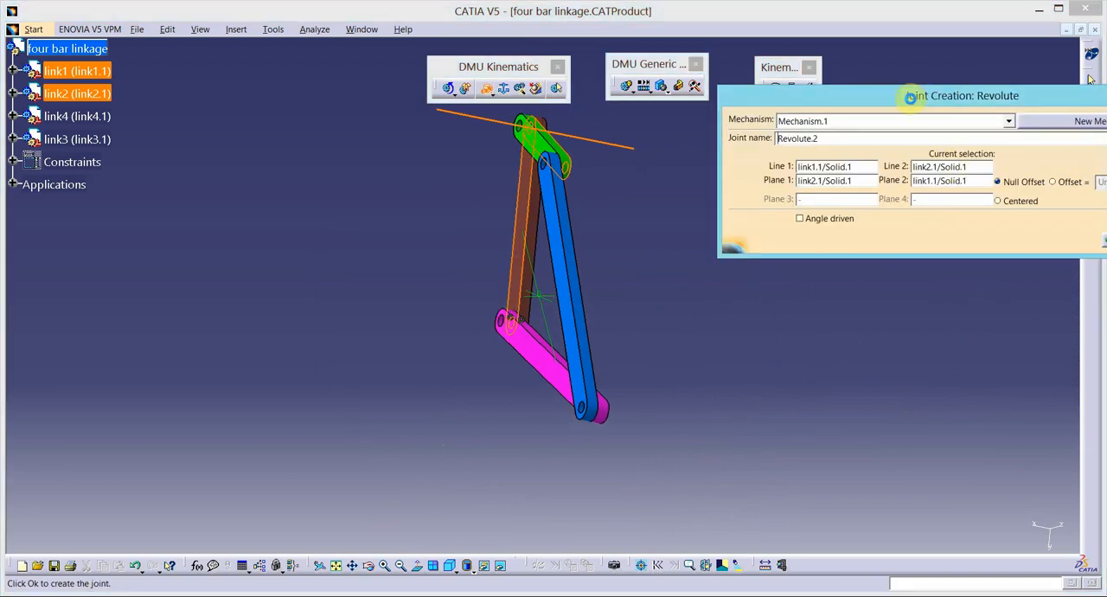
pyautogui.moveTo(909, 98); pyautogui.dragTo(812, 106)
pyautogui.click(1031, 248)
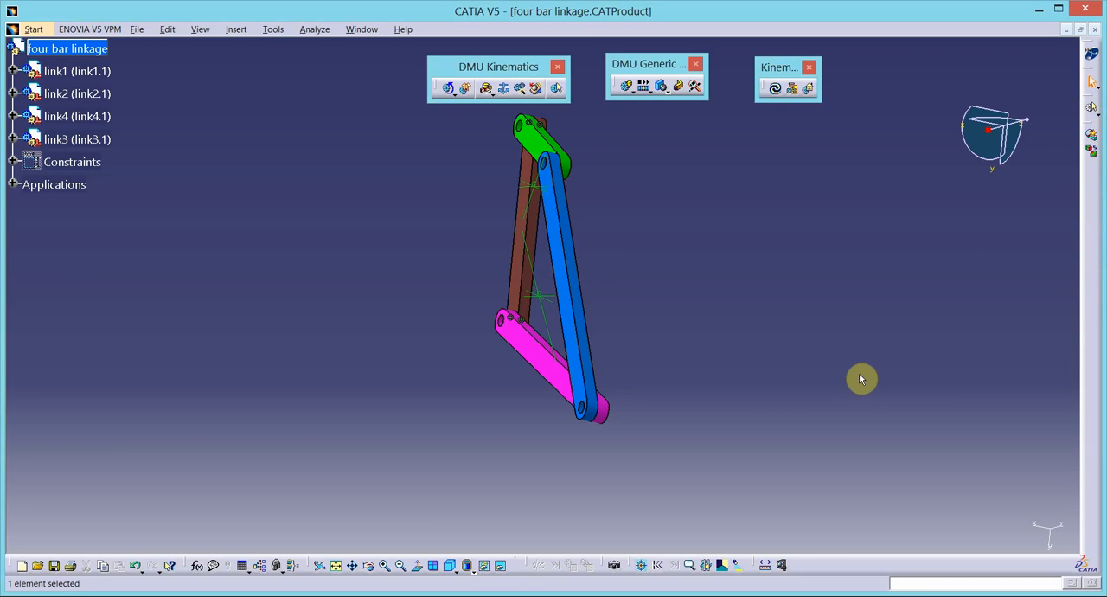
# - Start a third revolute joint using the coincident axes of link3 and link2 at their shared end as its two lines
pyautogui.click(449, 565)
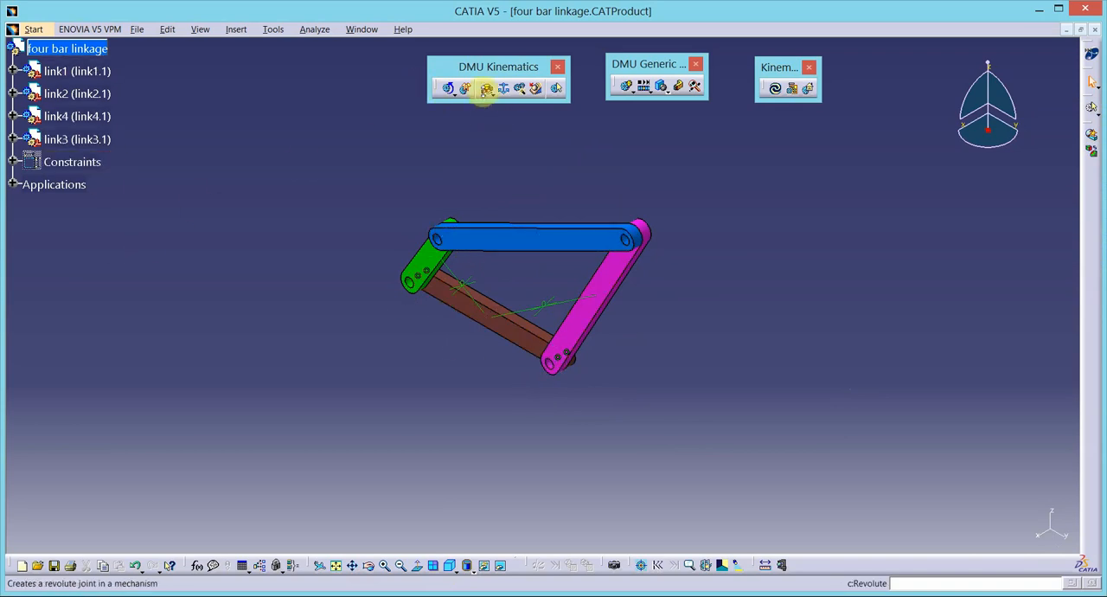
pyautogui.click(488, 90)
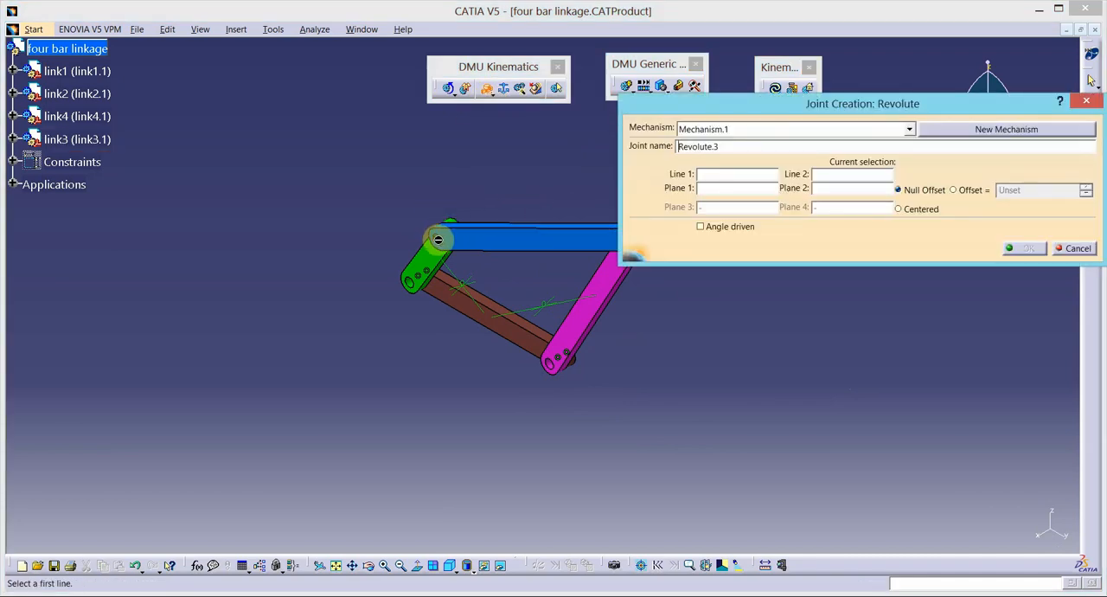
pyautogui.click(384, 564)
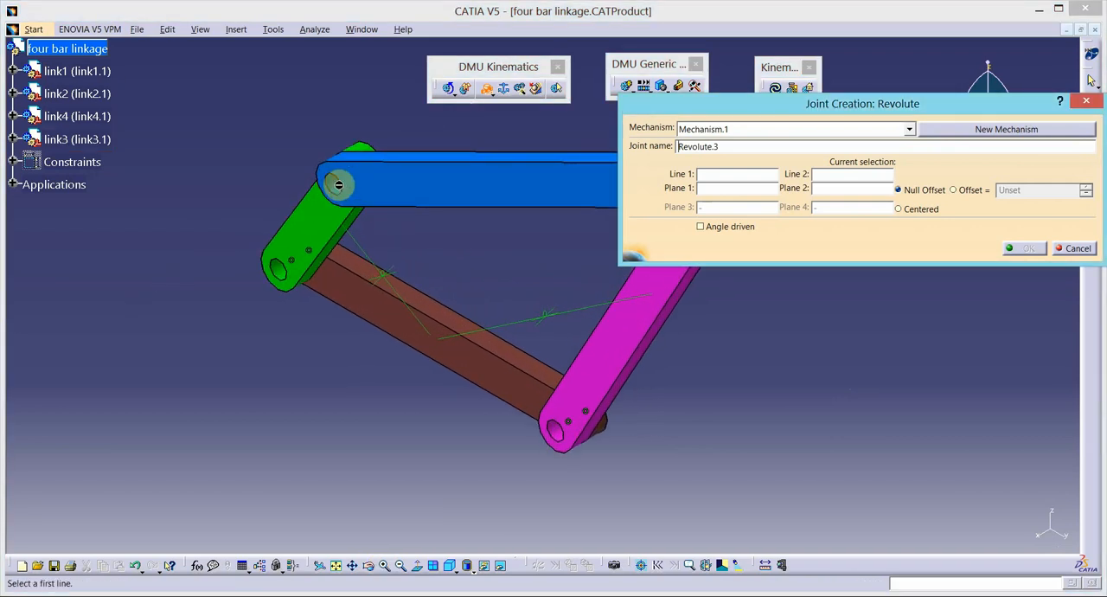
pyautogui.click(337, 183)
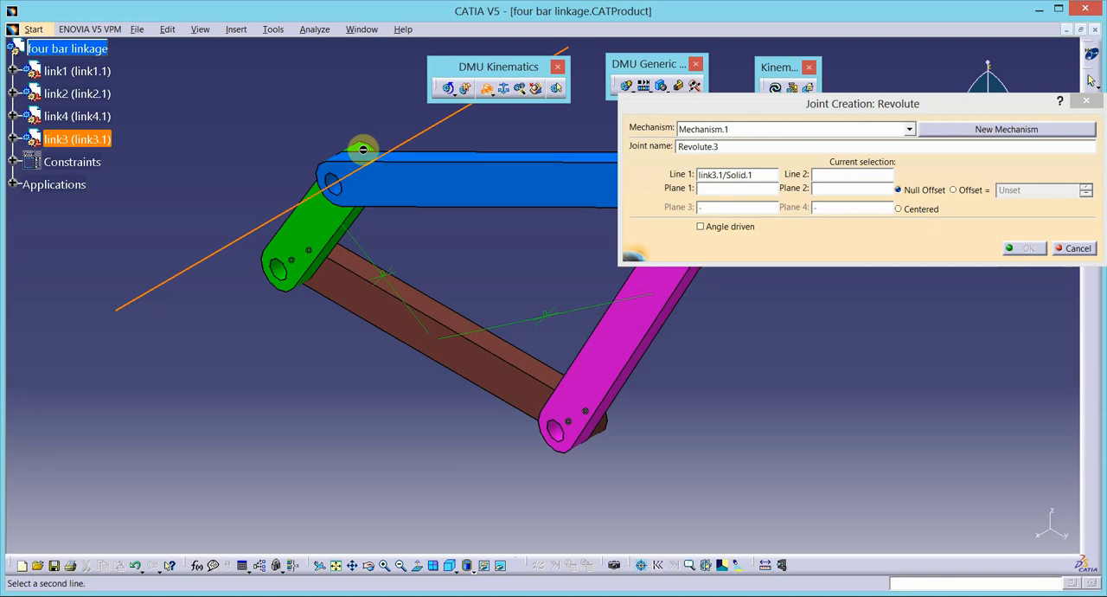
pyautogui.click(363, 150)
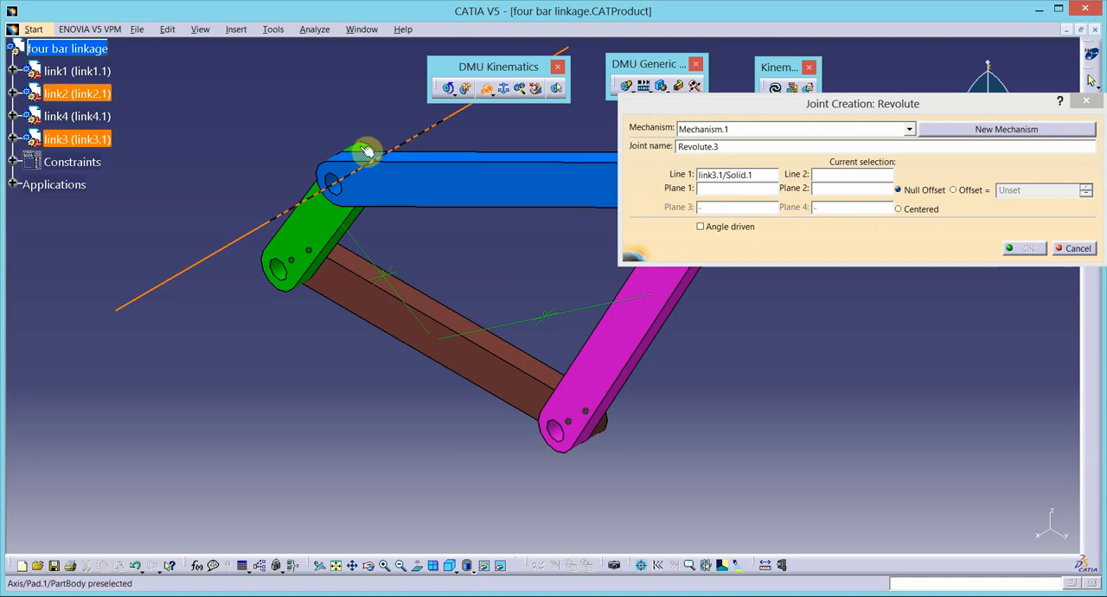
# - Set the mating faces of link2 and link3 as the planes with null offset and create the third revolute joint
pyautogui.click(321, 225)
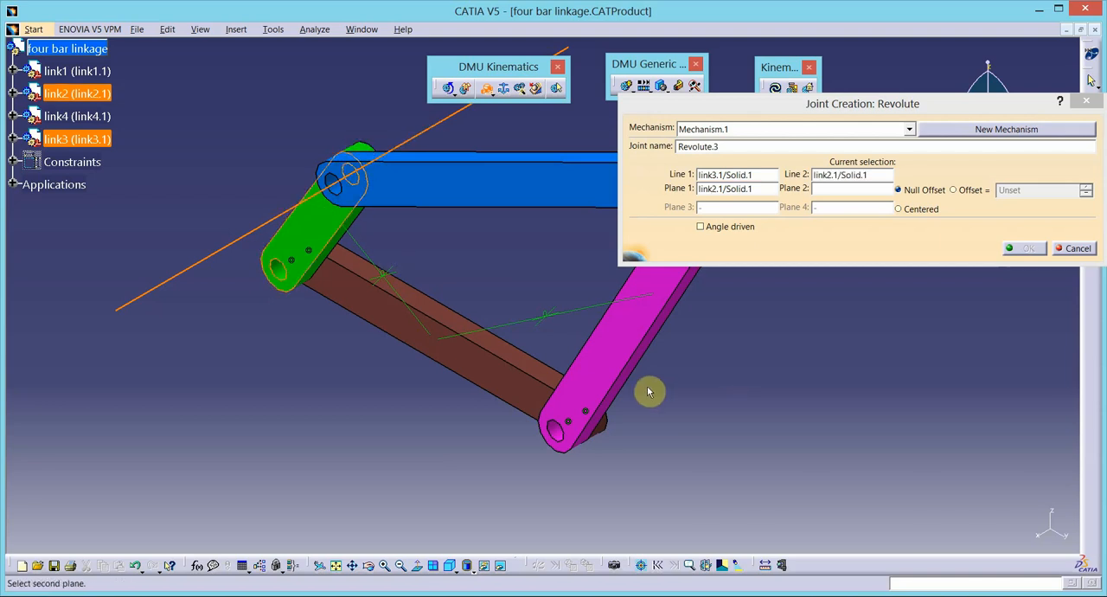
pyautogui.click(396, 564)
pyautogui.click(398, 565)
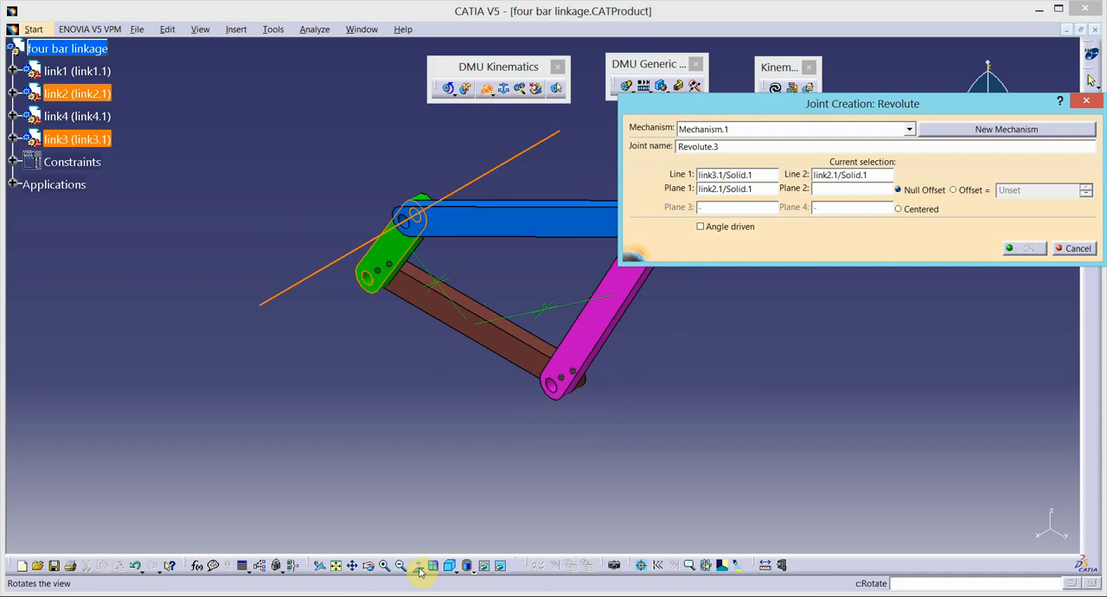
pyautogui.click(369, 565)
pyautogui.moveTo(390, 527); pyautogui.dragTo(449, 272)
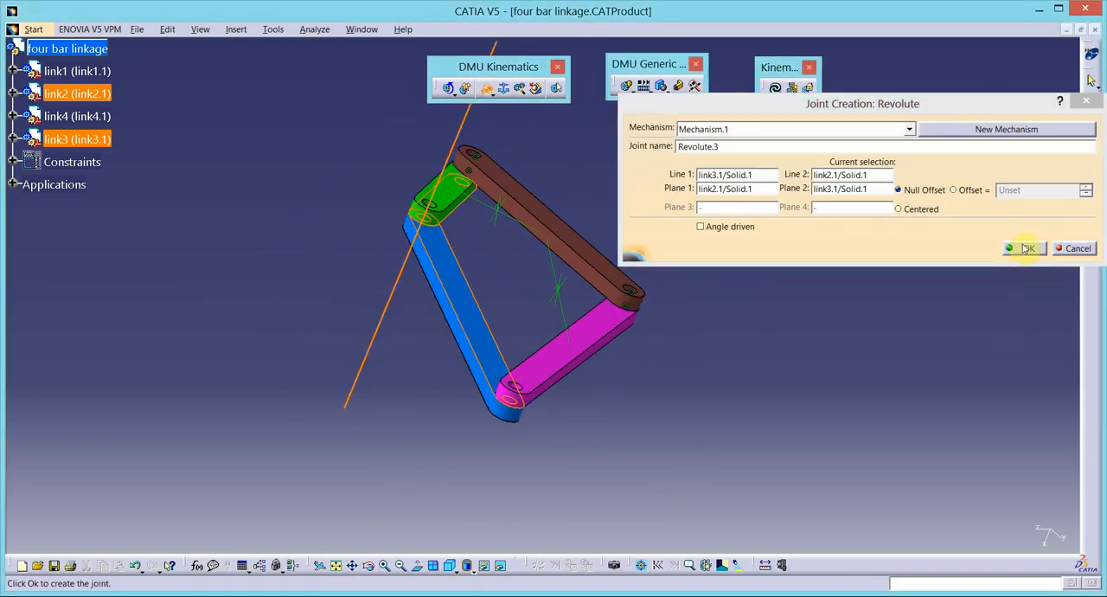
pyautogui.click(1028, 249)
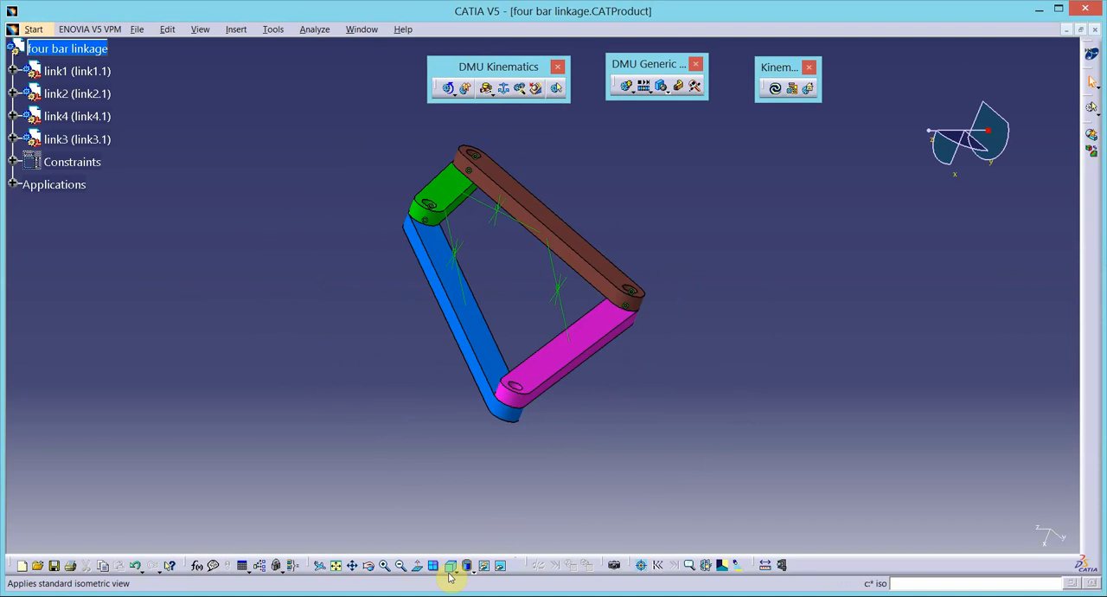
# - Start a fourth revolute joint in Mechanism.1 using the coincident axes of link3 and link4 at their shared end as its two lines
pyautogui.click(449, 566)
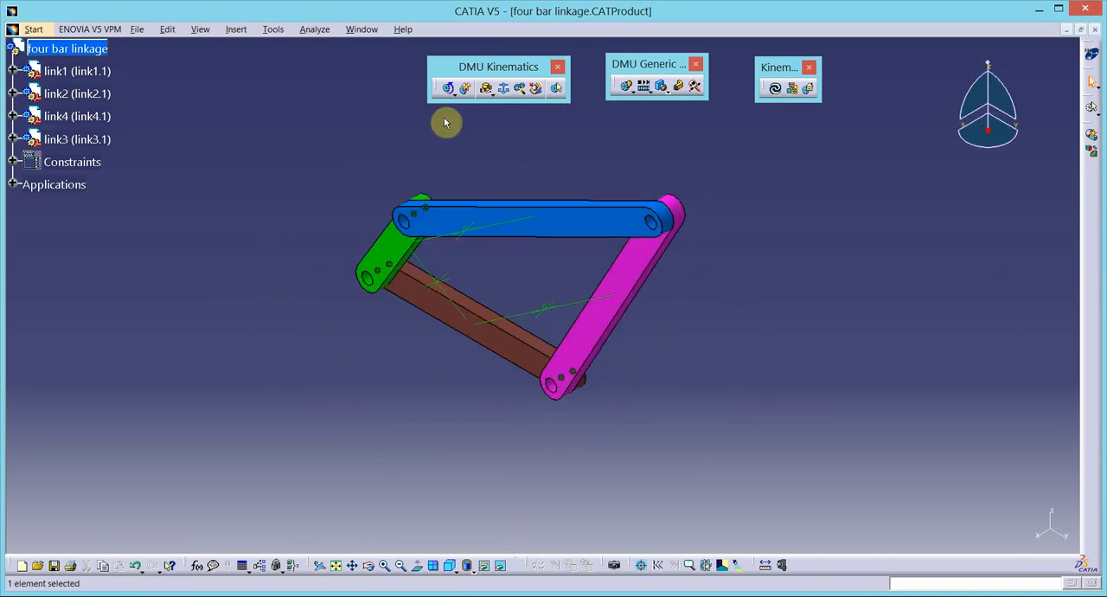
pyautogui.click(487, 87)
pyautogui.moveTo(788, 116); pyautogui.dragTo(754, 22)
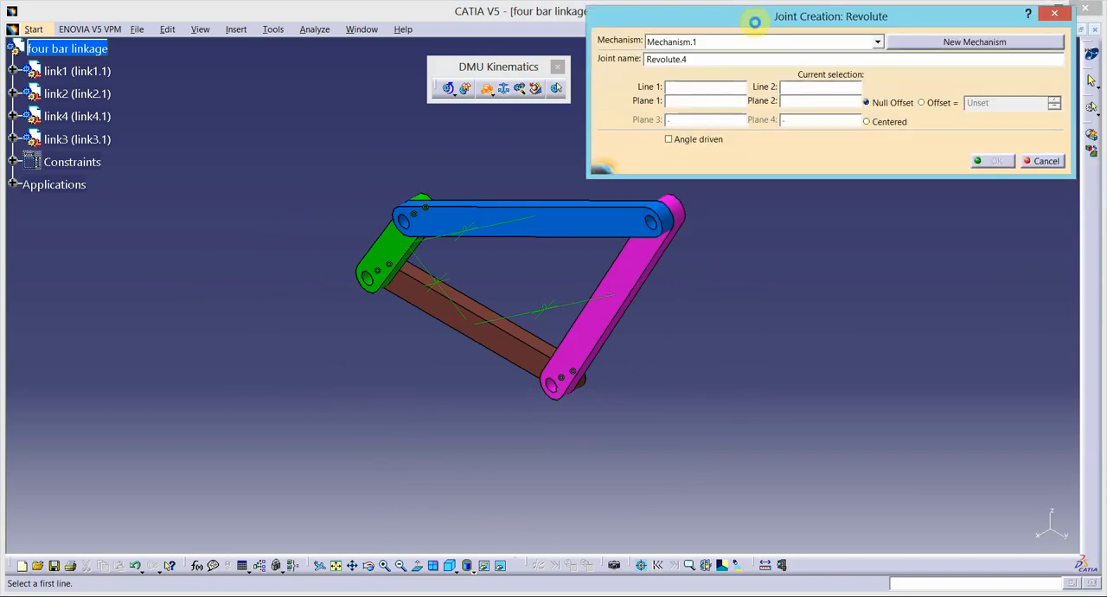
pyautogui.click(666, 209)
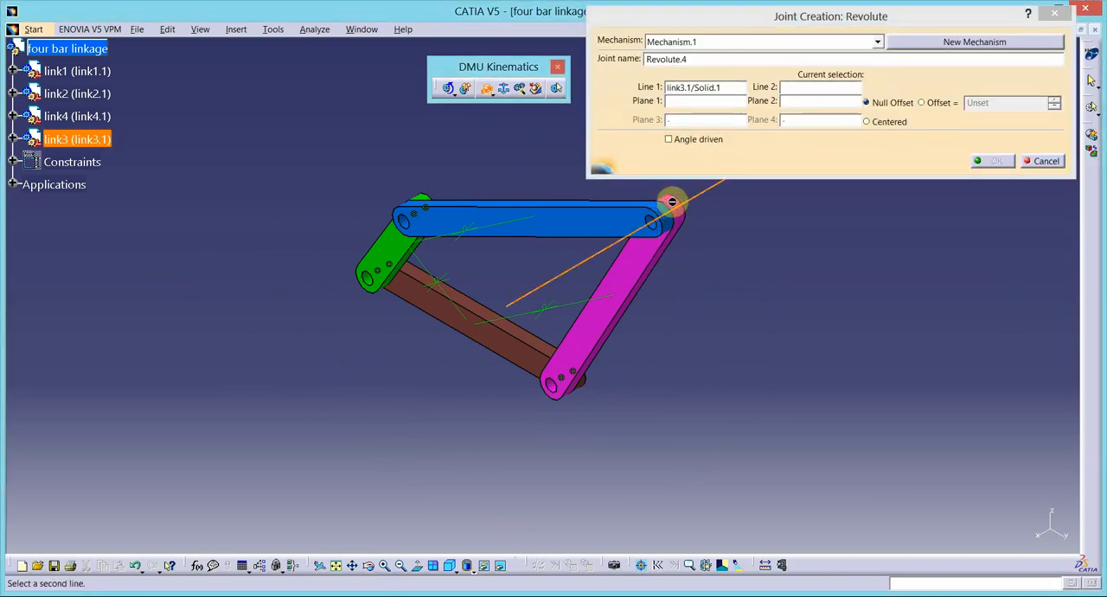
pyautogui.click(679, 205)
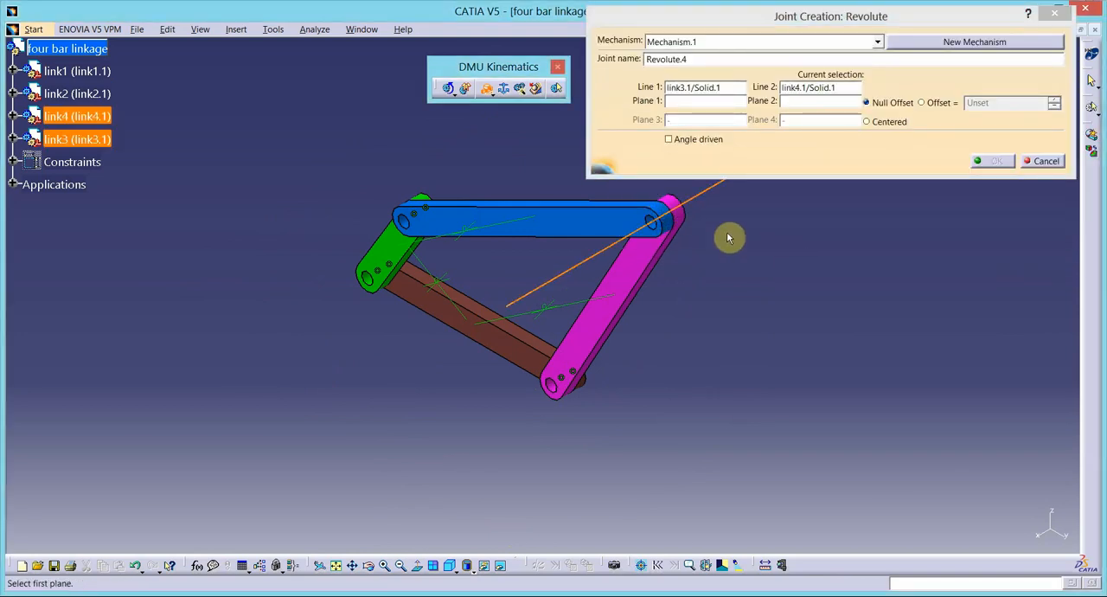
# - Set the mating faces of link4 and link3 as the planes with null offset and create the fourth revolute joint
pyautogui.click(637, 275)
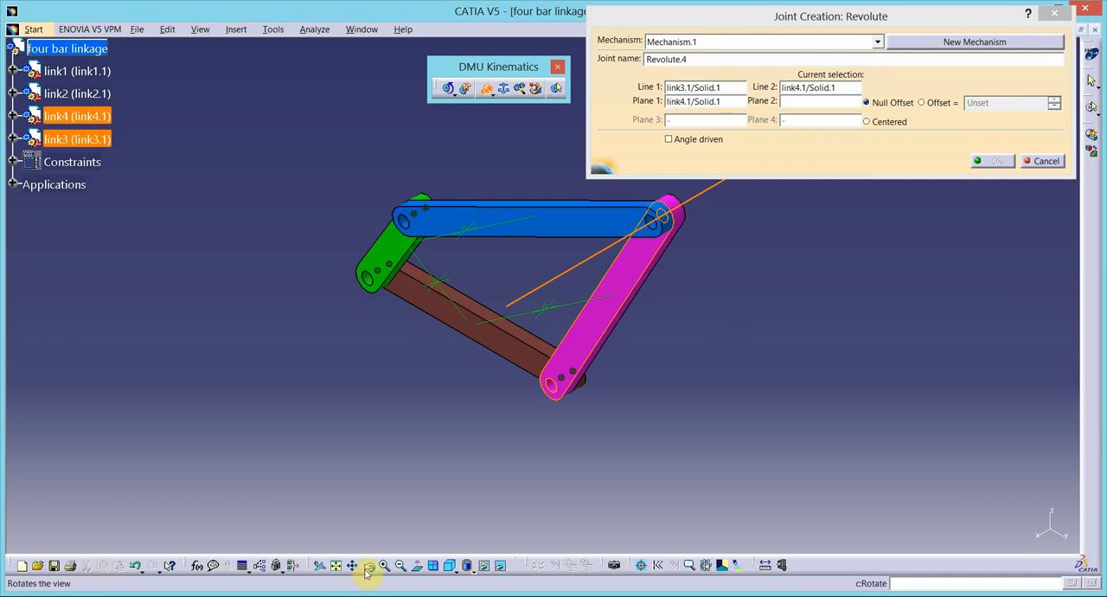
pyautogui.moveTo(732, 252); pyautogui.dragTo(533, 334)
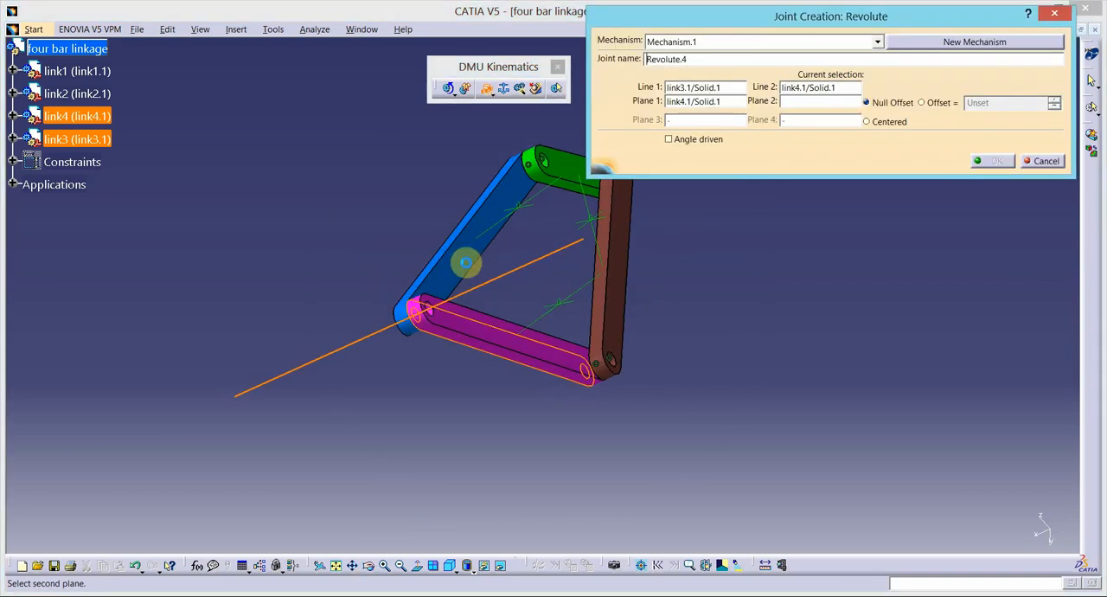
pyautogui.click(467, 262)
pyautogui.click(993, 161)
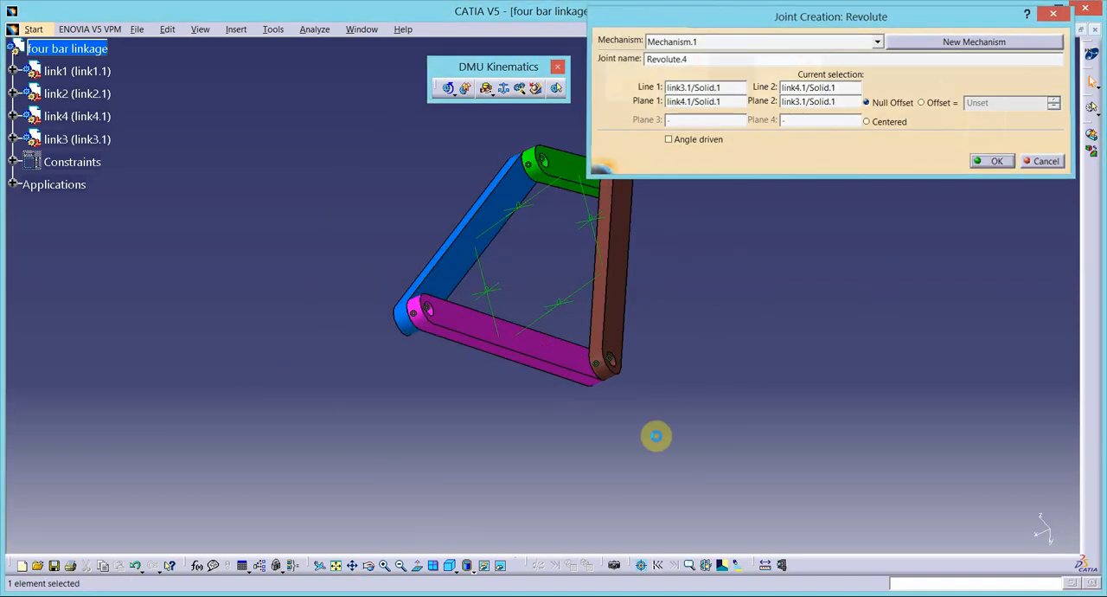
# - Expand Mechanism.1 in the specification tree down to its list of joints
pyautogui.click(337, 565)
pyautogui.click(450, 566)
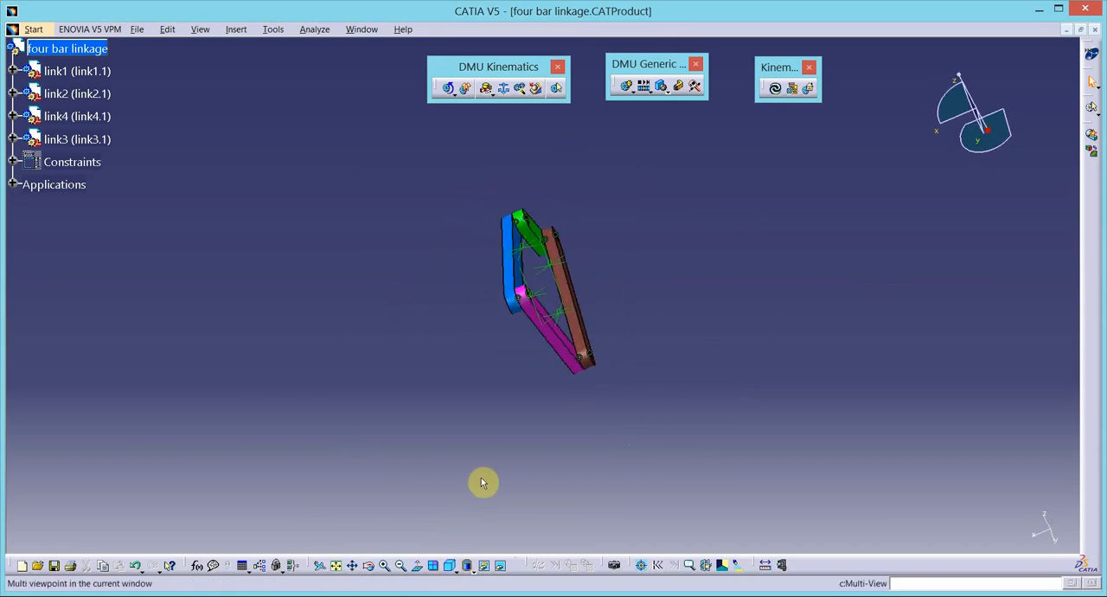
pyautogui.click(385, 566)
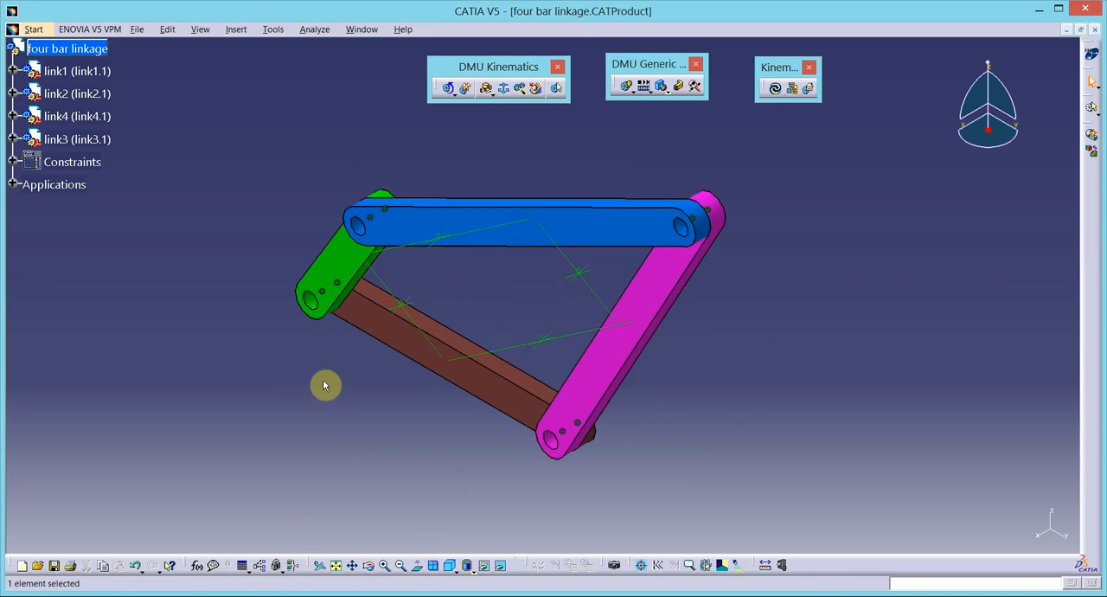
pyautogui.click(14, 184)
pyautogui.click(30, 207)
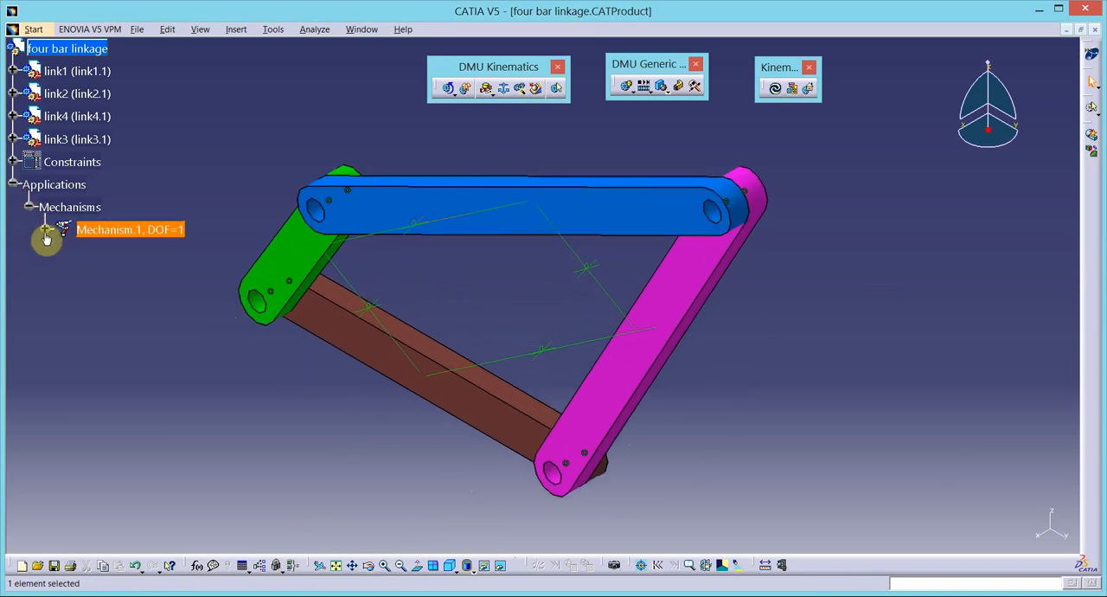
pyautogui.click(46, 229)
pyautogui.click(61, 252)
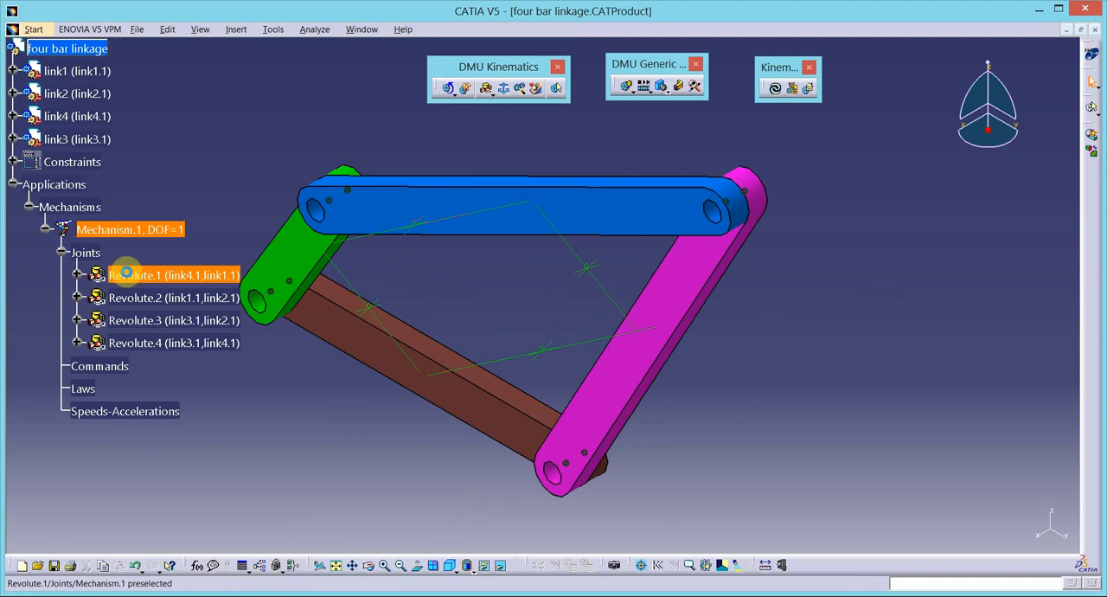
# - Review the definitions of the four revolute joints one after another to see which links each one connects
pyautogui.doubleClick(130, 275)
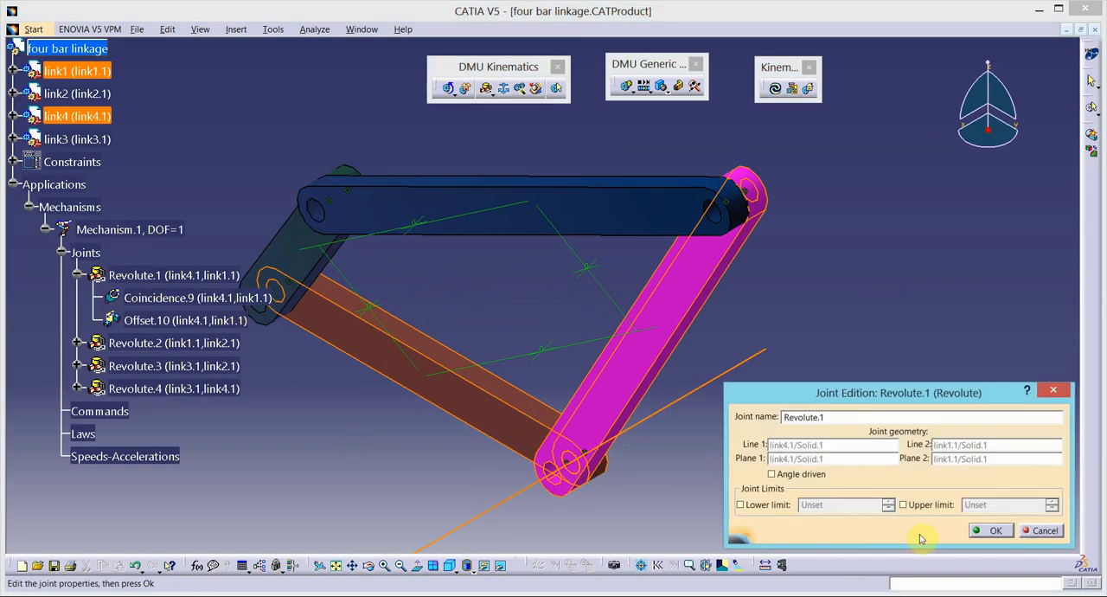
pyautogui.click(980, 533)
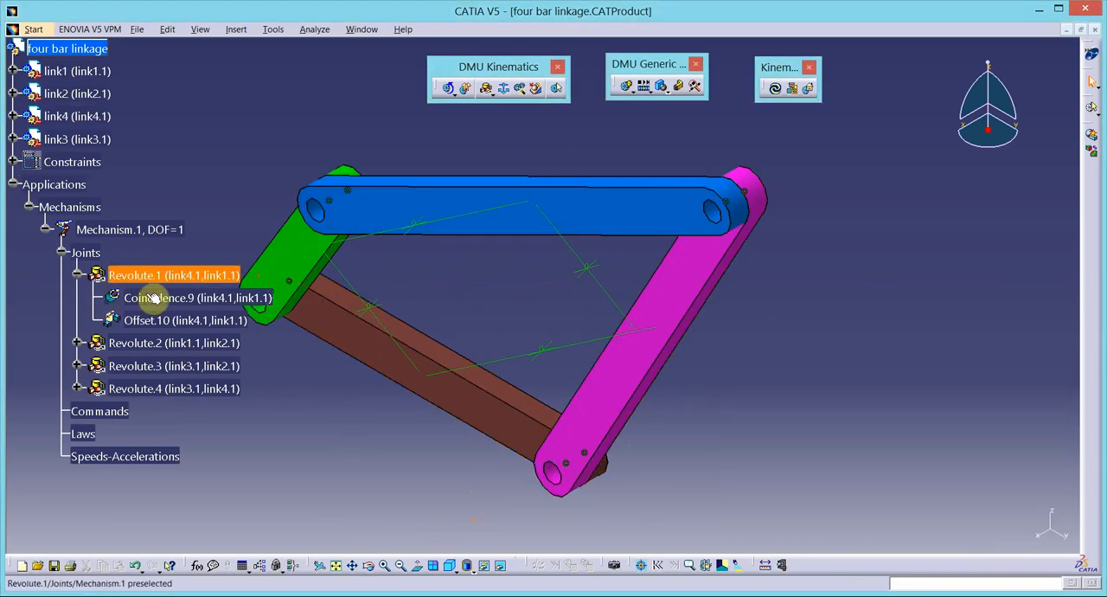
pyautogui.doubleClick(161, 346)
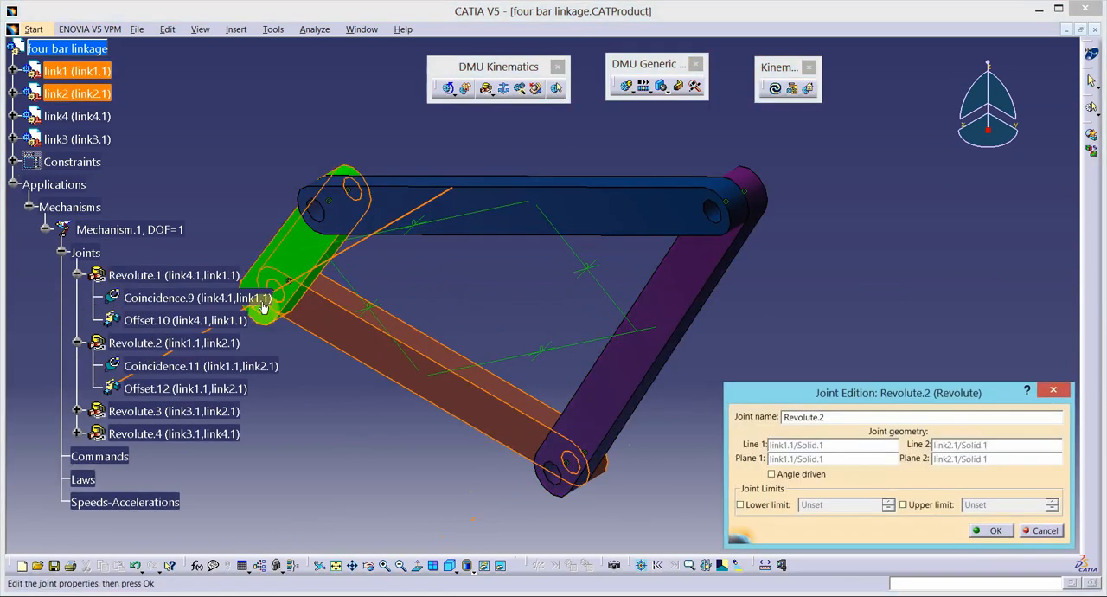
pyautogui.click(993, 531)
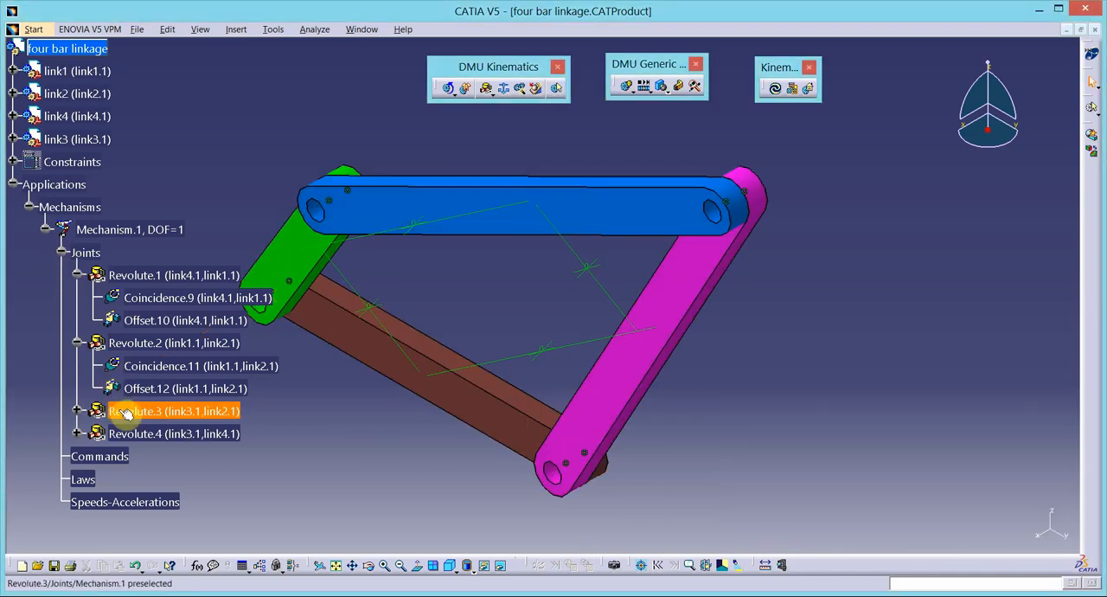
pyautogui.doubleClick(130, 411)
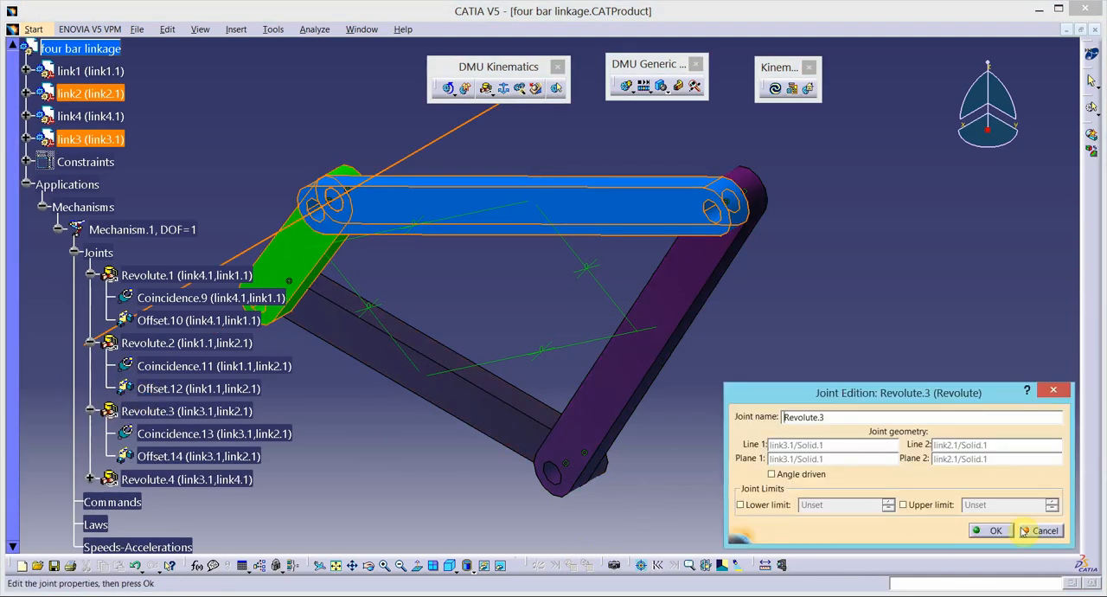
pyautogui.click(969, 528)
pyautogui.doubleClick(129, 479)
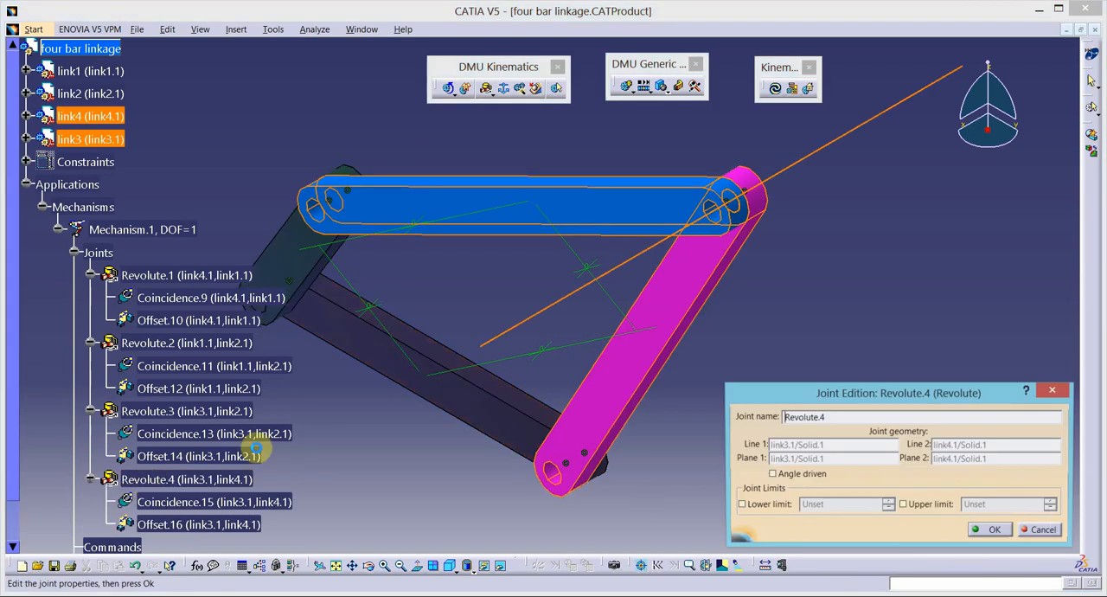
pyautogui.click(995, 531)
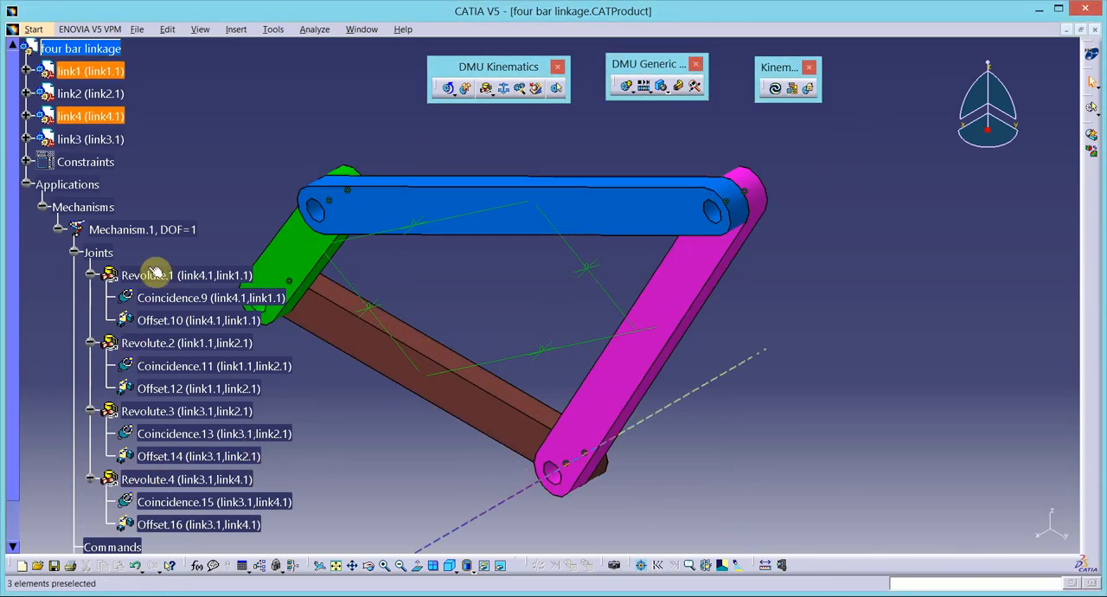
# - Make the revolute joint between link1 and link2 angle driven
pyautogui.doubleClick(161, 346)
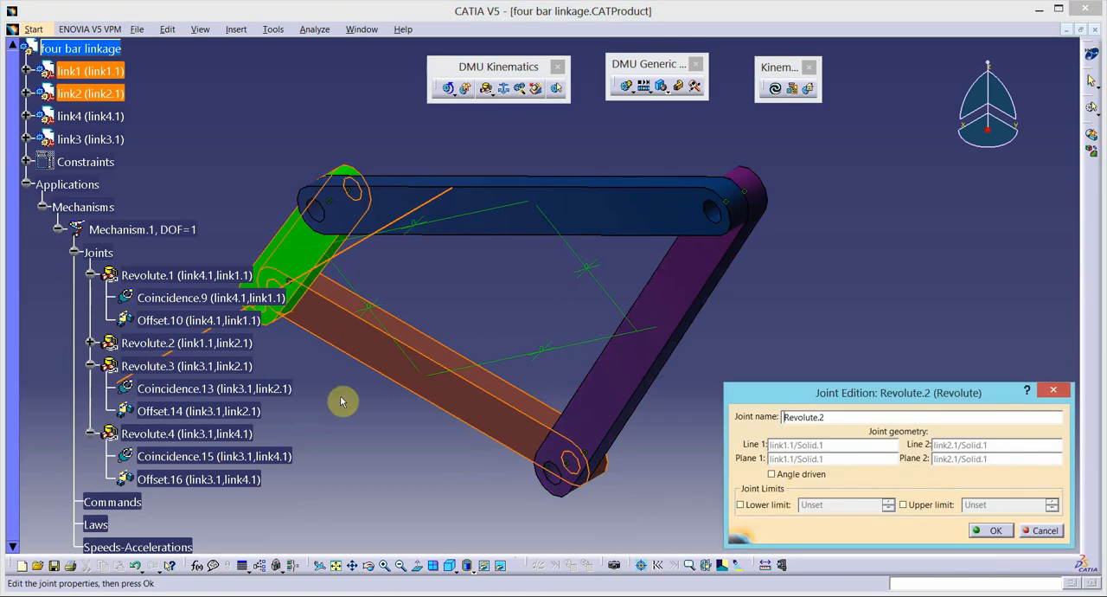
pyautogui.click(772, 474)
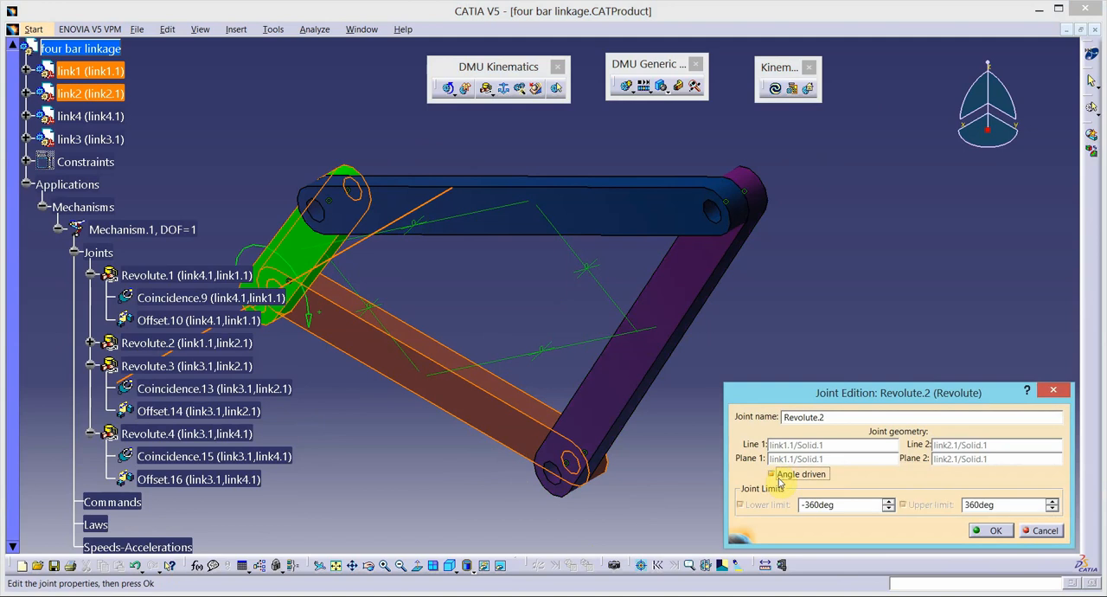
pyautogui.click(994, 531)
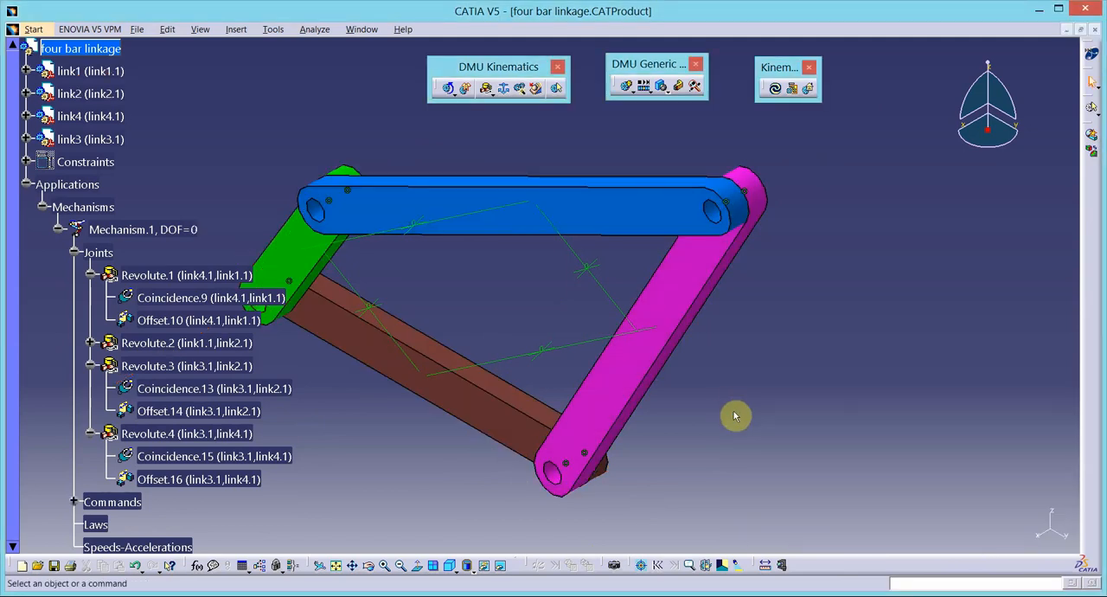
# - Collapse the applications branch of the tree and hide all the assembly constraints
pyautogui.click(29, 185)
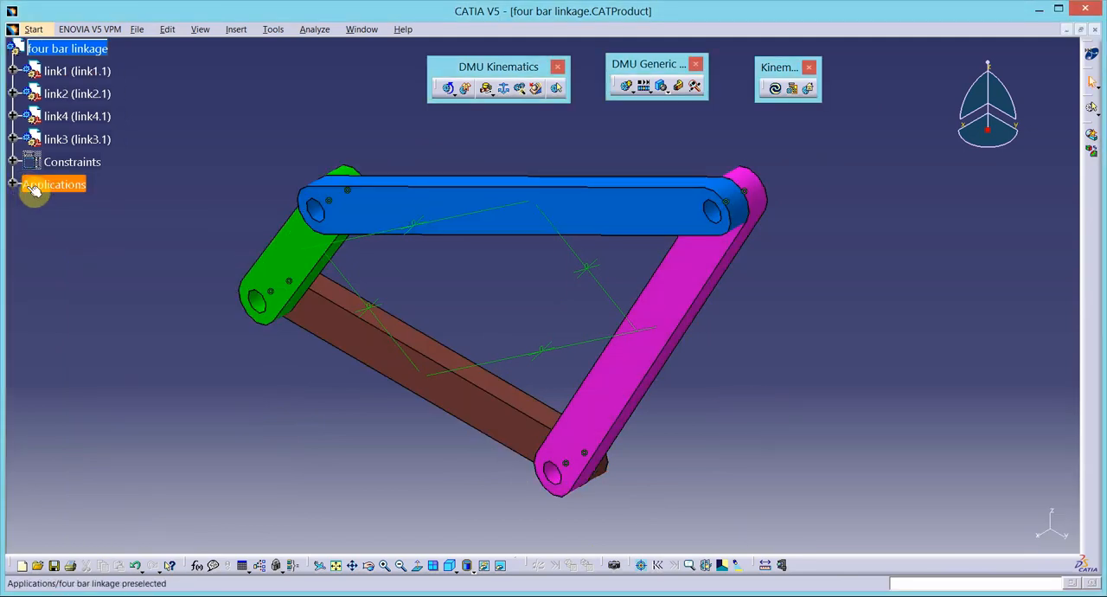
pyautogui.rightClick(70, 164)
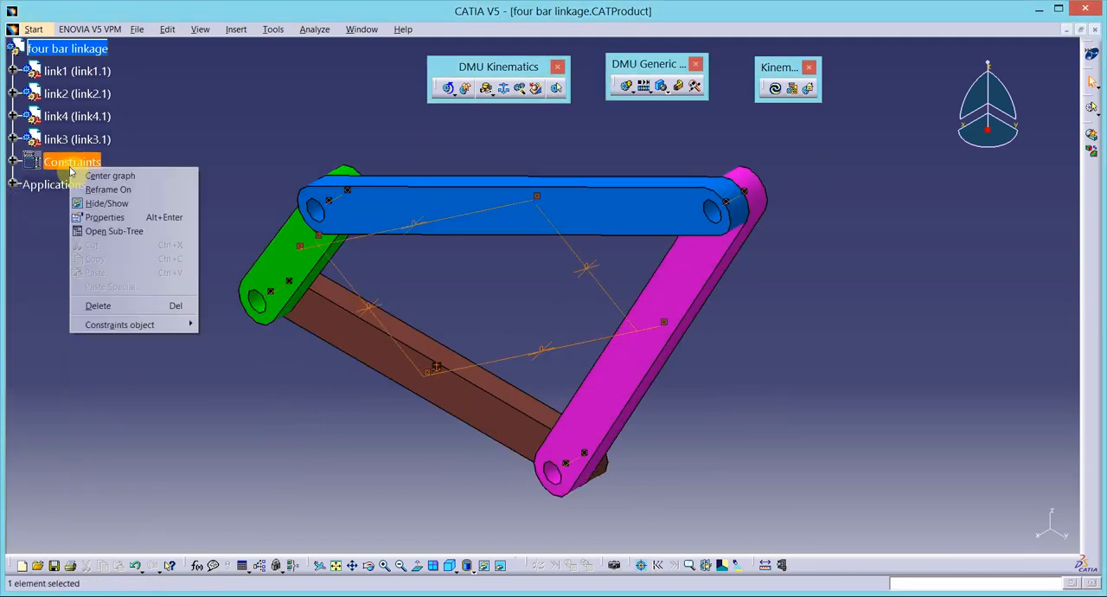
pyautogui.click(106, 204)
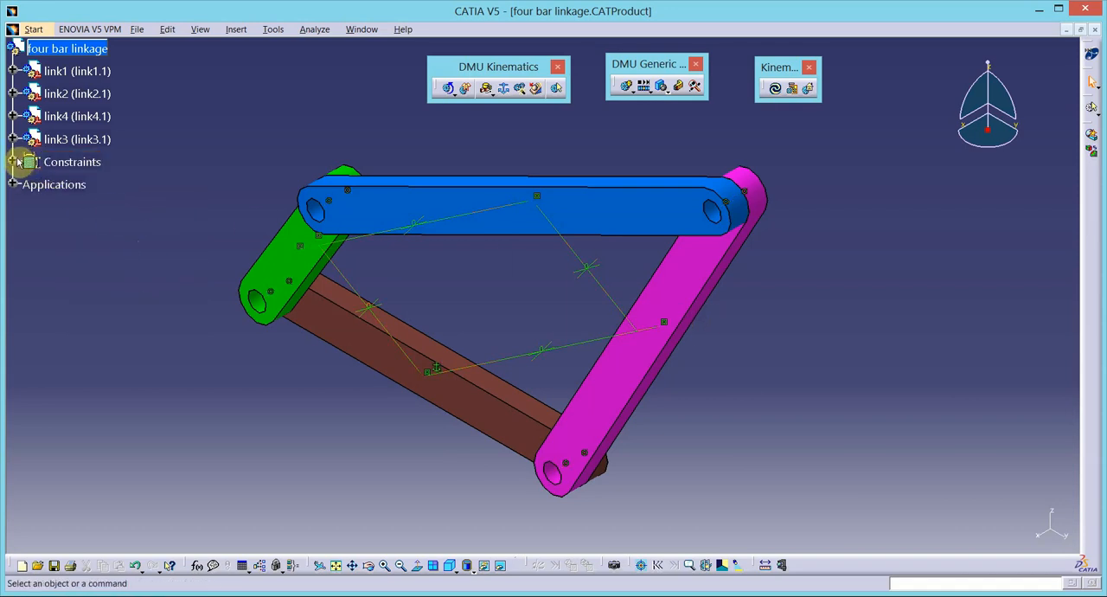
pyautogui.rightClick(76, 166)
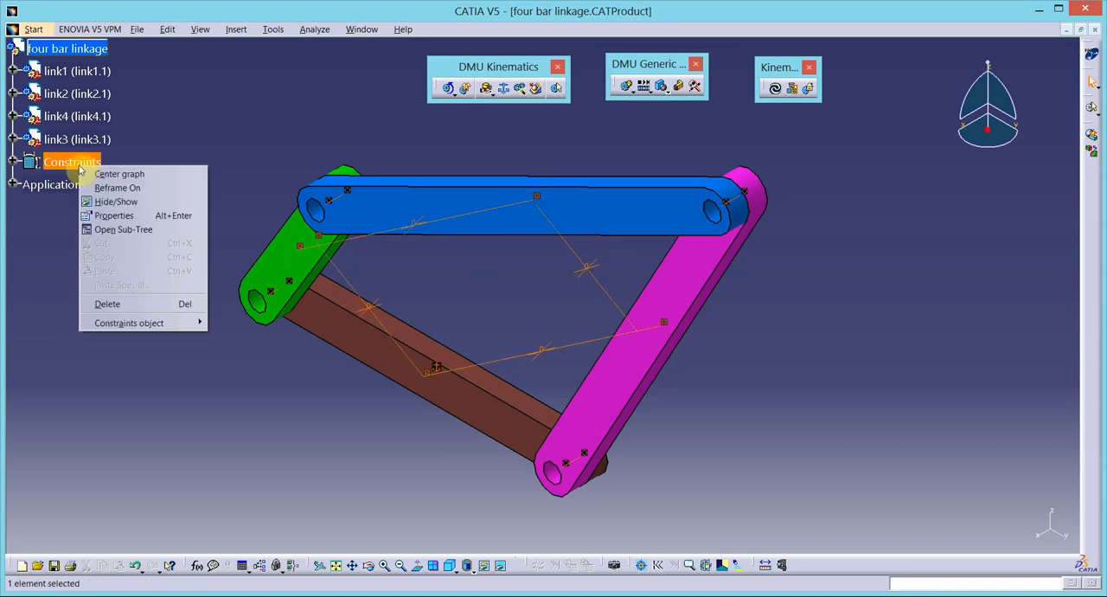
pyautogui.click(116, 202)
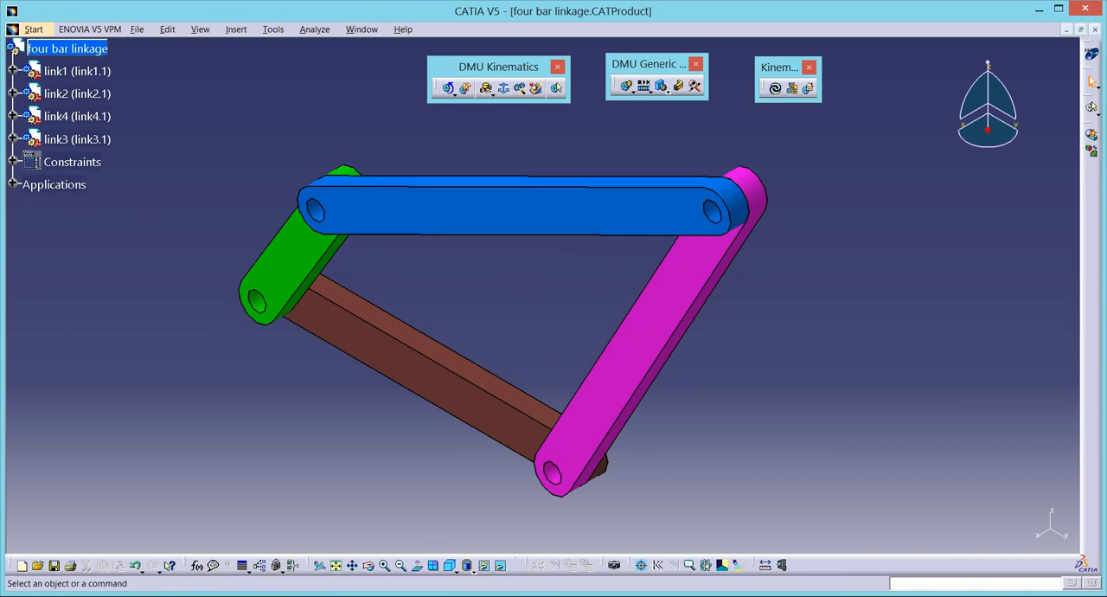
# - Switch to the Word document on the Grashoffian linkage and highlight the crank rocker condition to check which link must be fixed
pyautogui.click(368, 596)
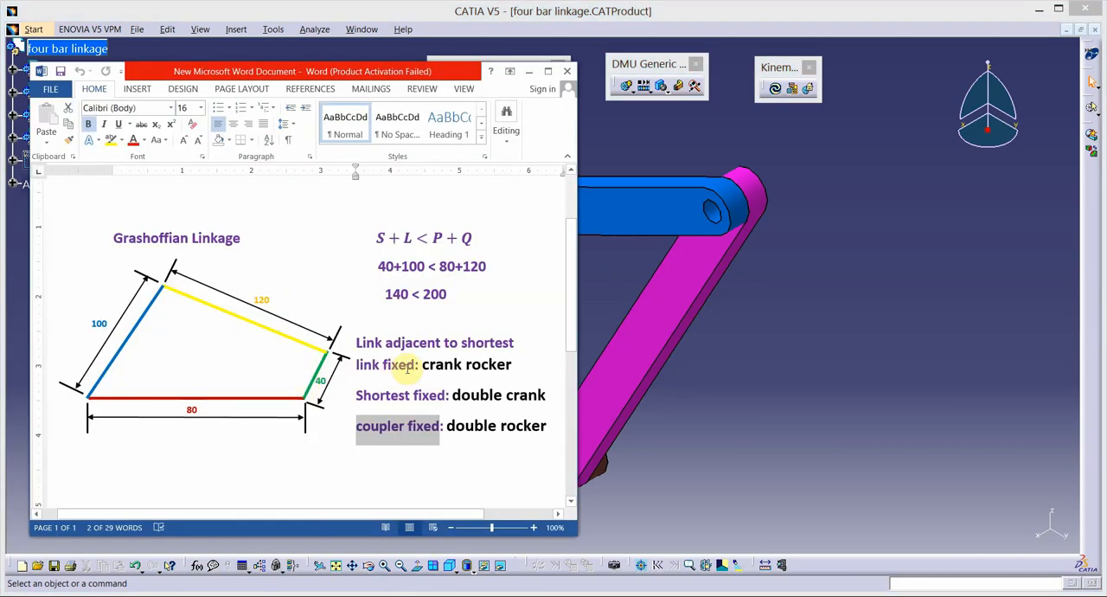
pyautogui.click(407, 365)
pyautogui.moveTo(356, 342); pyautogui.dragTo(507, 361)
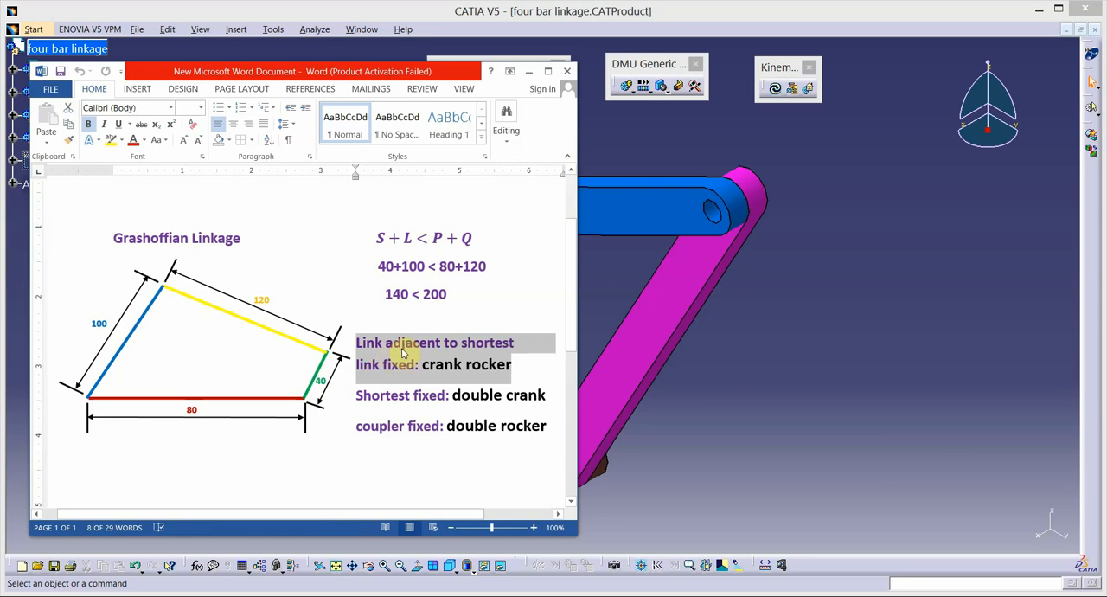
# - Return to the CATIA assembly and set link1 as the fixed part of Mechanism.1
pyautogui.click(757, 403)
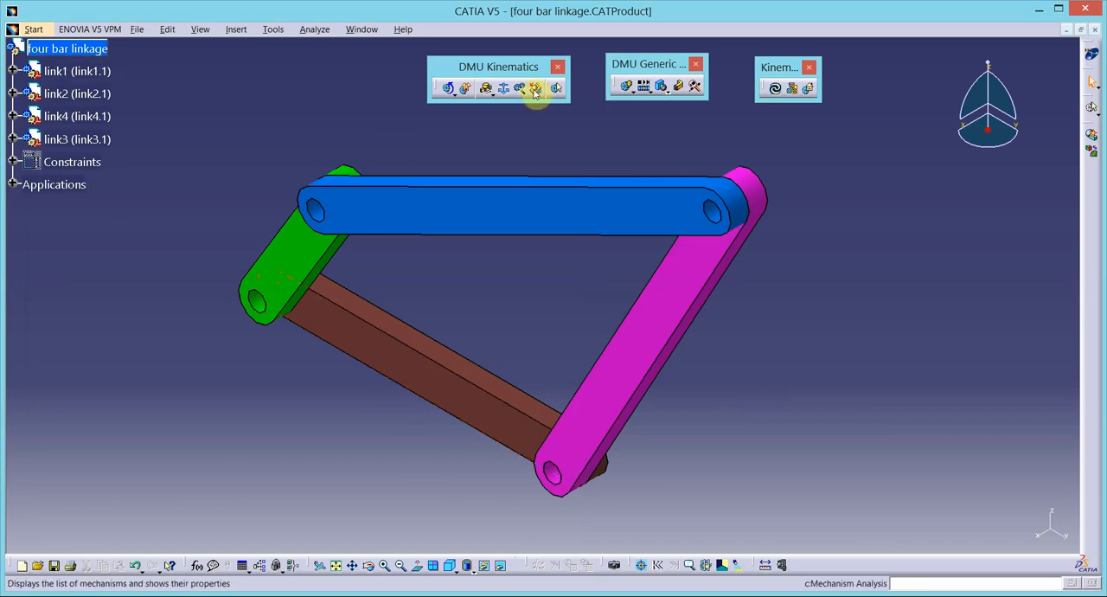
pyautogui.click(504, 89)
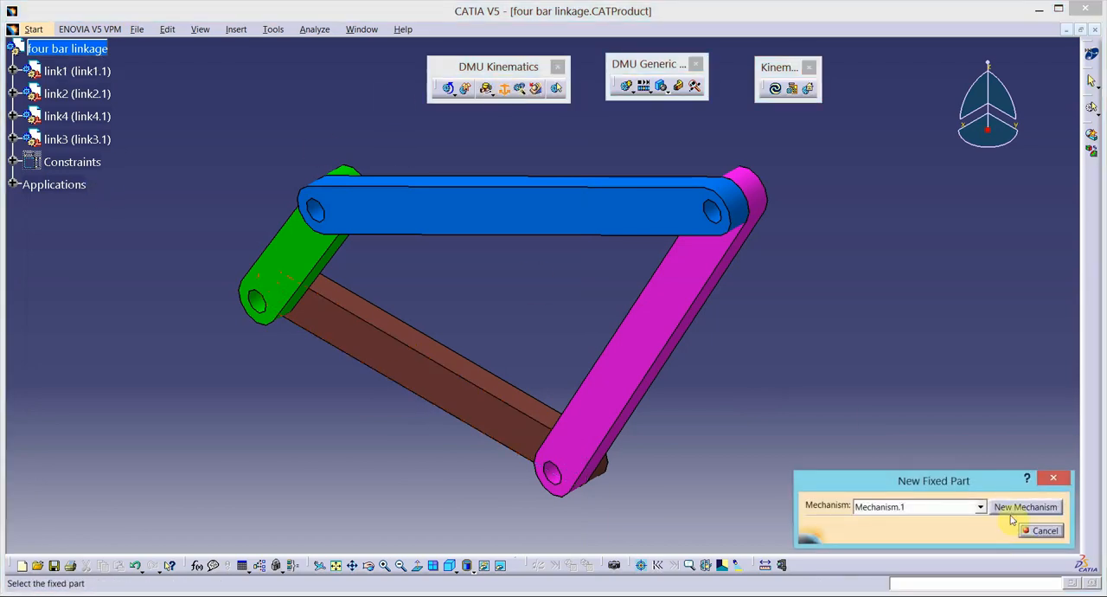
pyautogui.click(471, 411)
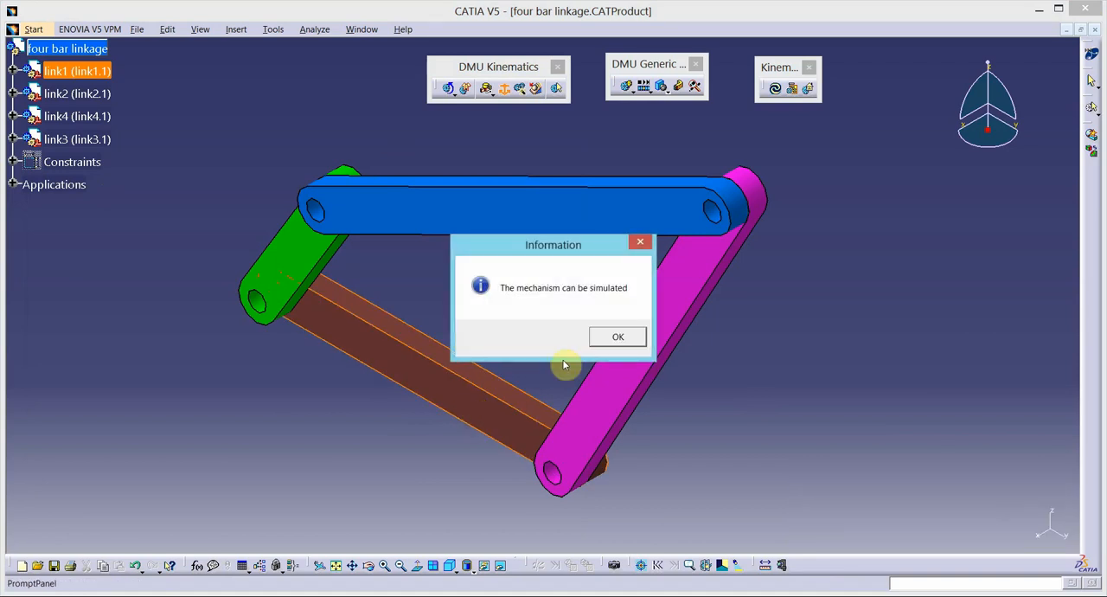
# - Set the lower limit of the angle-driven revolute joint between link1 and link2 to 0
pyautogui.click(610, 338)
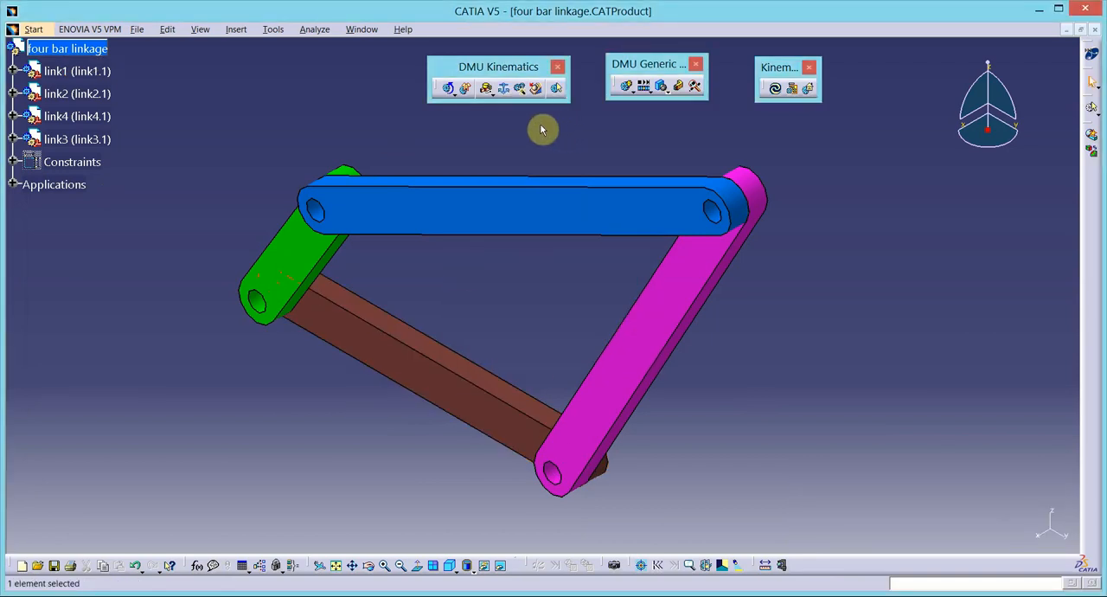
pyautogui.click(626, 89)
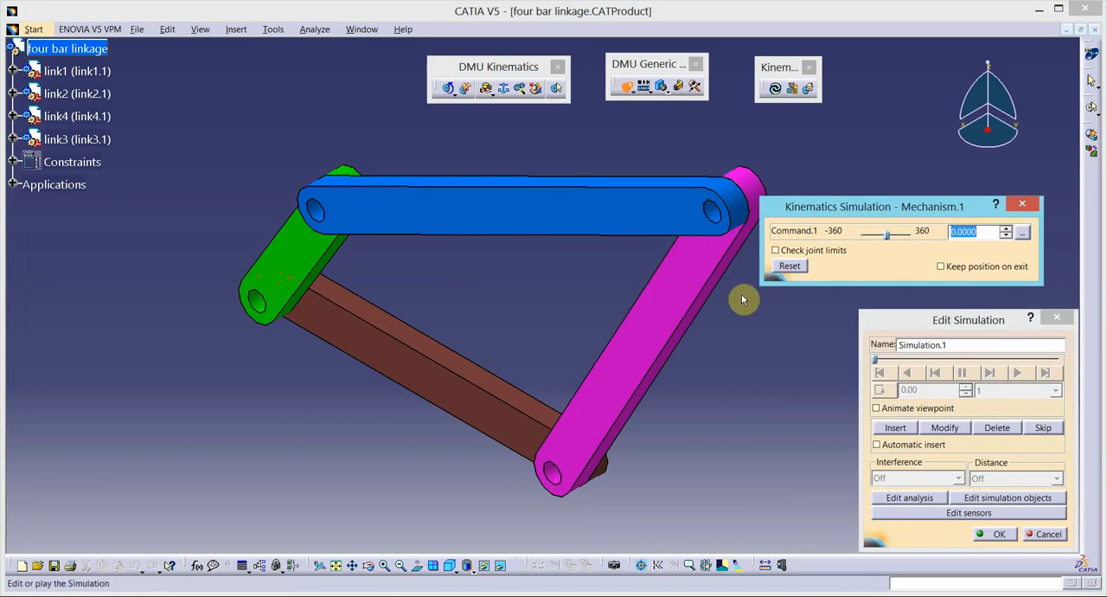
pyautogui.click(1031, 535)
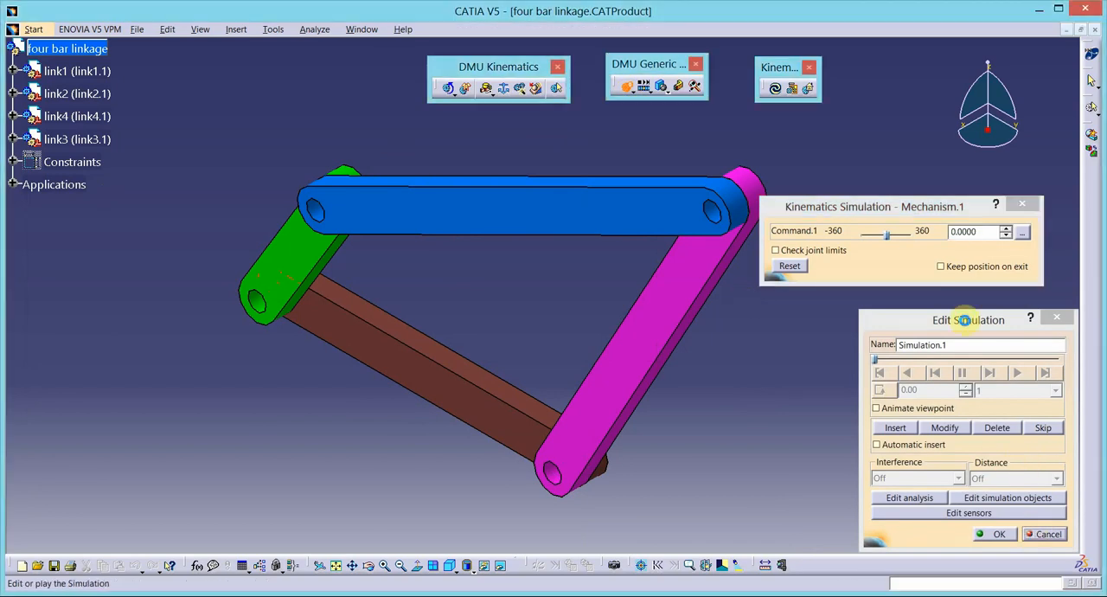
pyautogui.click(15, 184)
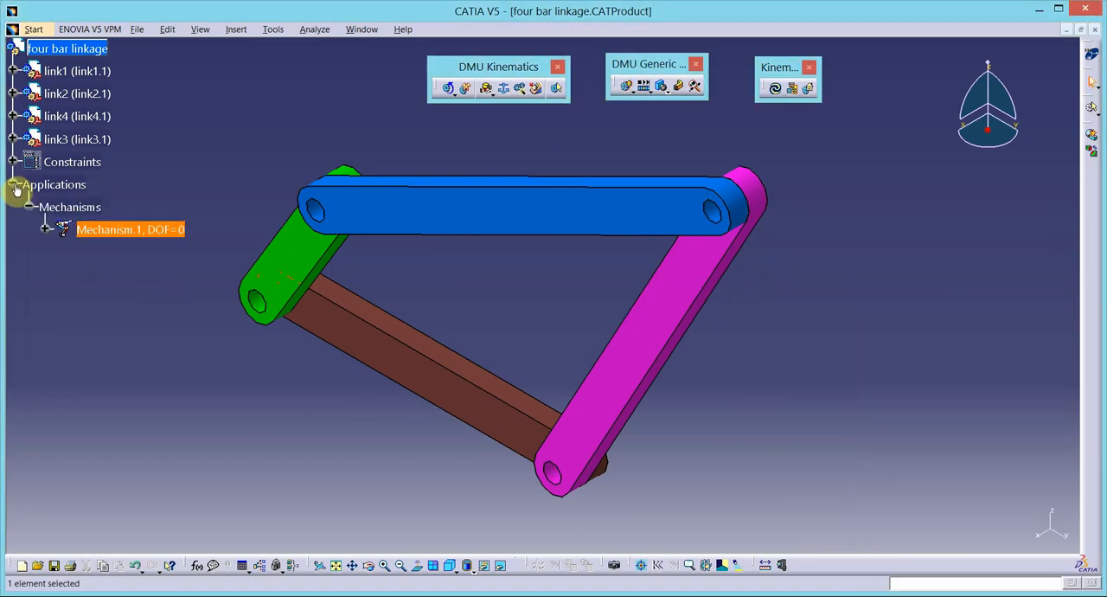
pyautogui.click(43, 229)
pyautogui.click(61, 252)
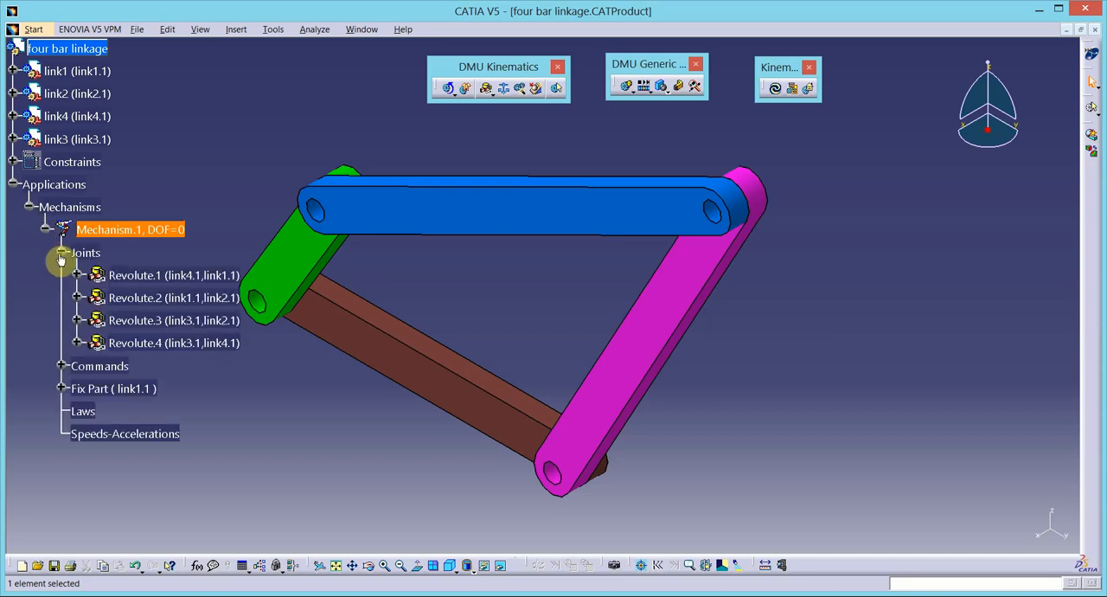
pyautogui.doubleClick(148, 296)
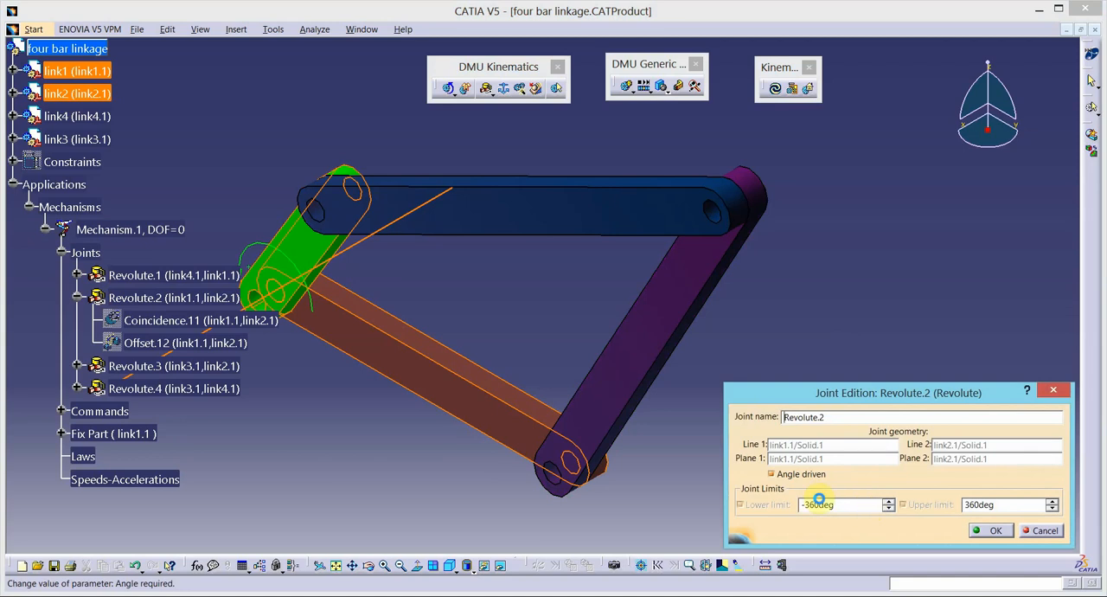
pyautogui.doubleClick(818, 504)
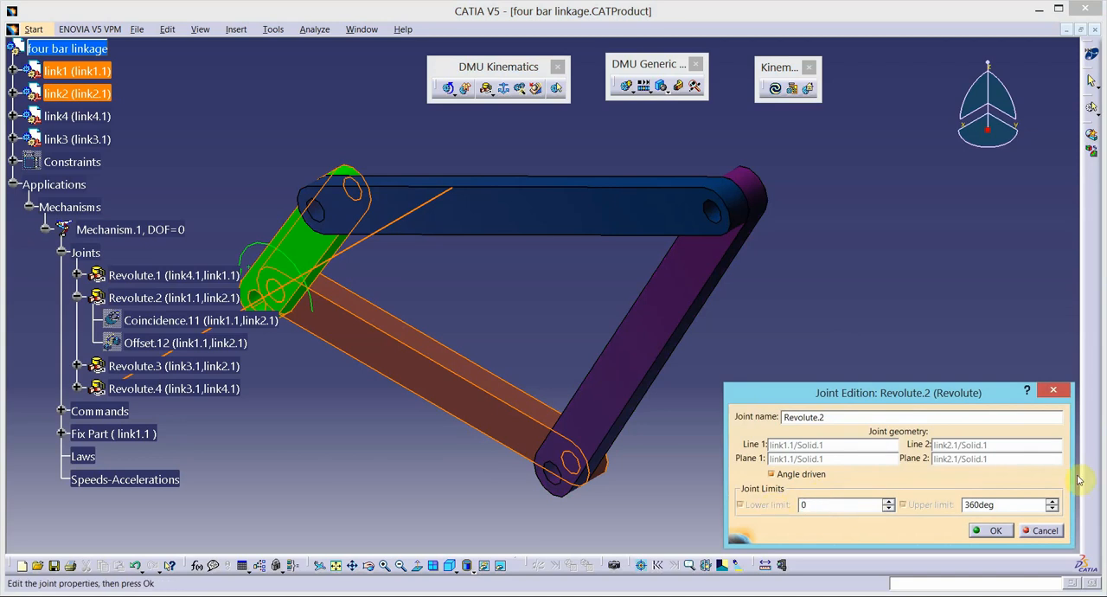
pyautogui.click(990, 530)
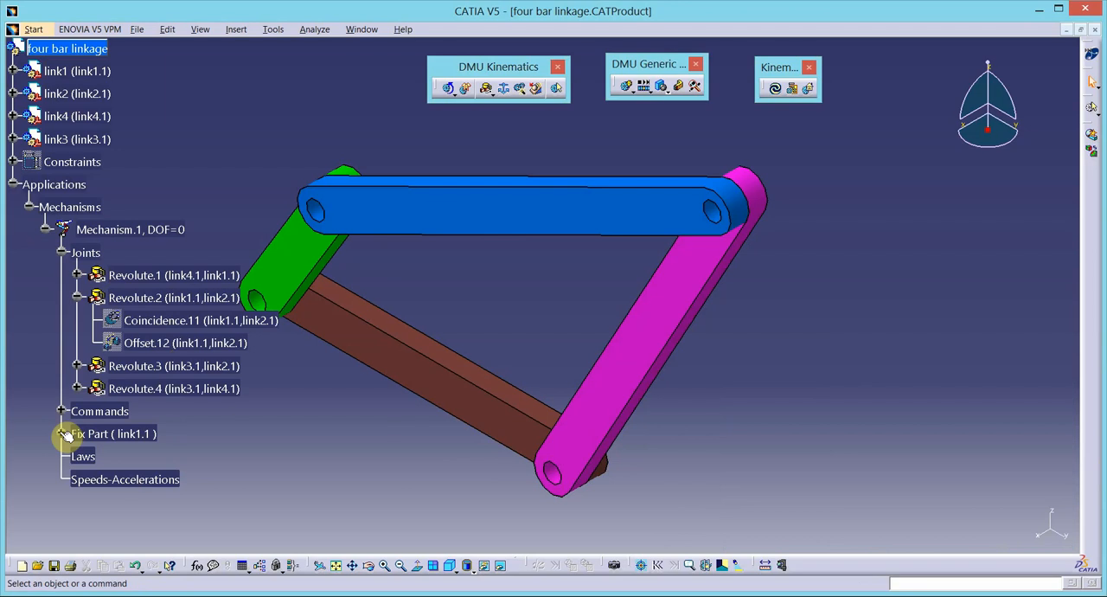
# - Create a simulation of Mechanism.1 and insert a position with the crank command at 360
pyautogui.click(99, 411)
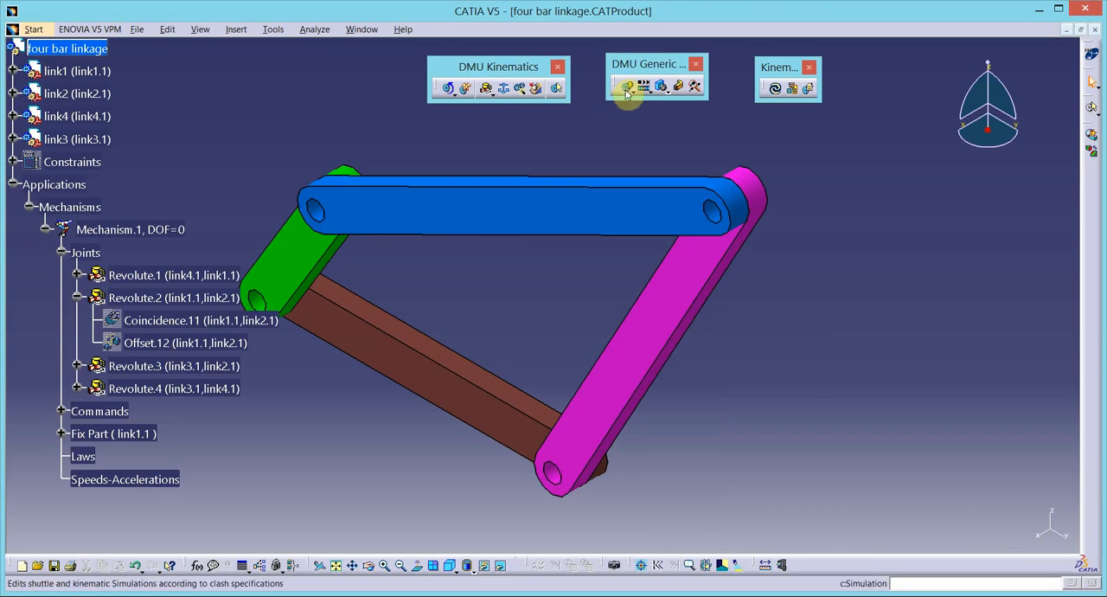
pyautogui.doubleClick(854, 430)
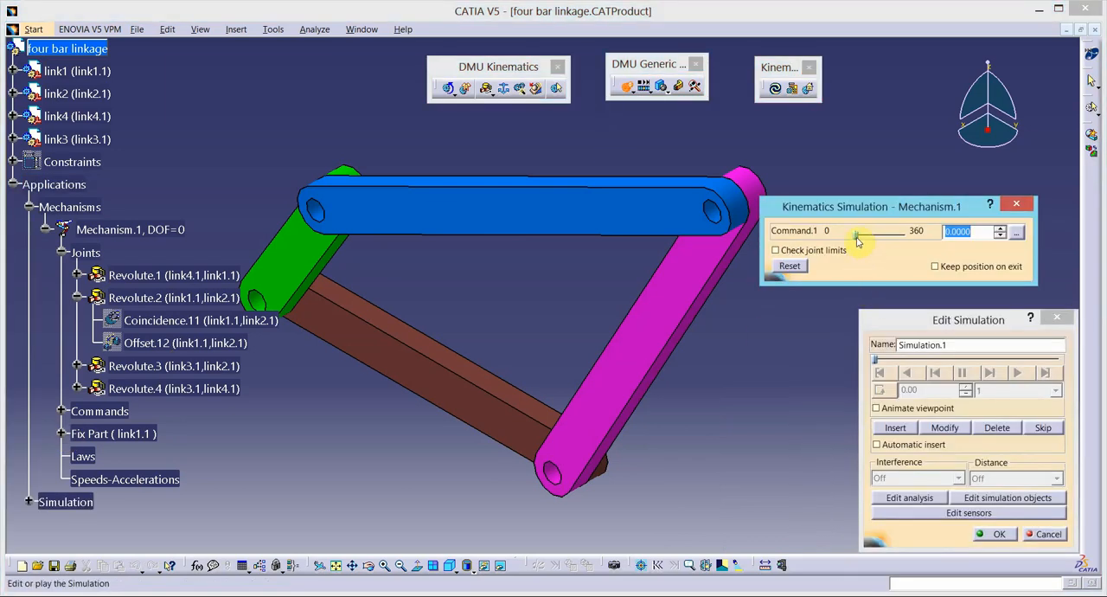
pyautogui.moveTo(858, 241); pyautogui.dragTo(904, 240)
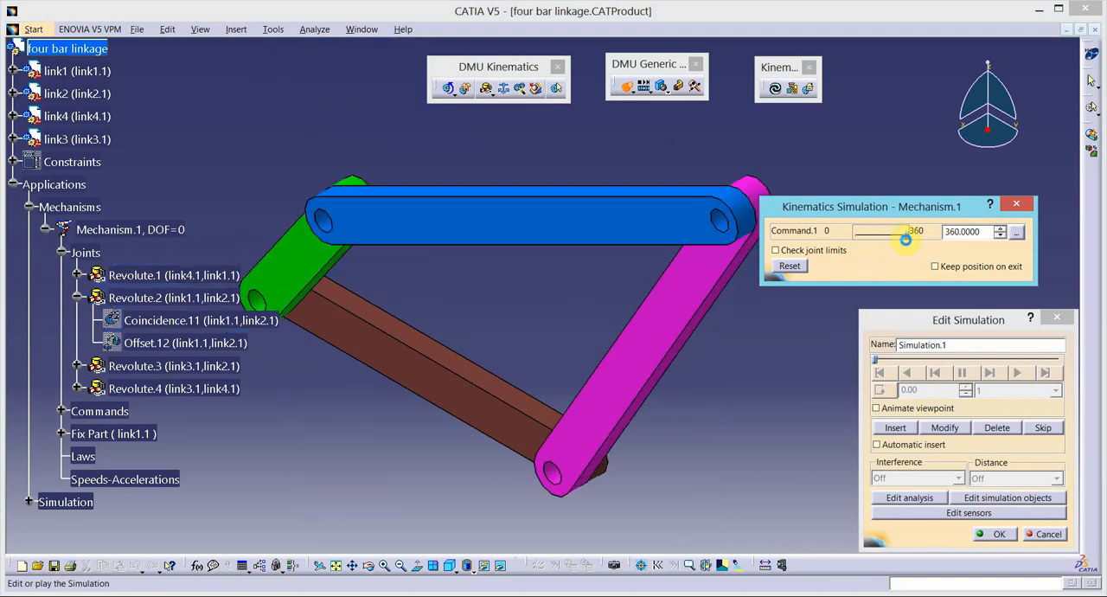
pyautogui.click(896, 427)
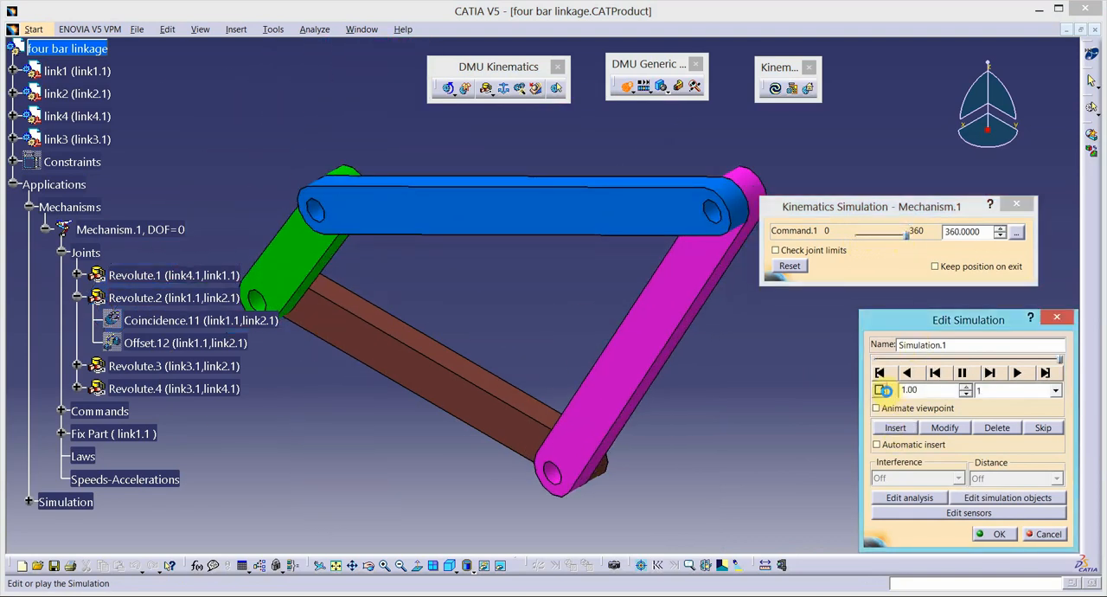
# - Set the simulation's interpolation step to 0.01, play it once and accept it
pyautogui.click(1055, 392)
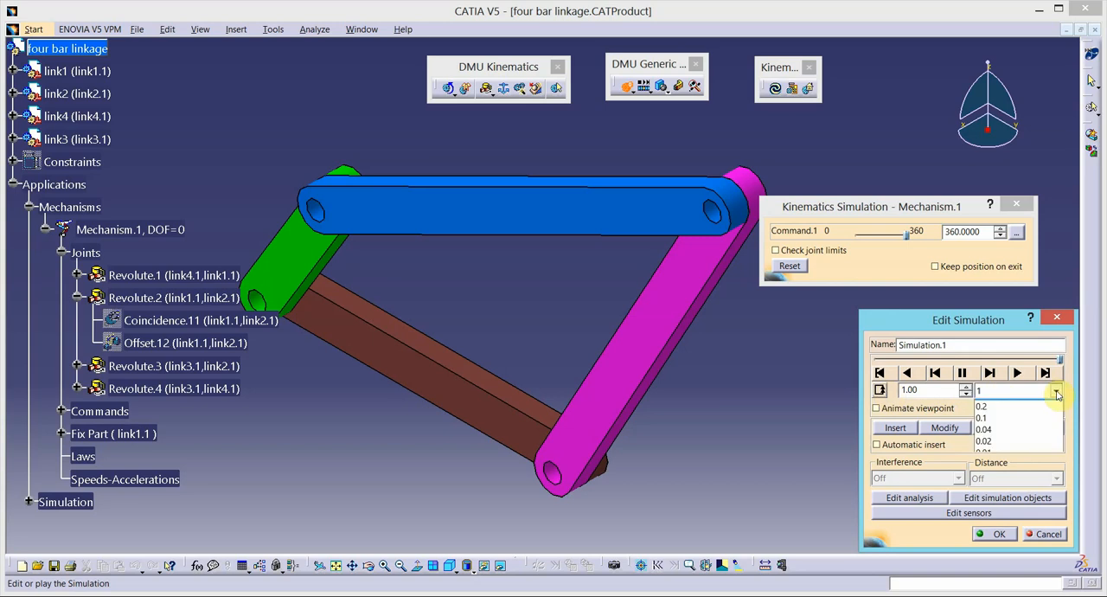
pyautogui.click(1010, 464)
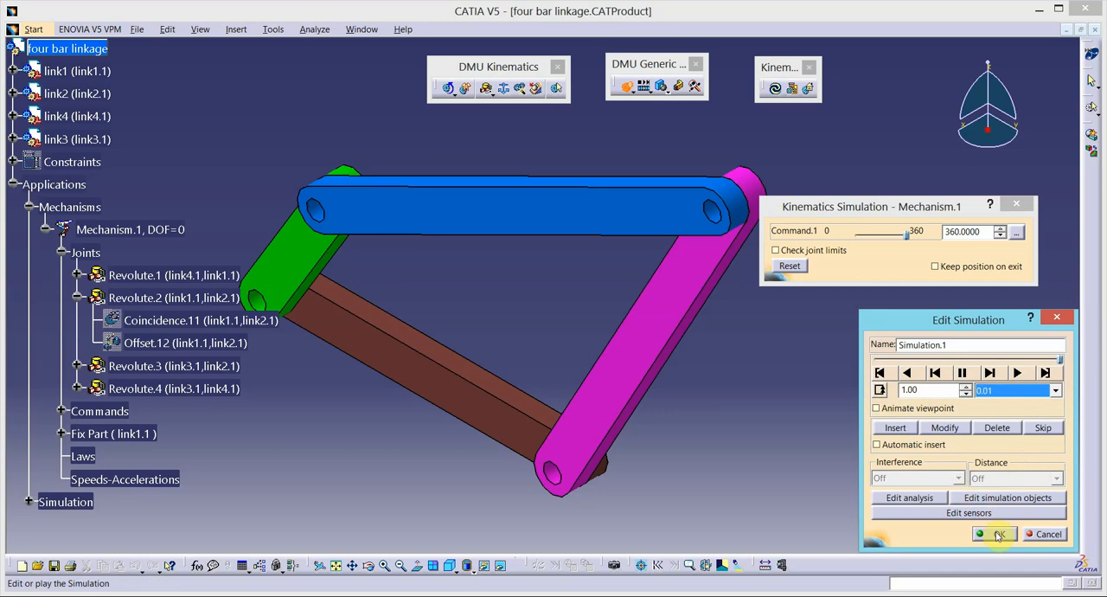
pyautogui.click(1018, 373)
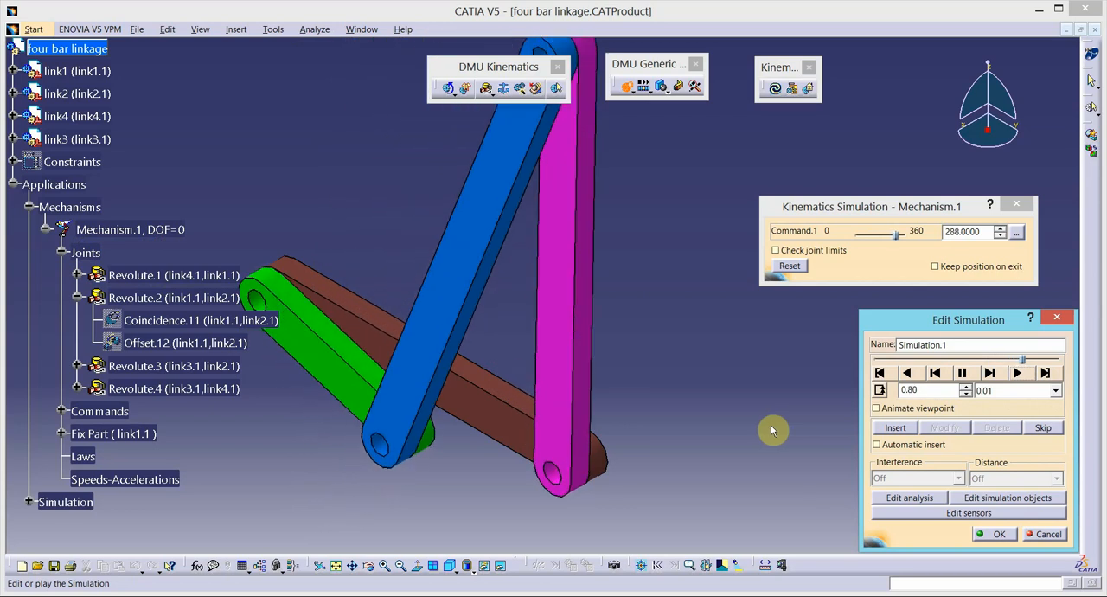
pyautogui.click(1001, 534)
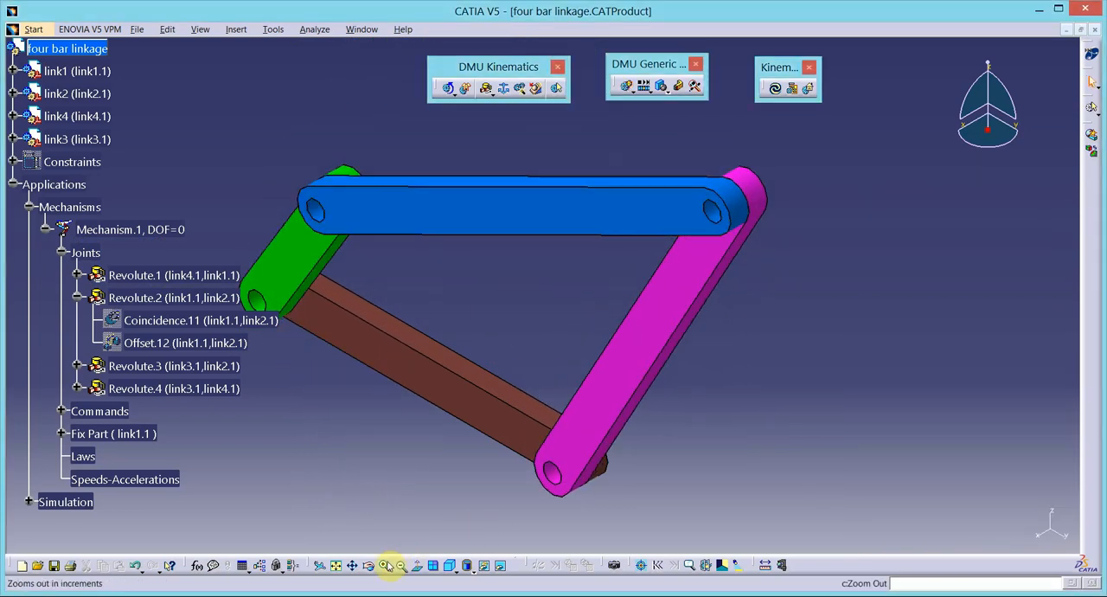
# - Compile Simulation.1 into a replay named "crank rocker" with a time step of 0.01
pyautogui.moveTo(580, 479); pyautogui.dragTo(598, 430, button='middle')
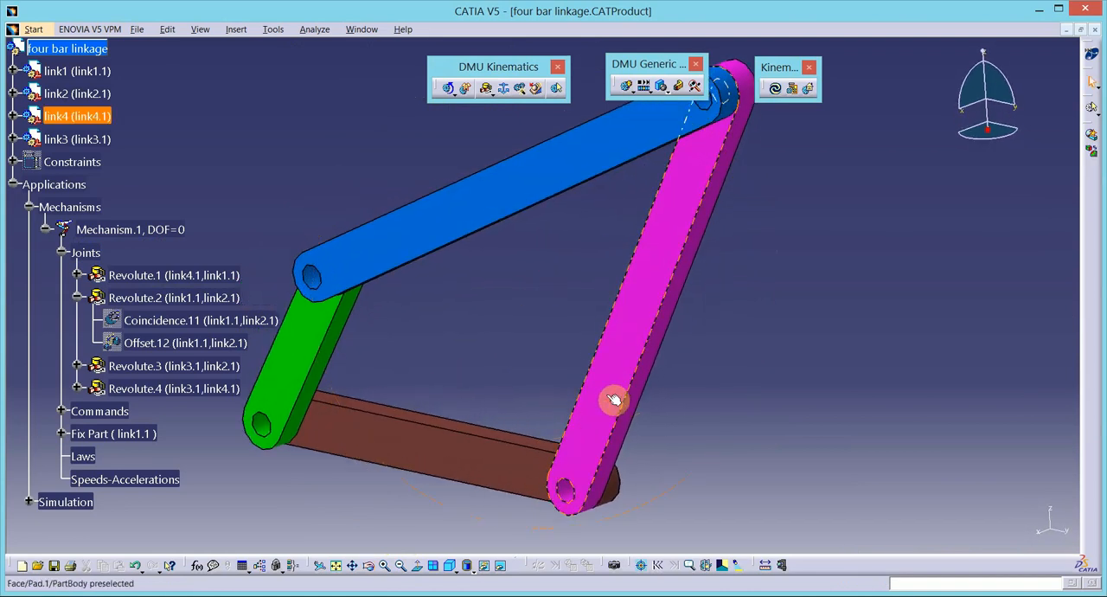
pyautogui.click(633, 91)
pyautogui.click(674, 107)
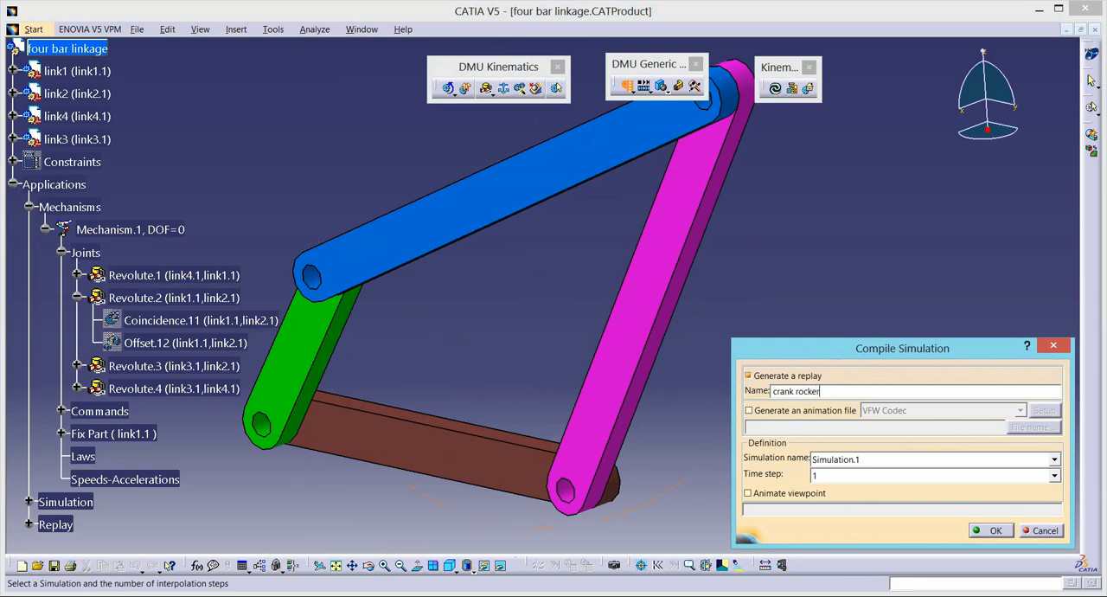
pyautogui.click(1054, 475)
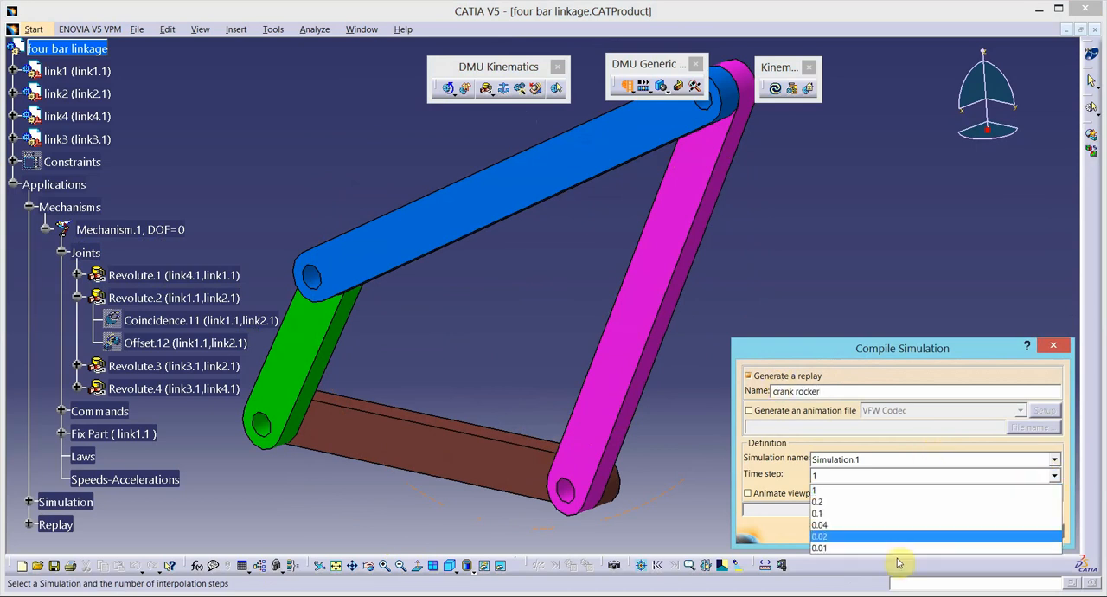
pyautogui.click(897, 552)
pyautogui.click(987, 525)
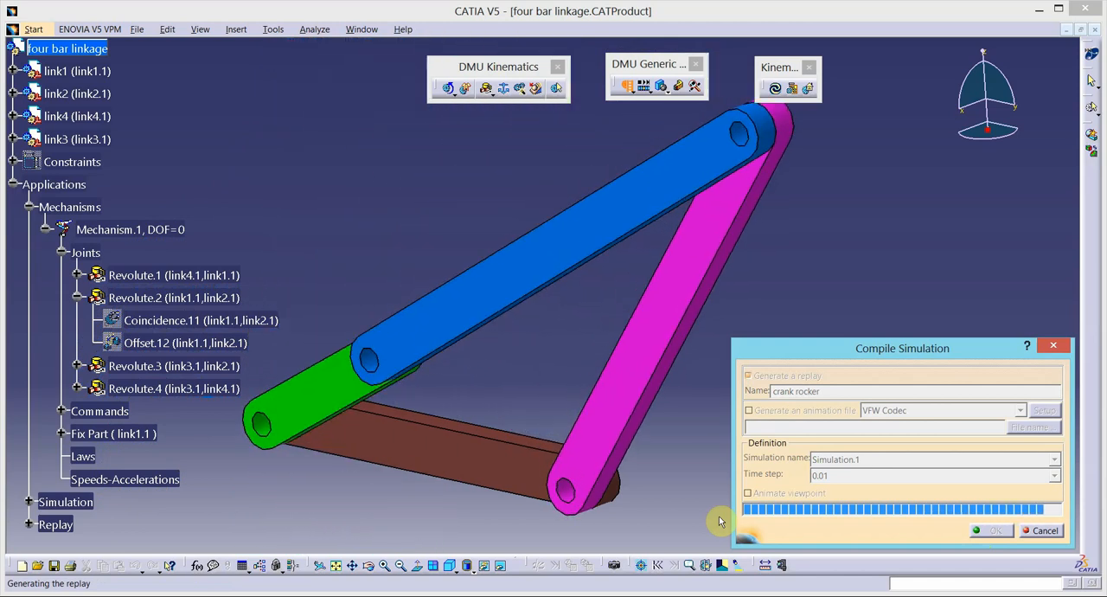
# - Locate the crank rocker replay in the applications branch and play it through at x 1 speed
pyautogui.click(402, 566)
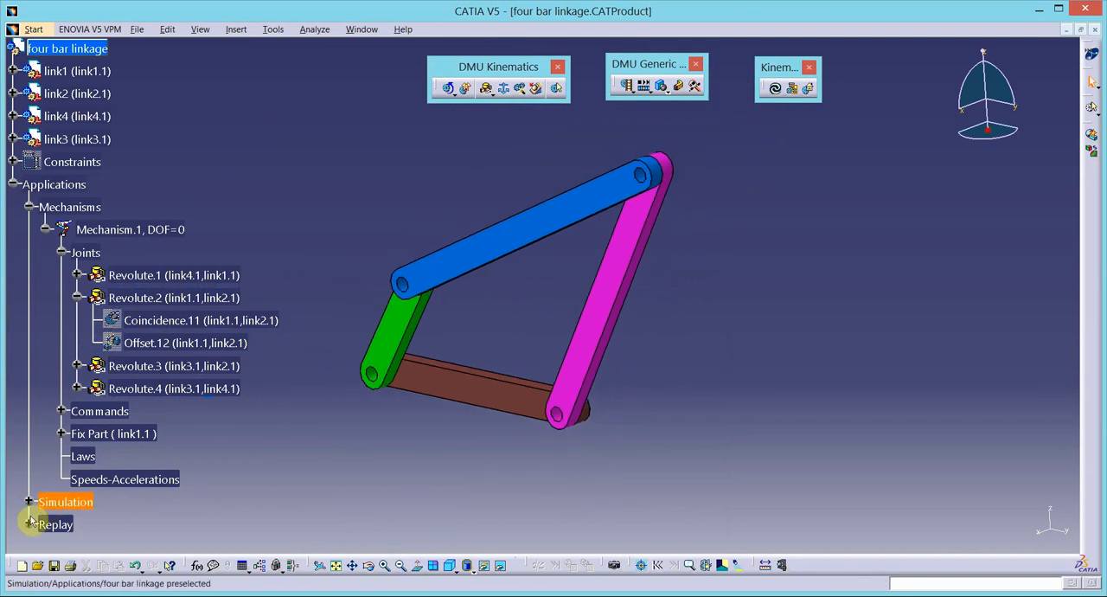
pyautogui.click(31, 525)
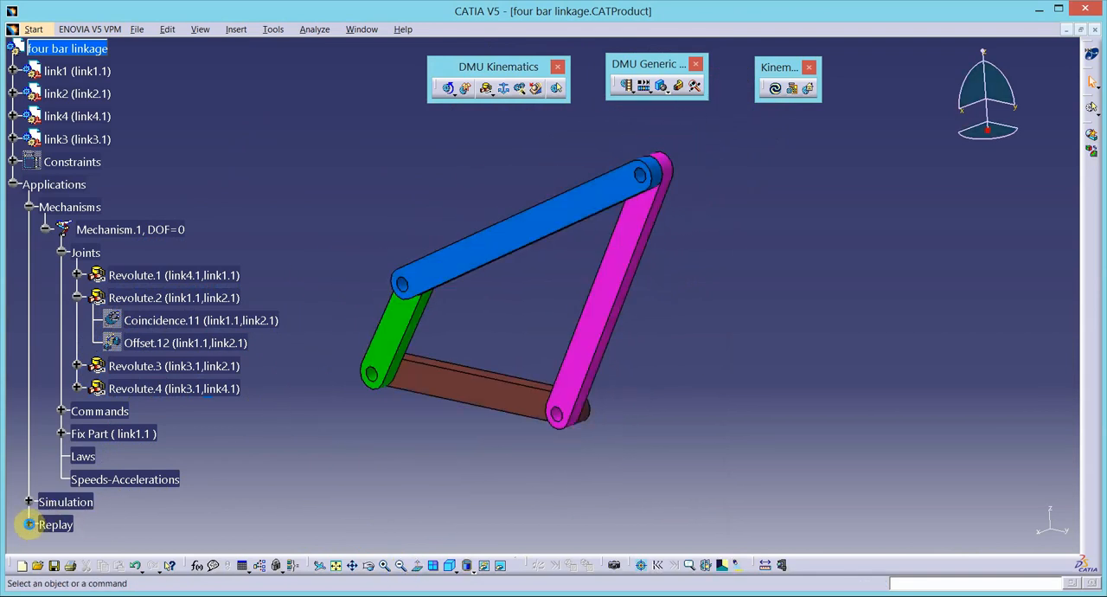
pyautogui.click(31, 525)
pyautogui.click(29, 182)
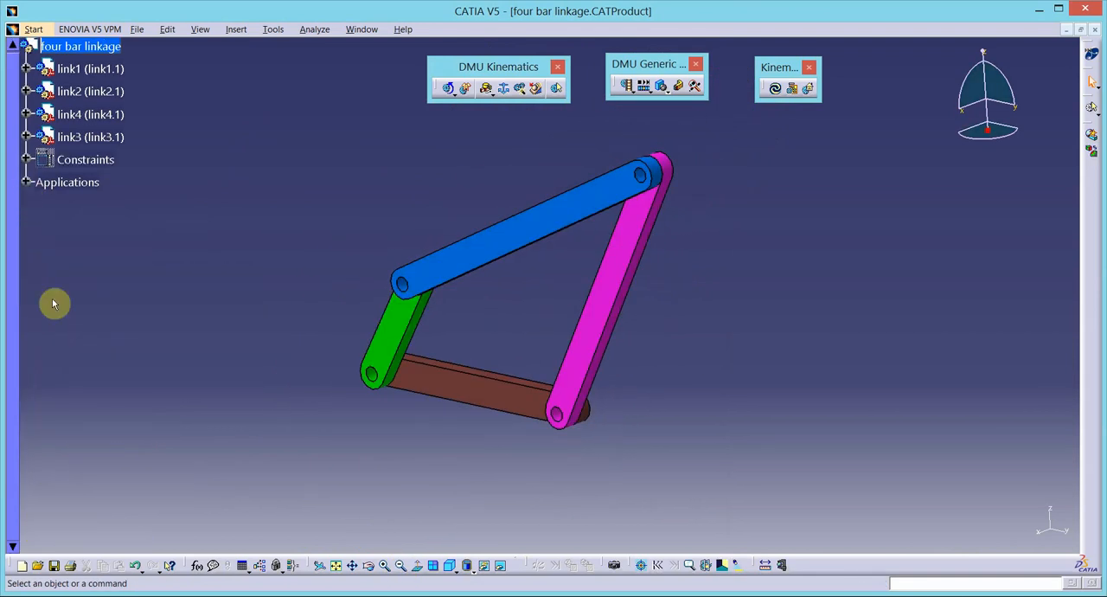
pyautogui.click(28, 182)
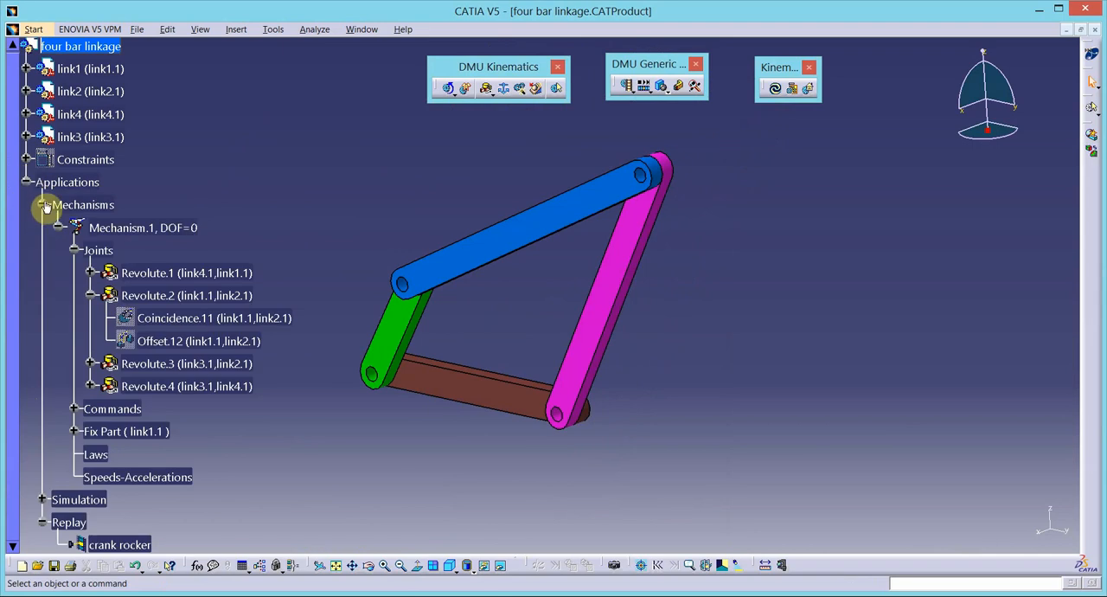
pyautogui.click(43, 205)
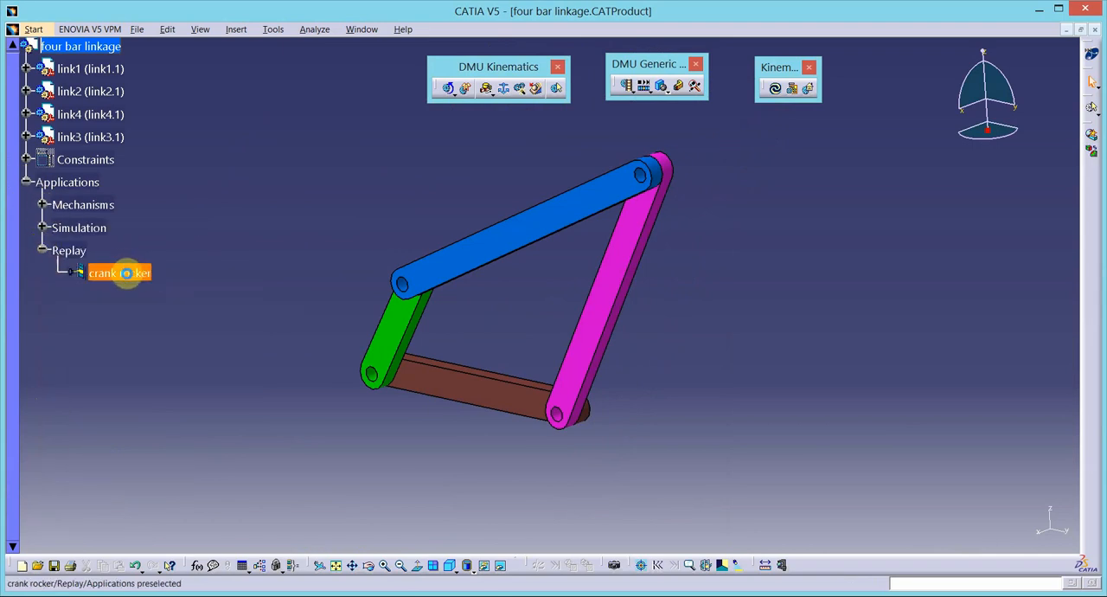
pyautogui.doubleClick(125, 273)
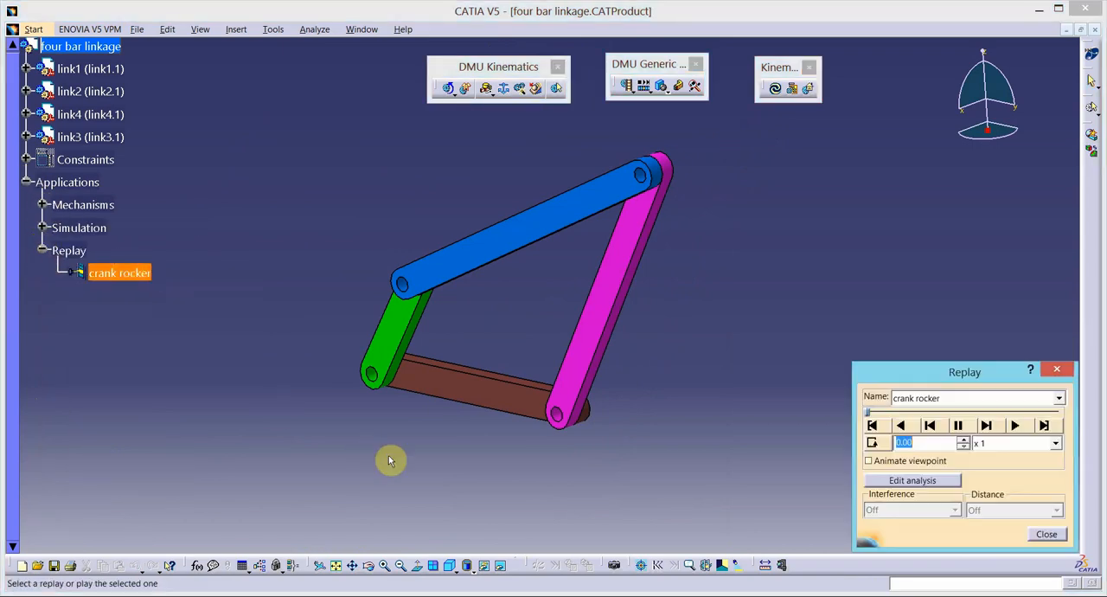
pyautogui.click(1016, 426)
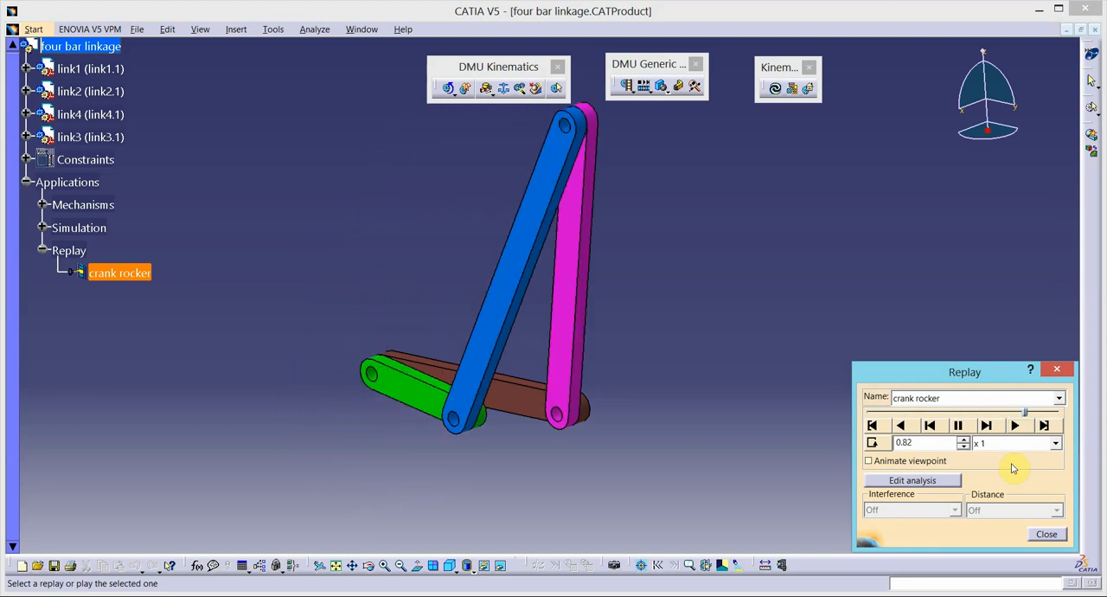
pyautogui.click(1046, 534)
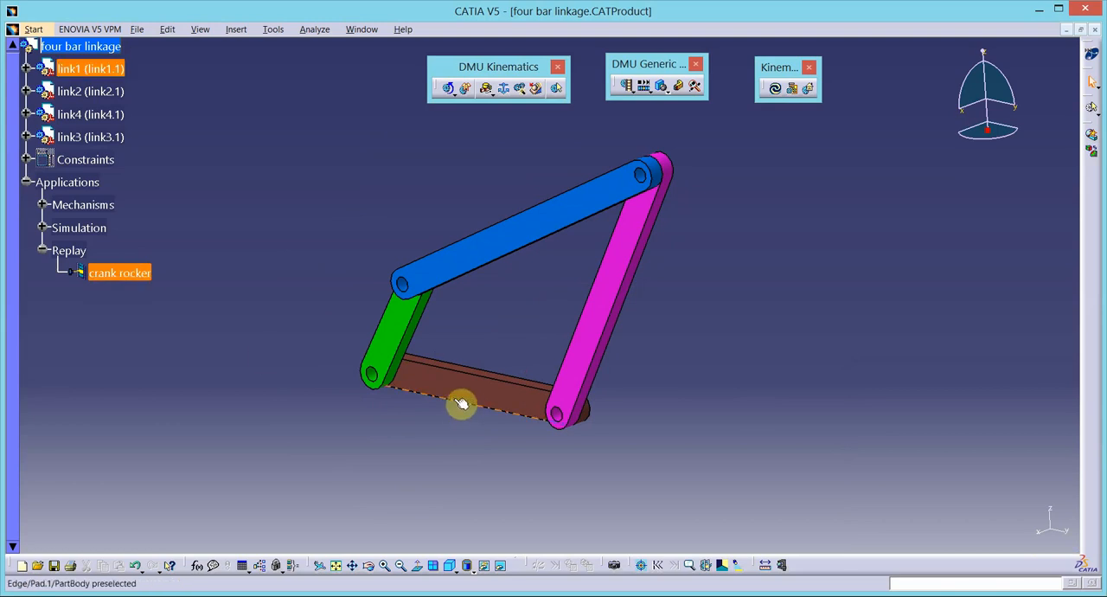
# - Delete the fixed part link1 from Mechanism.1
pyautogui.click(42, 229)
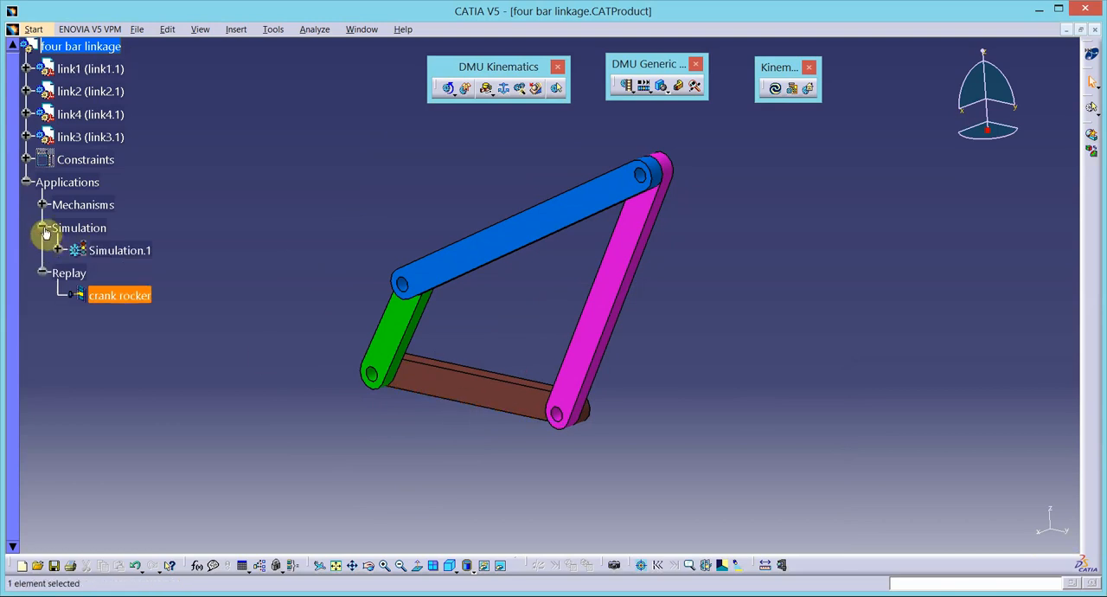
pyautogui.click(42, 229)
pyautogui.click(46, 206)
pyautogui.click(45, 205)
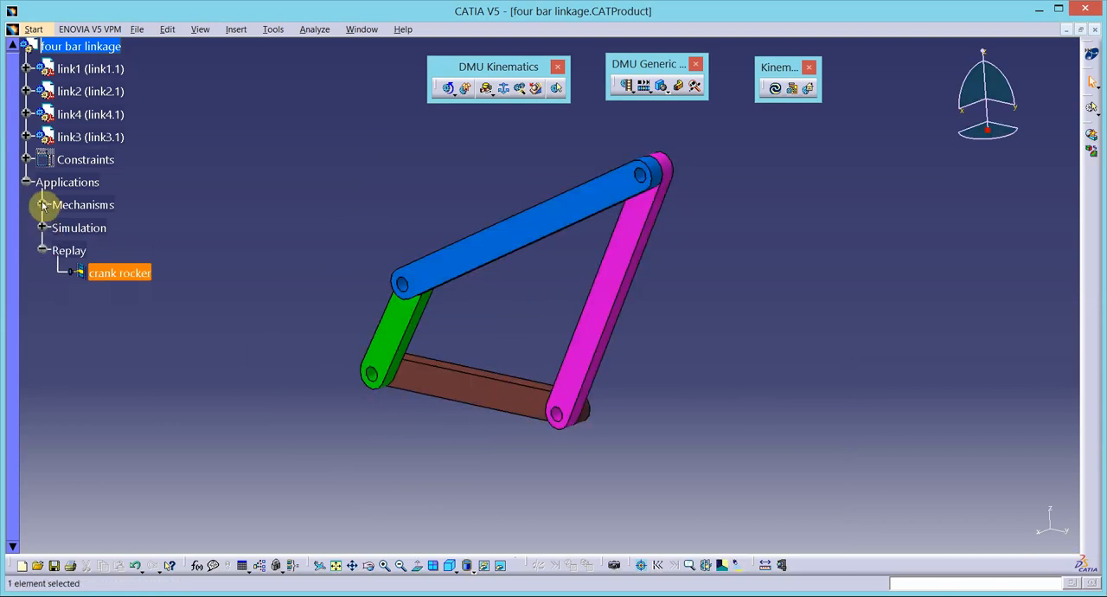
pyautogui.click(42, 208)
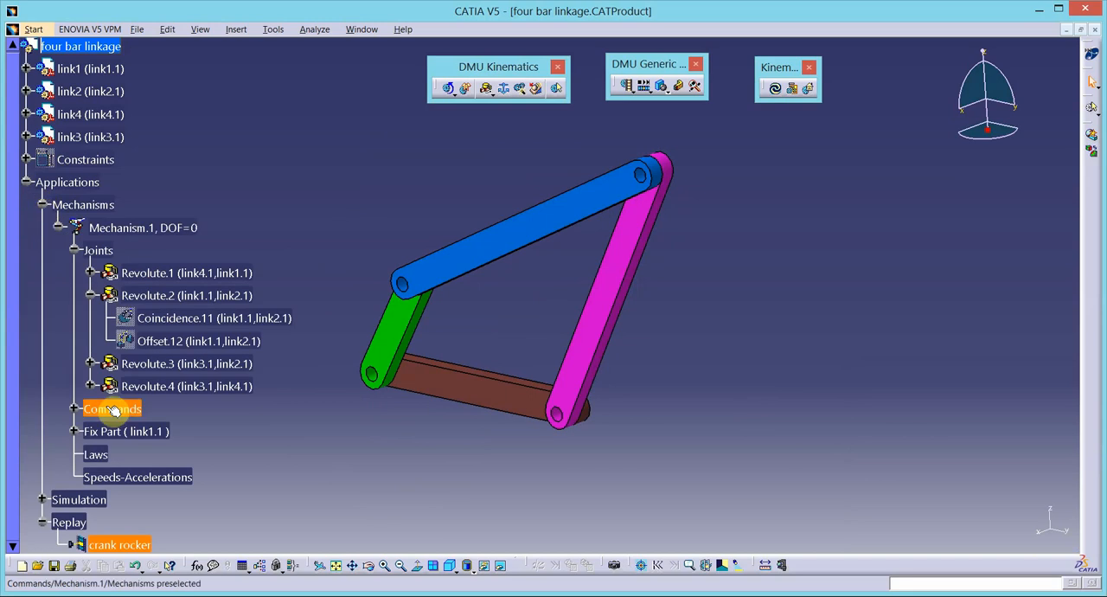
pyautogui.click(76, 431)
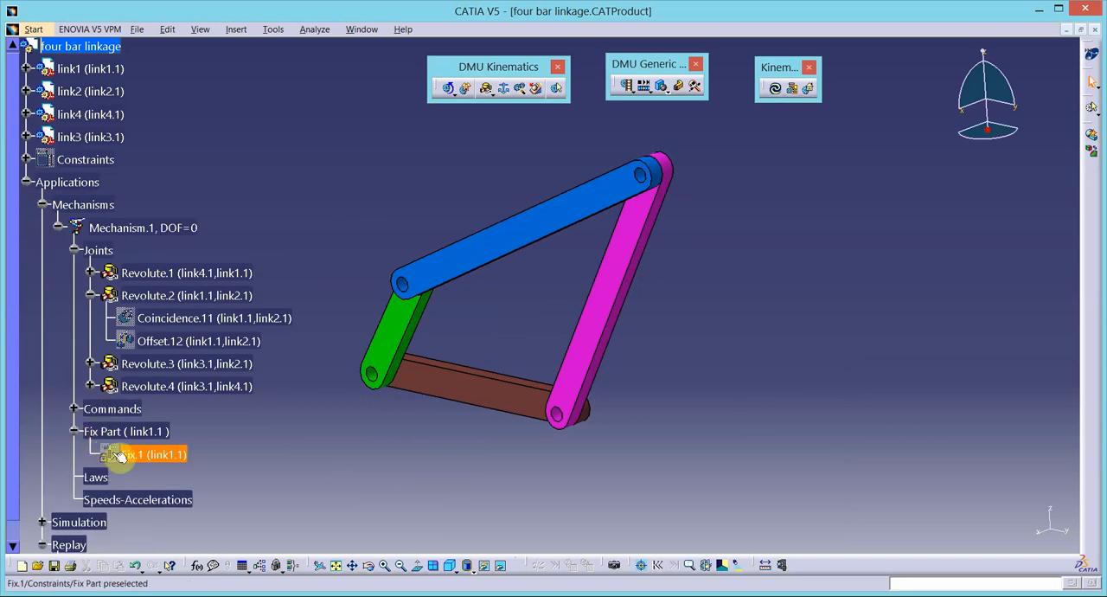
pyautogui.rightClick(127, 459)
pyautogui.click(141, 414)
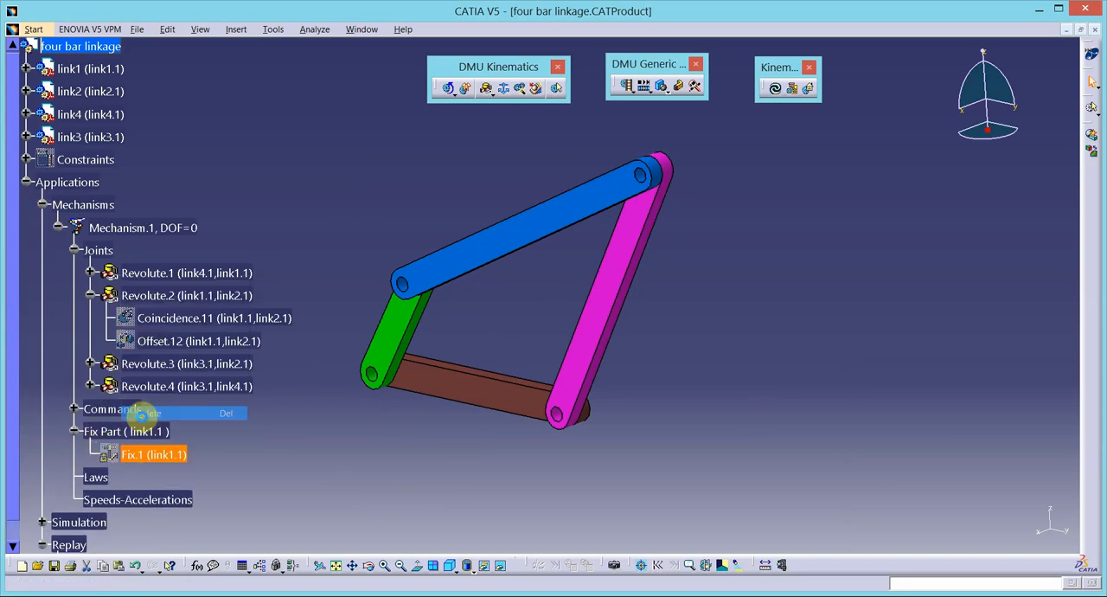
pyautogui.rightClick(126, 433)
pyautogui.click(138, 407)
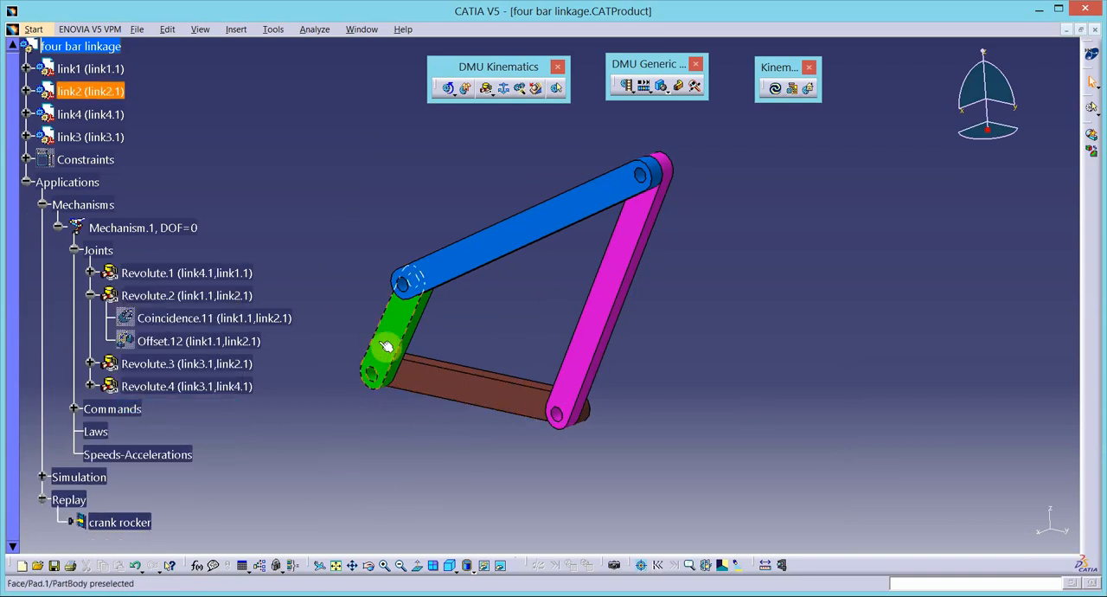
# - Fix the green link2 as the new fixed part of Mechanism.1
pyautogui.click(504, 87)
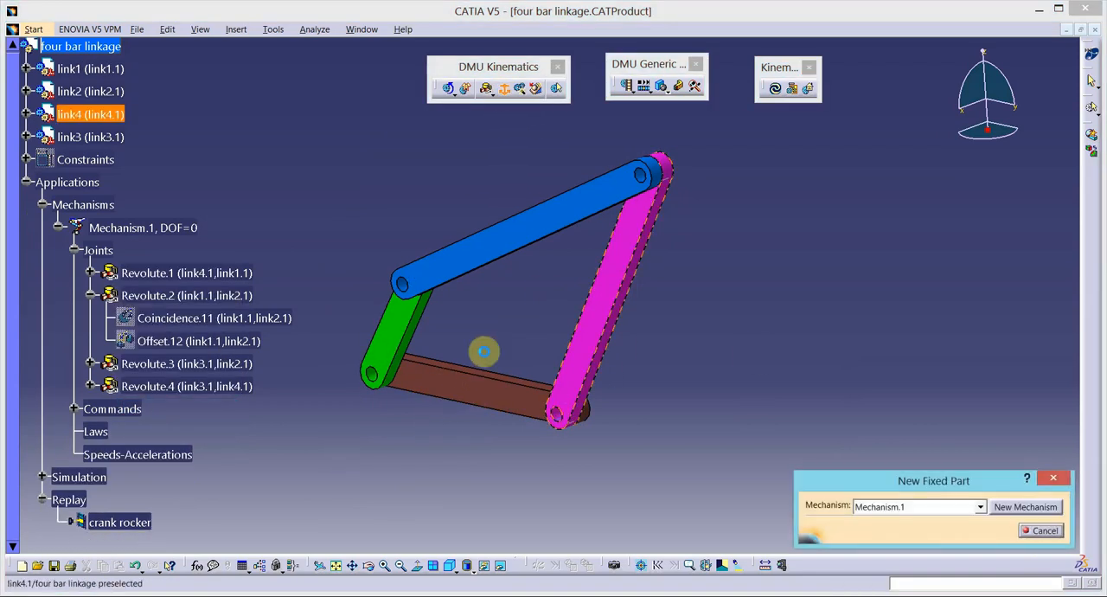
pyautogui.click(394, 338)
pyautogui.click(625, 341)
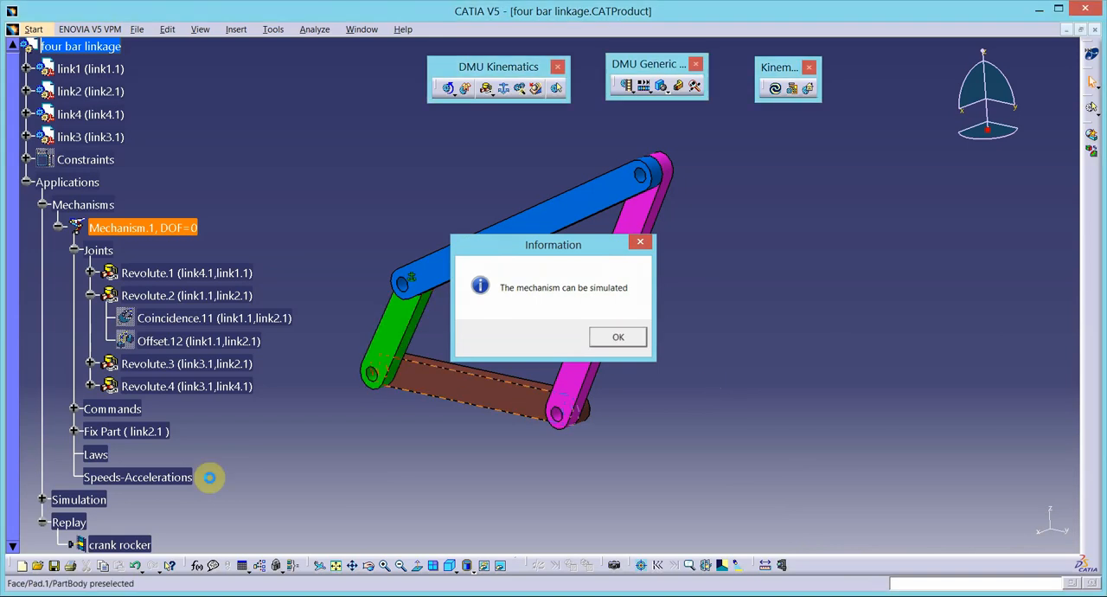
# - Reopen Simulation.1 and replace its recorded motion with a new position inserted at 360 for Command.1
pyautogui.scroll(-1, 173, 490)
pyautogui.click(91, 448)
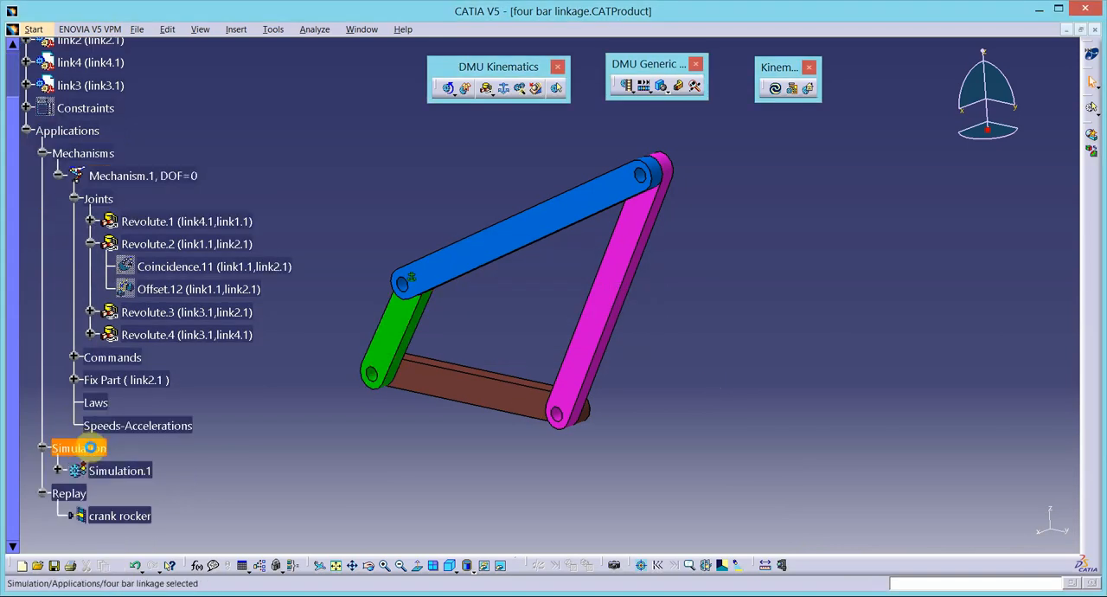
pyautogui.doubleClick(117, 473)
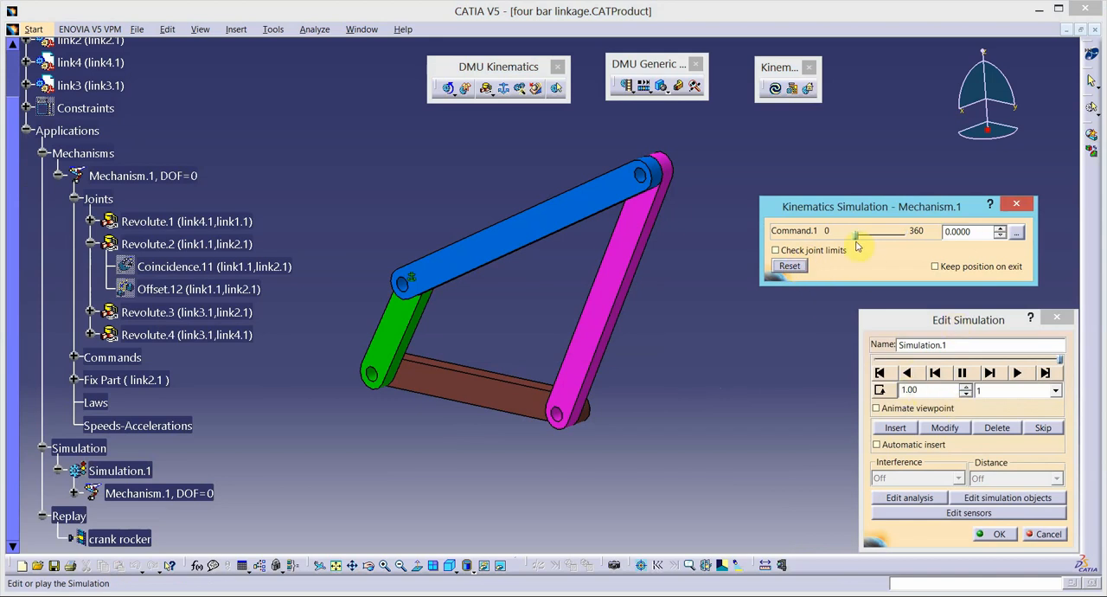
pyautogui.moveTo(856, 242); pyautogui.dragTo(913, 244)
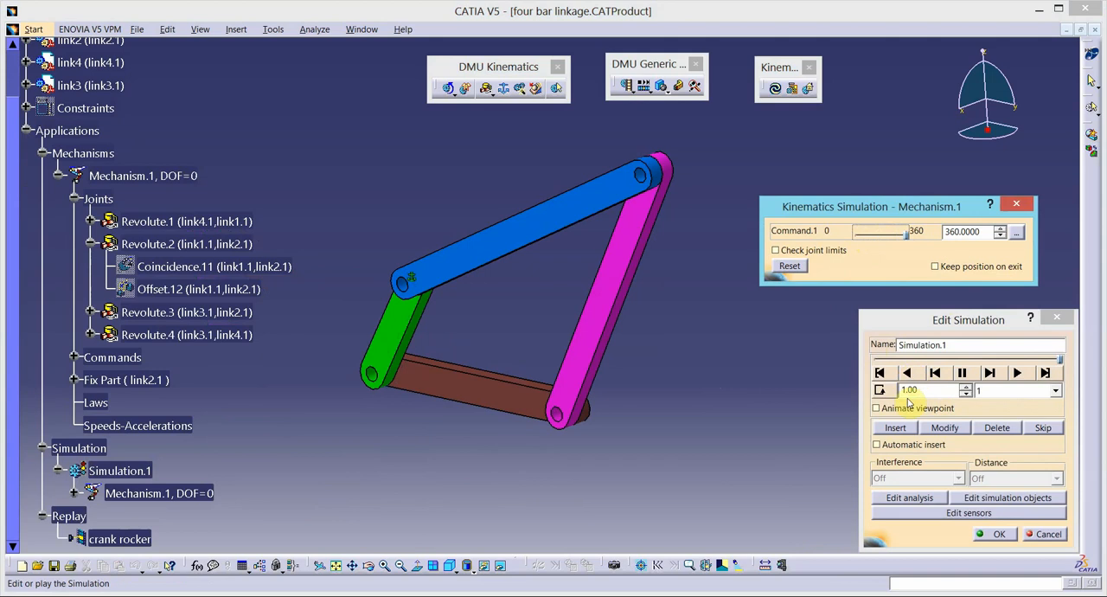
pyautogui.click(897, 428)
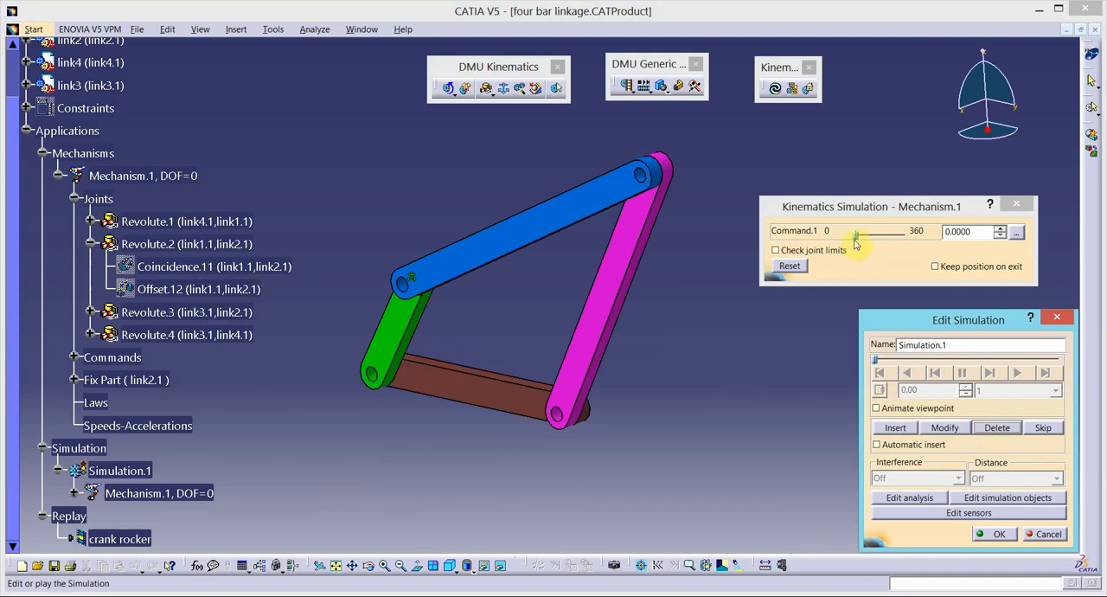
pyautogui.moveTo(855, 239); pyautogui.dragTo(912, 241)
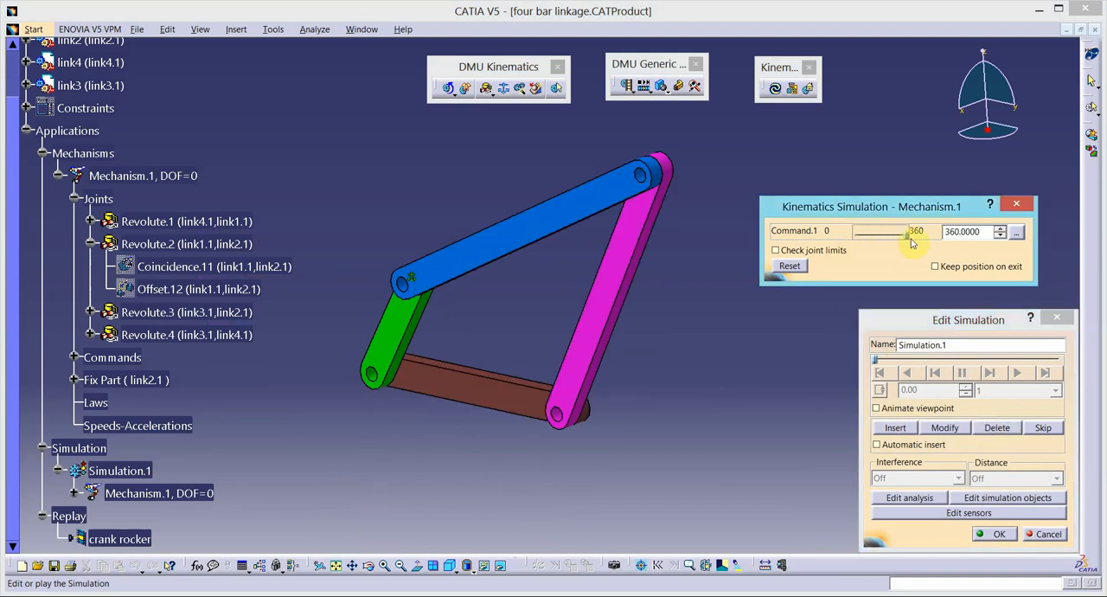
pyautogui.click(894, 430)
# - Set the interpolation step of Simulation.1 to 0.01, play the link2-fixed motion and accept the simulation
pyautogui.click(1054, 391)
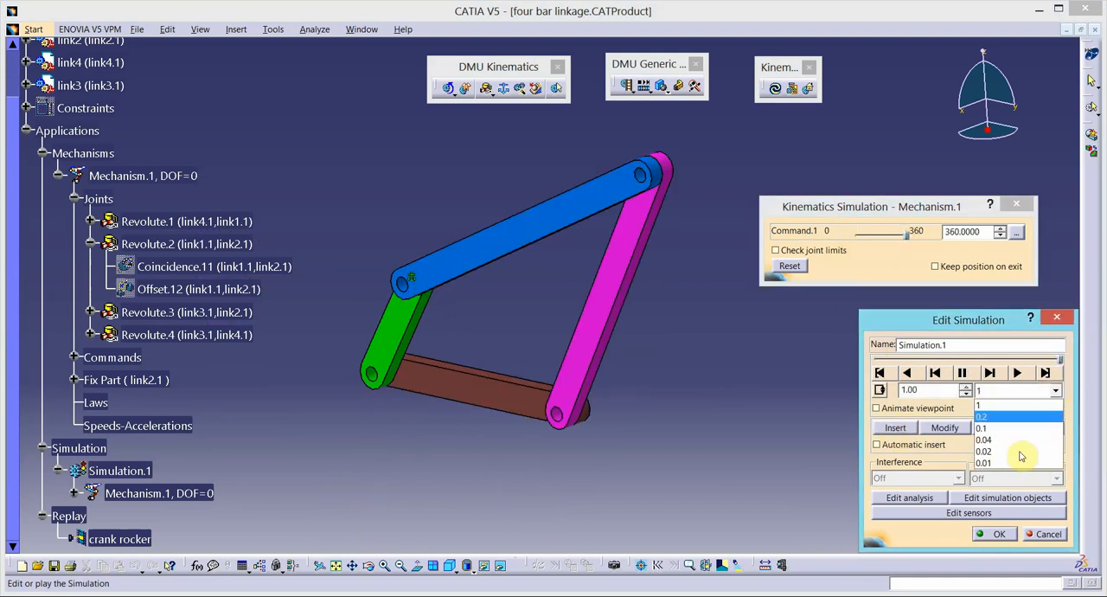
pyautogui.click(1017, 464)
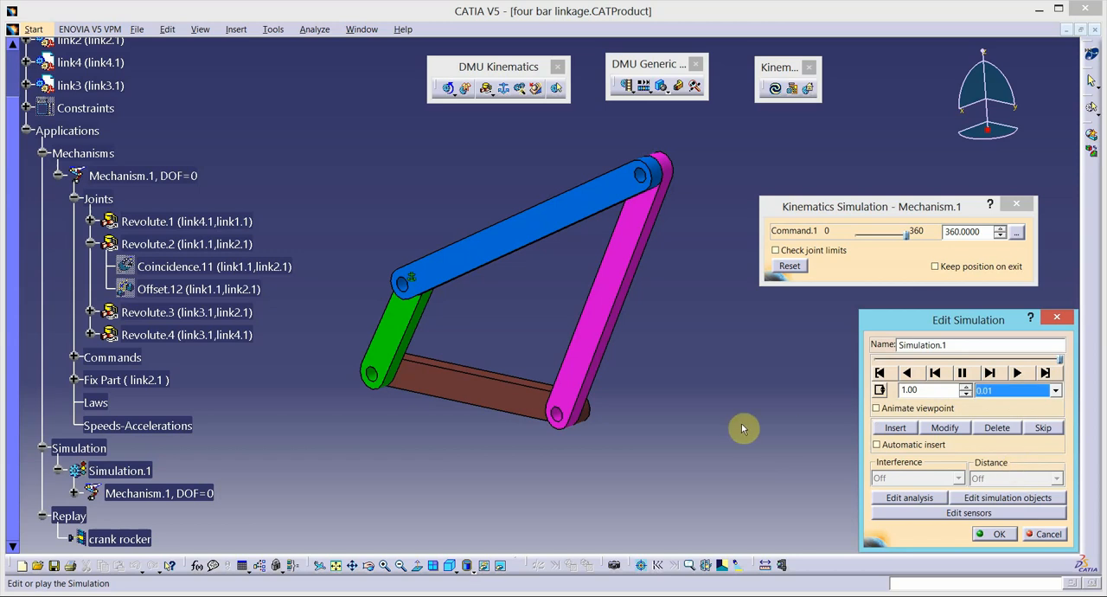
pyautogui.click(1019, 373)
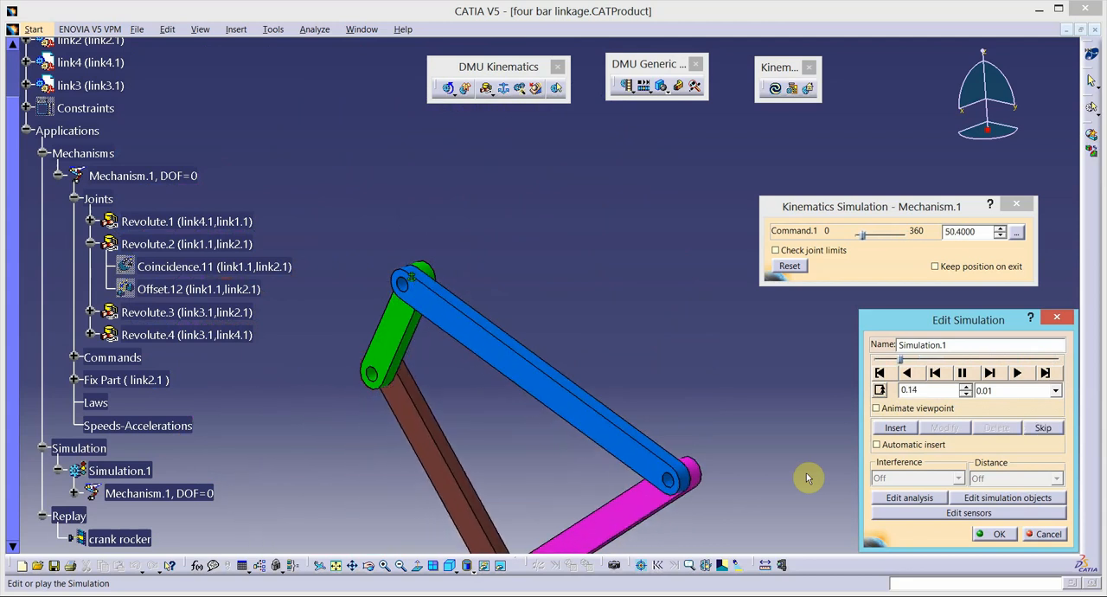
pyautogui.click(993, 534)
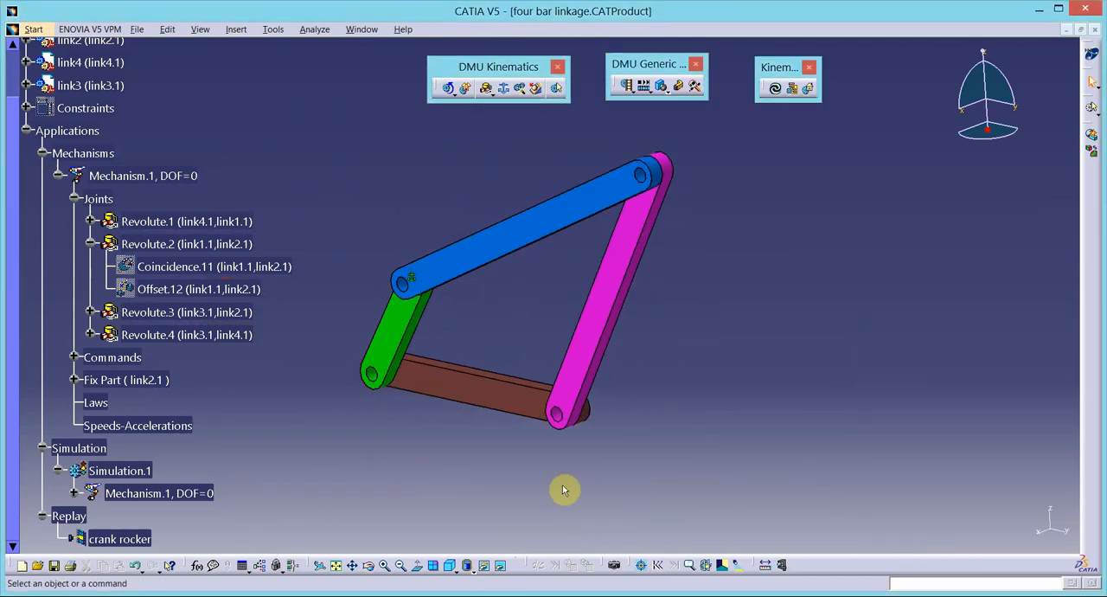
# - Compile Simulation.1 into a replay named "crank crank" with a time step of 0.01
pyautogui.scroll(-2, 257, 481)
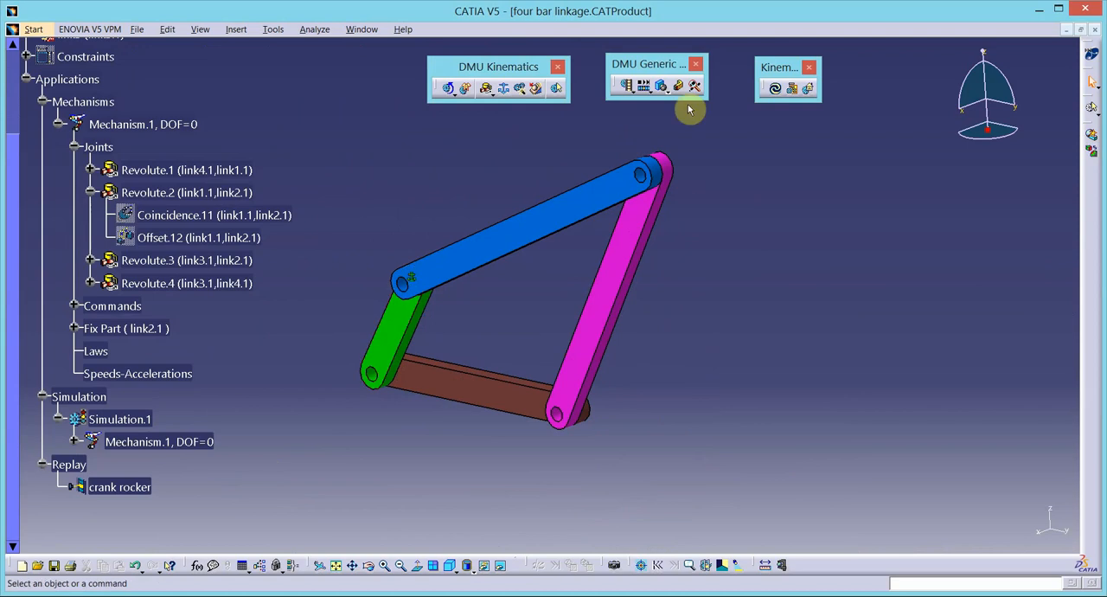
pyautogui.click(628, 87)
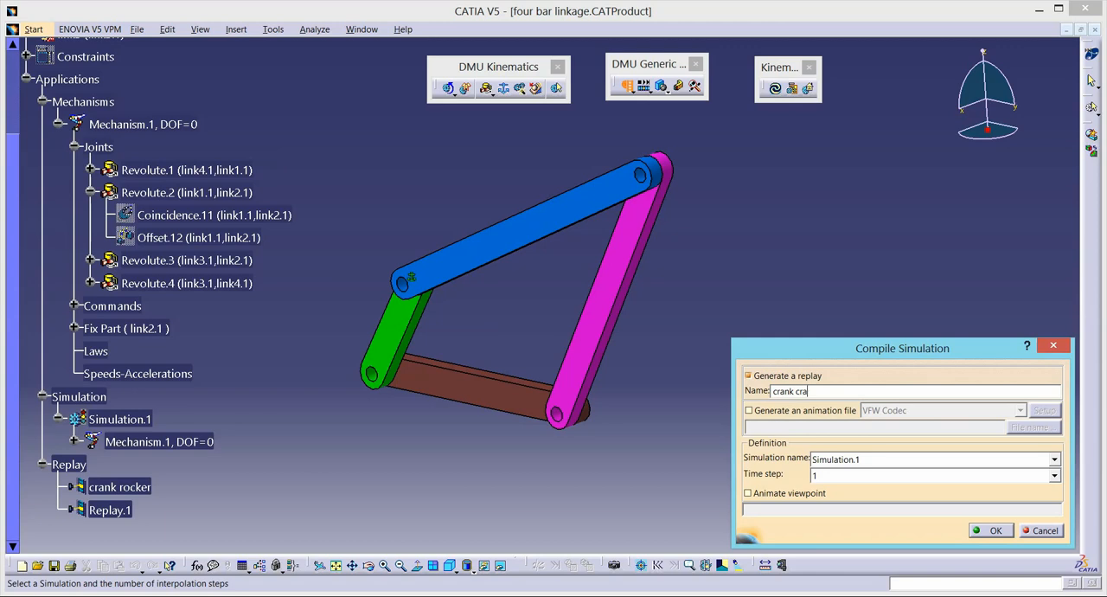
pyautogui.click(1055, 476)
pyautogui.click(936, 552)
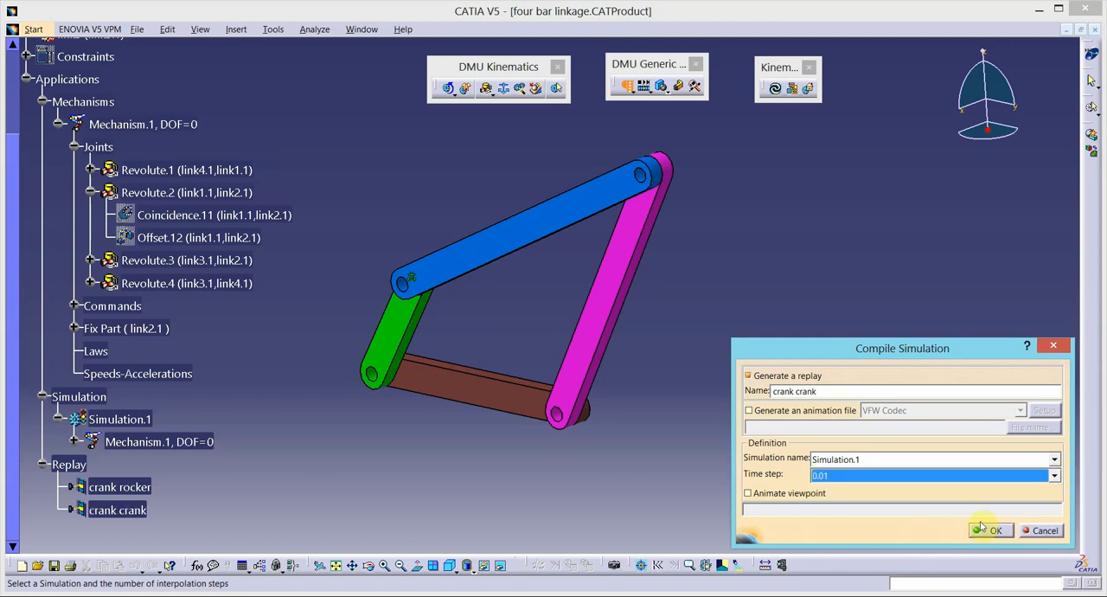
pyautogui.click(993, 530)
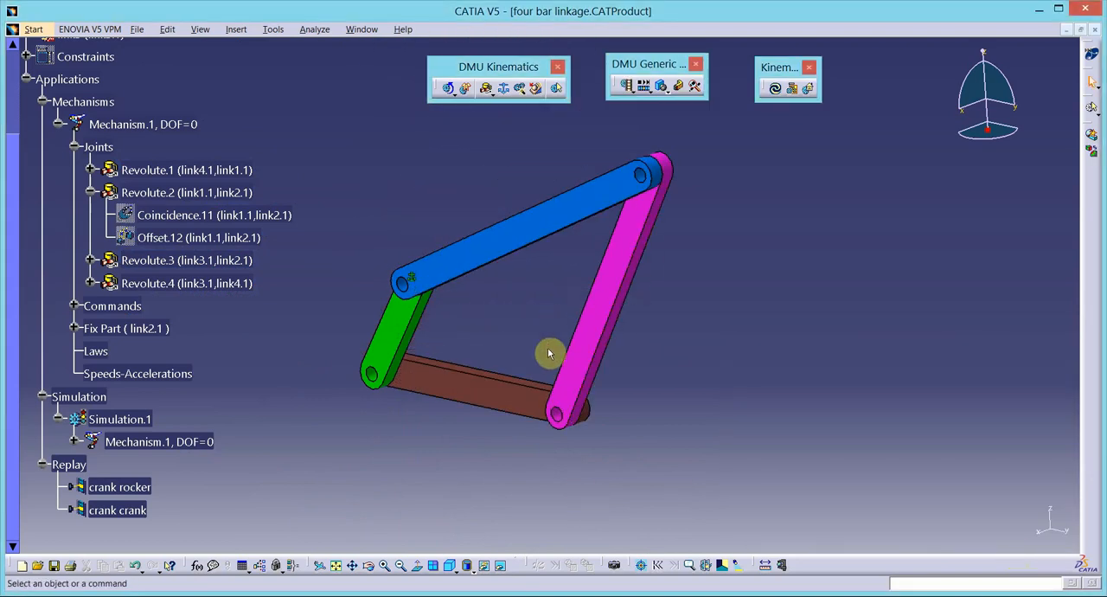
# - Play the crank crank replay at x 1 speed with the whole linkage in view and close it
pyautogui.click(336, 565)
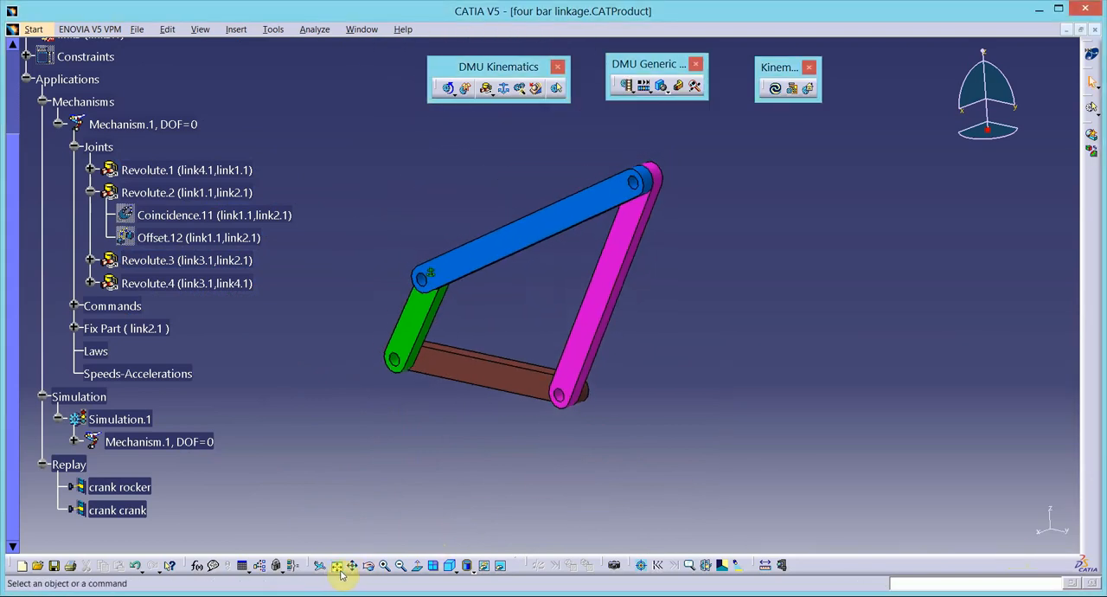
pyautogui.doubleClick(118, 511)
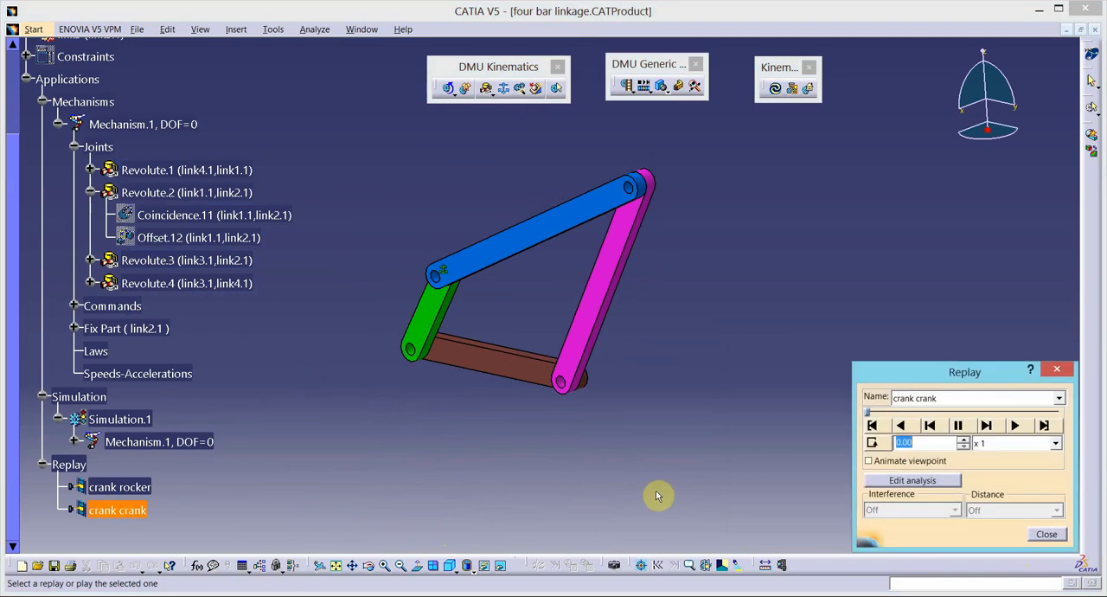
pyautogui.click(1017, 426)
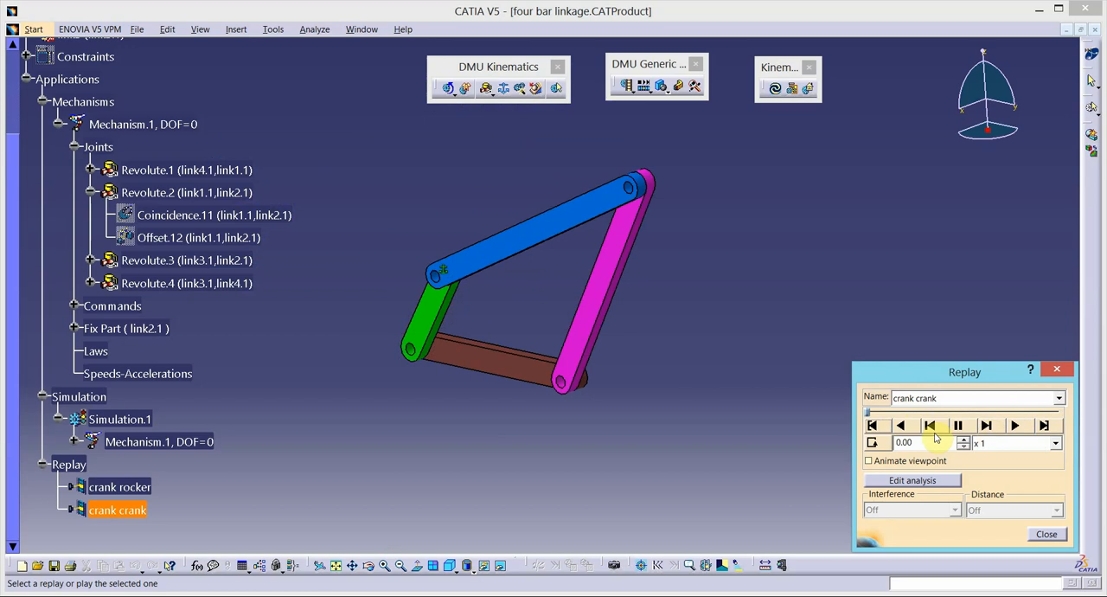
pyautogui.click(1017, 428)
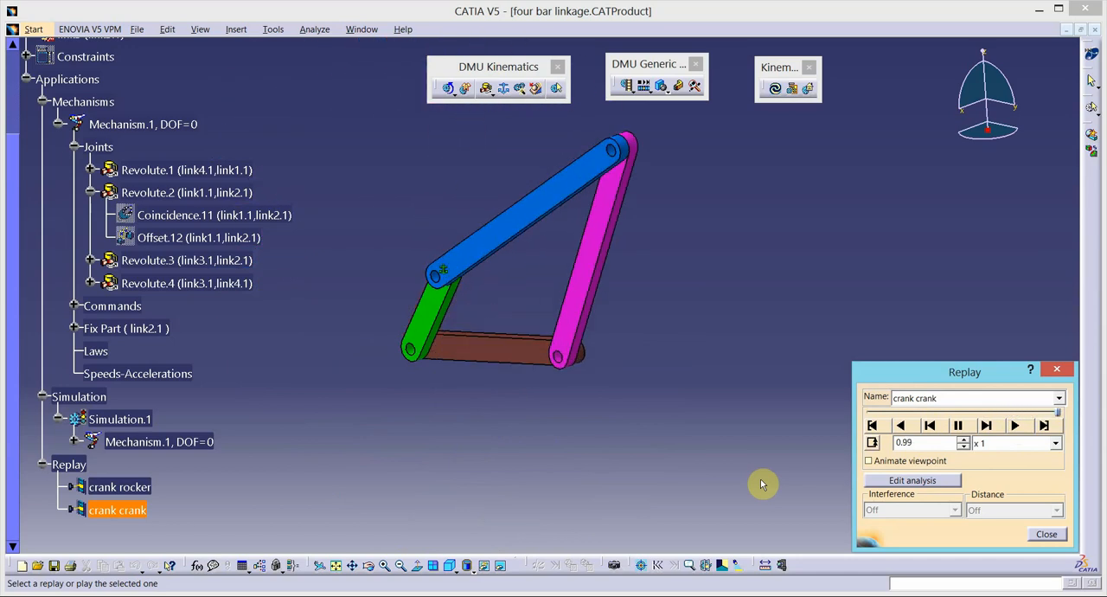
pyautogui.click(1046, 535)
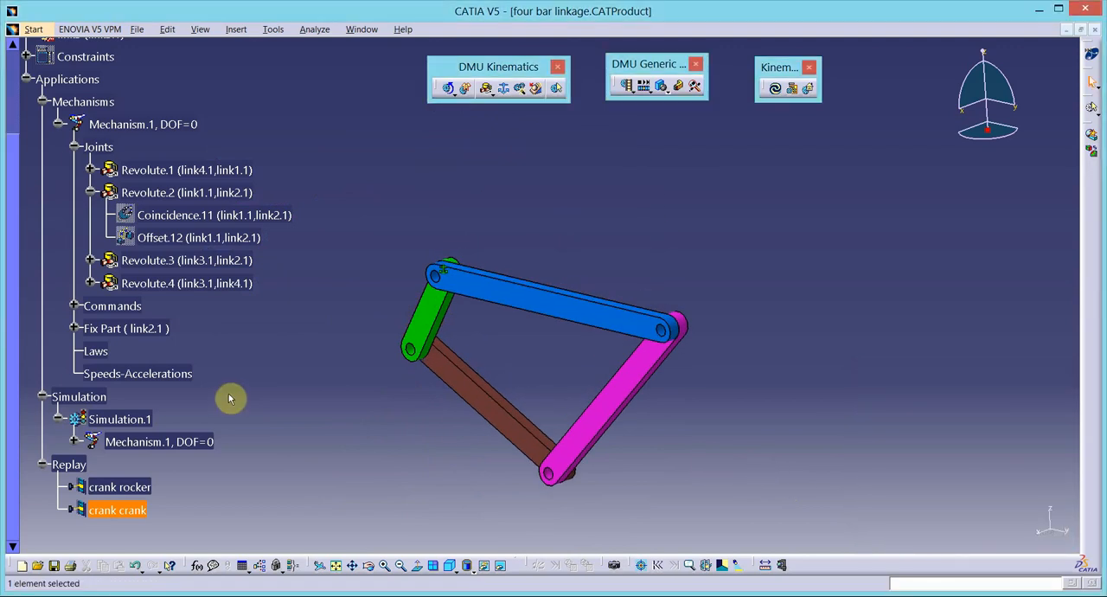
# - Delete the fix constraint on link2 and its Fix Part entry from Mechanism.1
pyautogui.click(75, 328)
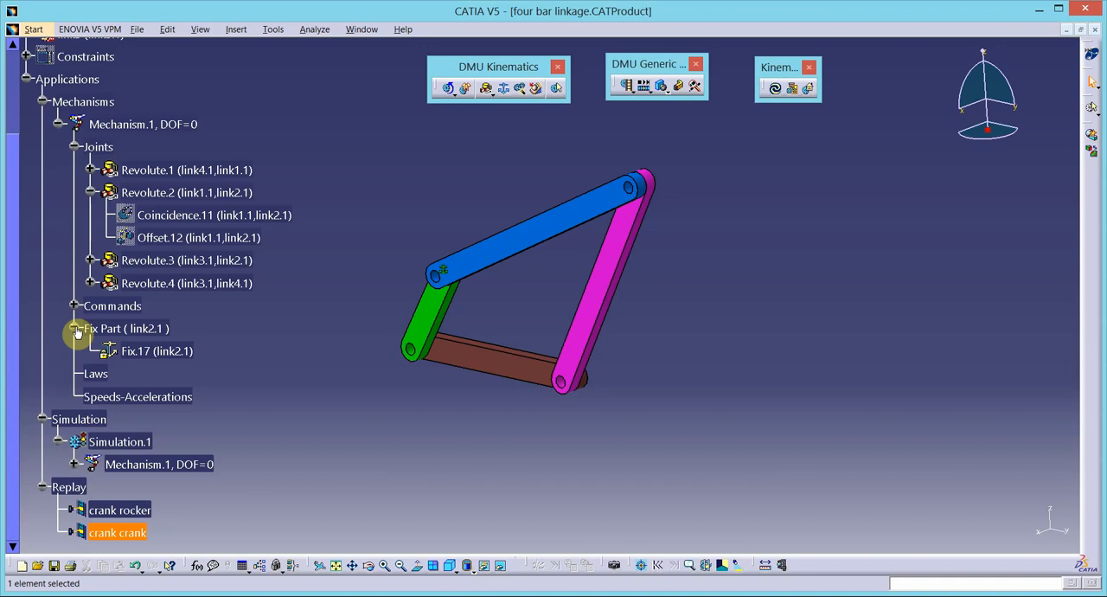
pyautogui.click(138, 351)
pyautogui.rightClick(145, 349)
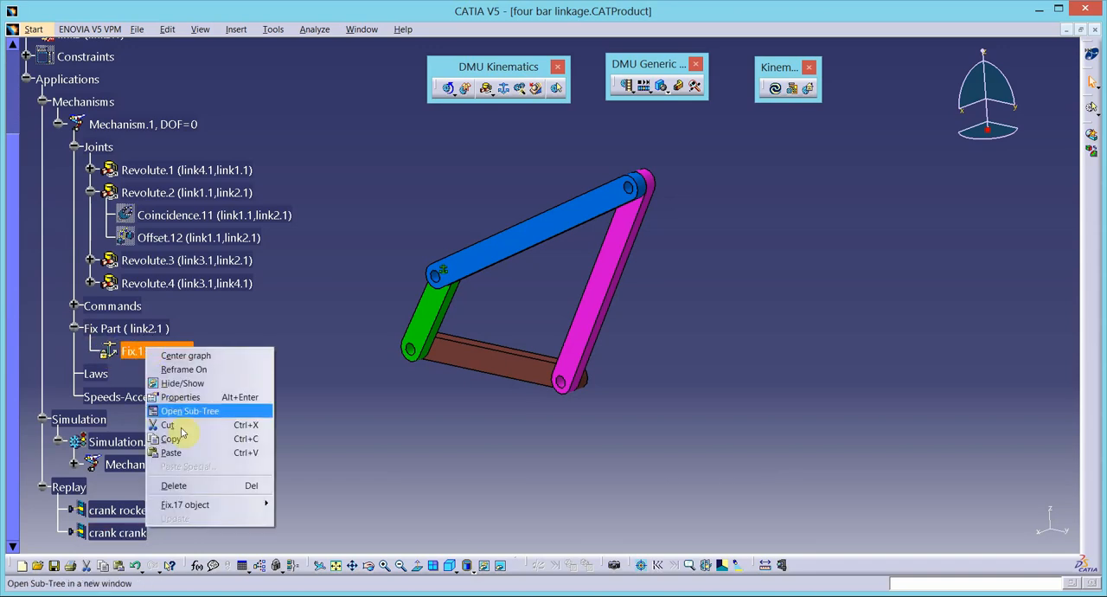
pyautogui.click(197, 485)
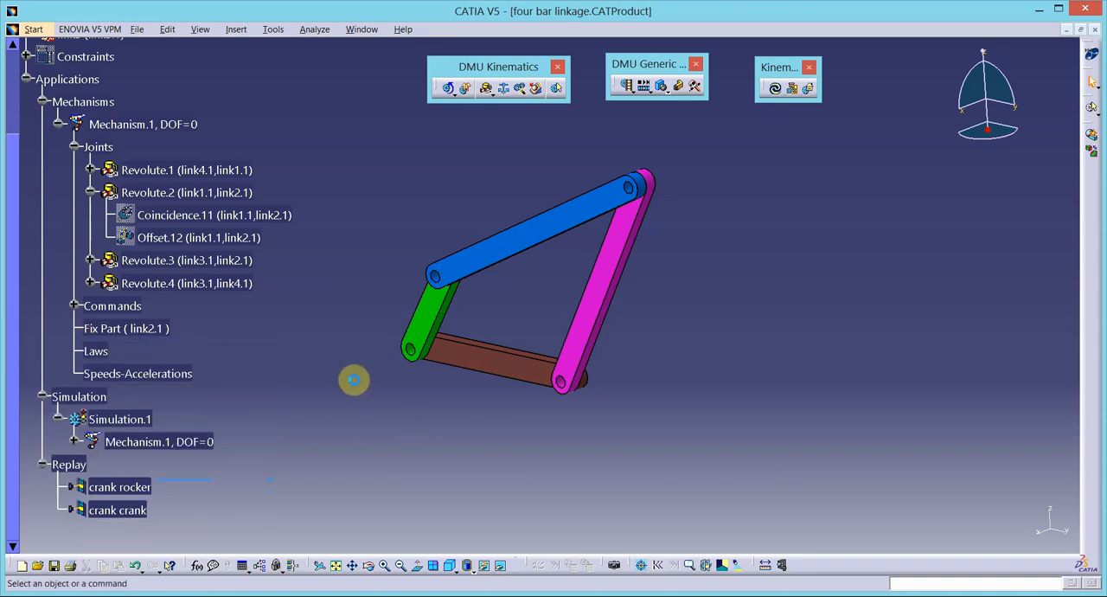
pyautogui.rightClick(124, 327)
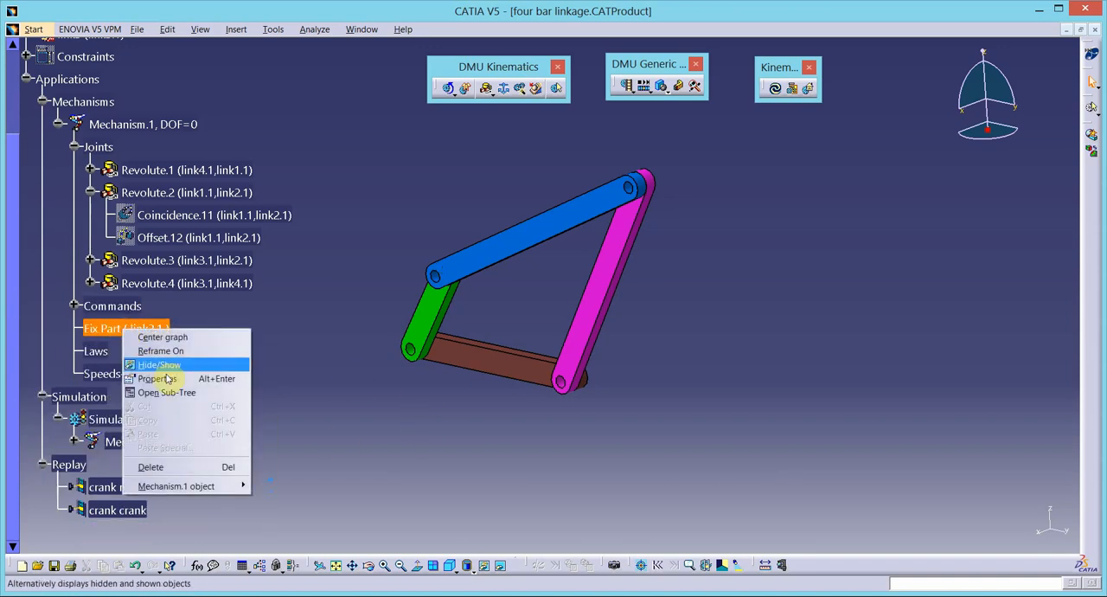
pyautogui.click(178, 471)
# - Fix the magenta link4 as the new fixed part of Mechanism.1
pyautogui.click(505, 88)
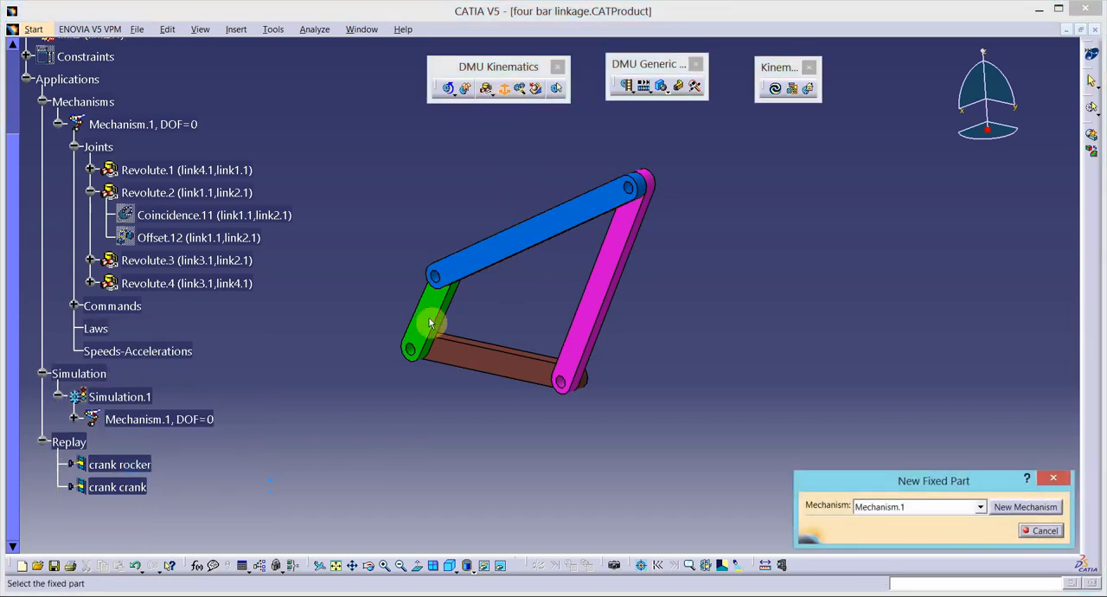
pyautogui.click(595, 303)
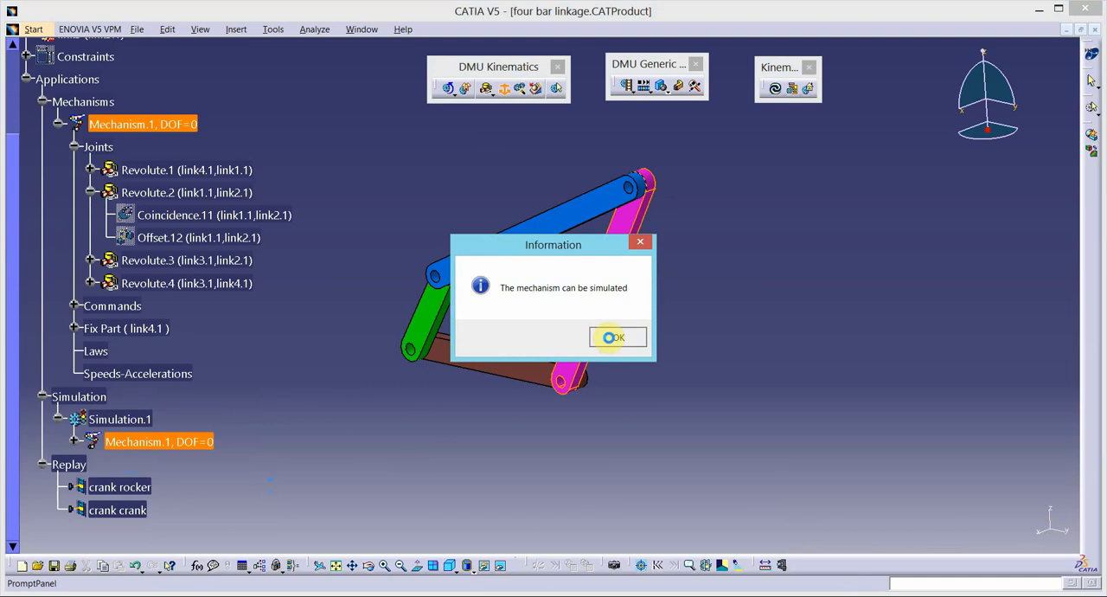
pyautogui.click(613, 337)
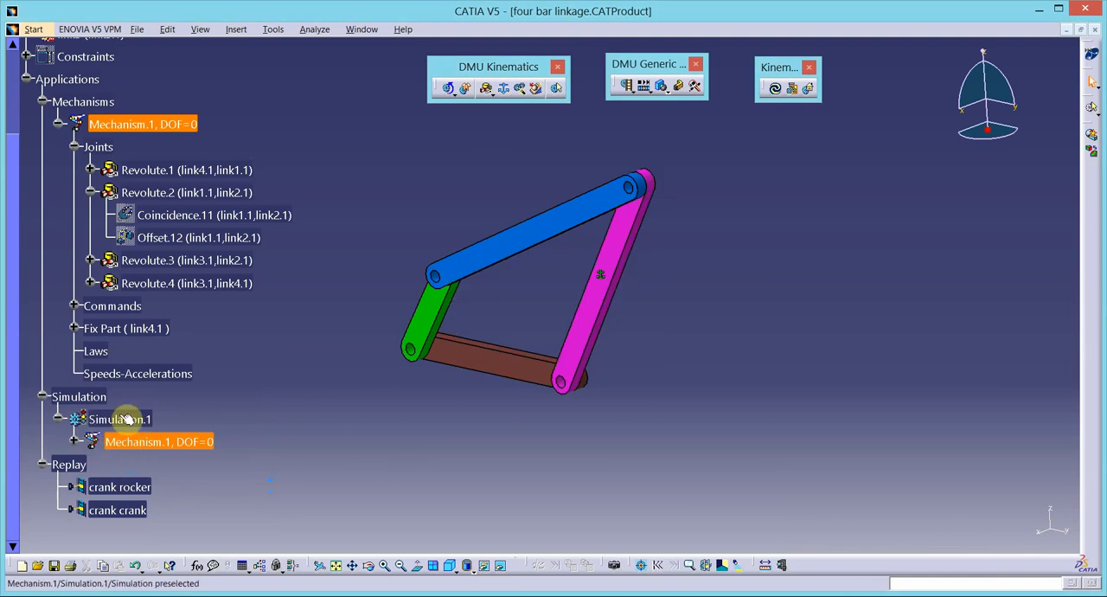
# - Reset Simulation.1, delete its recorded position and insert a new one with Command.1 at 342
pyautogui.doubleClick(127, 418)
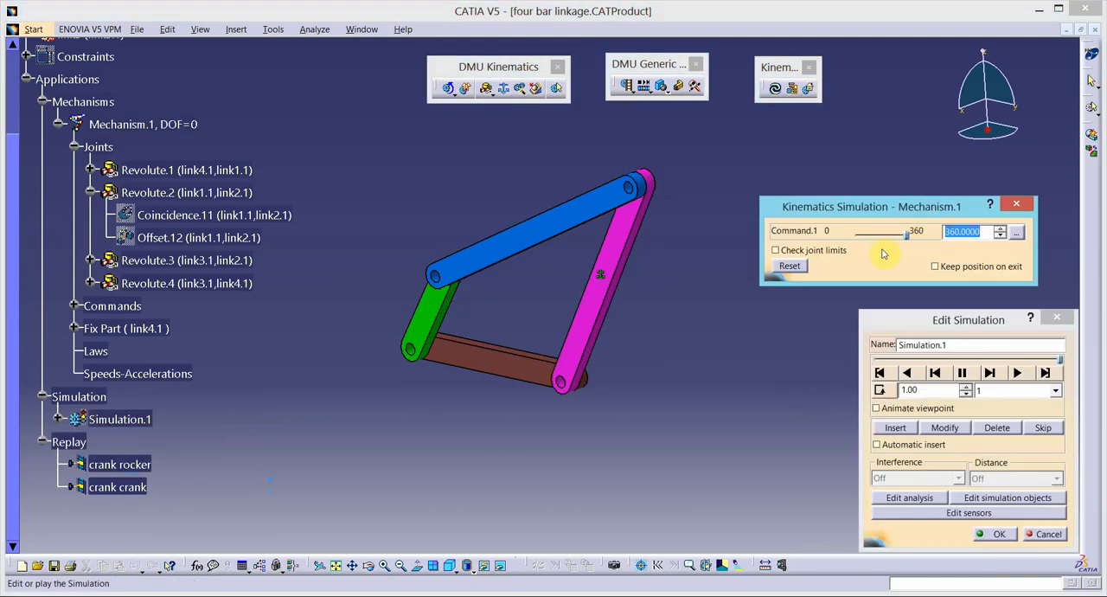
pyautogui.click(791, 266)
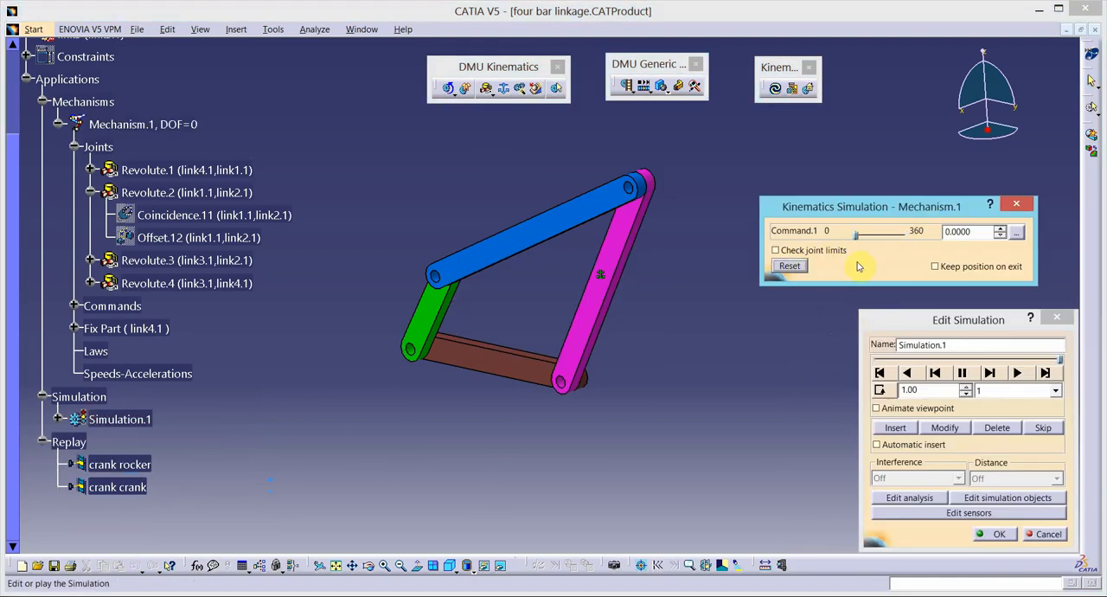
pyautogui.click(997, 426)
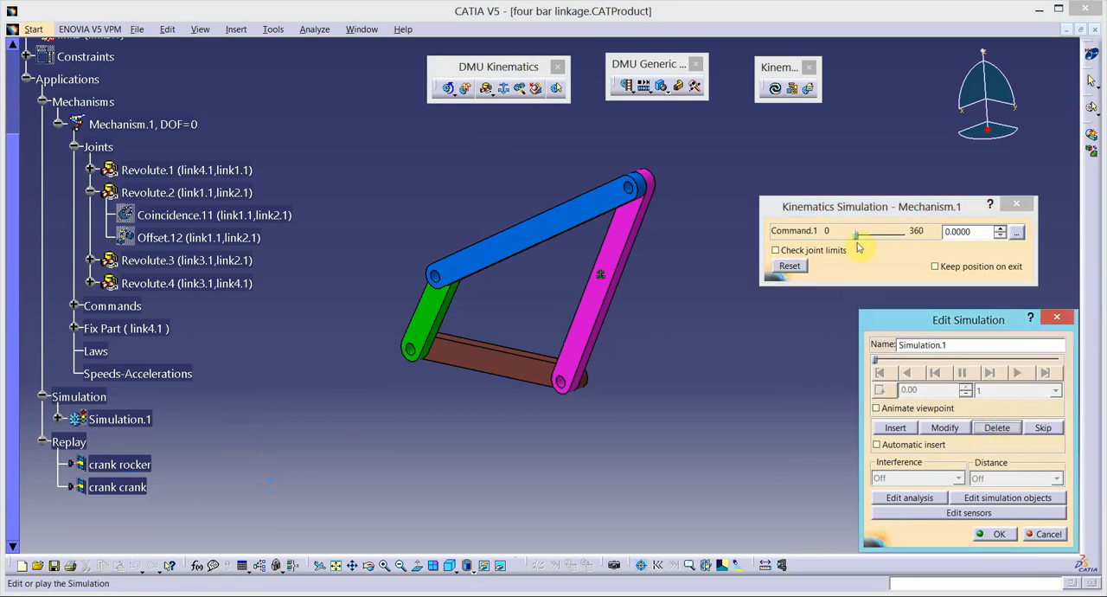
pyautogui.moveTo(858, 243); pyautogui.dragTo(908, 247)
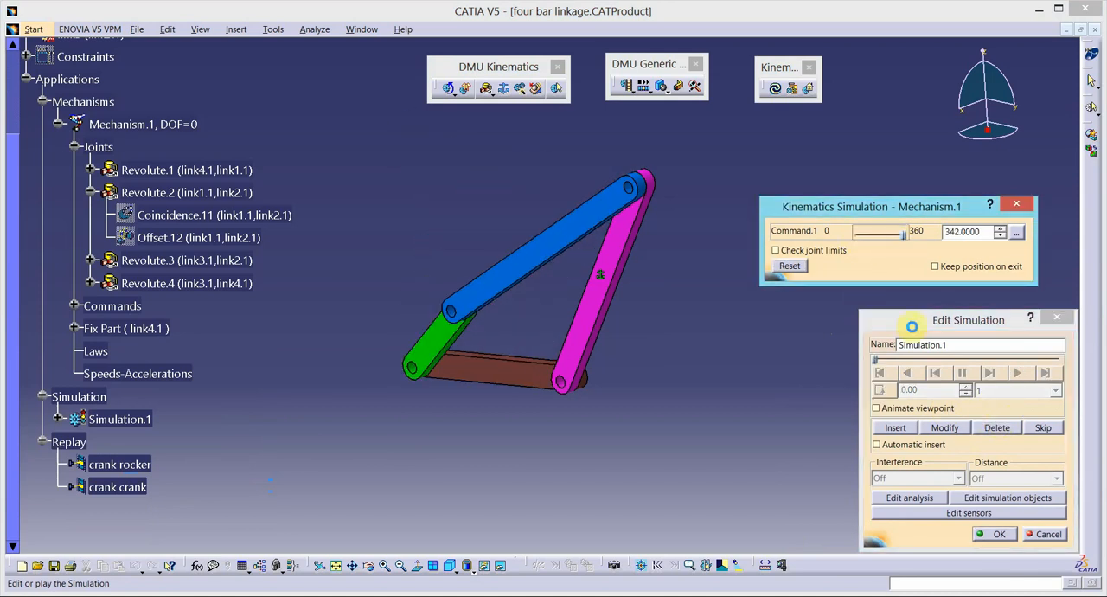
pyautogui.click(896, 429)
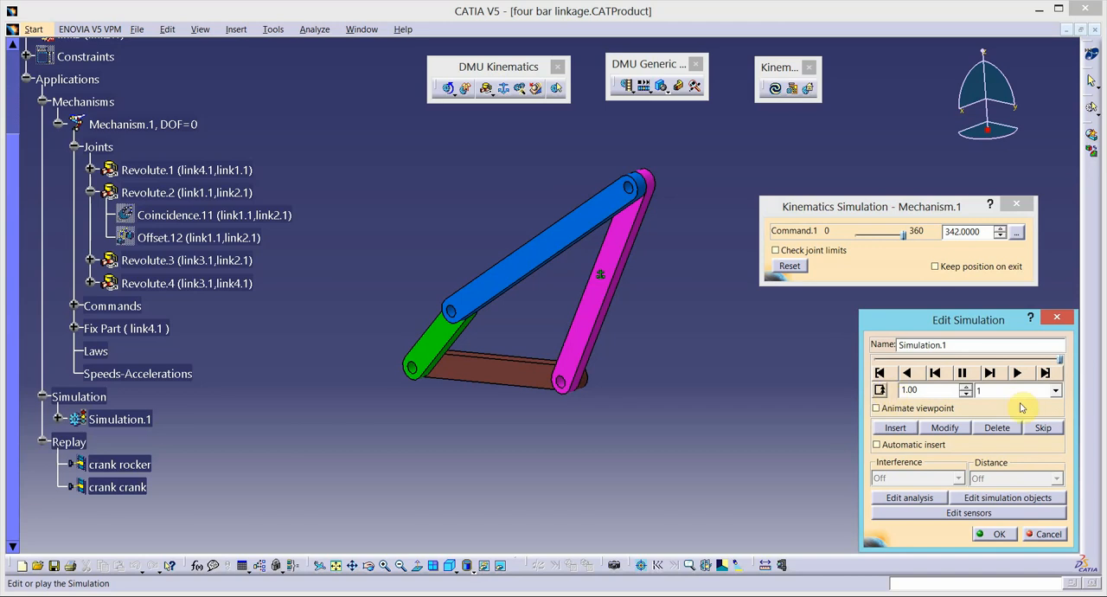
# - Set the interpolation step of Simulation.1 to 0.01, play the link4-fixed motion and accept the simulation
pyautogui.click(1055, 391)
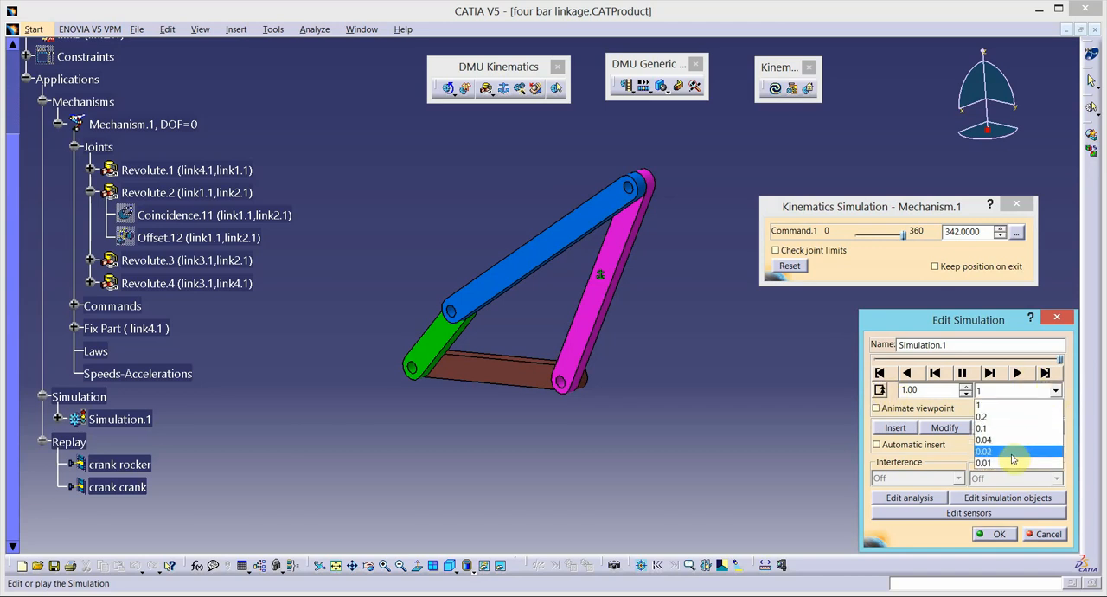
pyautogui.click(1005, 460)
pyautogui.click(1016, 372)
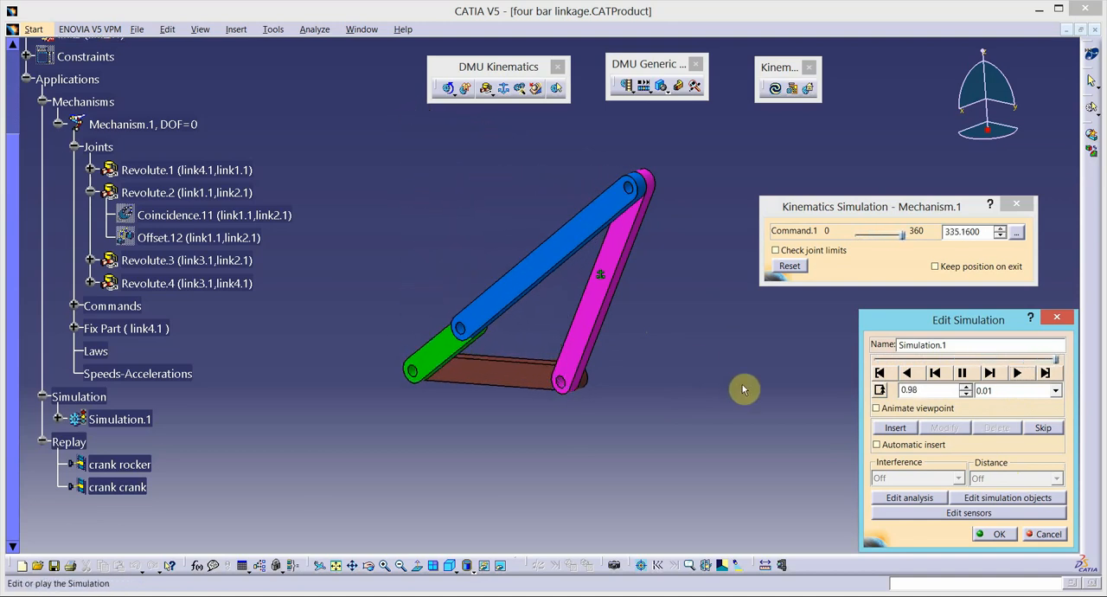
pyautogui.click(995, 534)
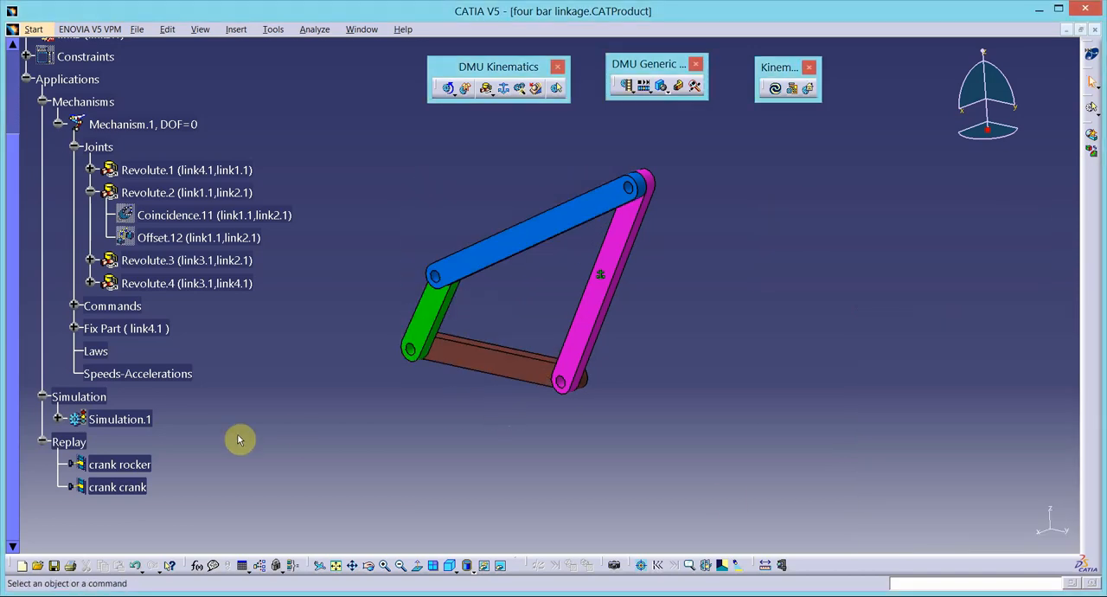
# - Compile Simulation.1 into a replay named rocker rocker with a time step of 0.01
pyautogui.click(628, 87)
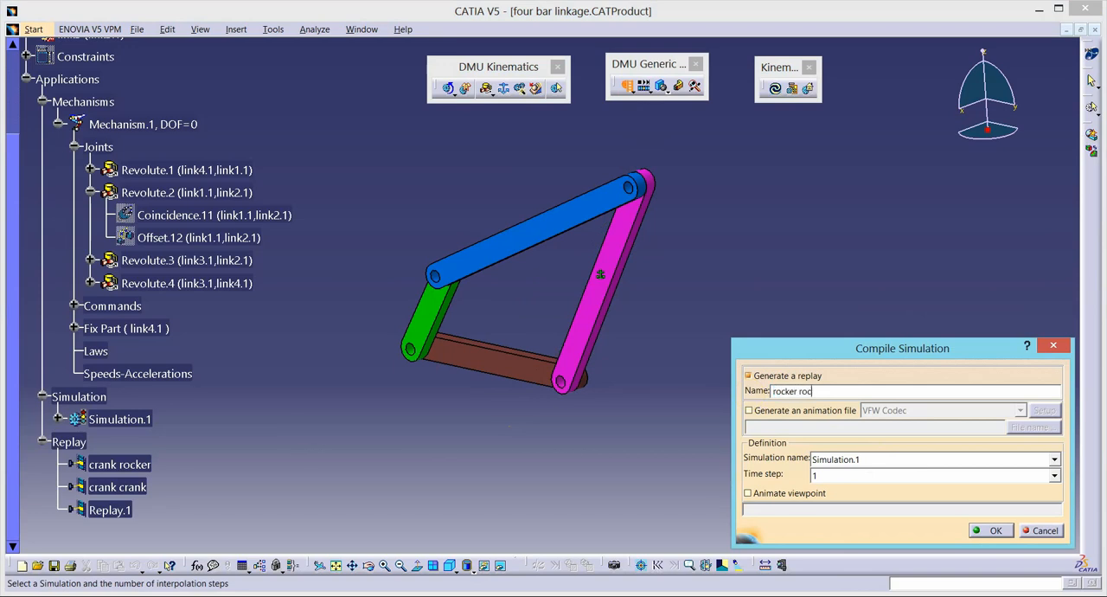
pyautogui.click(1056, 478)
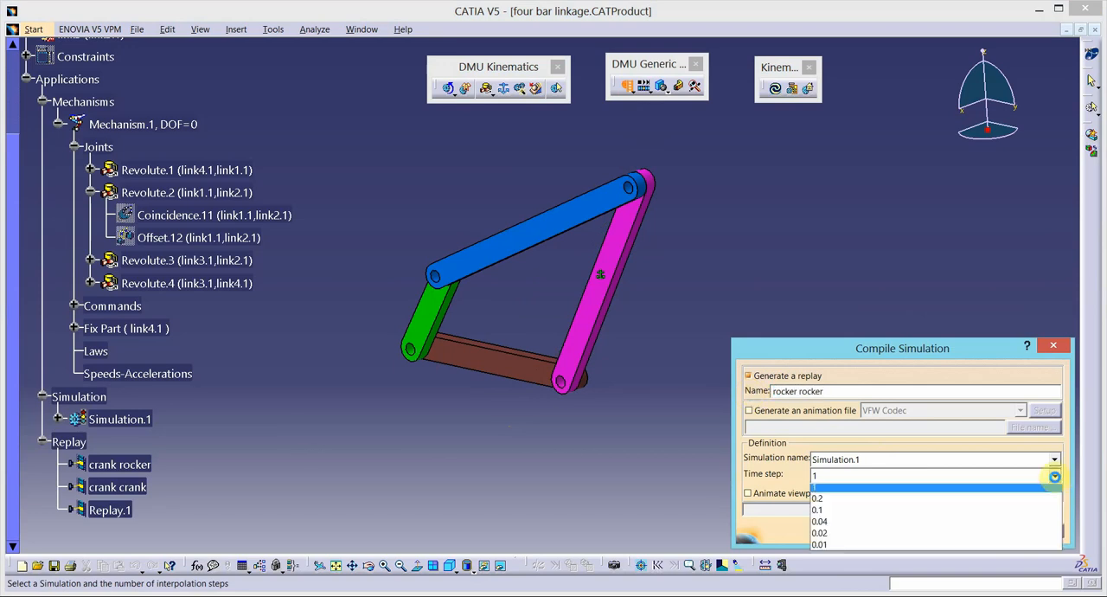
pyautogui.click(938, 538)
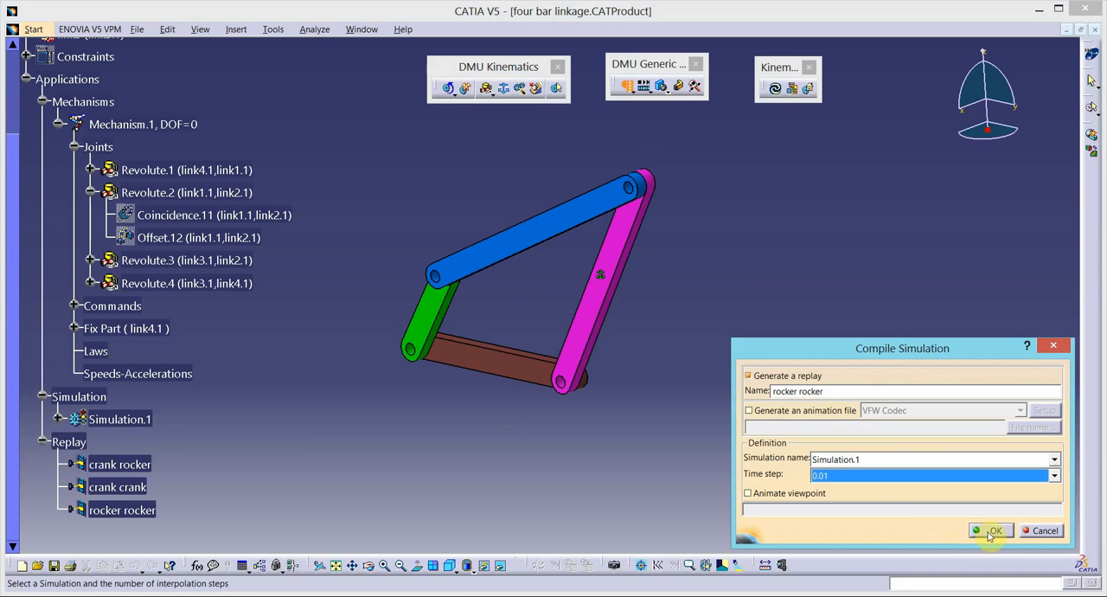
pyautogui.click(991, 531)
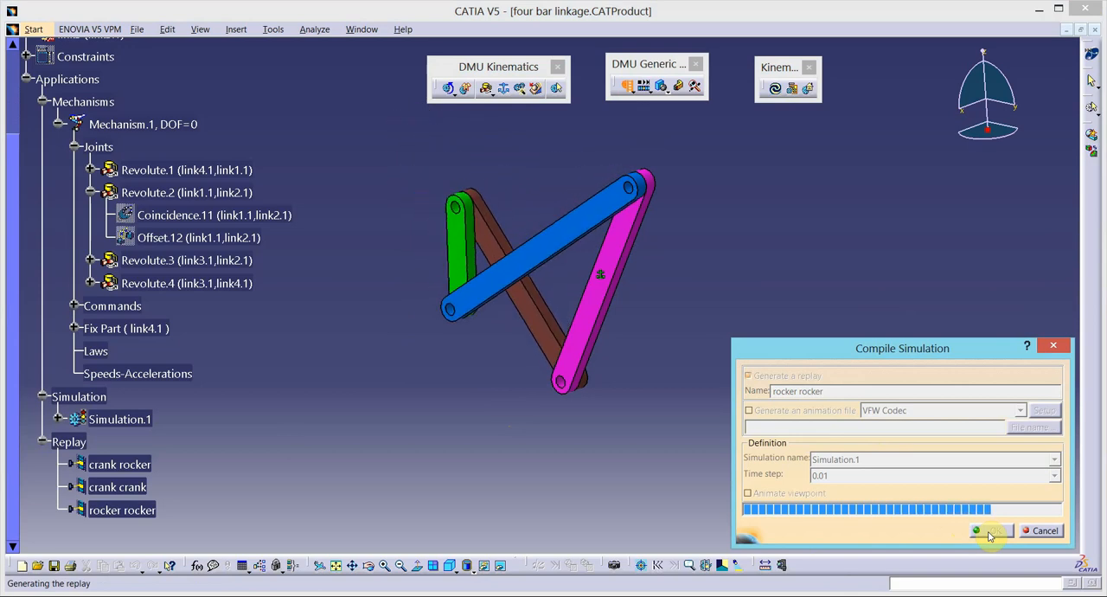
pyautogui.click(989, 532)
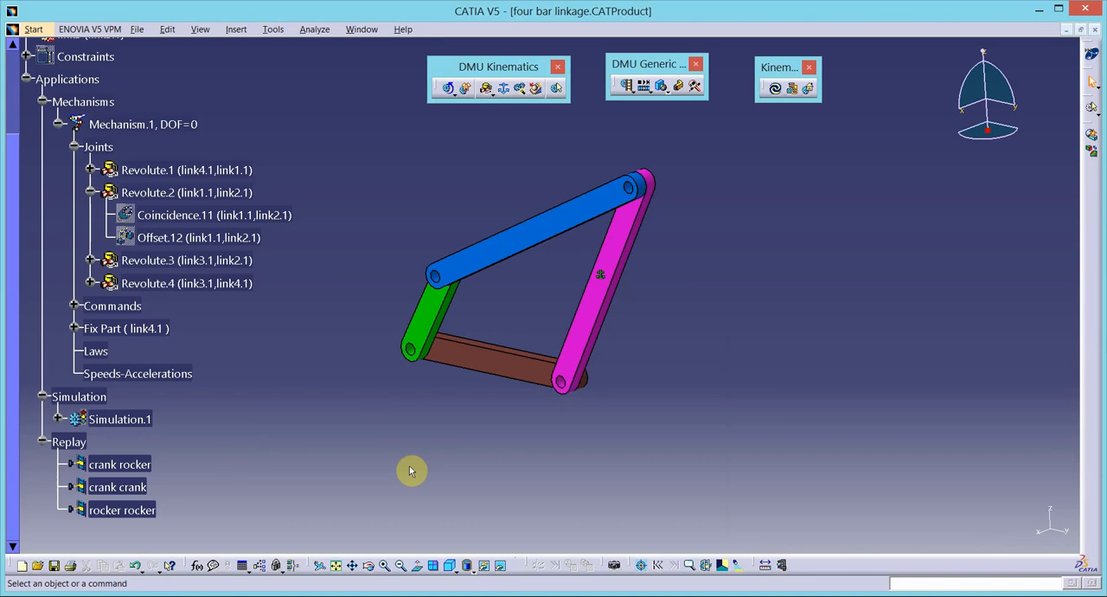
# - Trace the long side edge of the magenta link4 over the crank rocker replay into a new part
pyautogui.click(695, 87)
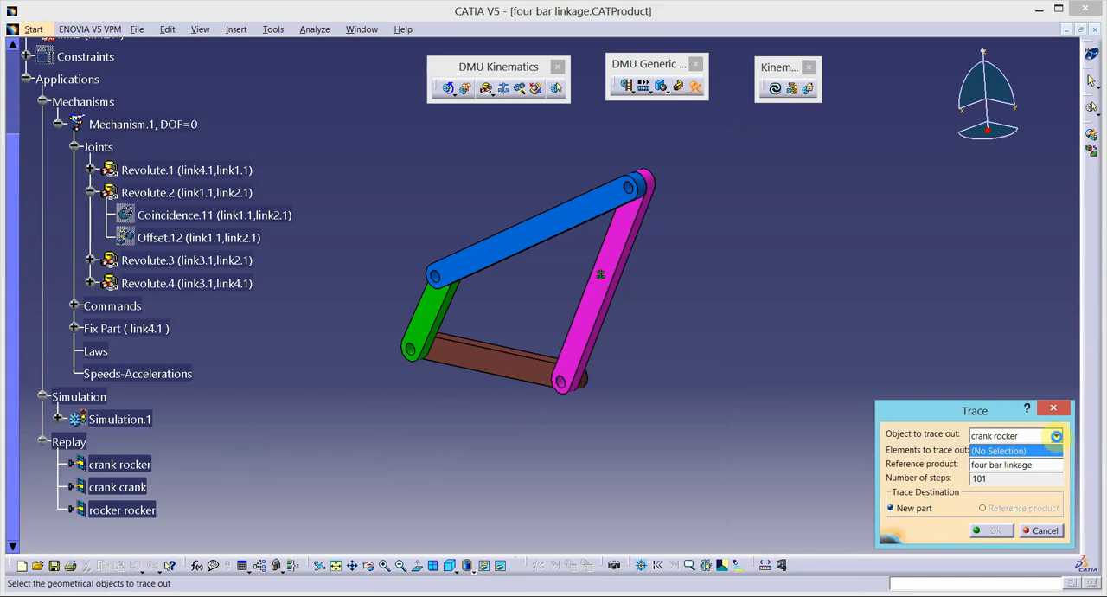
pyautogui.click(1056, 436)
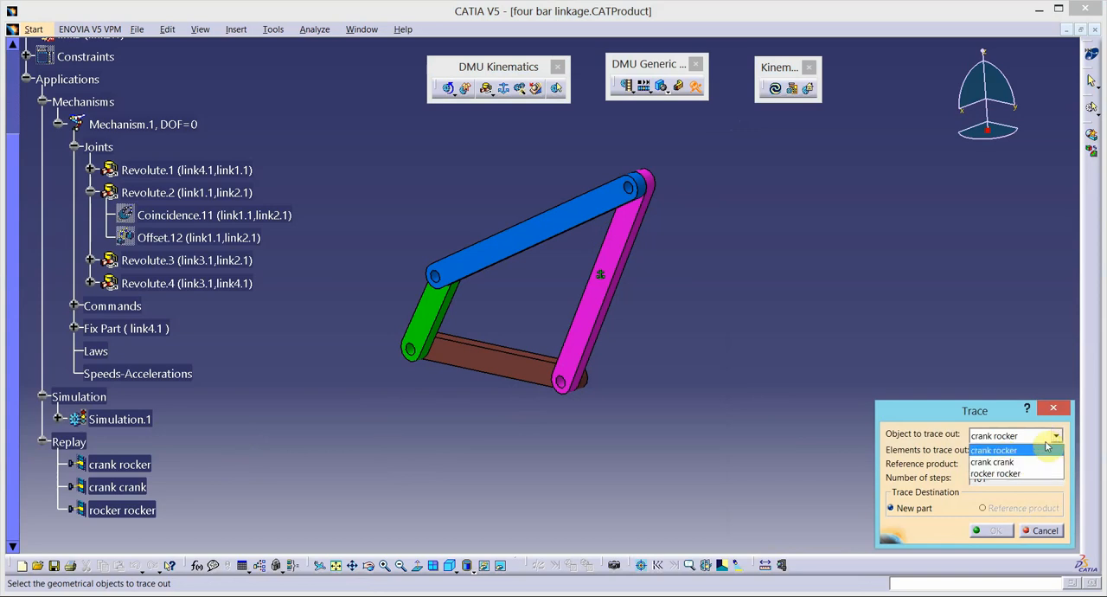
pyautogui.click(995, 451)
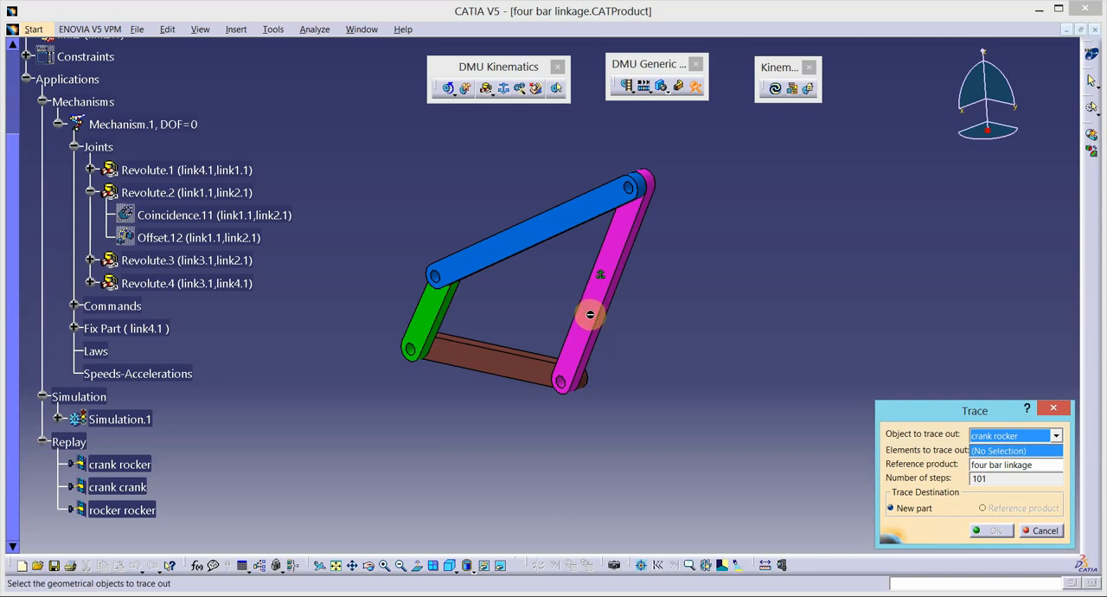
pyautogui.click(626, 266)
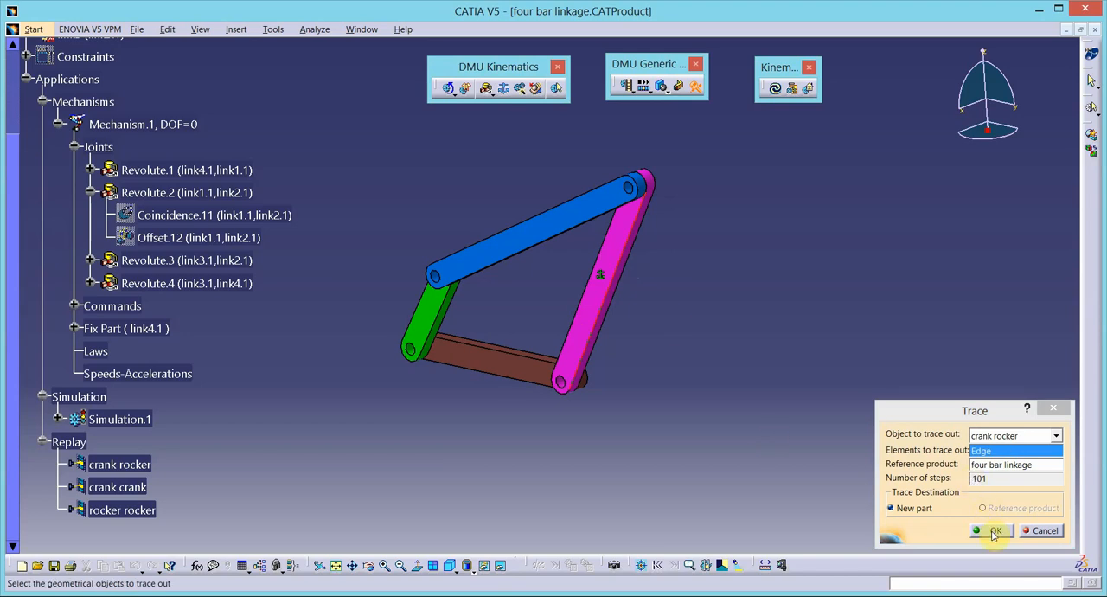
pyautogui.click(993, 531)
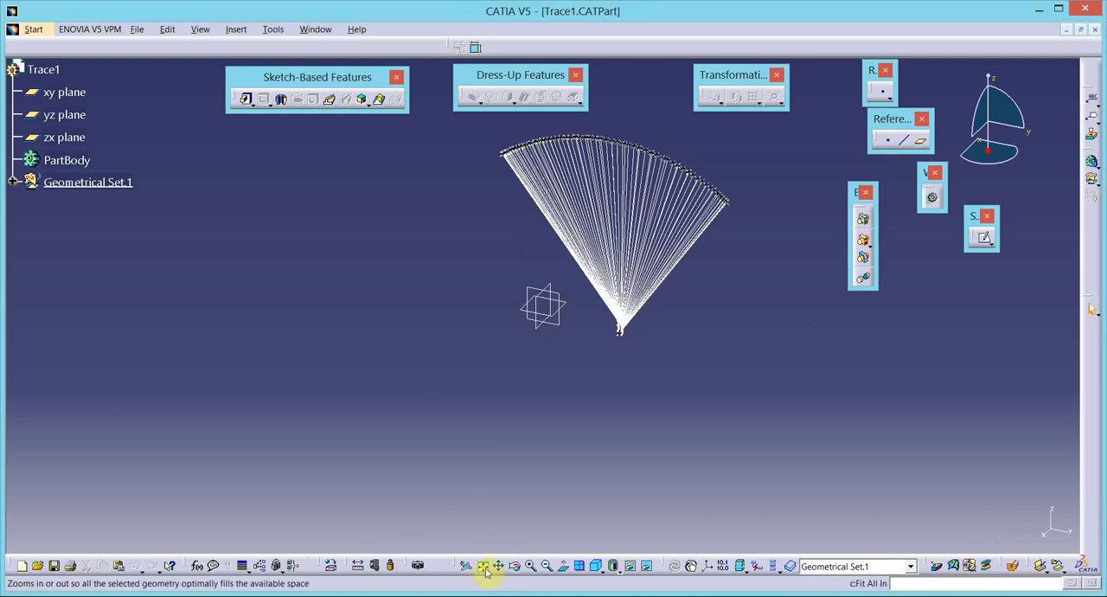
# - Measure the angle between the two outermost lines of the traced fan and keep the measure in the part
pyautogui.click(530, 567)
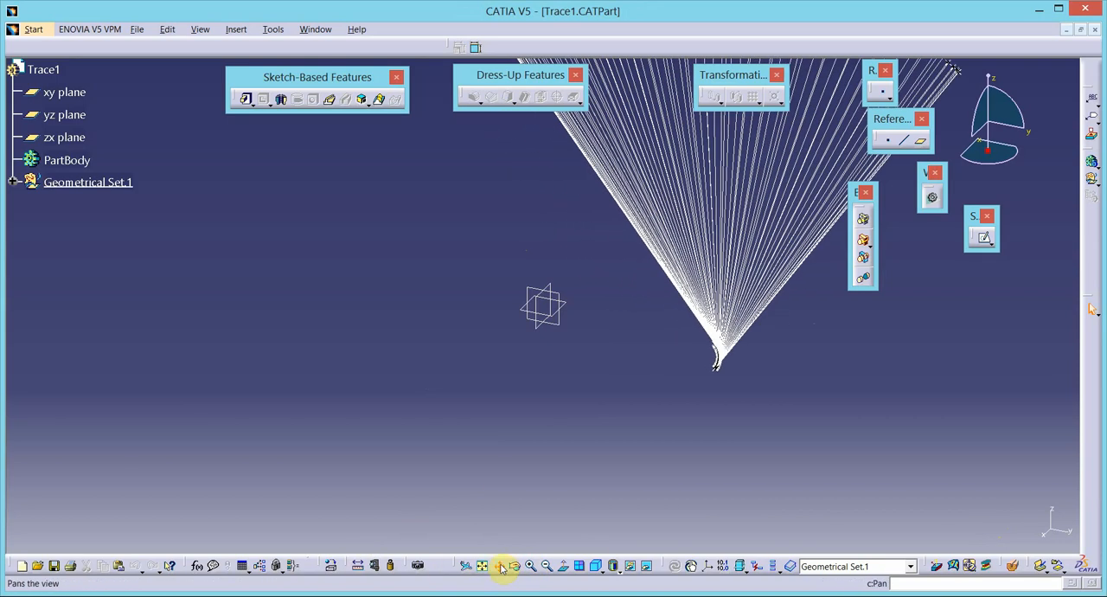
pyautogui.click(502, 567)
pyautogui.moveTo(679, 156); pyautogui.dragTo(603, 426)
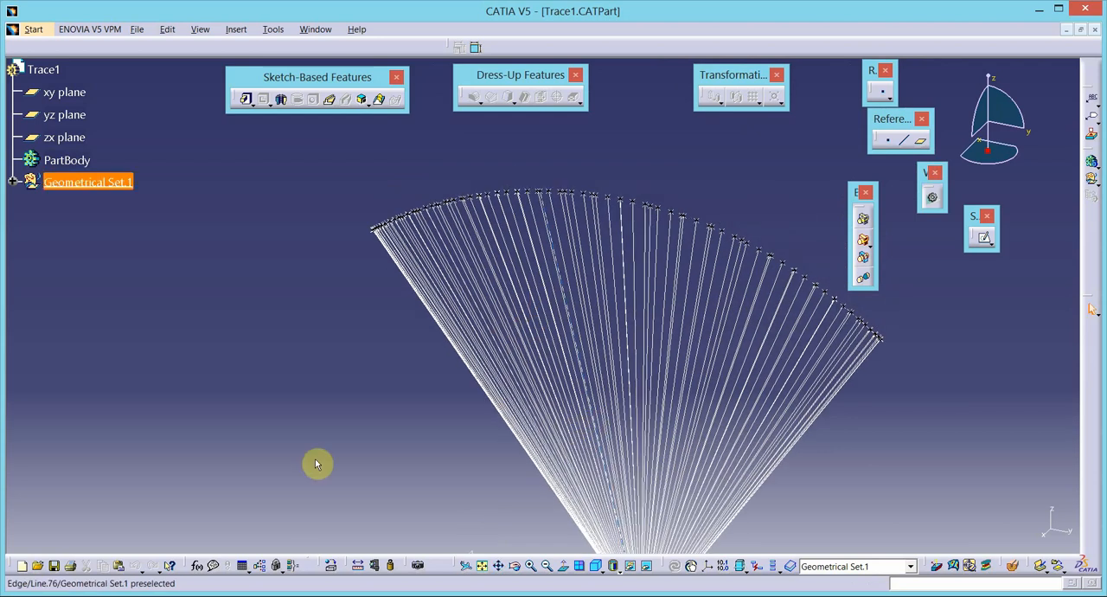
pyautogui.click(358, 566)
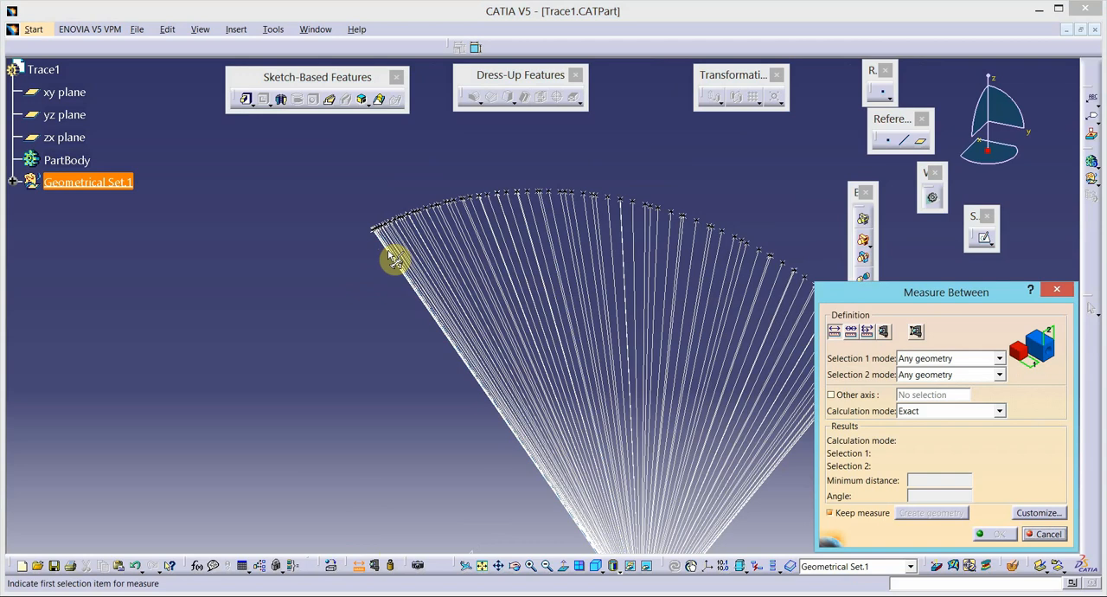
pyautogui.click(395, 266)
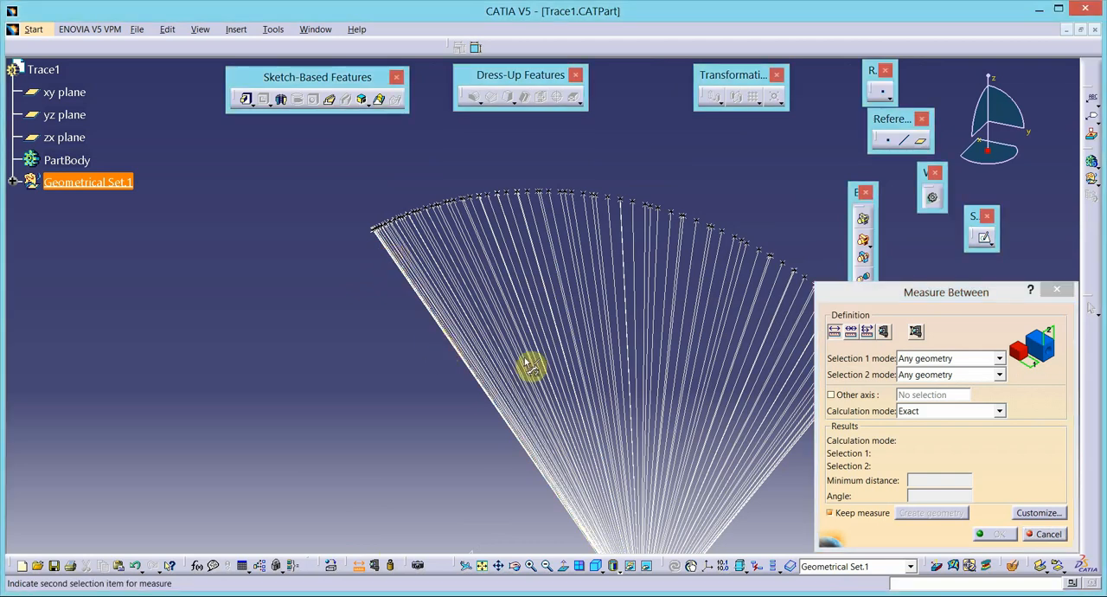
pyautogui.click(782, 464)
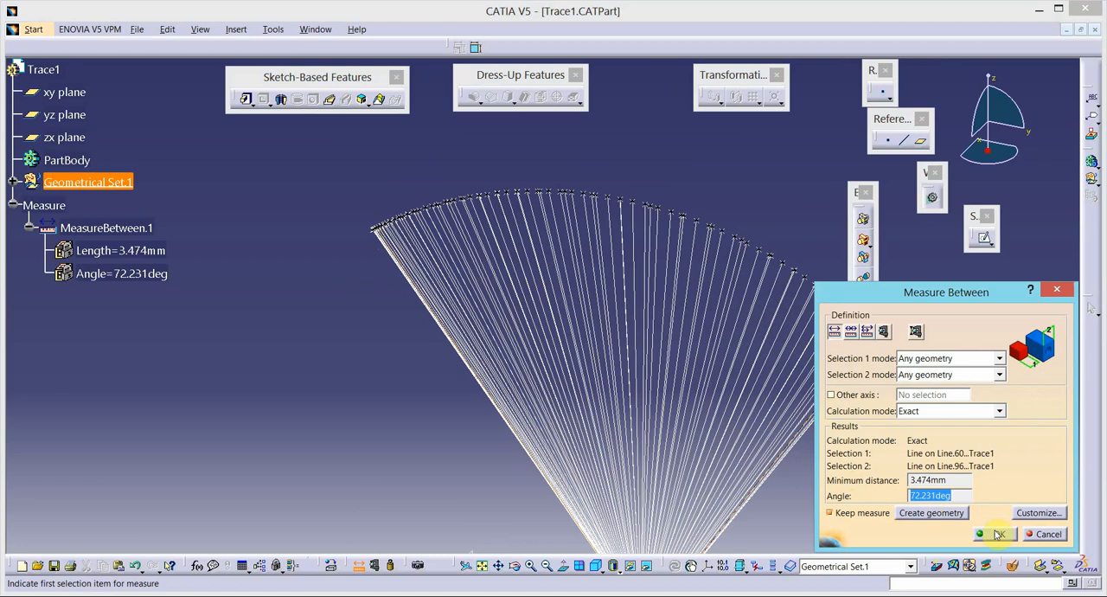
pyautogui.click(995, 533)
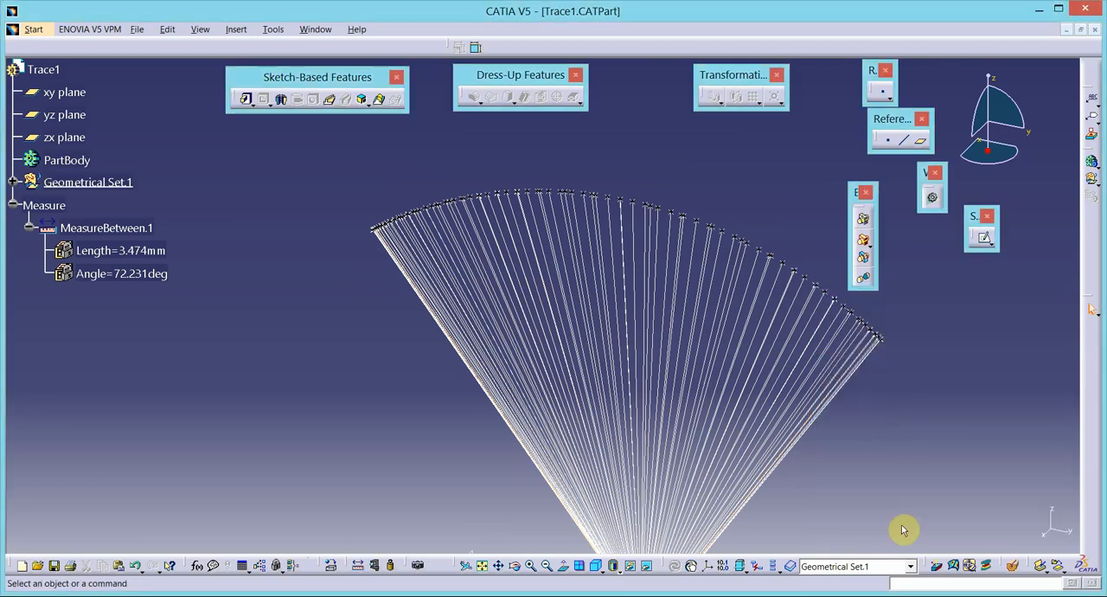
pyautogui.click(967, 596)
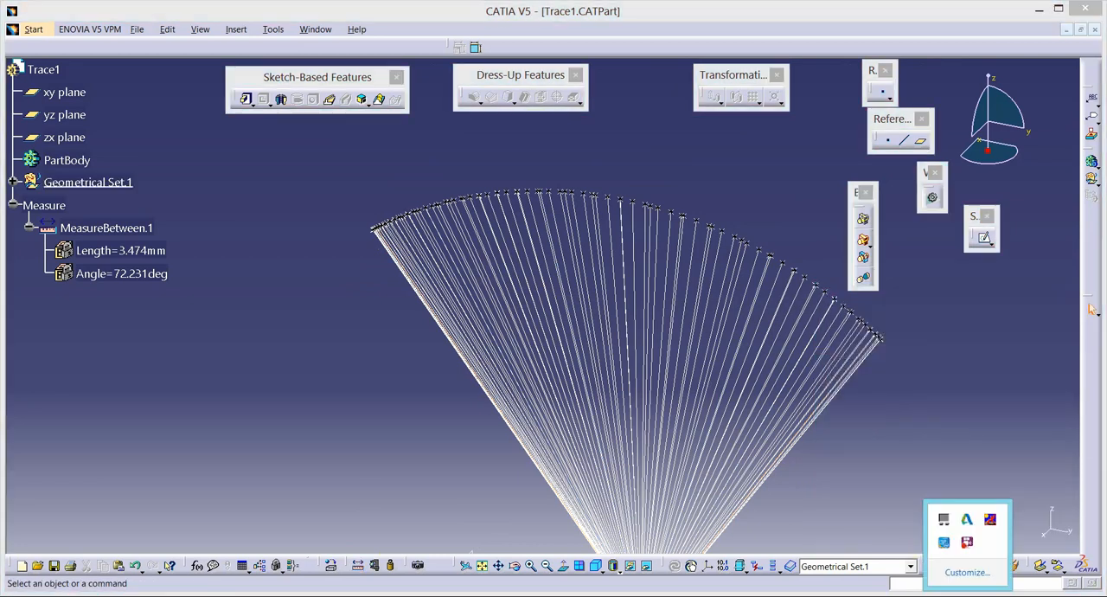
pyautogui.rightClick(968, 548)
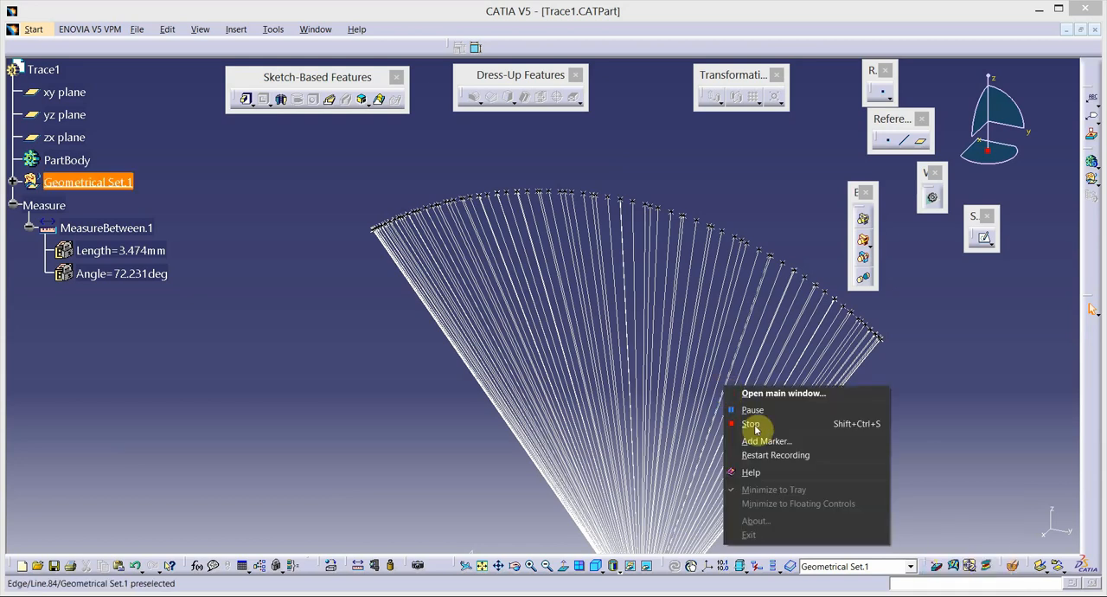